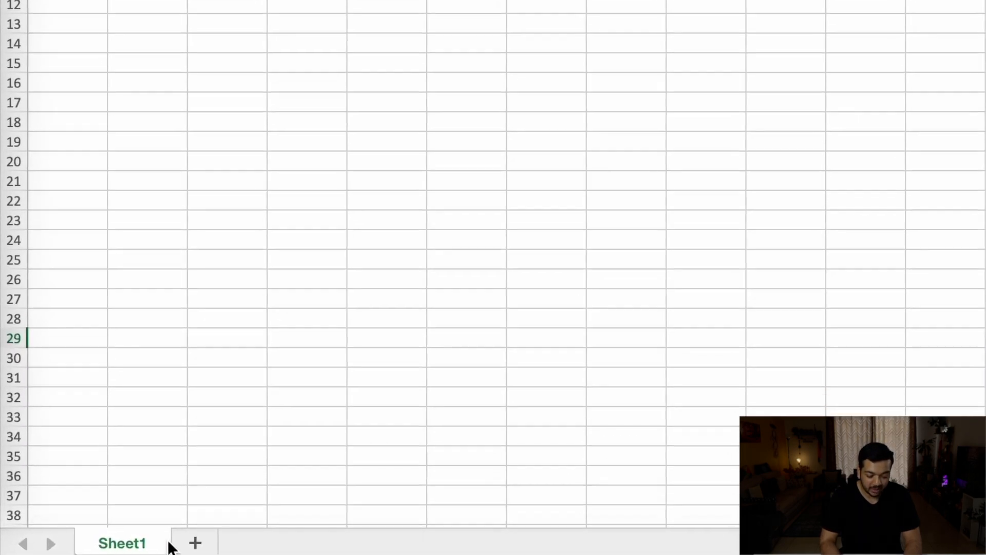
Step: Add two new worksheets after Sheet1 and delete Sheet1
left_click(193, 543)
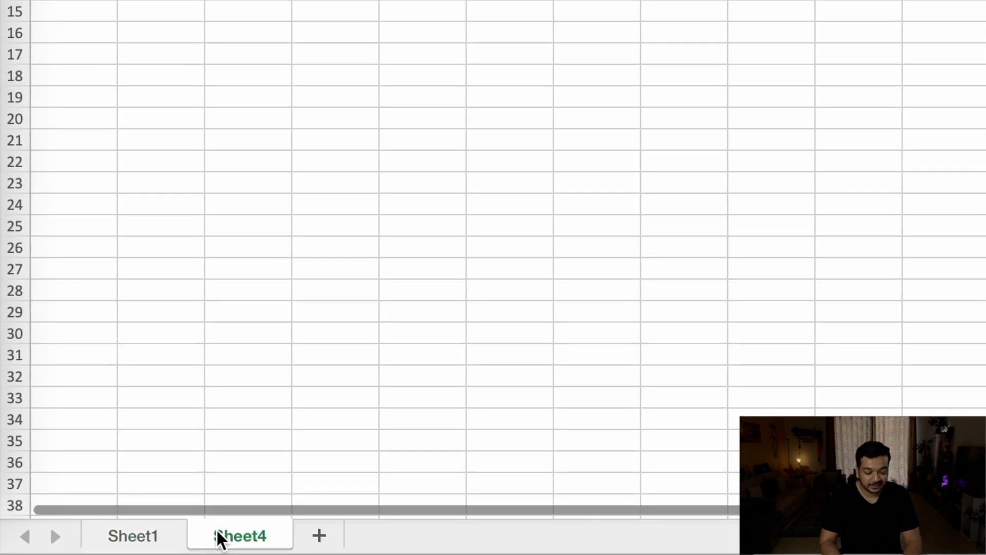
left_click(308, 540)
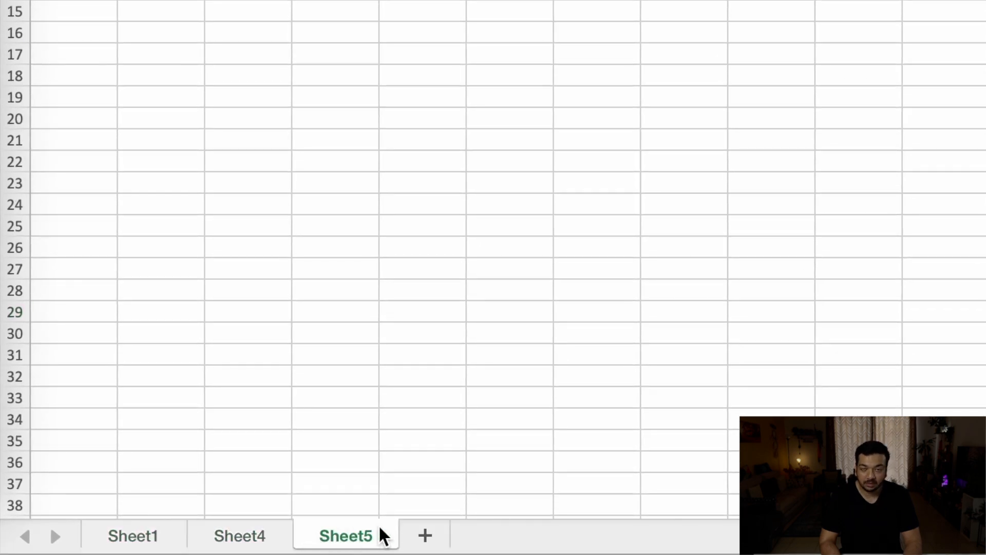
left_click(105, 535)
right_click(106, 536)
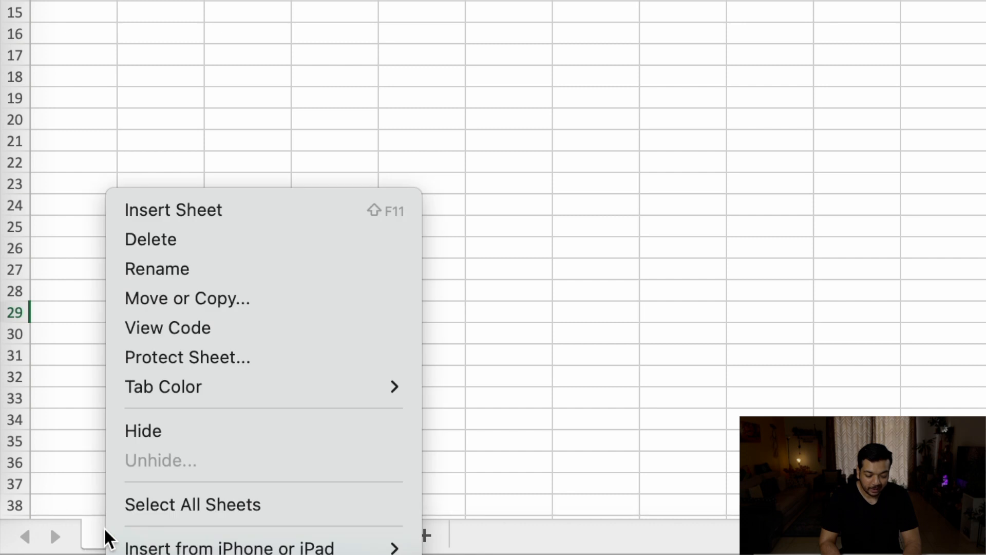
left_click(203, 251)
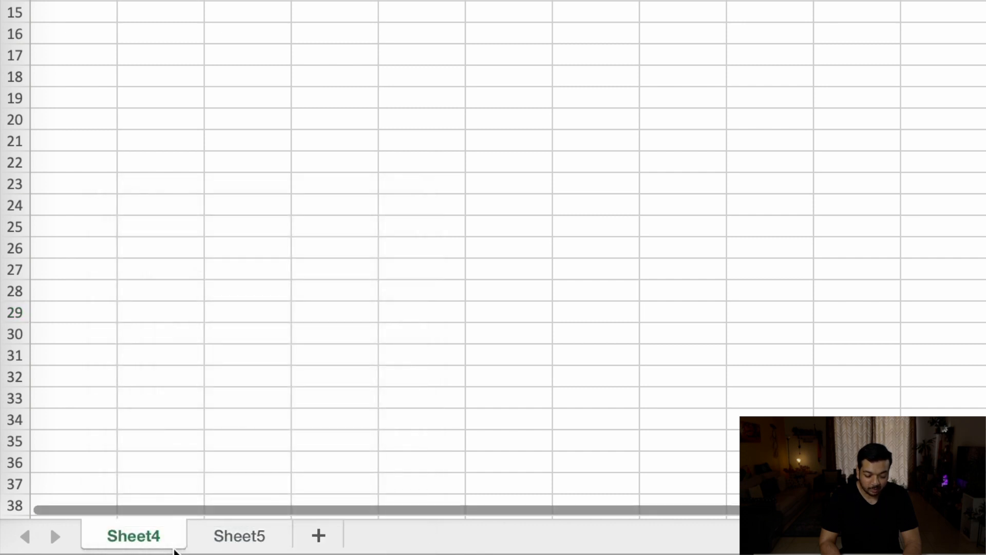
Step: Delete Sheet4 and rename the remaining Sheet5 as Sample
right_click(107, 536)
left_click(226, 266)
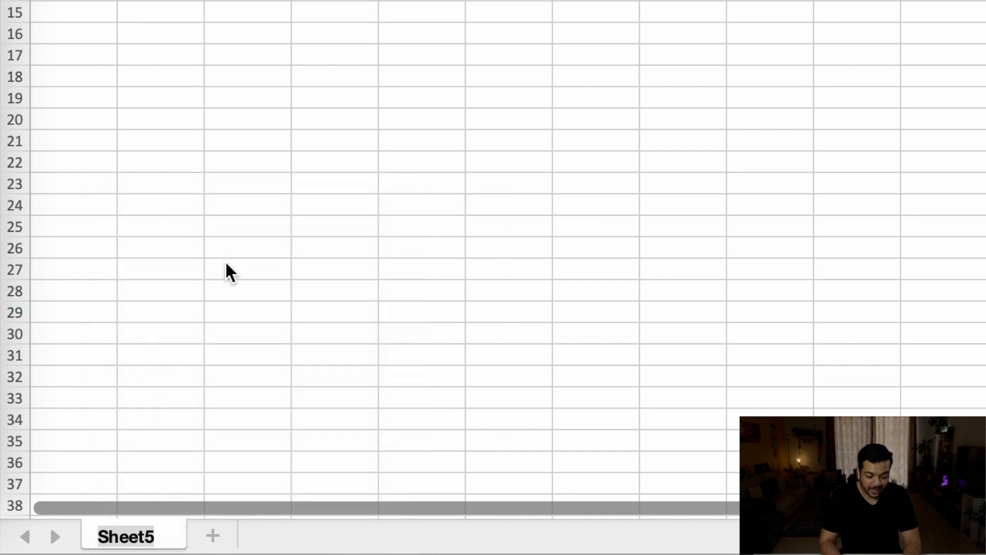
type("Sample")
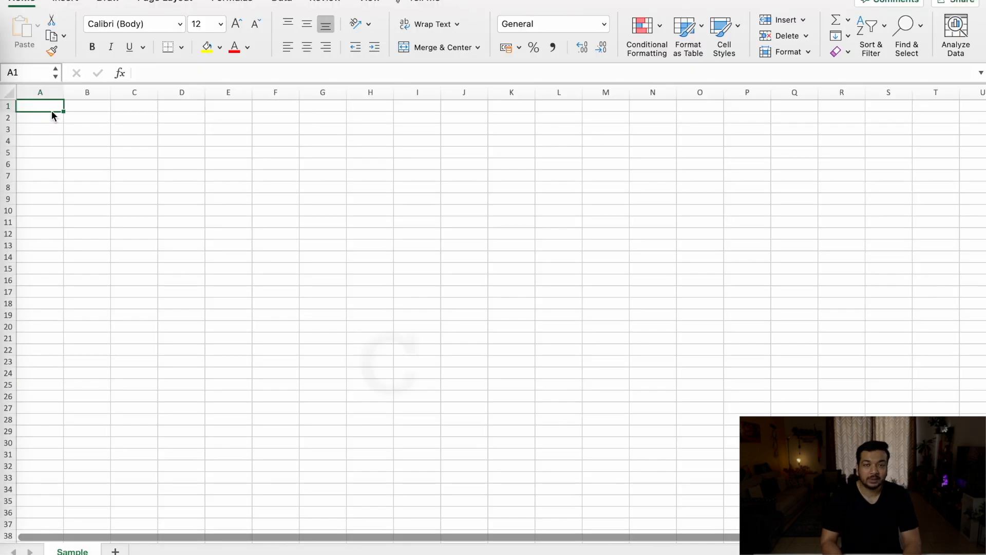
Step: Select a few individual cells including D9, the whole of column D, the whole of row 11, and cell E11
left_click(107, 119)
left_click(172, 146)
left_click(186, 201)
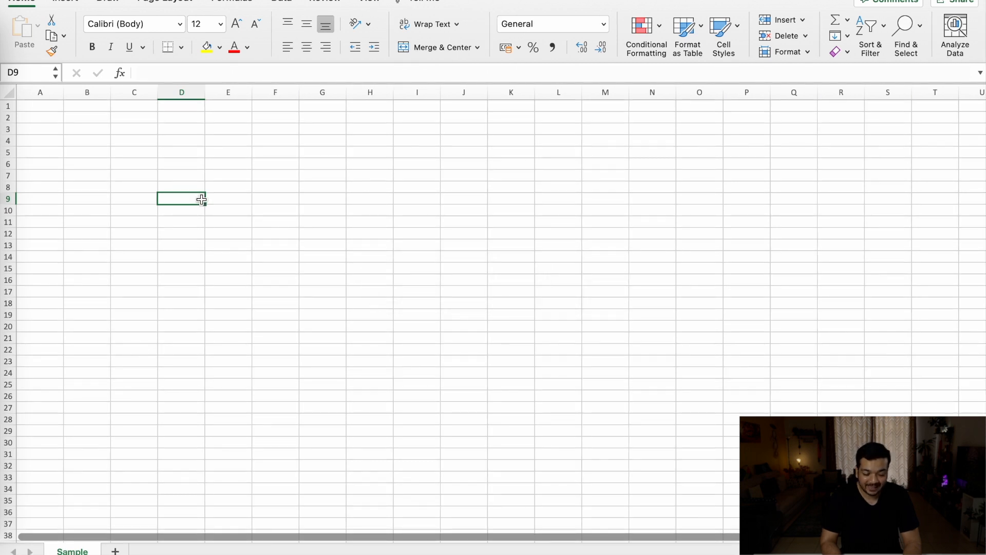
left_click(191, 219)
left_click(194, 91)
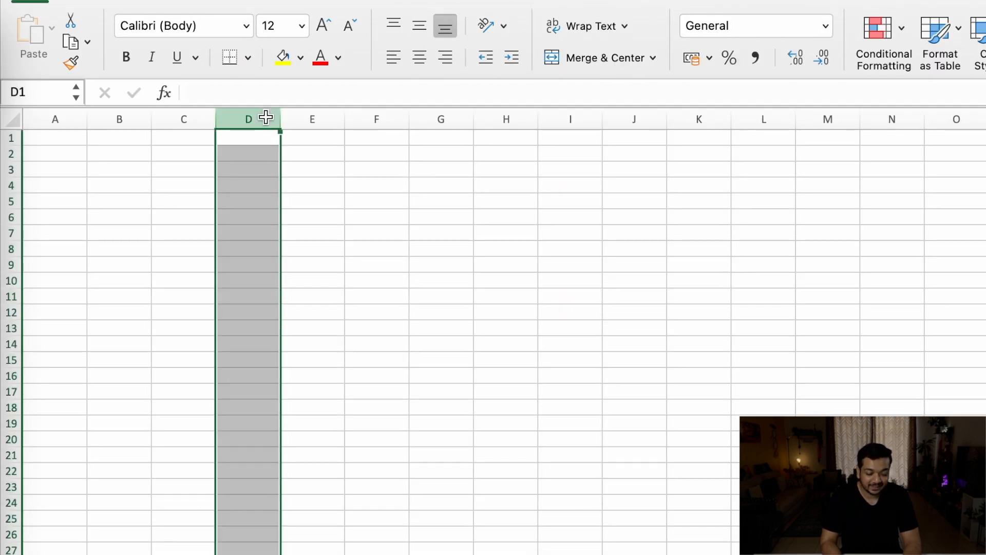
left_click(14, 298)
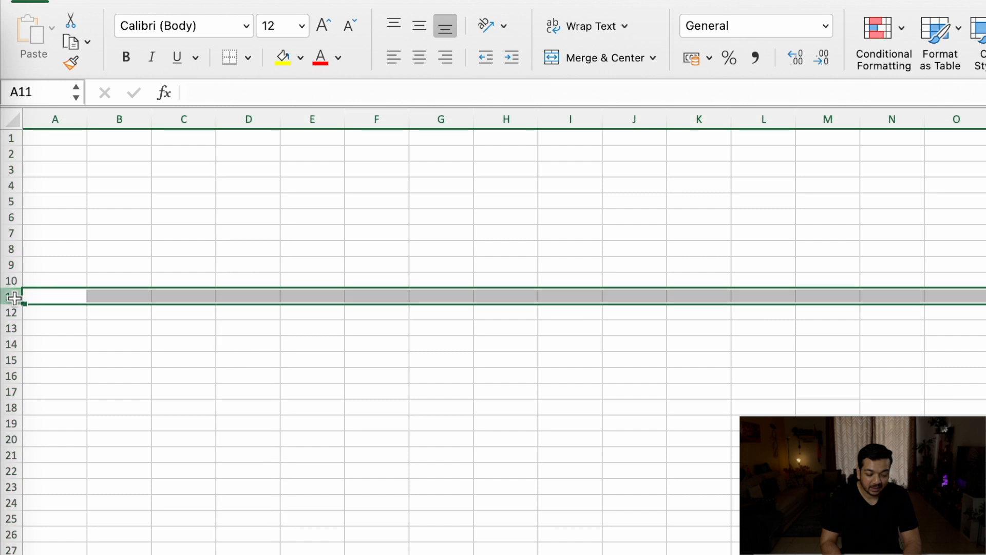
left_click(316, 295)
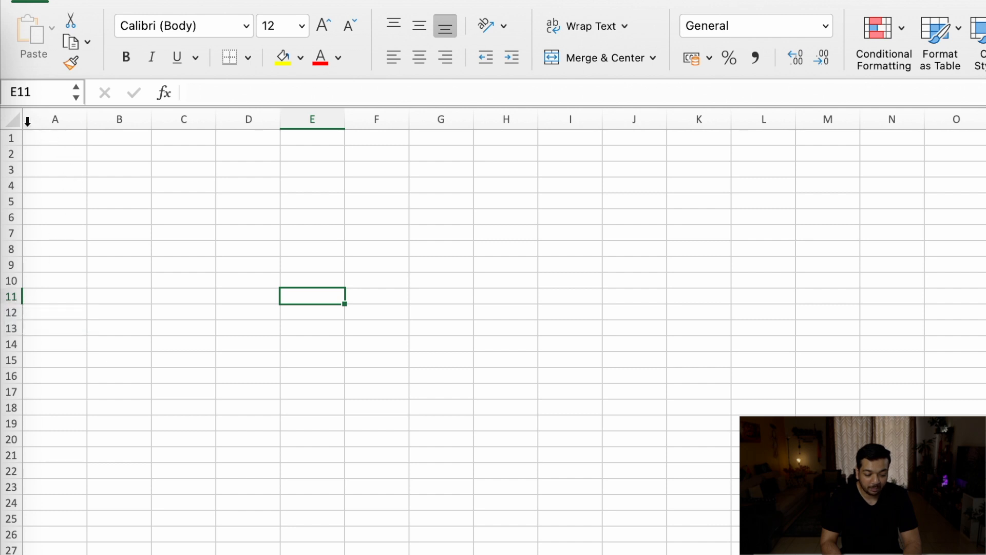
Step: Jump directly to cell O11 by entering its cell reference
left_click(39, 91)
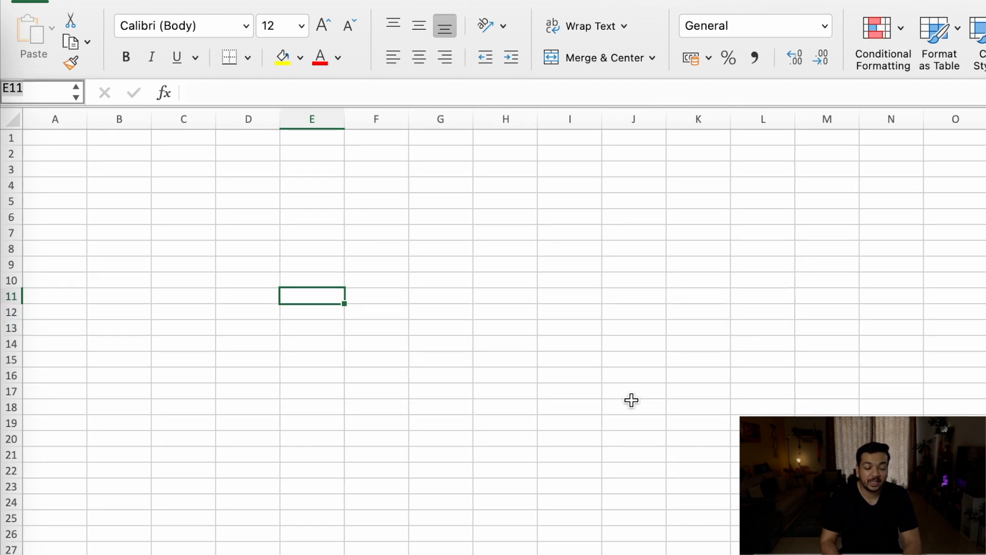
left_click(985, 502)
left_click(700, 315)
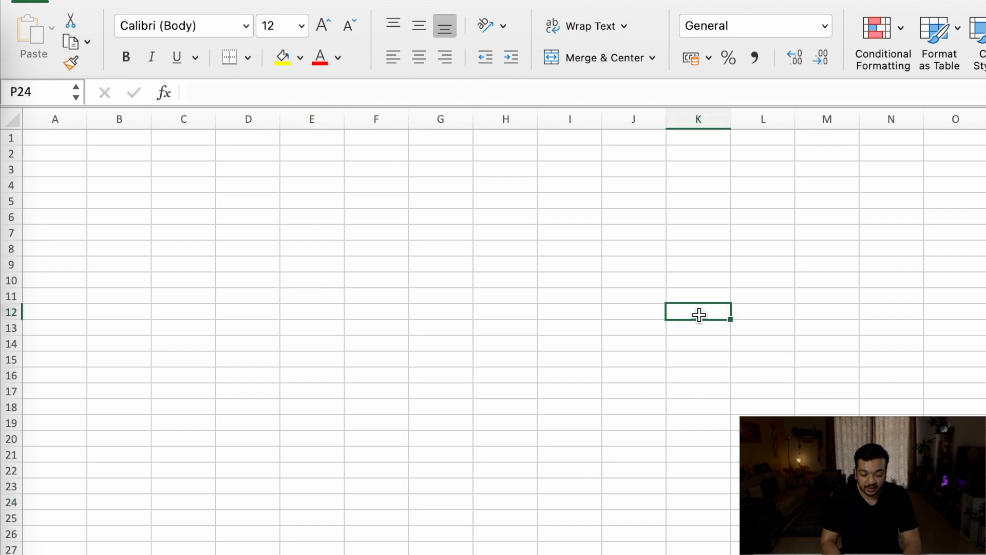
left_click(59, 93)
type("o11")
key("Return")
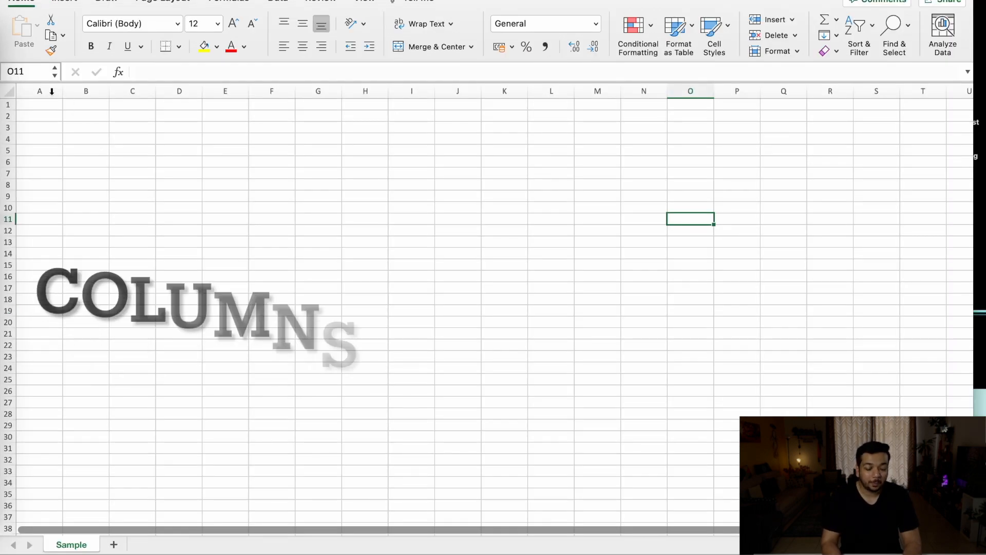
Step: Select entire columns one after another across the sheet, ending with column D
left_click(67, 119)
left_click(133, 119)
left_click(183, 118)
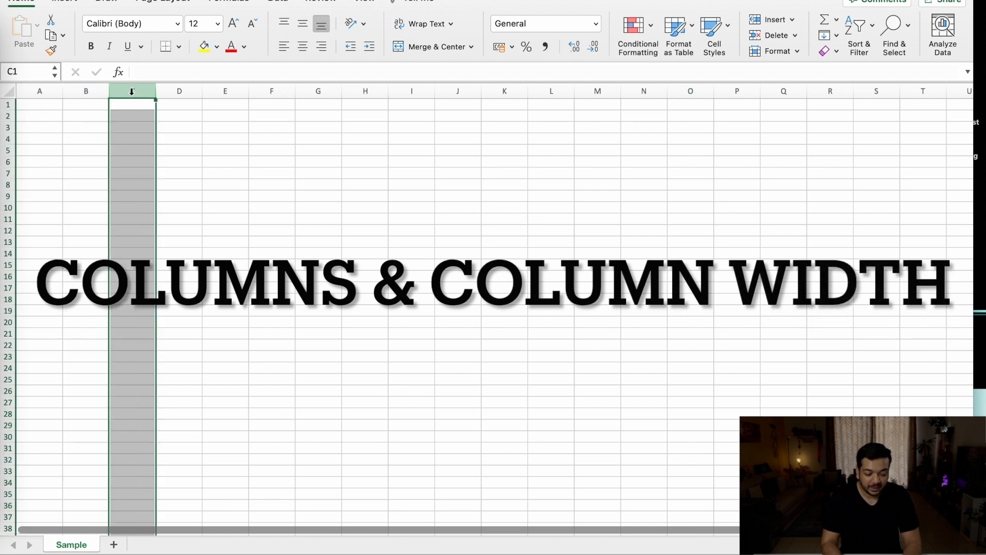
left_click(209, 104)
left_click(192, 92)
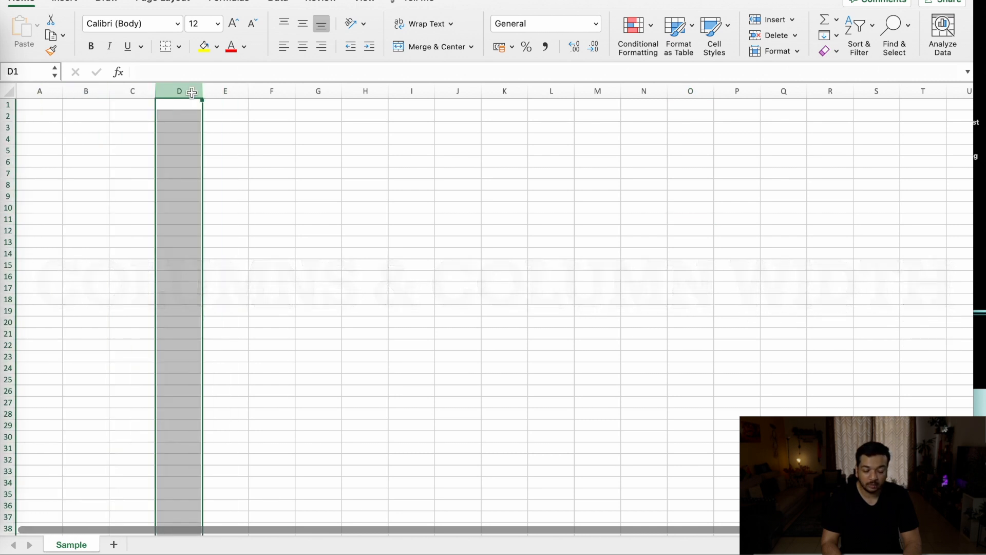
Step: Enter the text "Like this video and subscribe to the channel" in cell D7
left_click(194, 173)
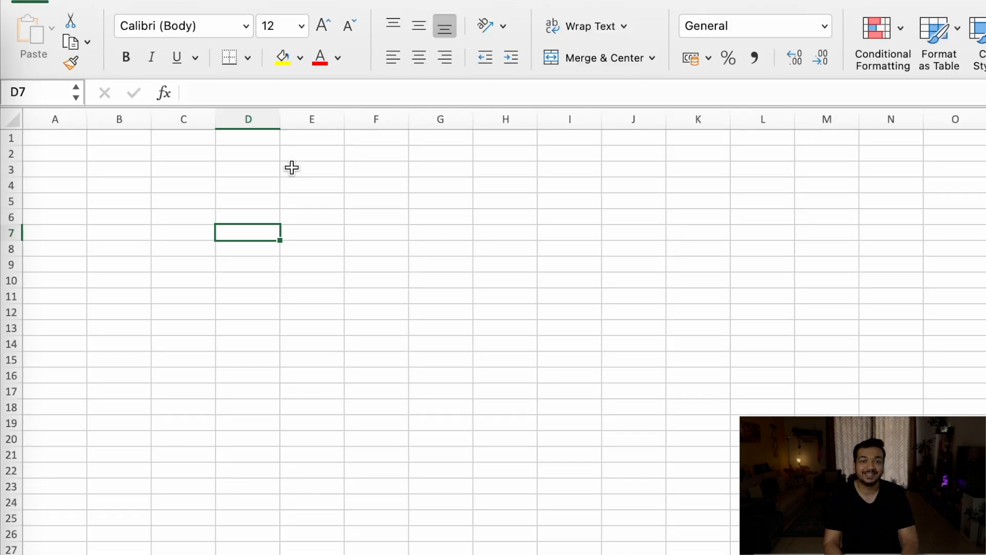
type("L")
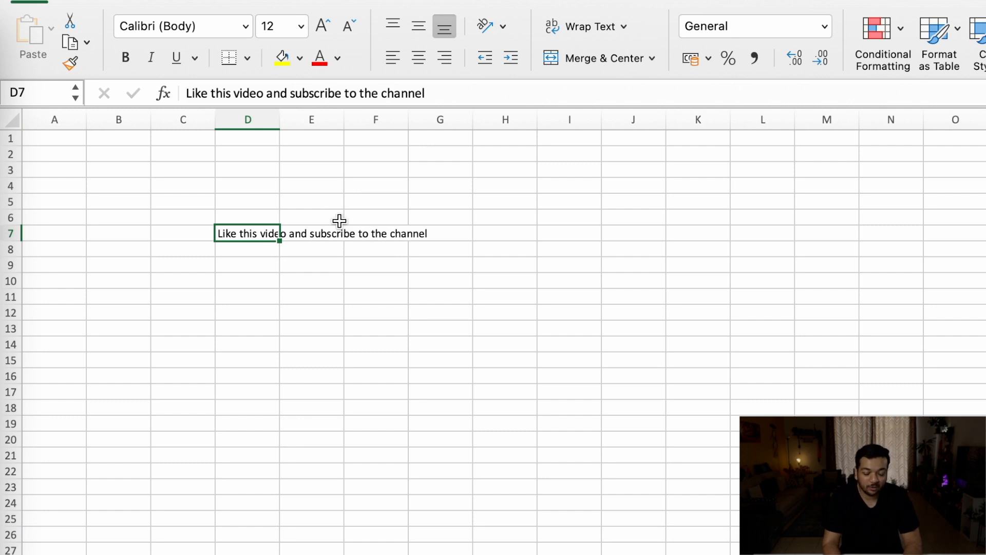
Step: Resize column D and row 7 by hand, and autofit both to the text in cell D7
left_click(284, 117)
left_click_drag(284, 117, 559, 122)
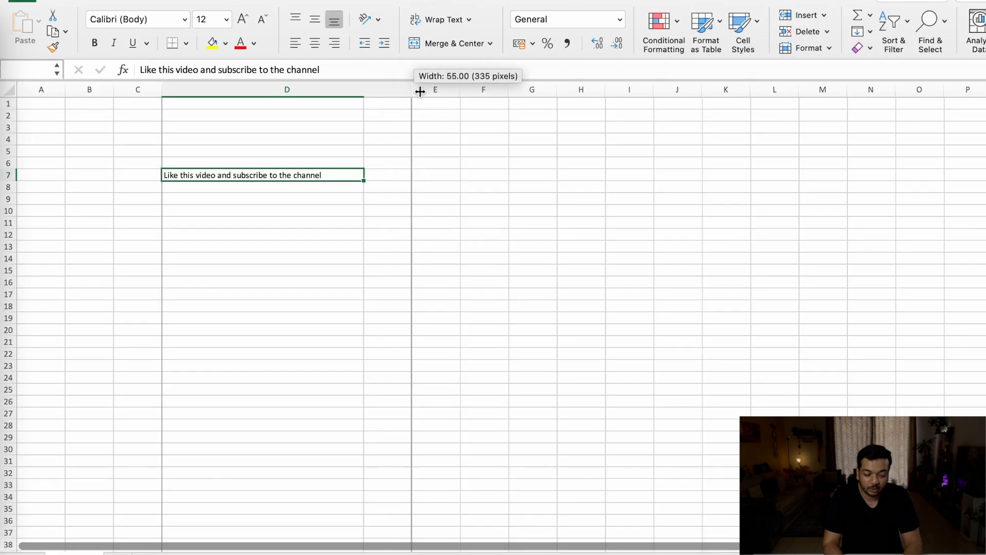
left_click_drag(420, 91, 238, 89)
double_click(237, 88)
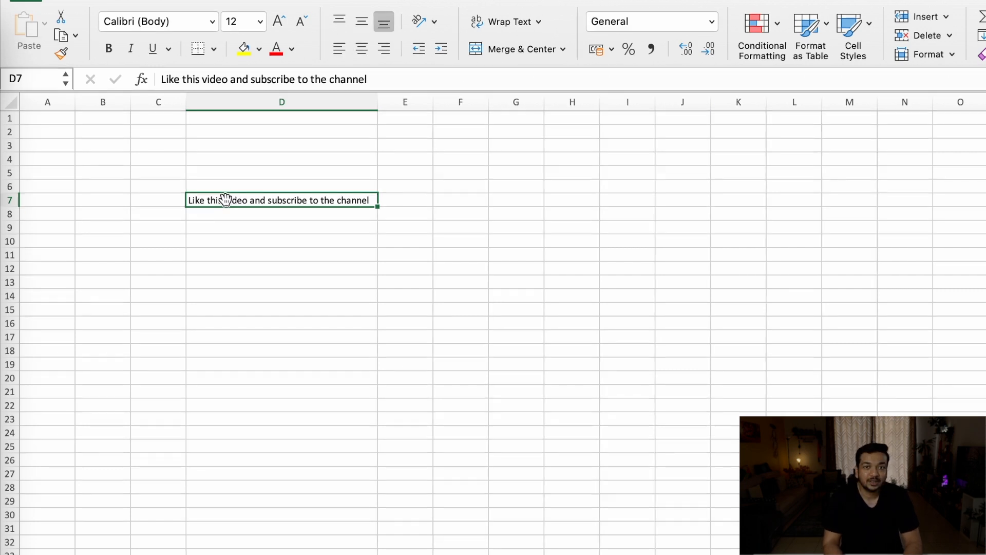
left_click_drag(12, 206, 13, 290)
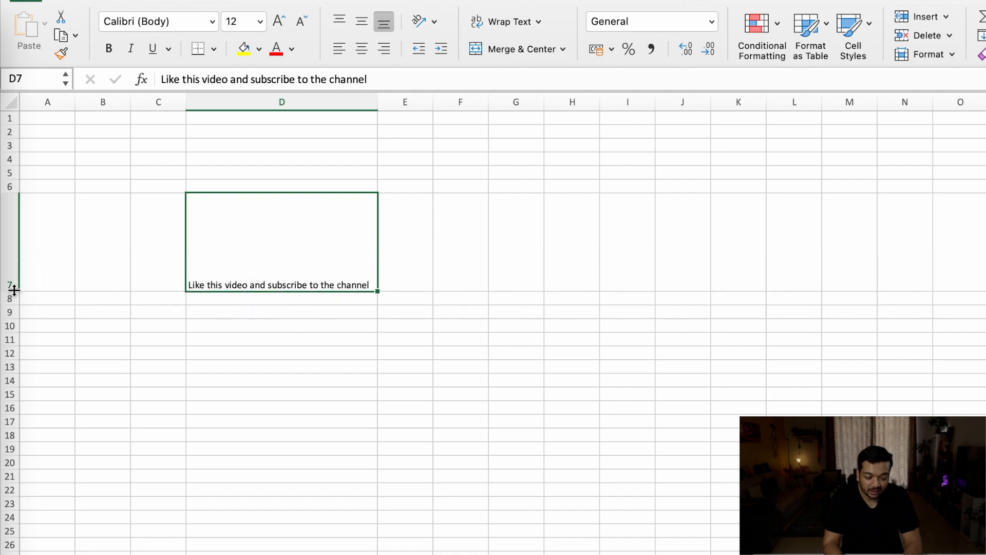
double_click(14, 290)
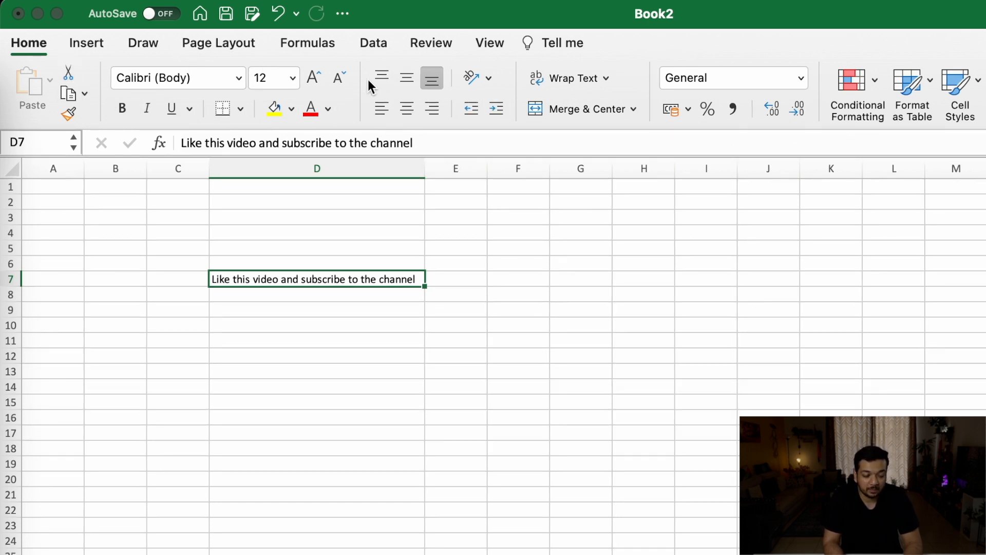
Step: Examine the available insert, drawing, page layout, formula and data commands
left_click(77, 43)
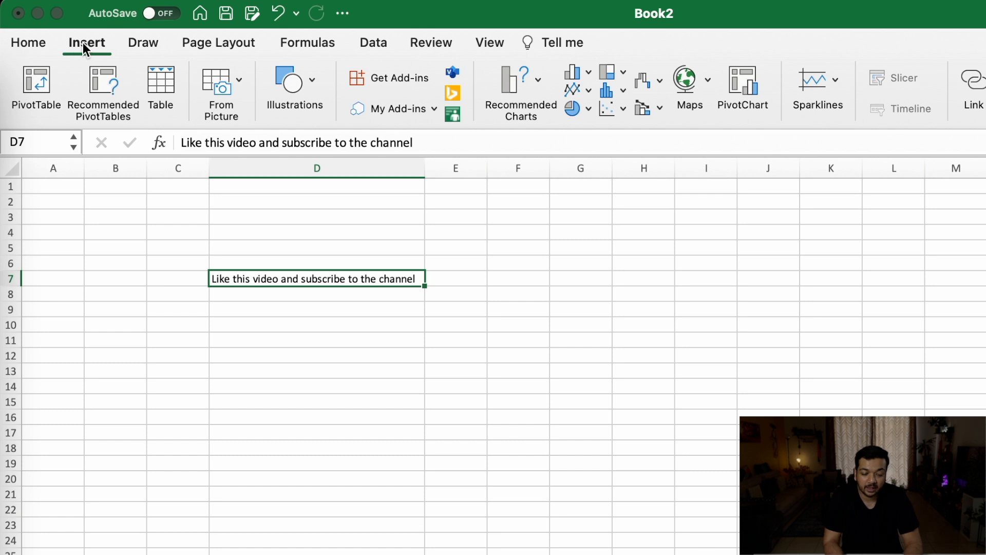
left_click(138, 43)
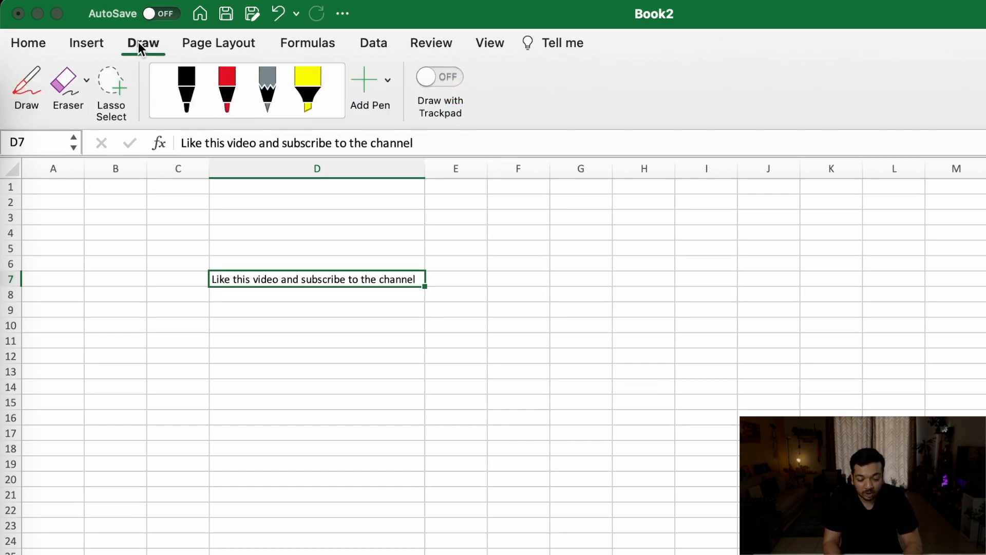
left_click(212, 41)
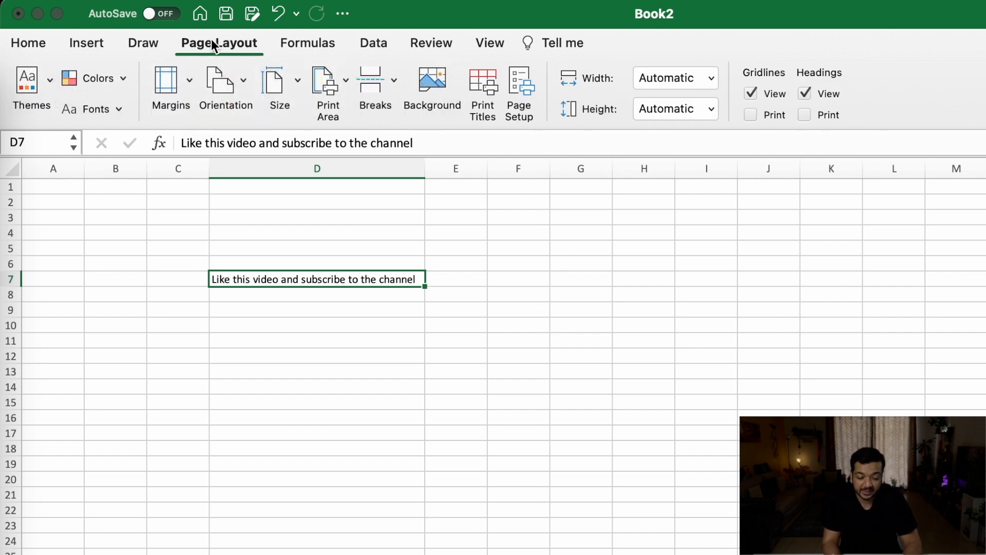
left_click(308, 47)
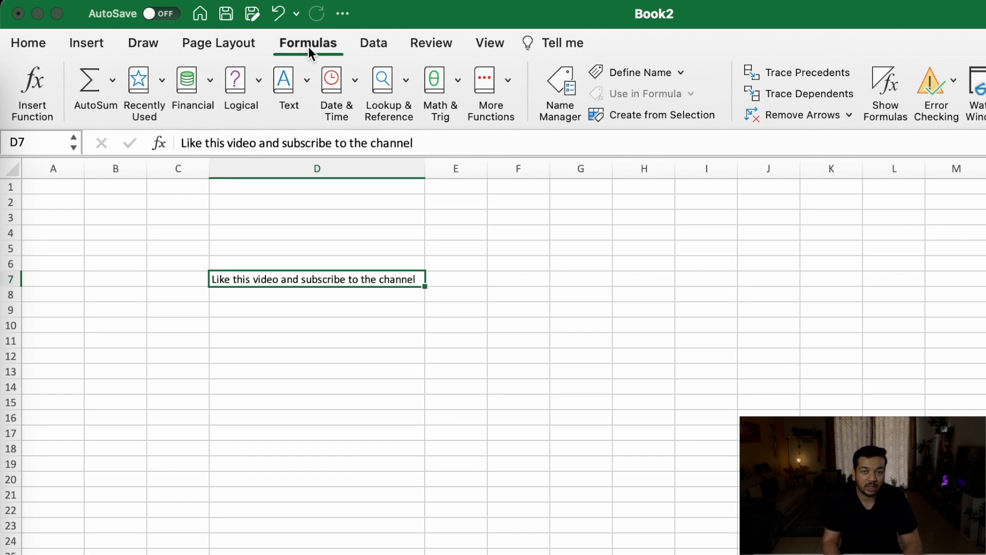
left_click(373, 40)
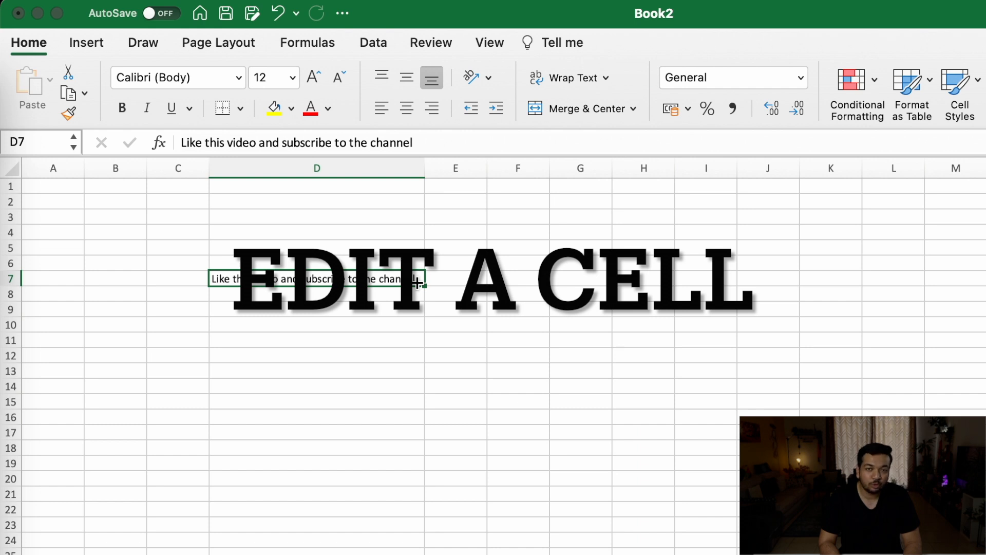
Step: Add the word "Please" in front of the existing text in cell D7
double_click(417, 283)
left_click(212, 279)
type("Please")
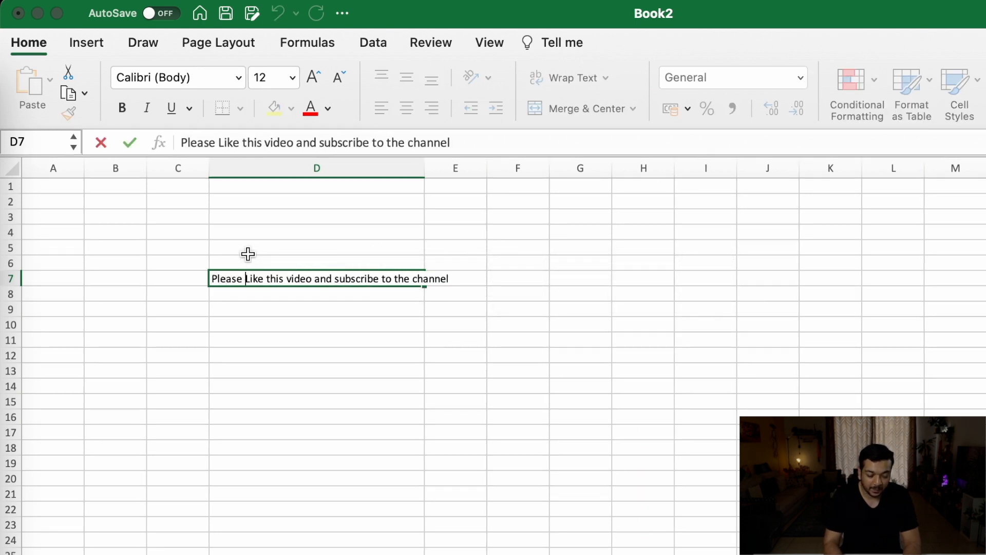
key("Return")
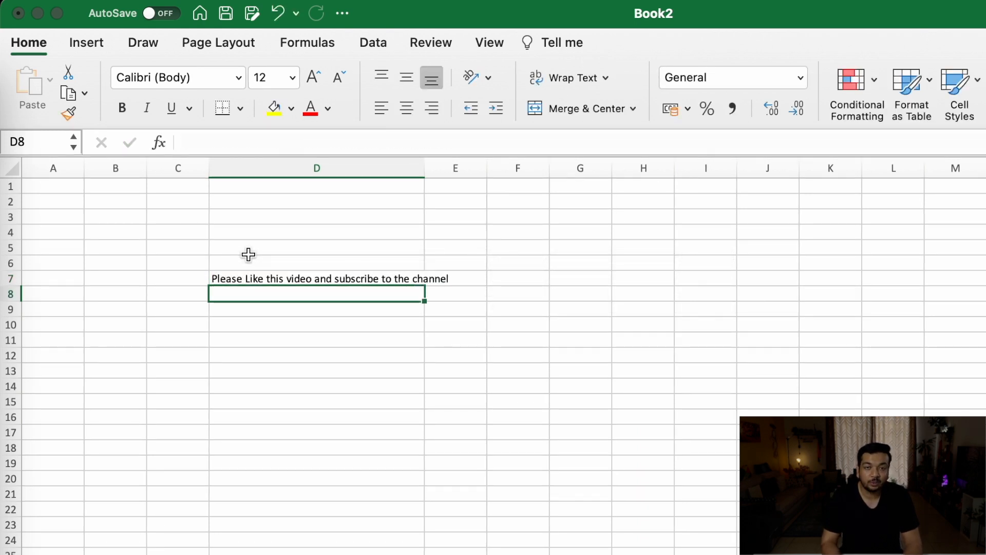
Step: Replace the word "and" with "&" in the text of cell D7
double_click(259, 278)
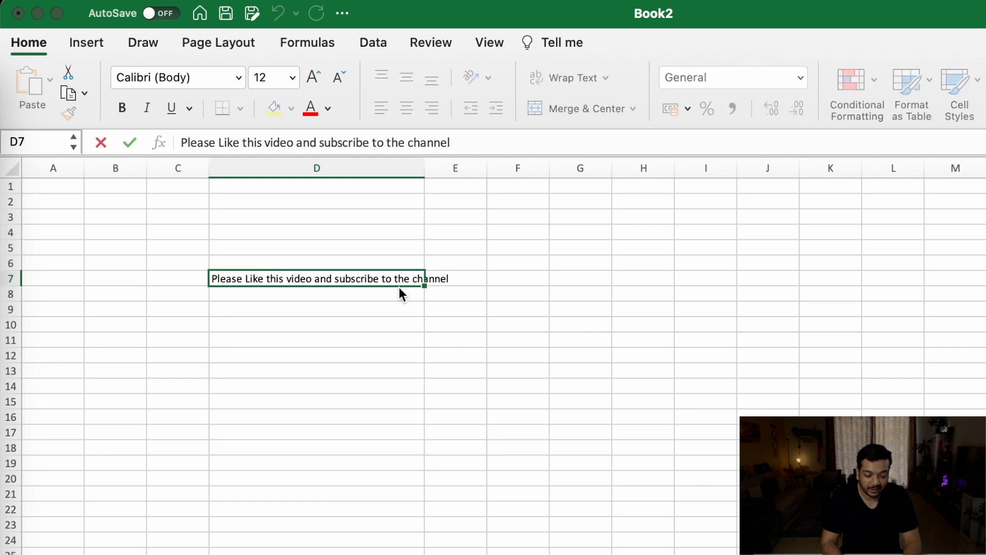
key("Escape")
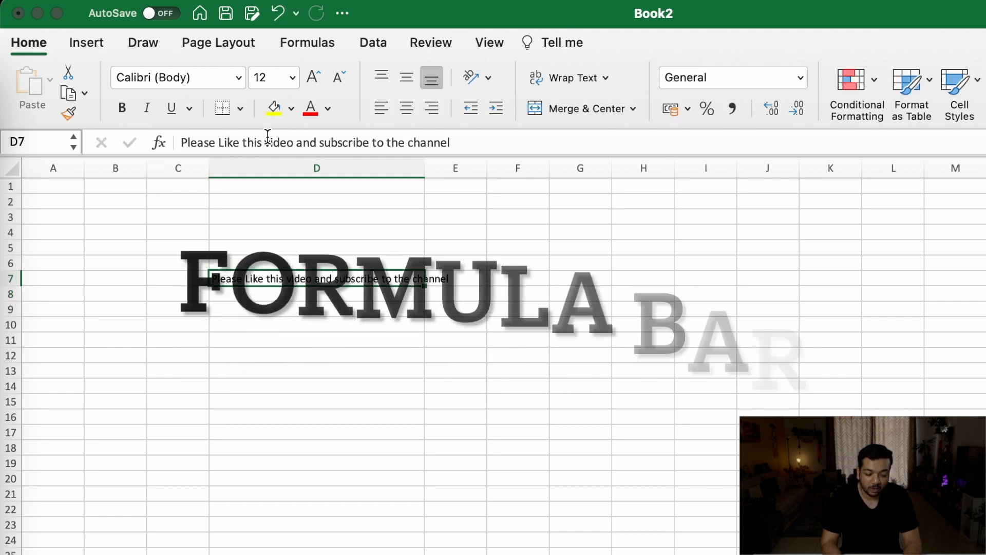
left_click_drag(488, 138, 183, 141)
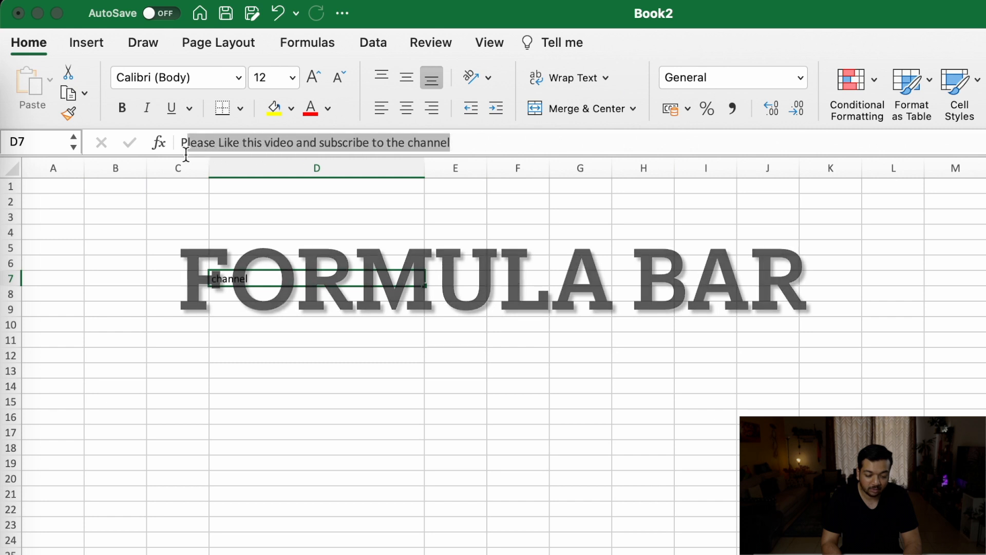
left_click(296, 147)
key("shift+Right")
key("shift+Right")
key("shift+Right")
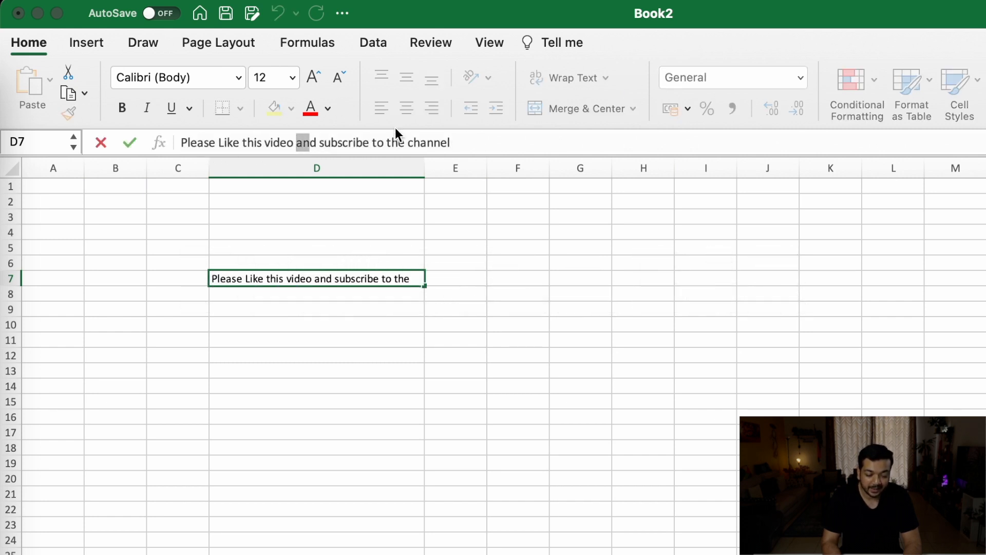
type("&")
key("Return")
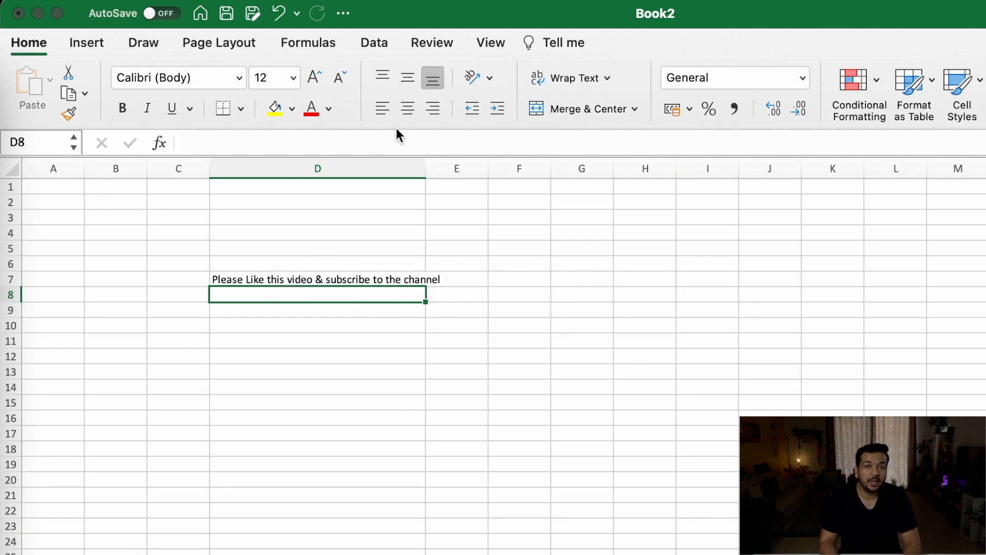
Step: Enter the formula =D7 in cell D9 to repeat the text of cell D7
key("Down")
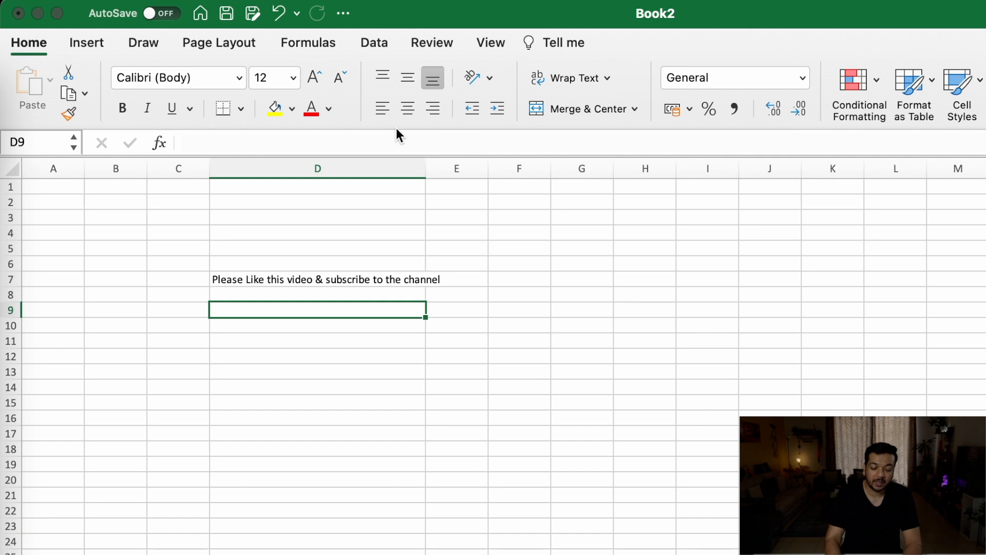
type("=")
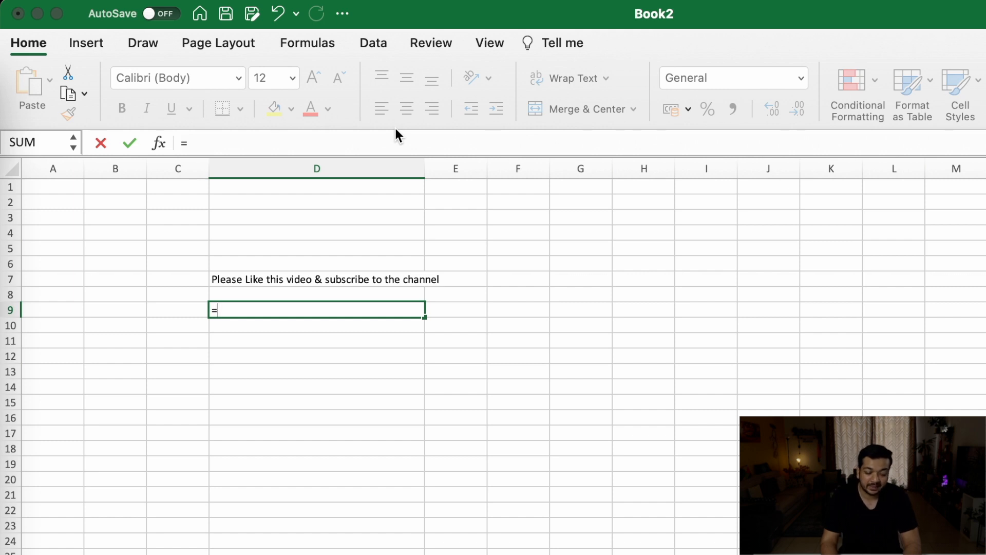
key("Up")
key("Up")
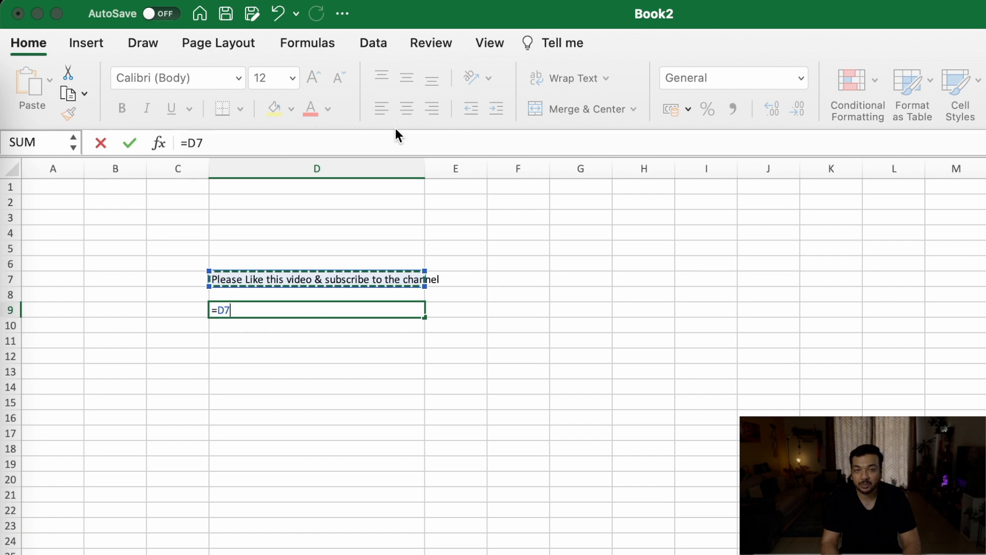
key("Return")
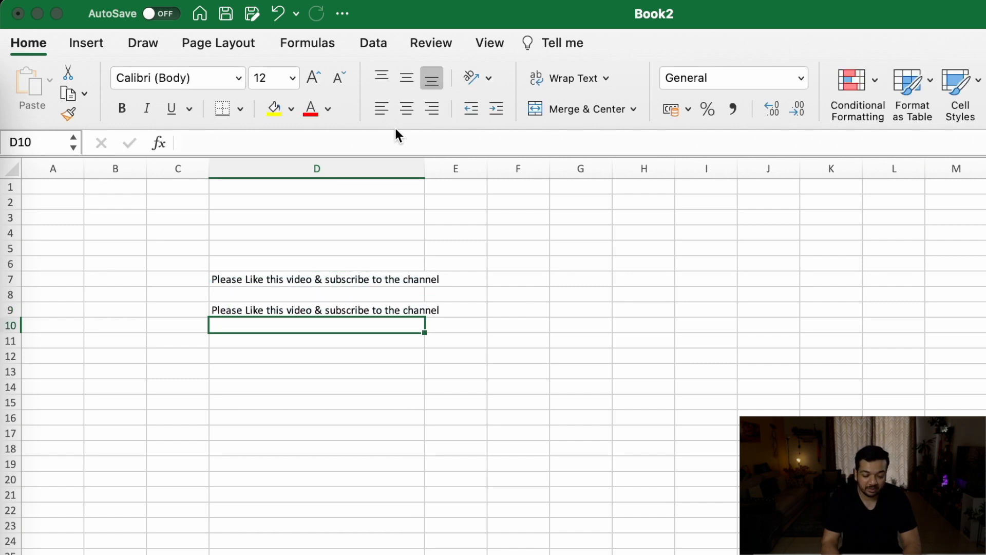
key("Up")
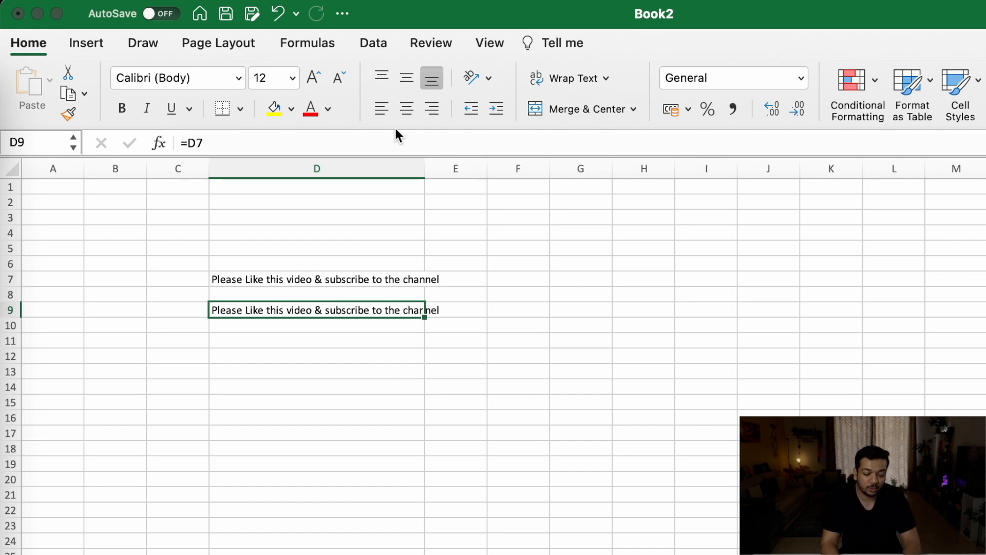
Step: Clear the text from cell D7
key("Up")
key("Up")
triple_click(396, 143)
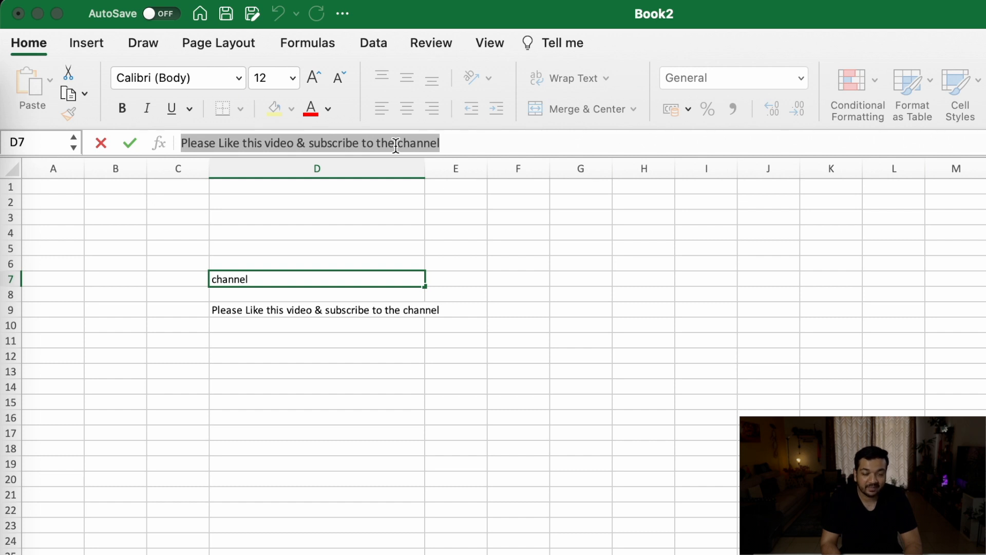
key("Escape")
key("Delete")
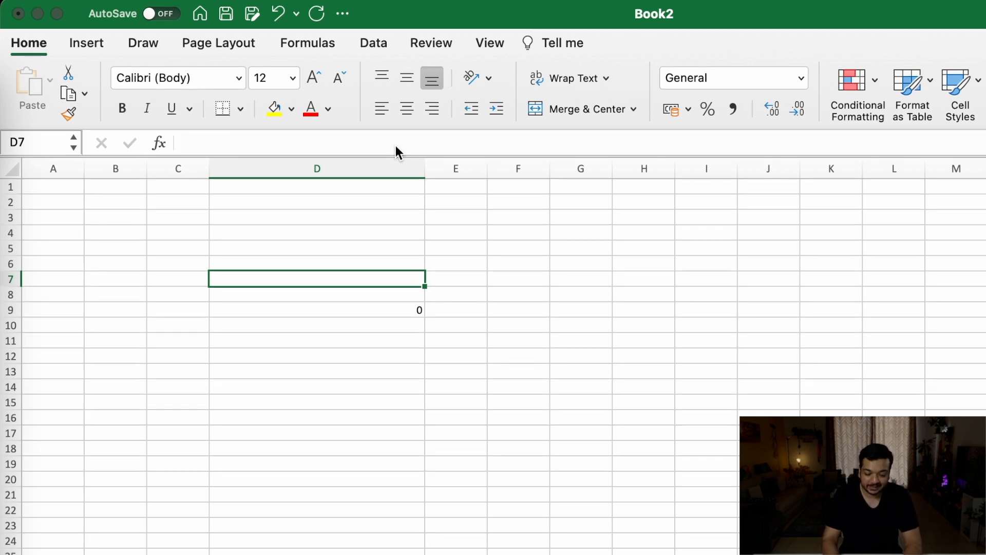
Step: Enter 2 in cell D6 and 3 in cell E6
key("Up")
type("2")
key("Tab")
type("3")
key("Tab")
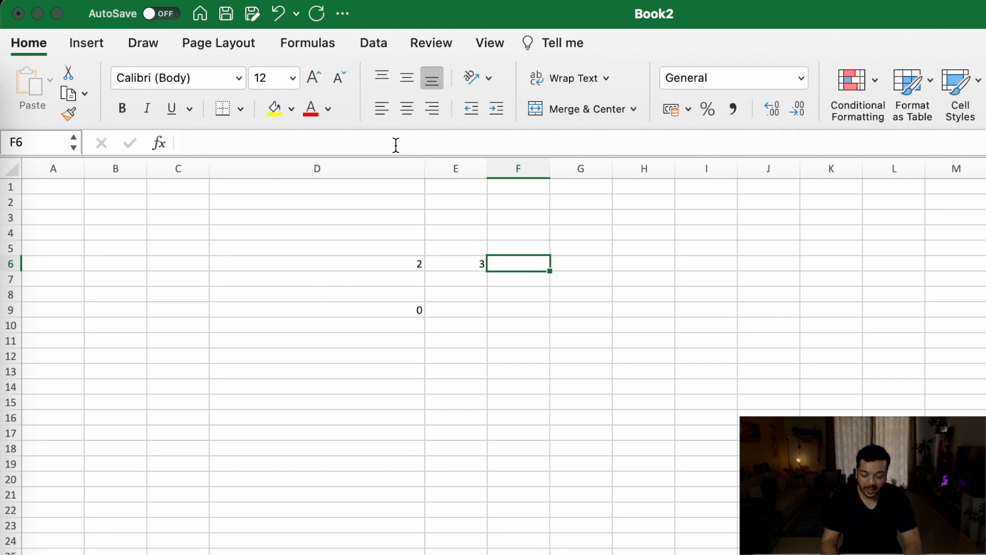
Step: Add the two numbers in cell F6 with the formula =D6+E6
type("=")
key("Left")
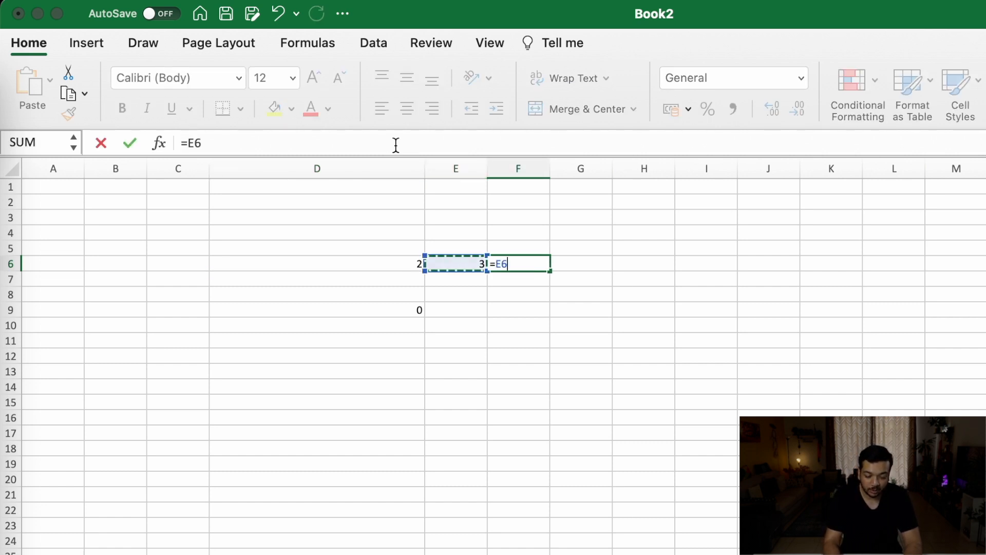
key("Left")
type("+")
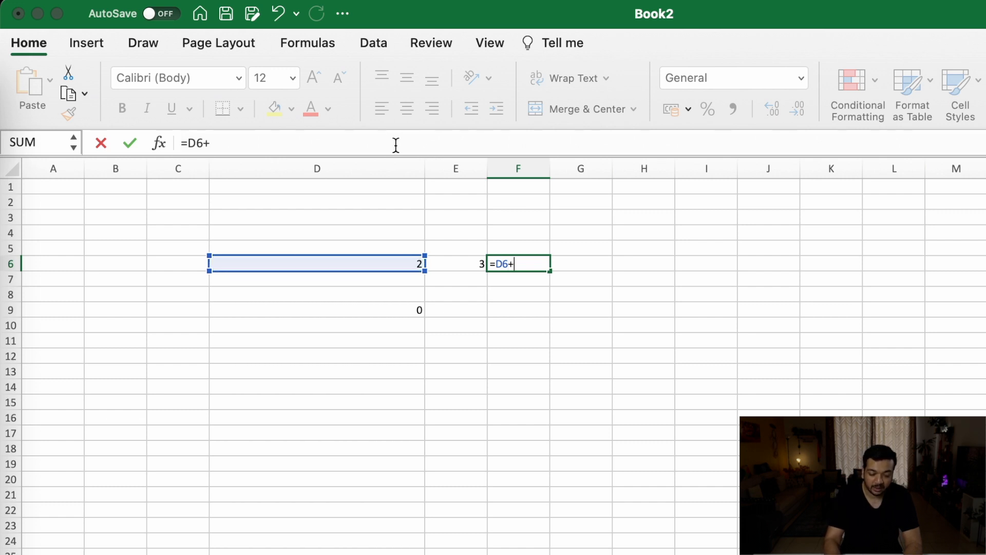
key("Left")
key("Return")
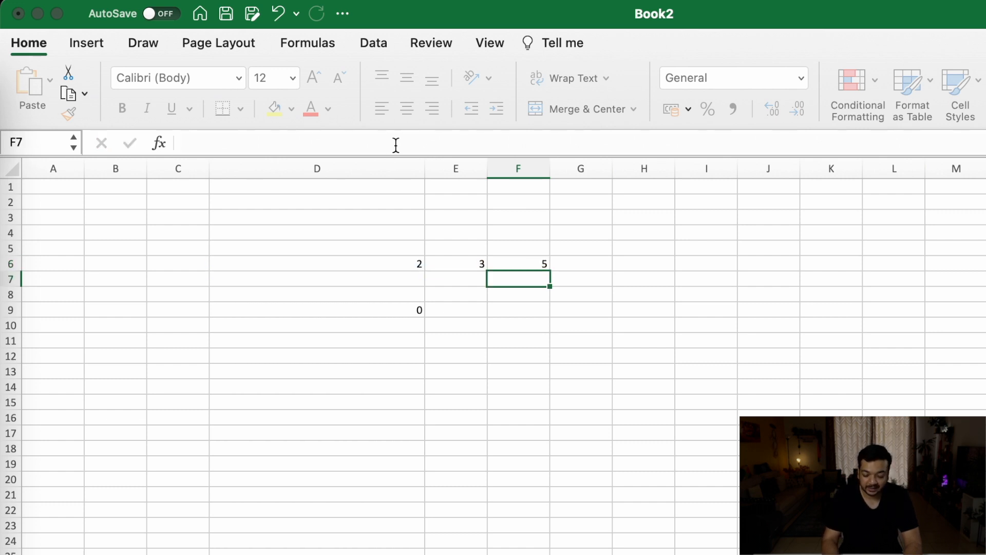
key("Up")
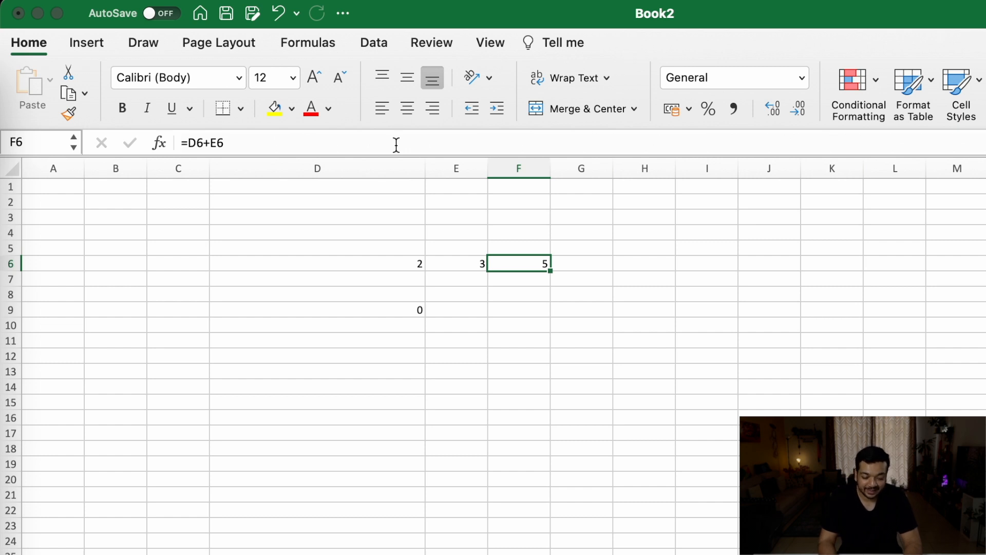
Step: Change the font of cell D6 to the theme font Calibri Light (Headings)
key("Left")
key("Left")
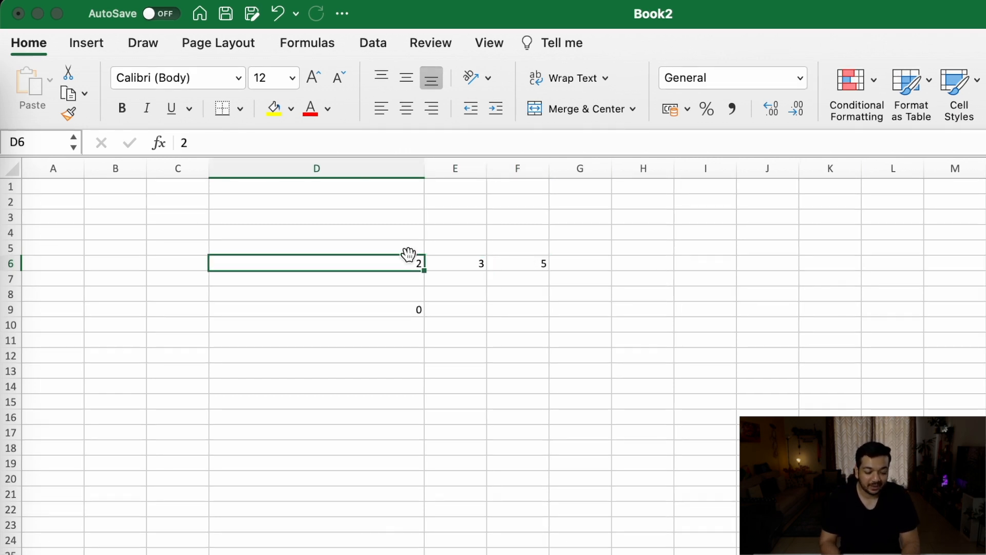
left_click(240, 80)
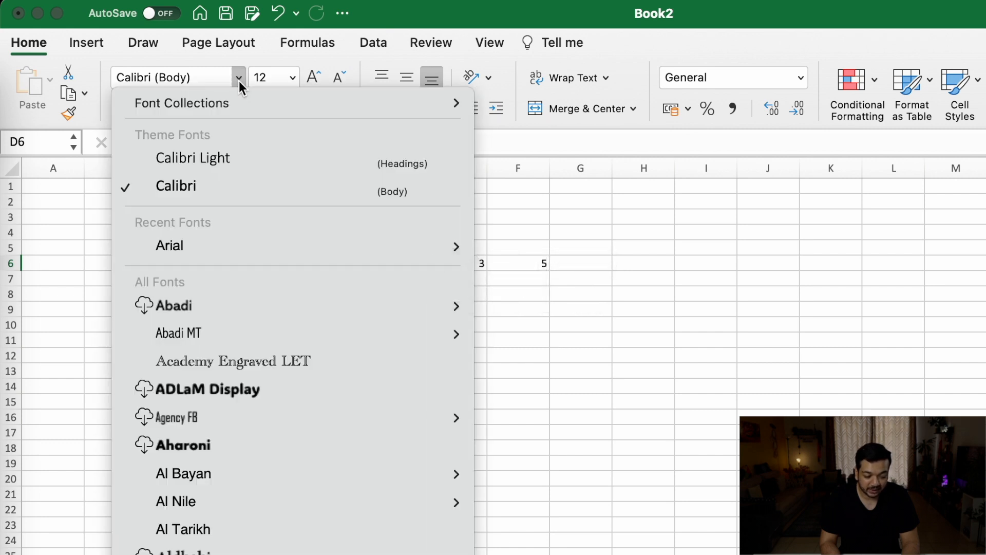
left_click(239, 162)
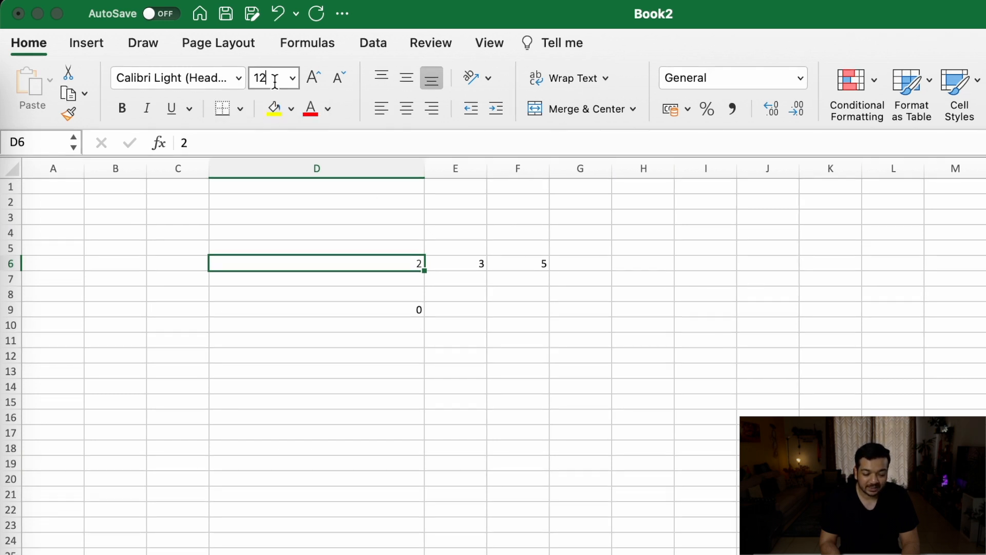
Step: Try several font sizes on cell D6, both smaller and larger, and leave it at 24
left_click(294, 78)
left_click(288, 253)
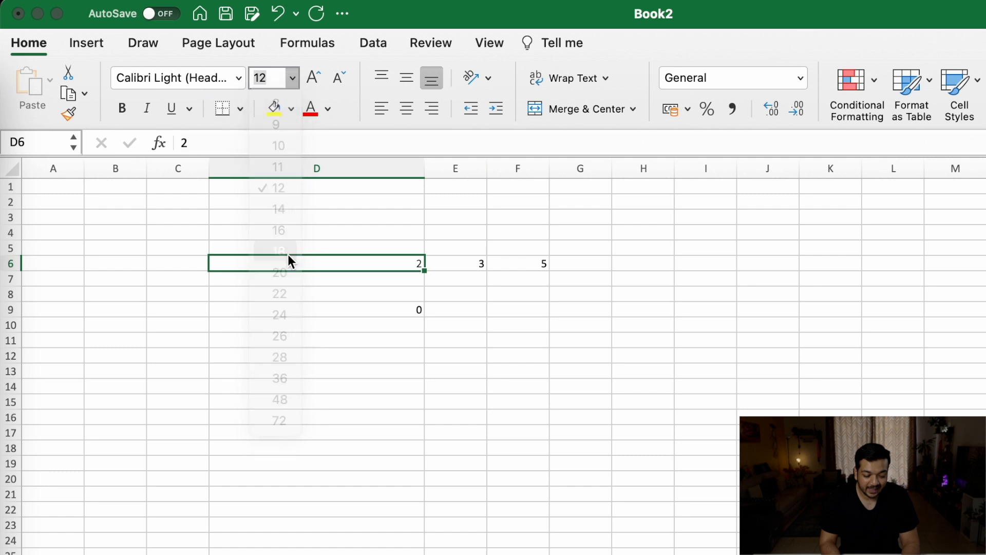
left_click(332, 78)
left_click(332, 77)
left_click(331, 77)
left_click(310, 73)
left_click(311, 73)
left_click(310, 74)
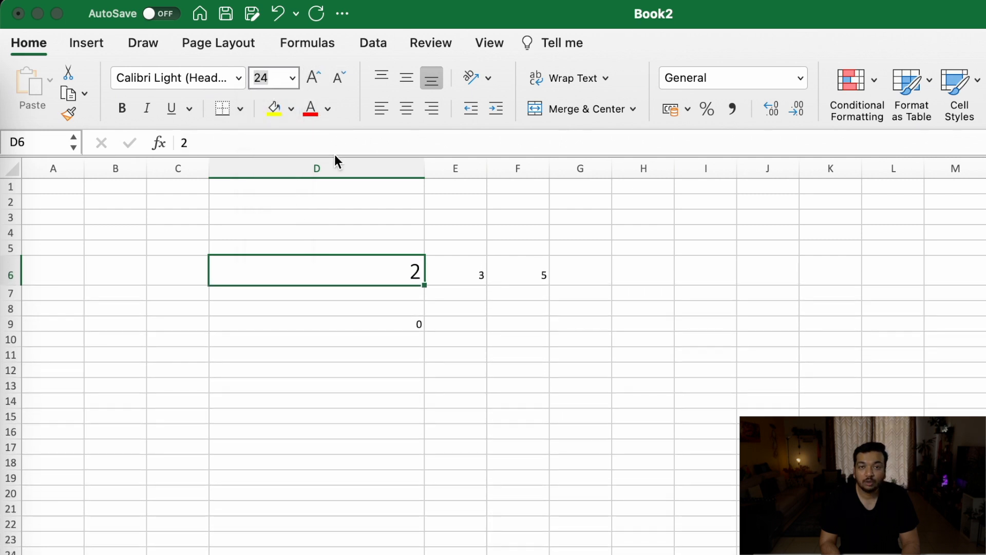
Step: Format the number in cell E6 as bold, italic and underlined
key("Right")
left_click(126, 115)
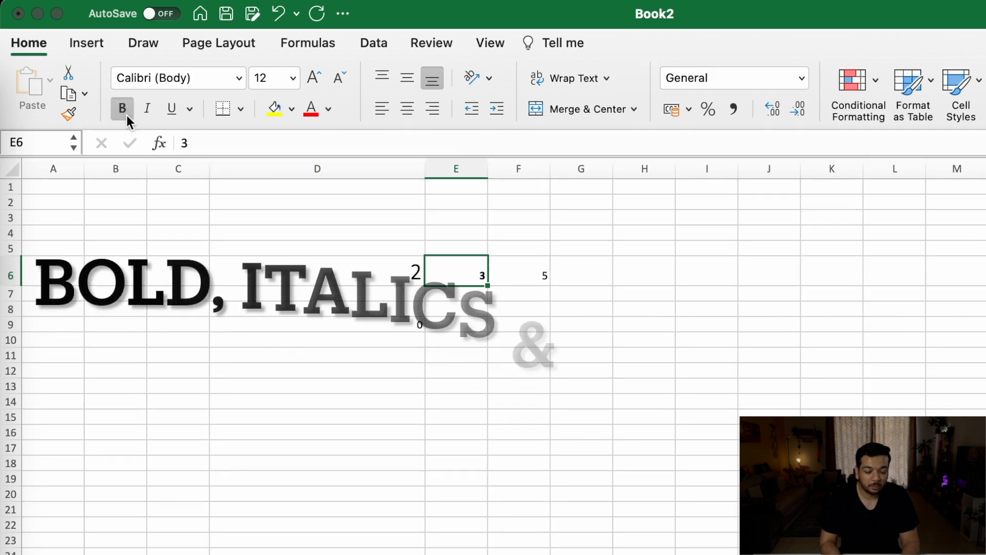
left_click(167, 110)
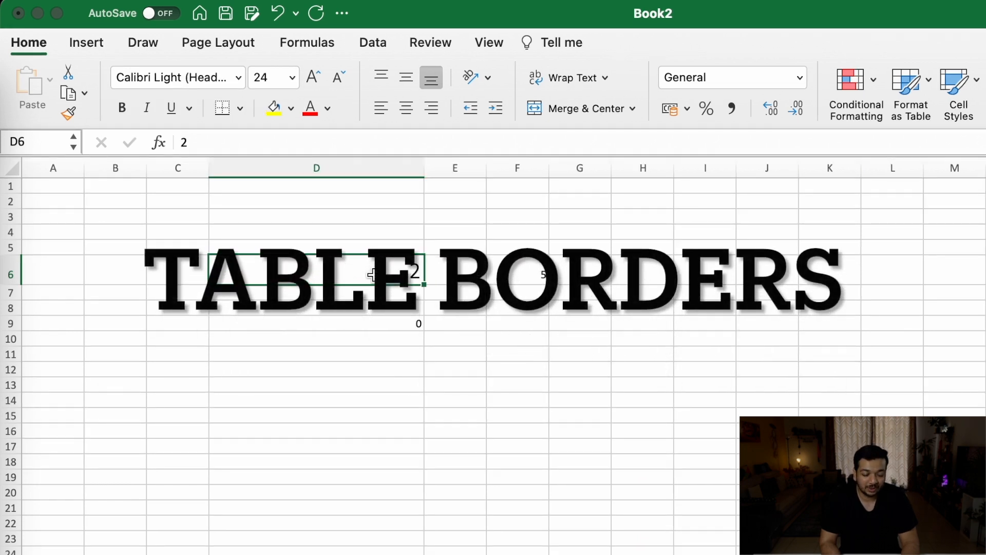
Step: Apply All Borders to the number cells D6:F6
left_click_drag(372, 275, 519, 272)
left_click(242, 109)
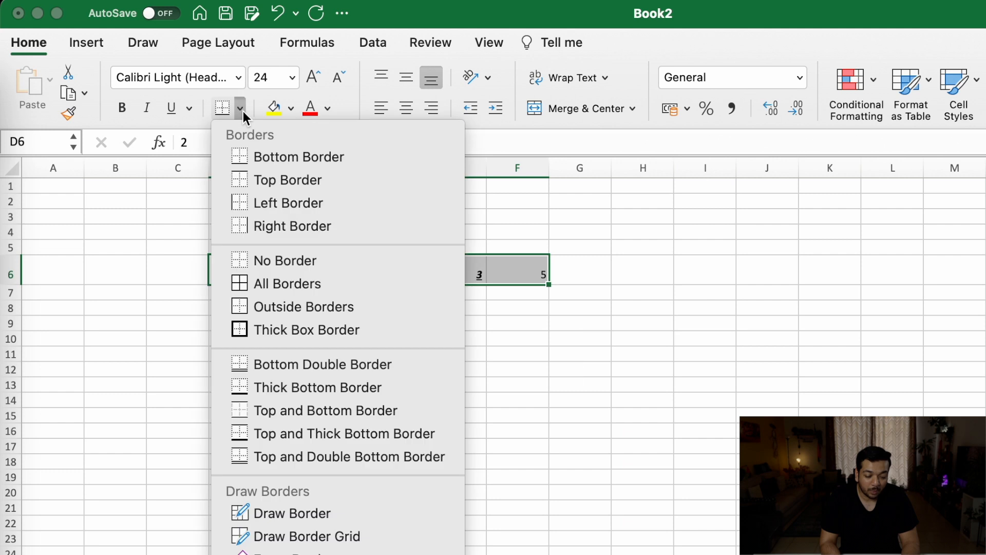
left_click(288, 284)
left_click(516, 295)
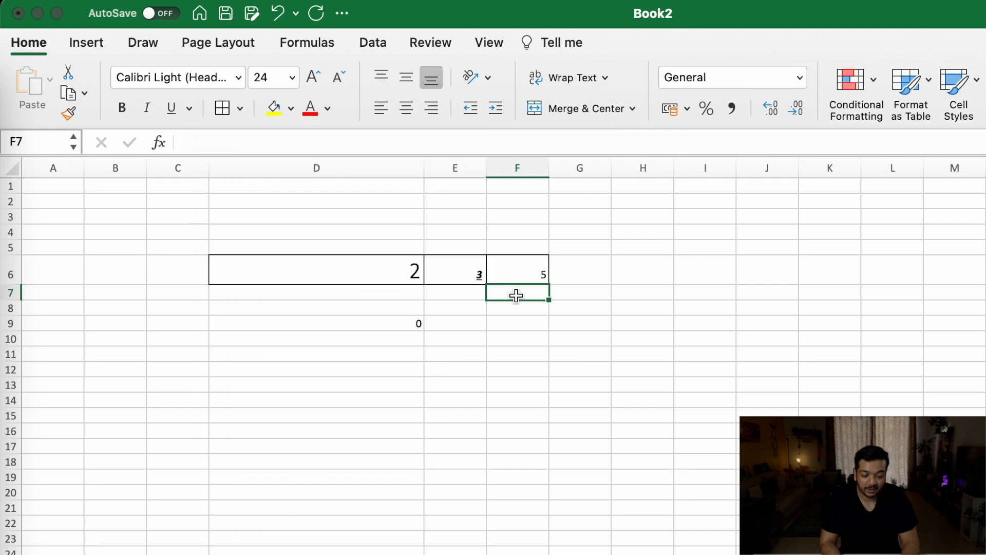
Step: Fill the empty cell range D13:G18 with yellow
left_click(625, 295)
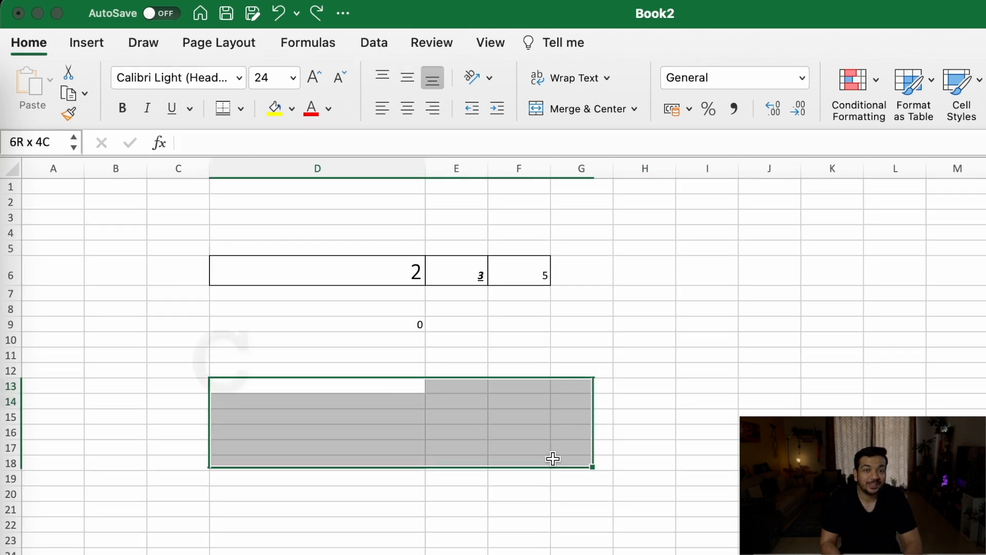
left_click_drag(552, 458, 557, 465)
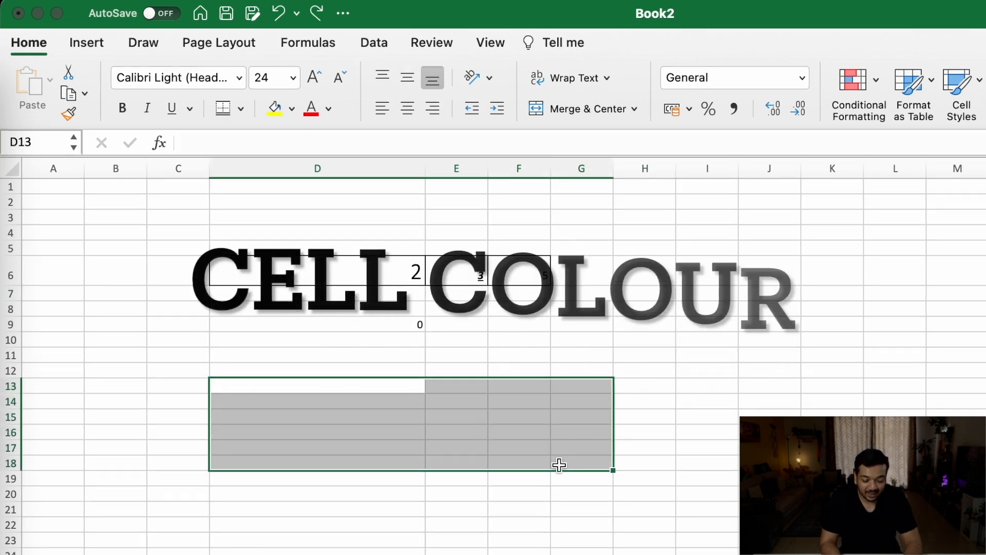
left_click(277, 109)
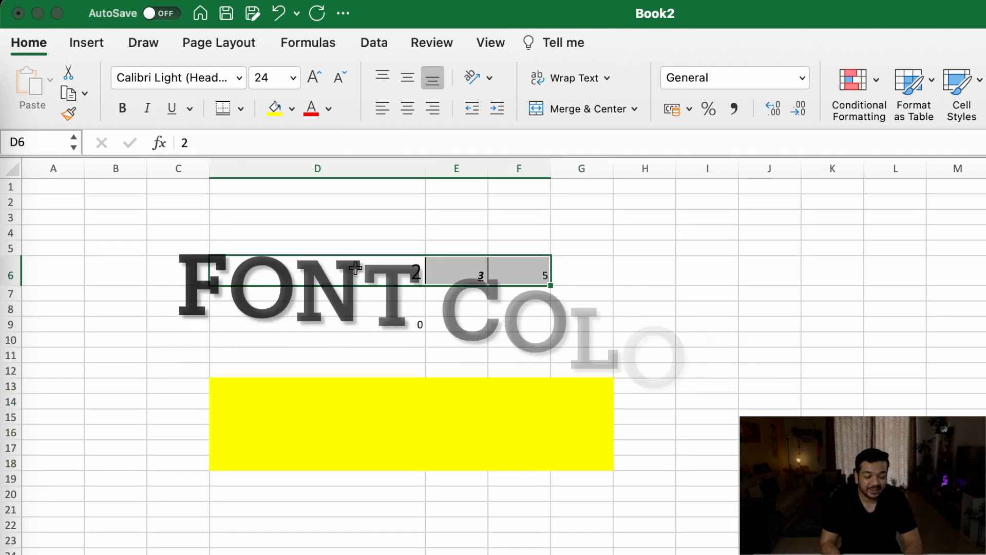
Step: Change the font color of cells D6:F6 to an orange theme shade
left_click(325, 112)
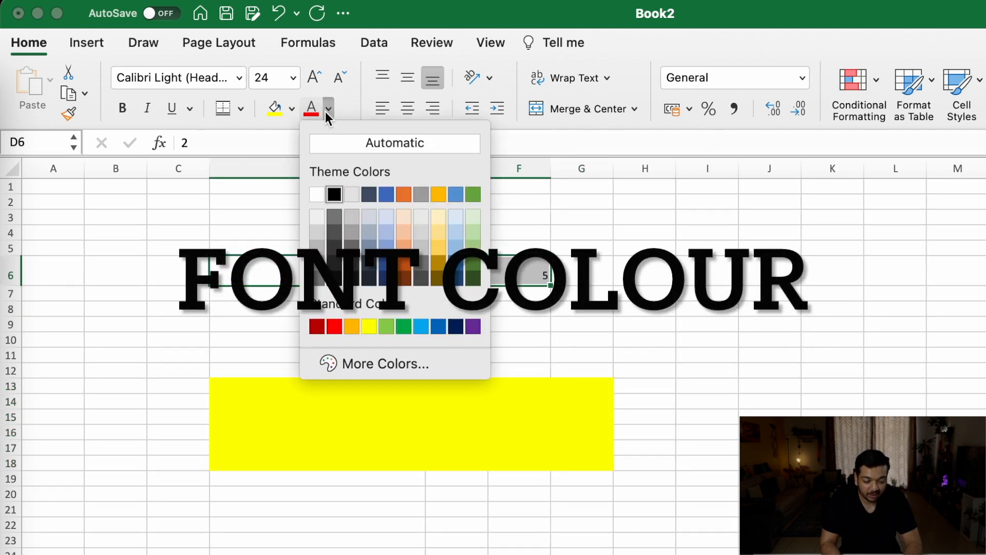
left_click(408, 252)
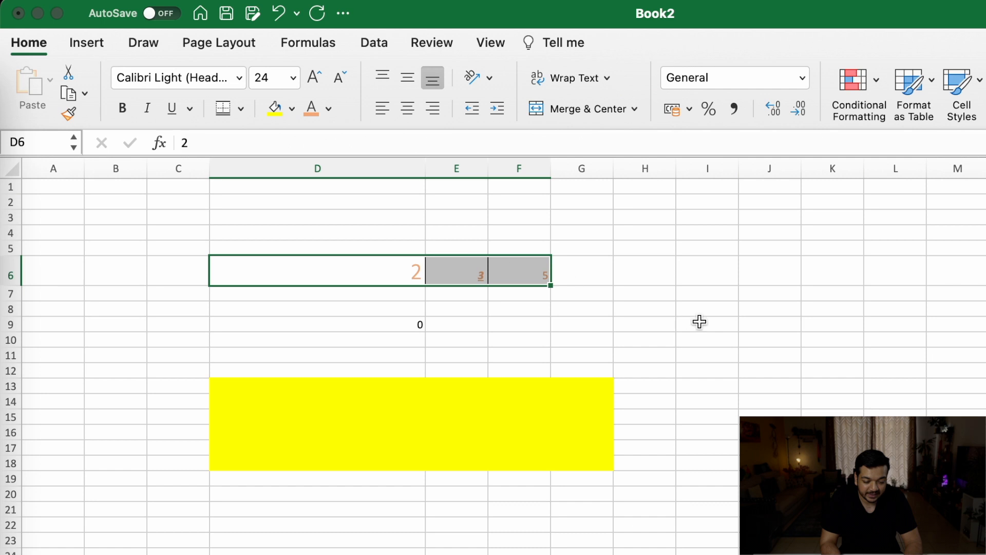
left_click(705, 322)
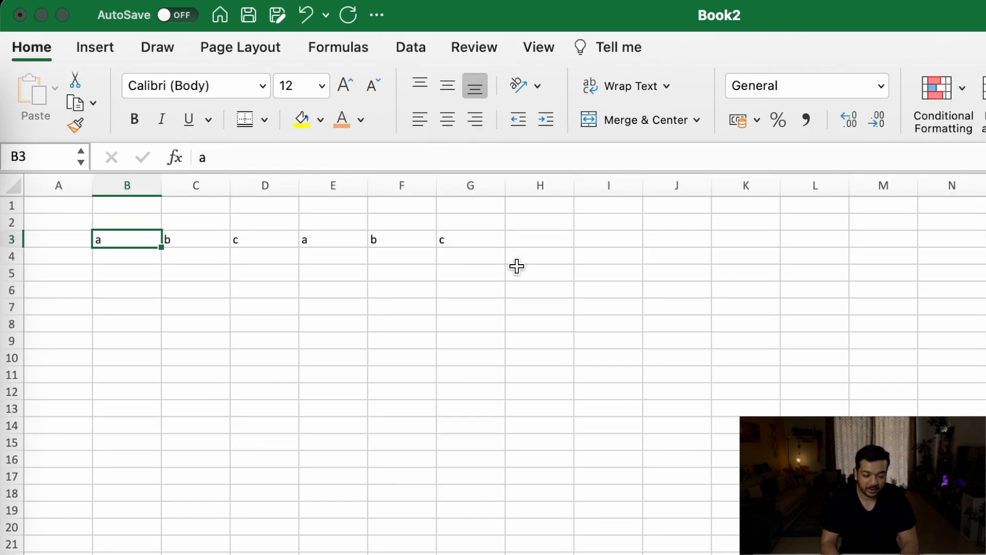
Step: Enter 123 in cell B2, above the first a, b, c group of column labels
key("shift+Right")
key("shift+Right")
key("Right")
key("Right")
key("Right")
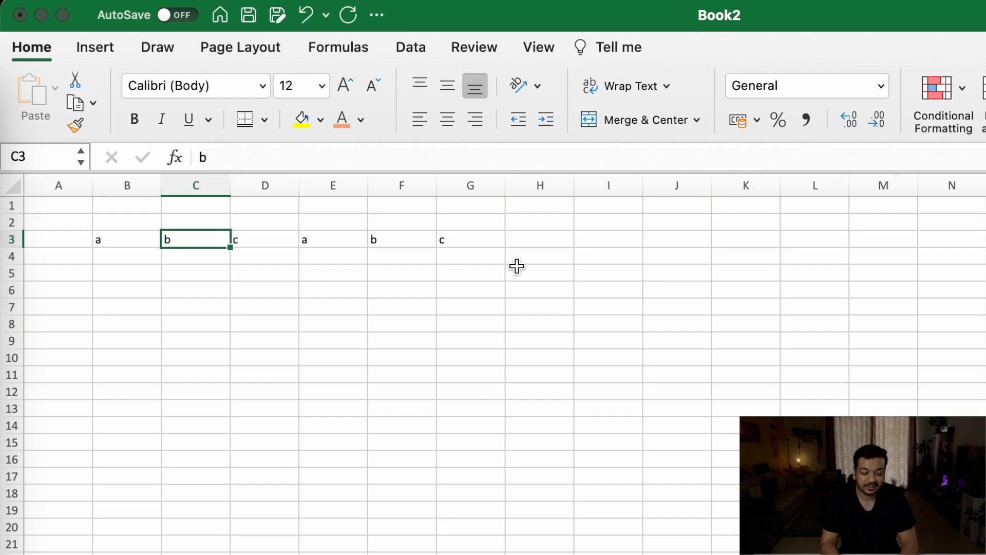
key("shift+Right")
key("shift+Right")
key("Up")
key("Left")
key("Left")
key("Left")
type("12")
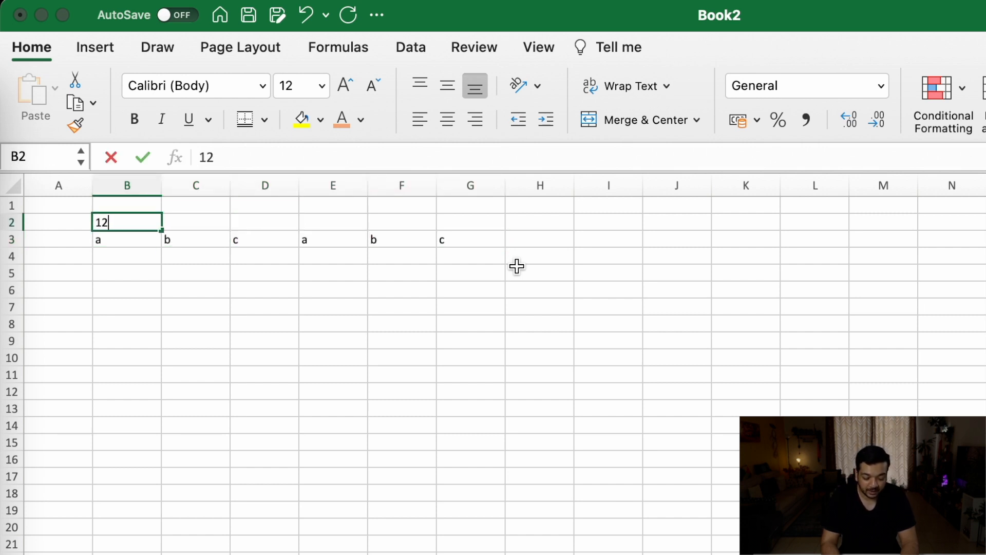
key("Right")
Step: Enter 345 in cell E2, above the second a, b, c group of column labels
key("Right")
key("Right")
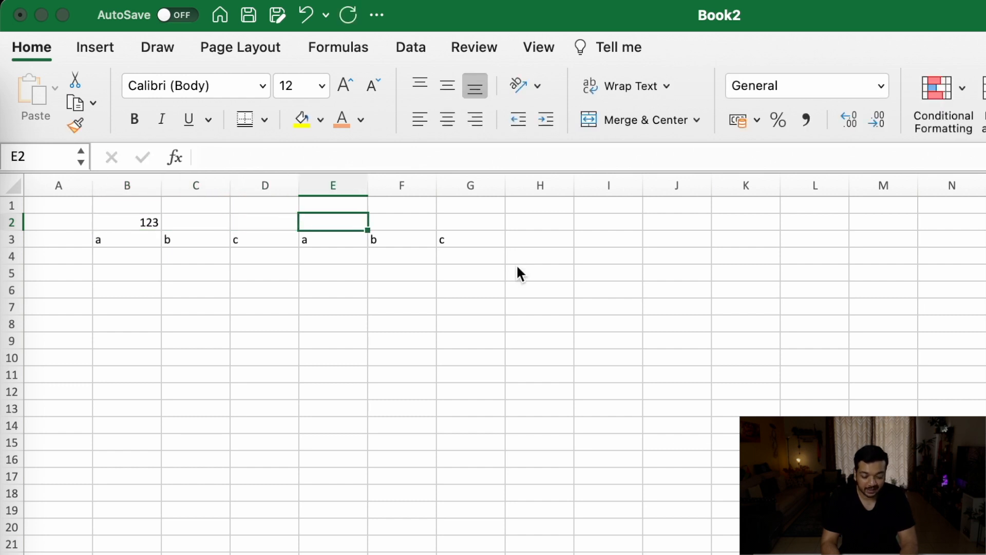
type("345")
key("Right")
Step: Apply All Borders to the range B2:G16 to form a table grid
key("Down")
key("Down")
key("Down")
key("Down")
key("Left")
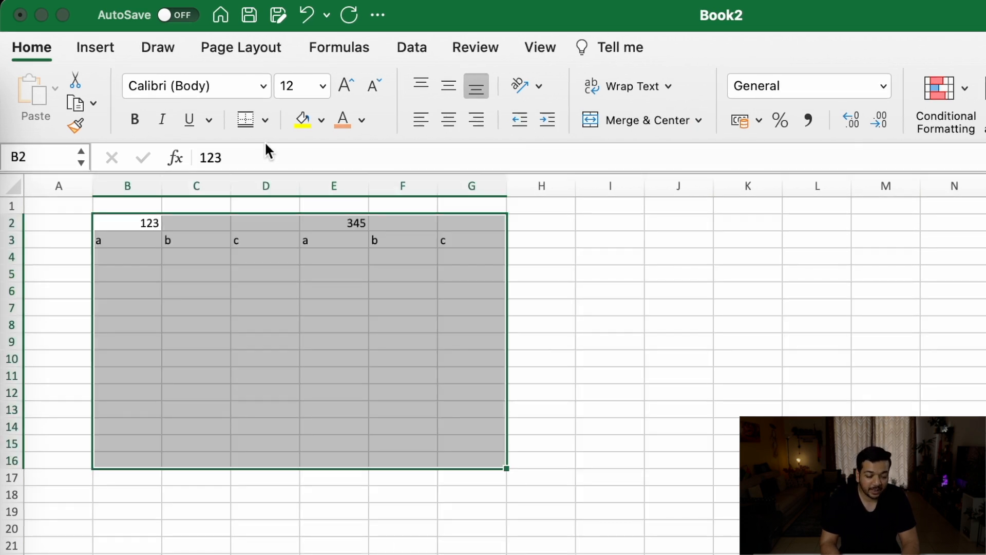
left_click(265, 121)
left_click(313, 311)
left_click(552, 355)
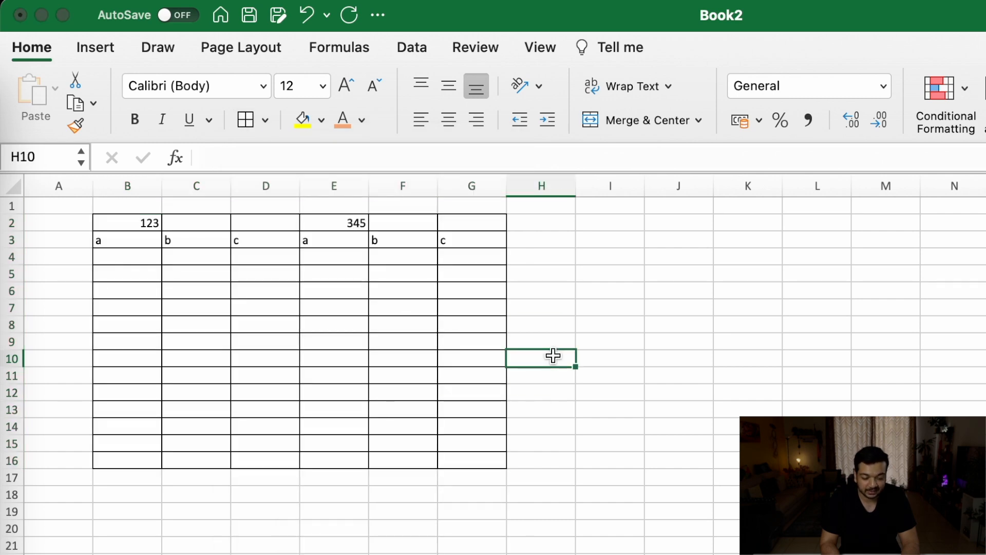
Step: Merge and center cells E2:G2 above the second a, b, c group
left_click_drag(344, 218, 455, 221)
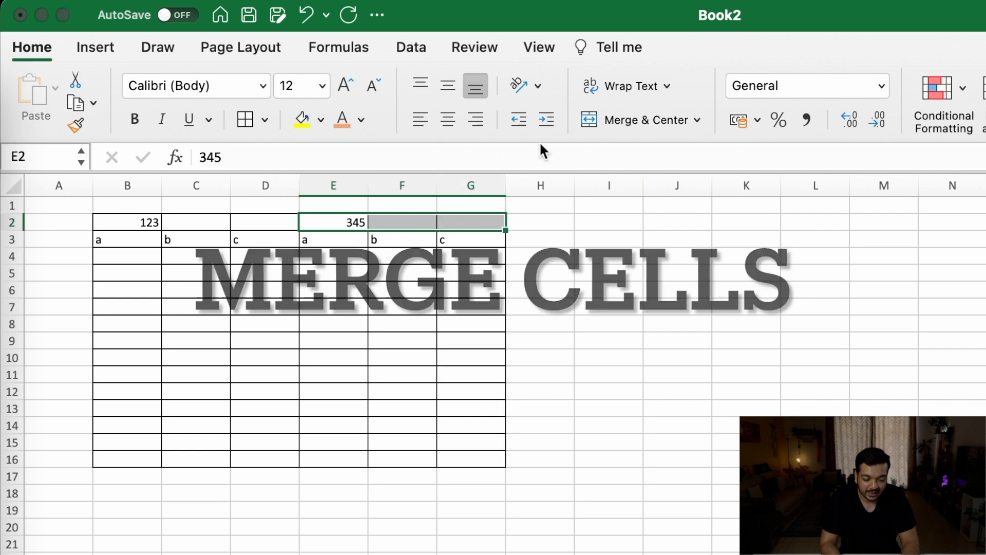
left_click(656, 119)
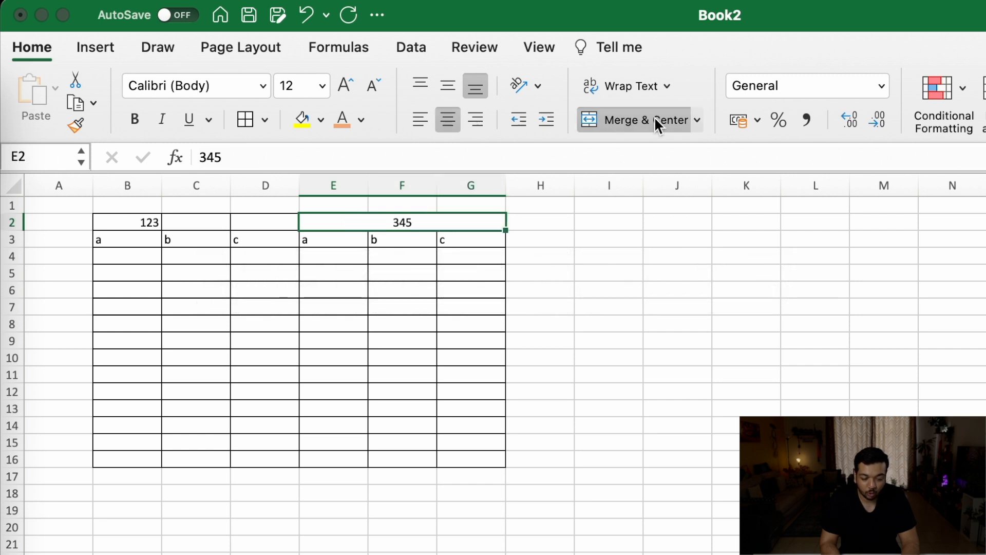
Step: Merge and center cells B2:D2 above the first a, b, c group
left_click_drag(129, 222, 257, 222)
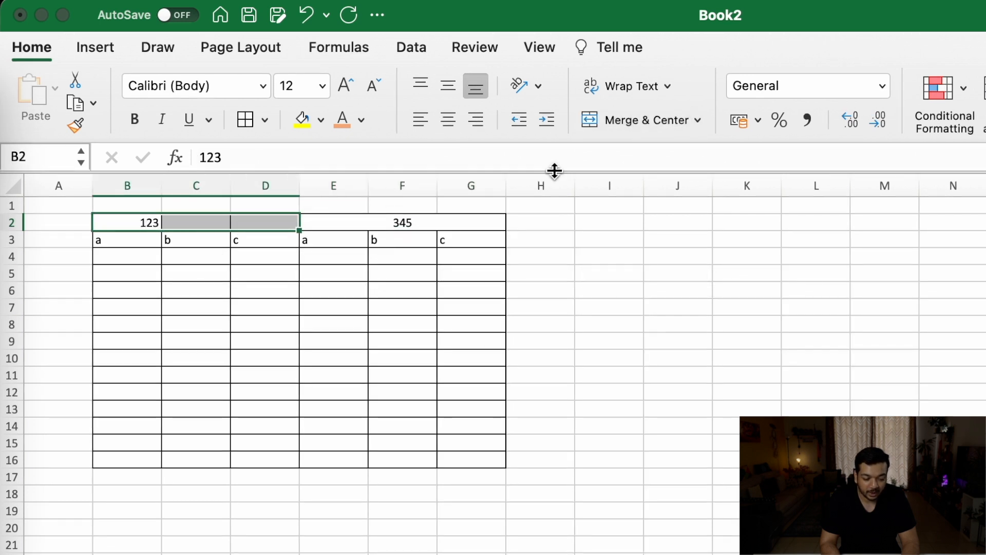
left_click(655, 115)
left_click(771, 291)
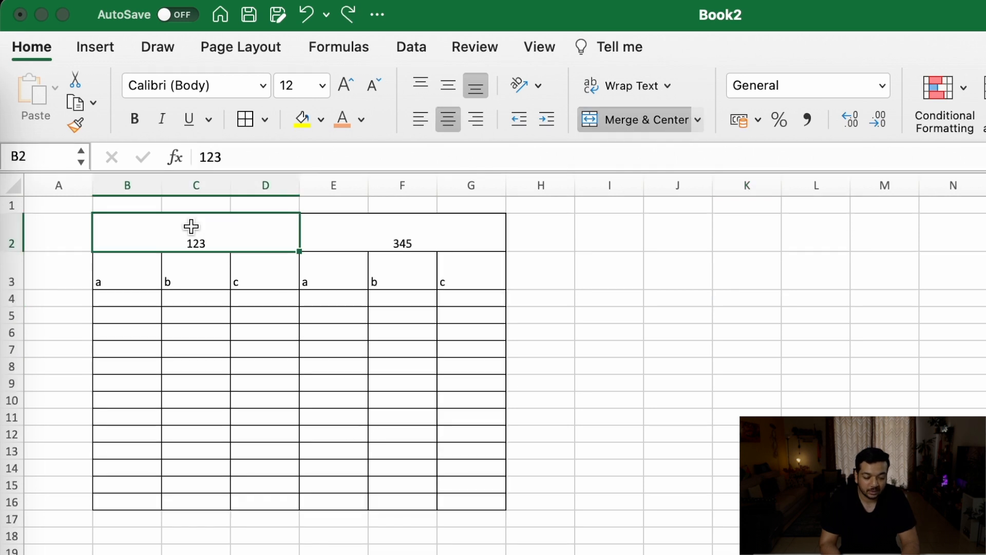
Step: Align the contents of the header range B2:G3 to the middle and center of their cells
mouse_move(125, 225)
left_mouse_down()
mouse_move(291, 245)
mouse_move(434, 282)
left_mouse_up()
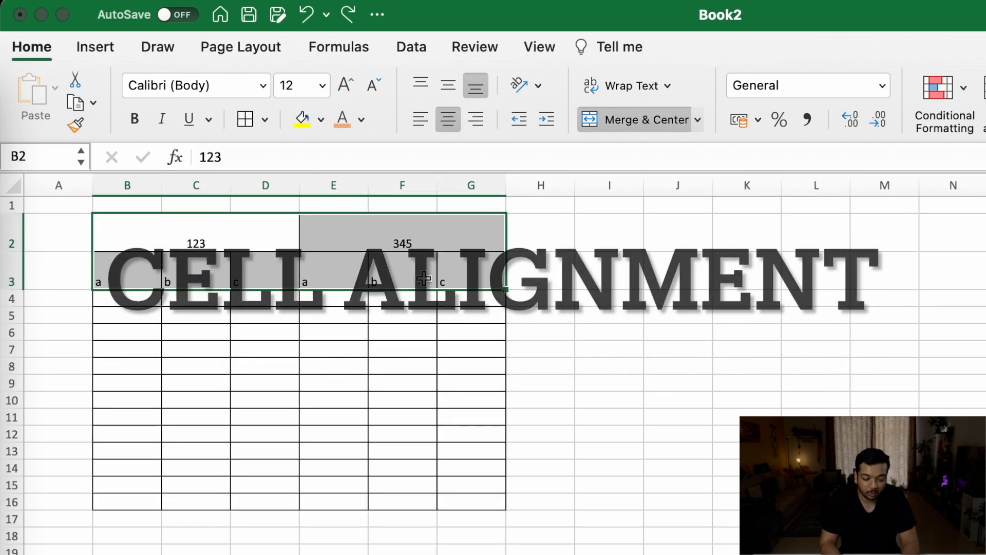
left_click(448, 84)
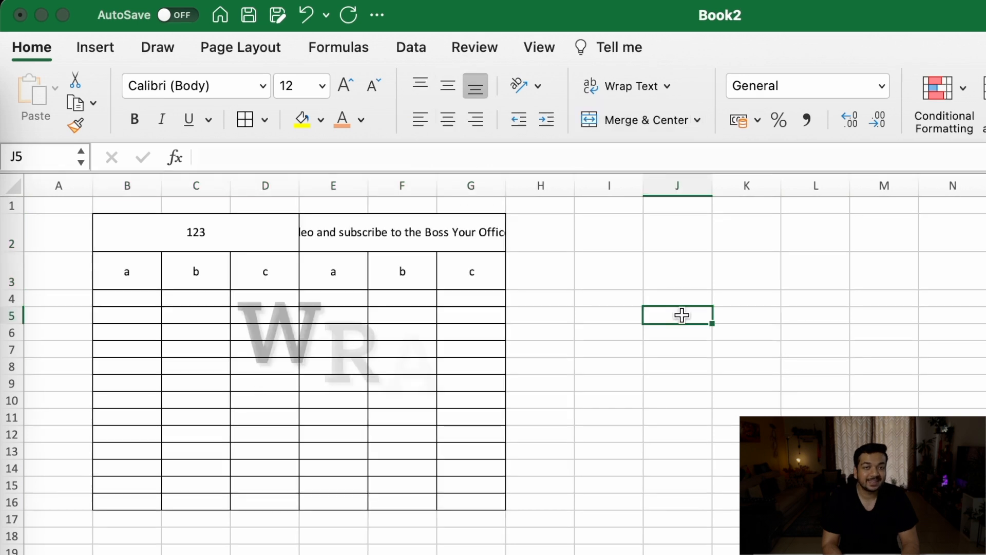
Step: Widen column G slightly and wrap the long text in the merged cell E2
left_click(421, 245)
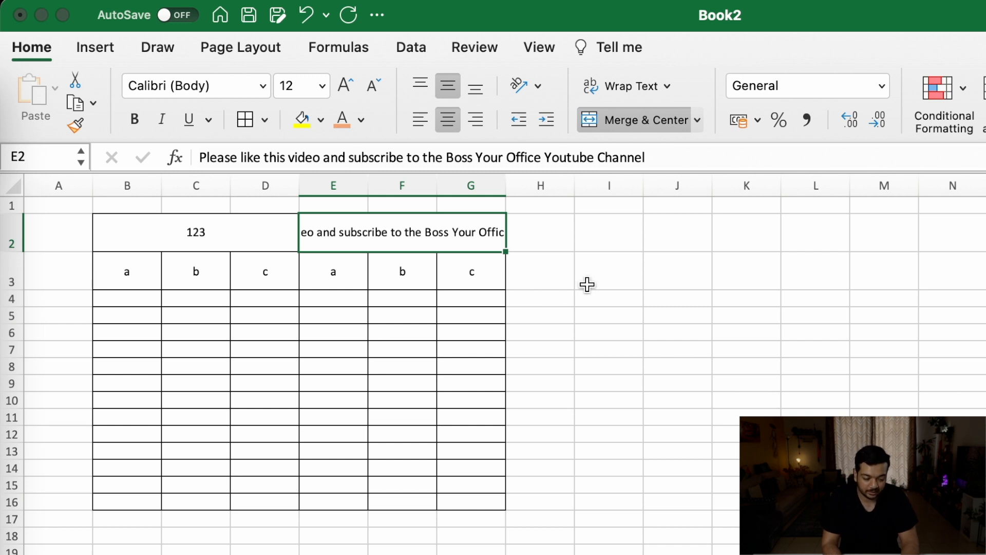
mouse_move(505, 185)
left_mouse_down()
mouse_move(604, 193)
mouse_move(515, 201)
left_mouse_up()
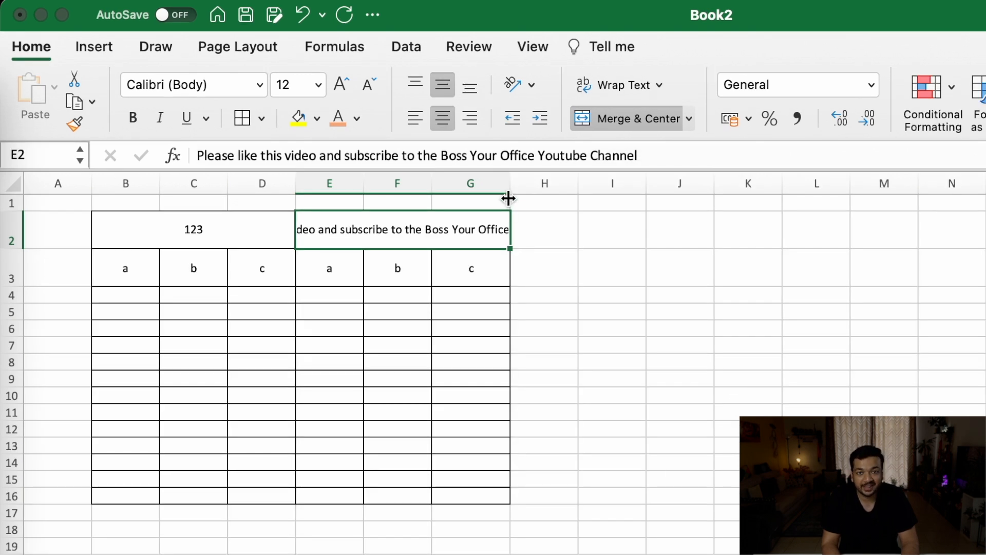
left_click(612, 93)
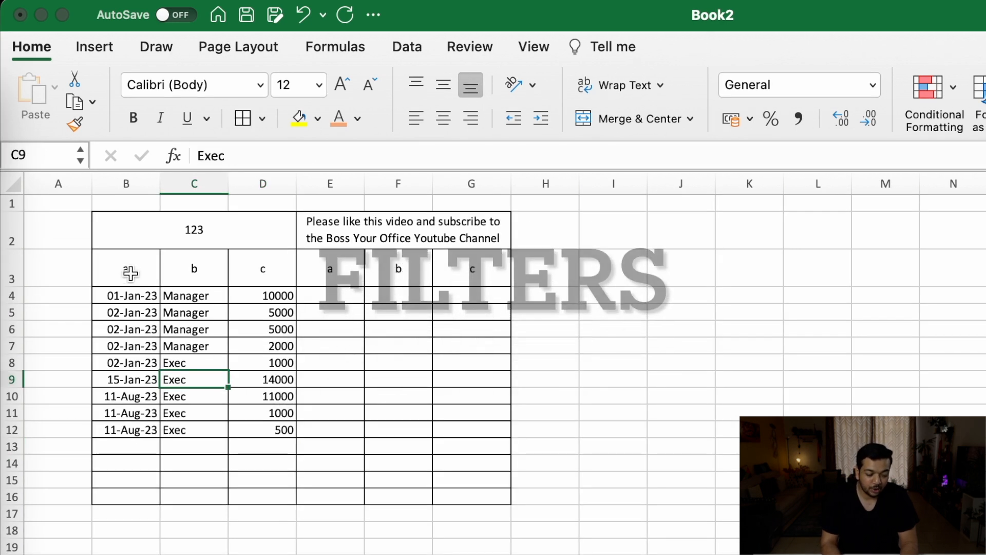
Step: Add filters to the table range B3:G16, using row 3 as the header row
left_click_drag(130, 273, 452, 500)
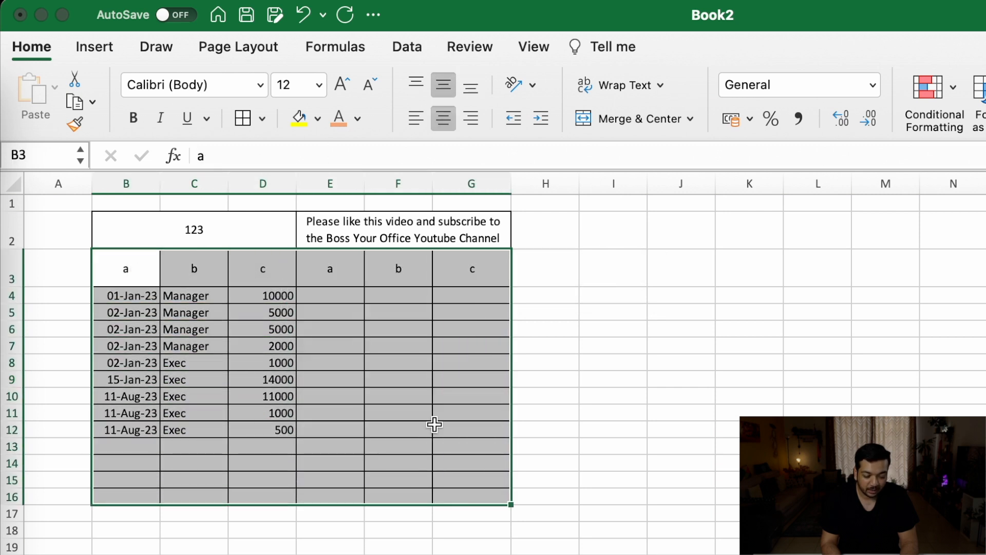
left_click(400, 47)
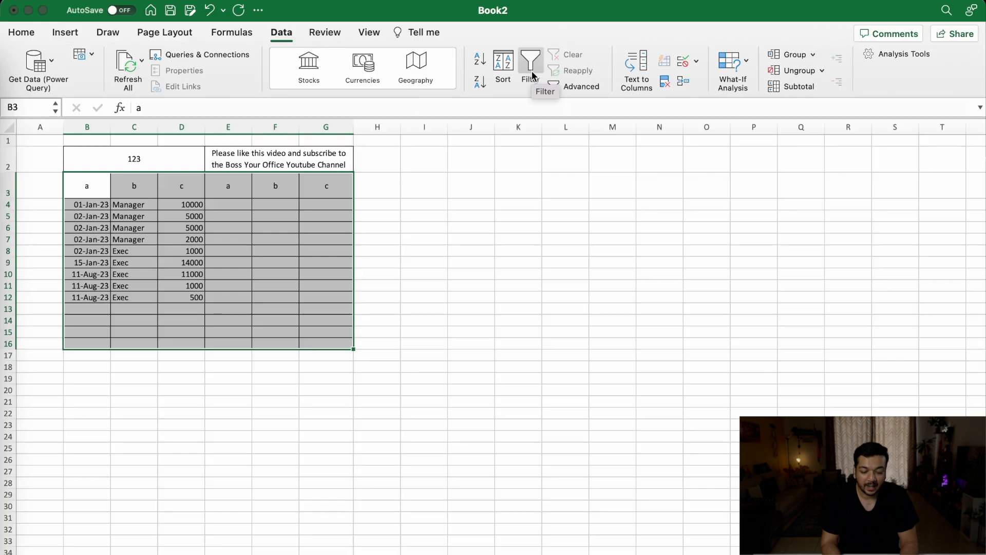
left_click(531, 66)
left_click(347, 249)
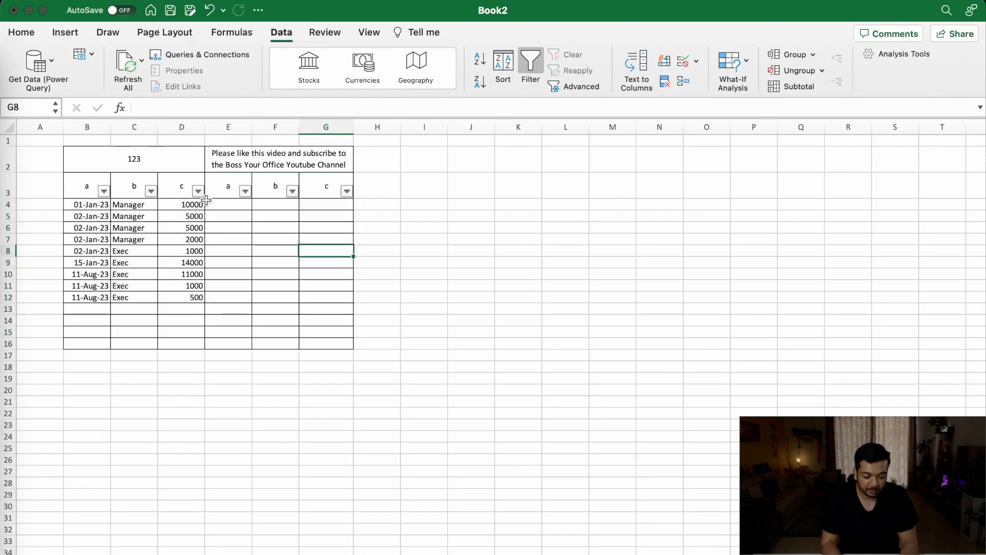
Step: Filter column b in the first group to show only the Manager rows
left_click(151, 191)
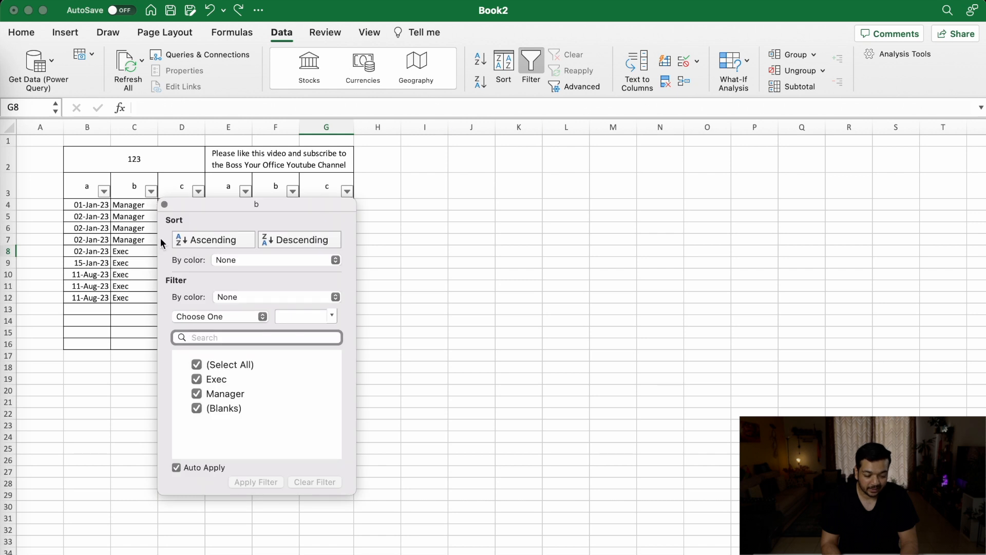
left_click(197, 364)
left_click(210, 395)
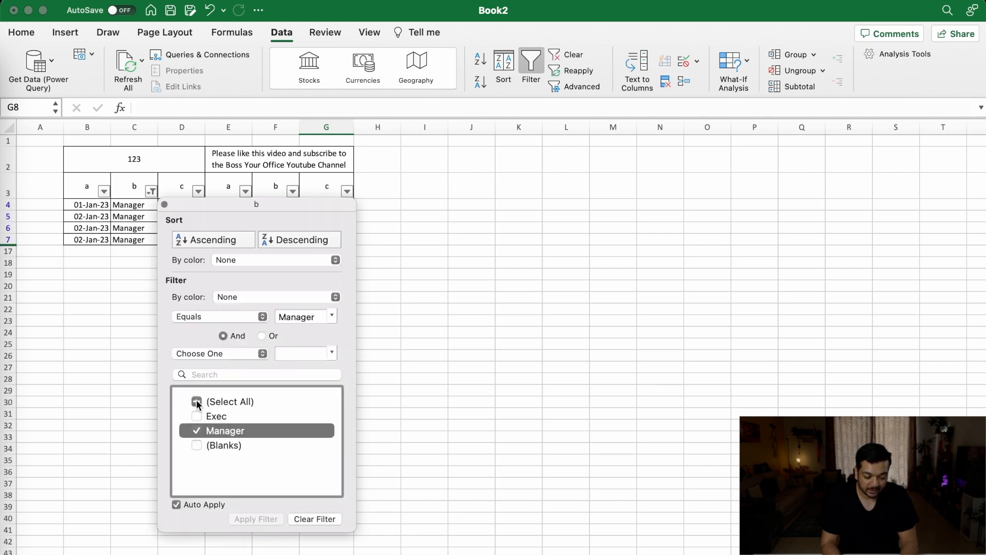
left_click(131, 393)
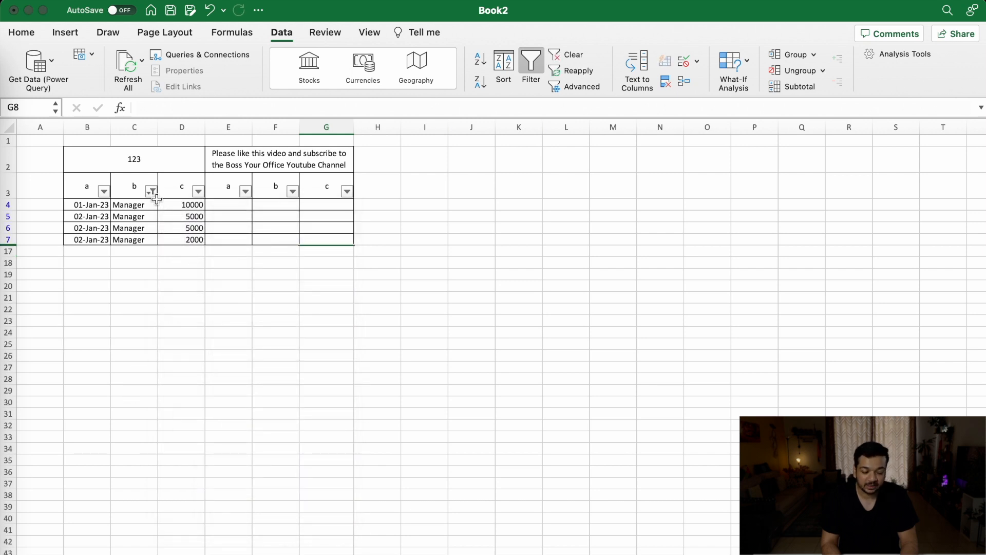
Step: Clear the Manager filter from column b in the first group
left_click(151, 191)
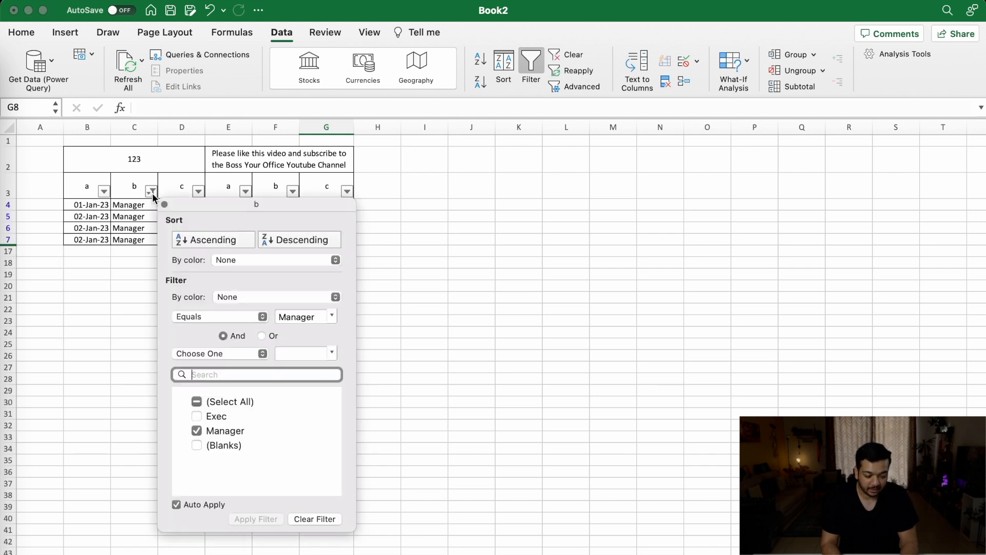
left_click(317, 520)
left_click(123, 377)
Step: Expand 2023 in the date filter of the first column a and exclude January
left_click(104, 191)
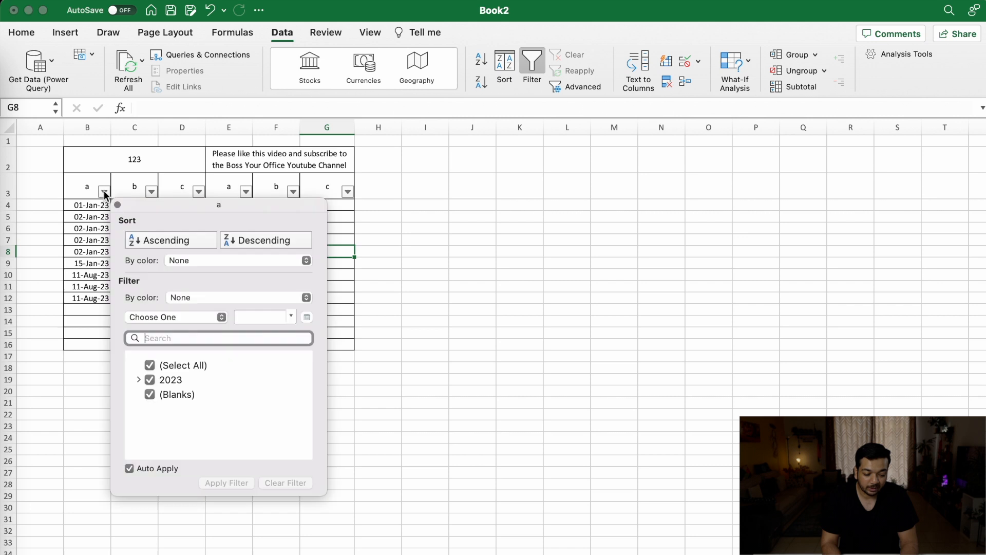
left_click(138, 380)
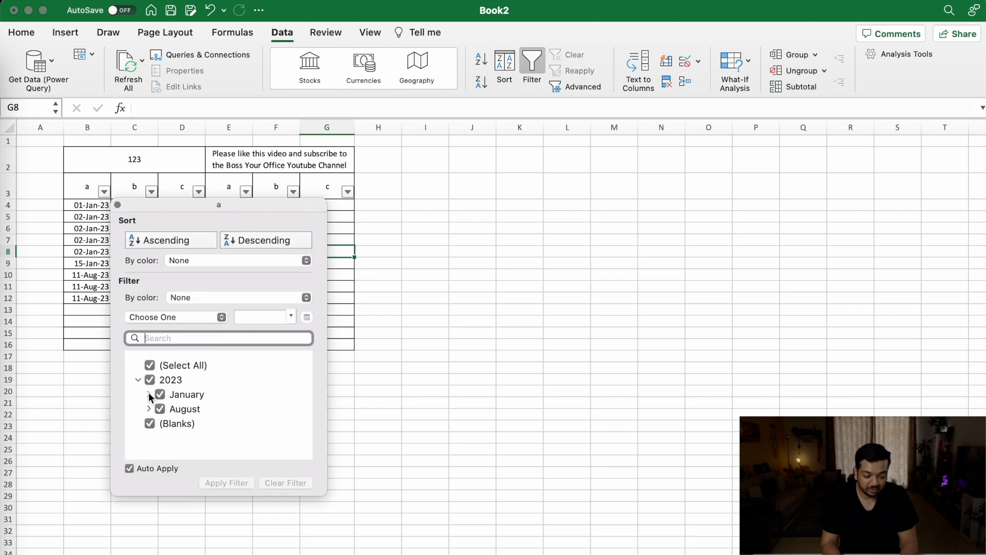
left_click(159, 394)
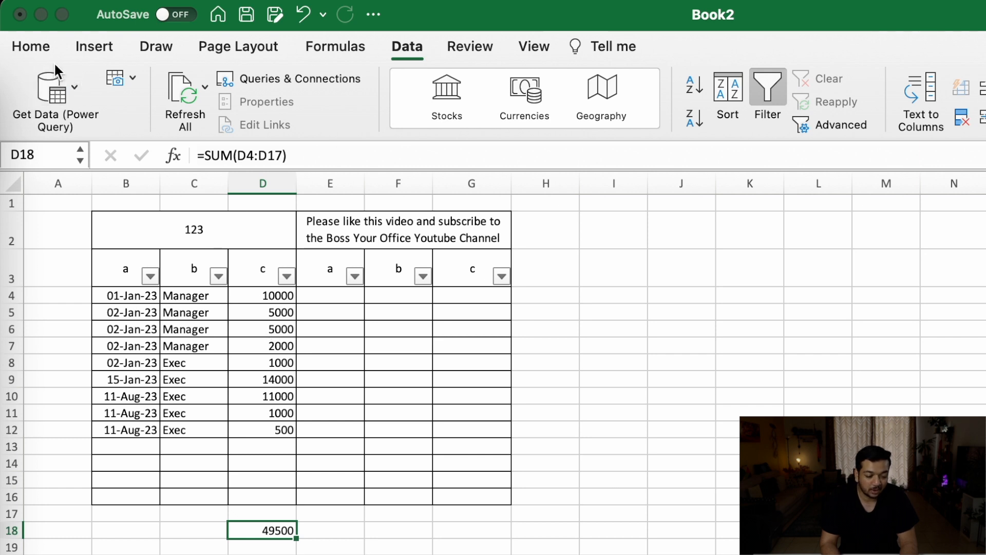
Step: Apply the comma style to the amounts and total in D4:D18
left_click(45, 53)
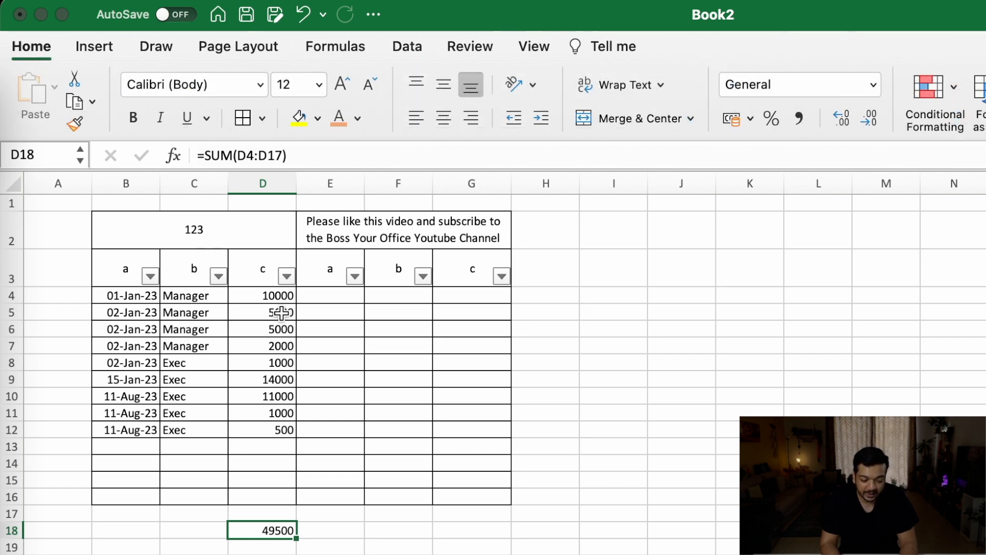
left_click_drag(277, 295, 296, 531)
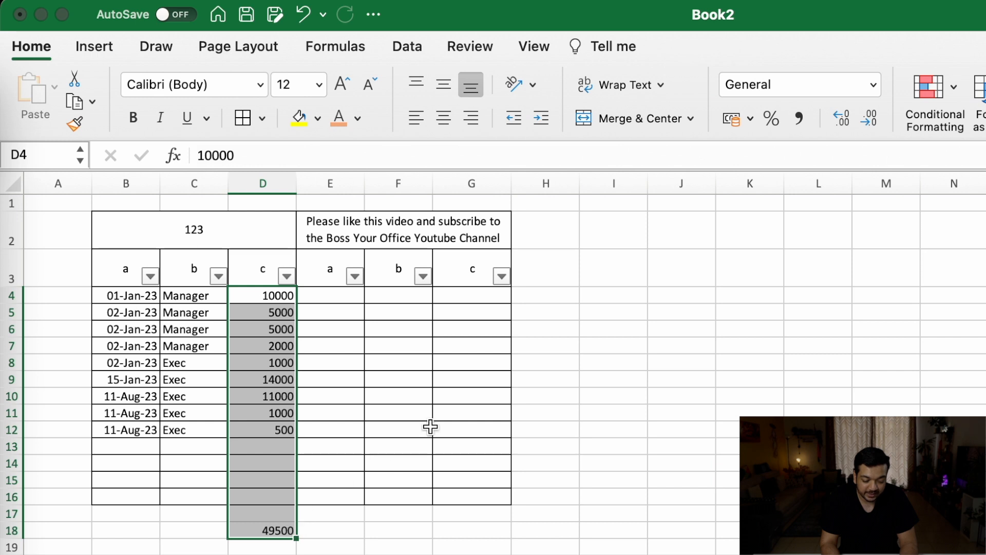
left_click(799, 122)
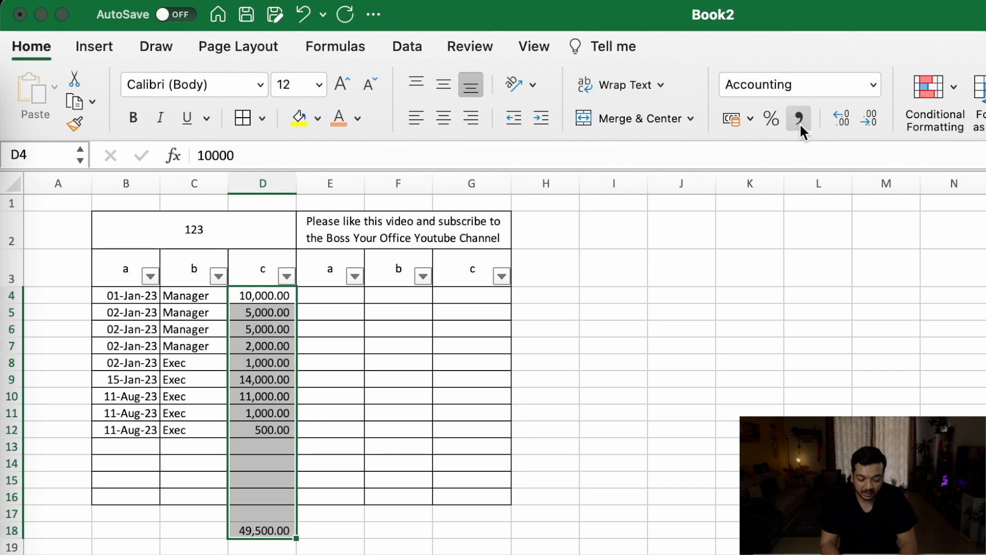
Step: Increase the decimals of D4:D18 to five places and reduce them back to two
left_click(841, 117)
left_click(840, 117)
left_click(840, 117)
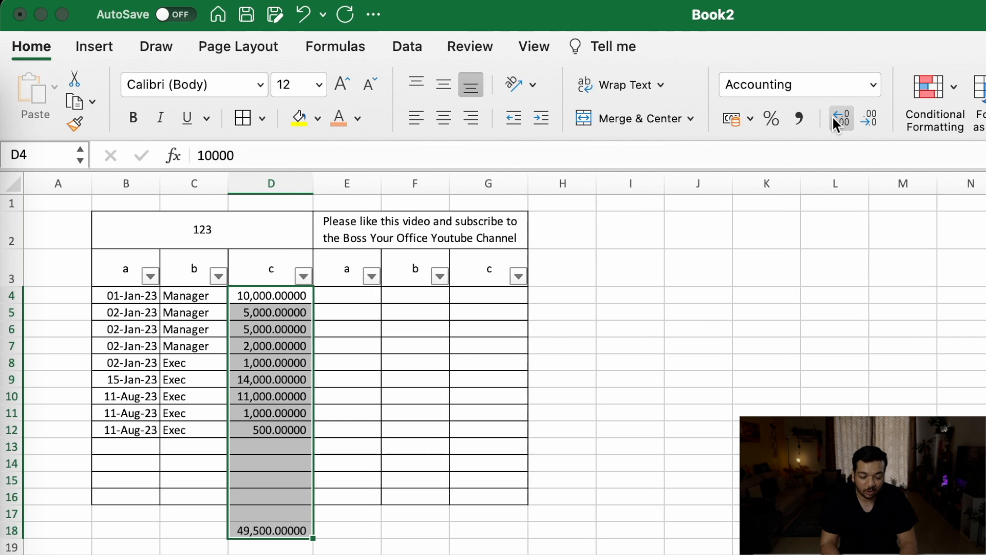
left_click(871, 117)
left_click(871, 117)
left_click(871, 117)
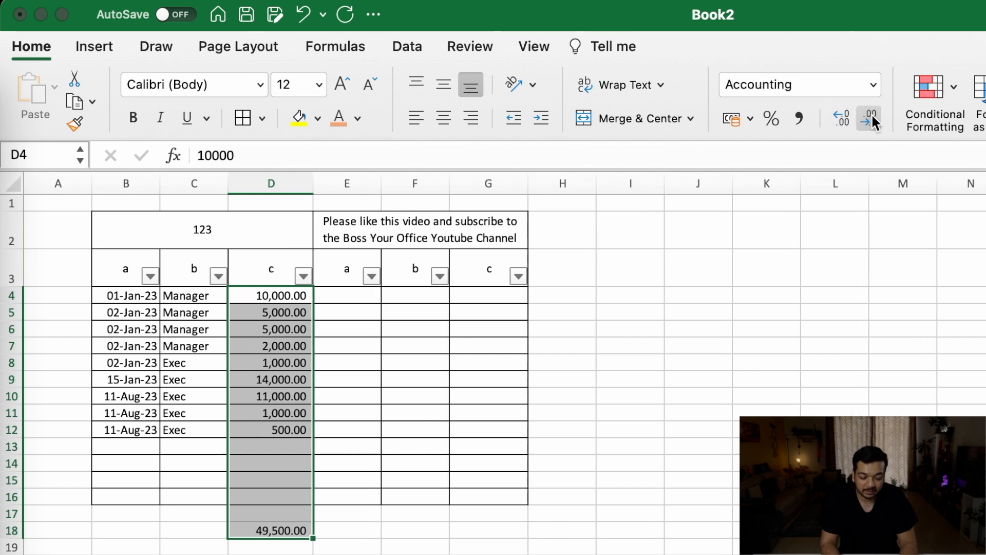
Step: Increase D4:D18 to four decimal places and switch the range to percentage format
left_click(843, 117)
left_click(843, 117)
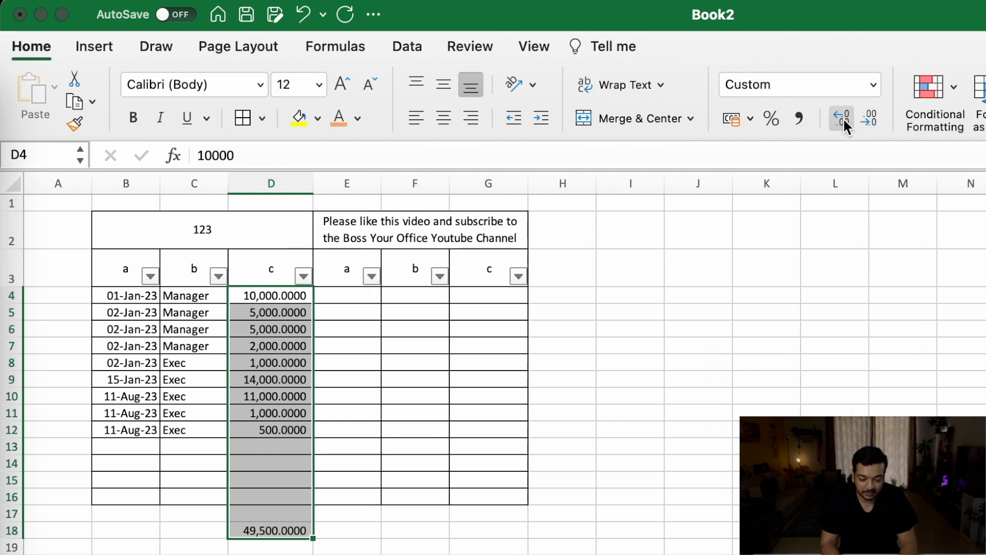
left_click(764, 123)
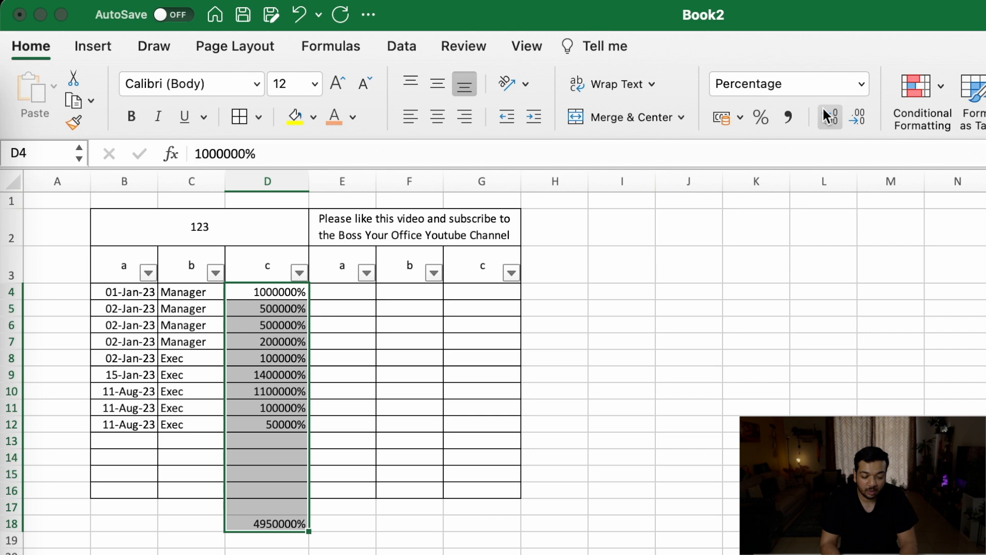
Step: Apply the Number format to the amounts and total in D4:D18
left_click(861, 83)
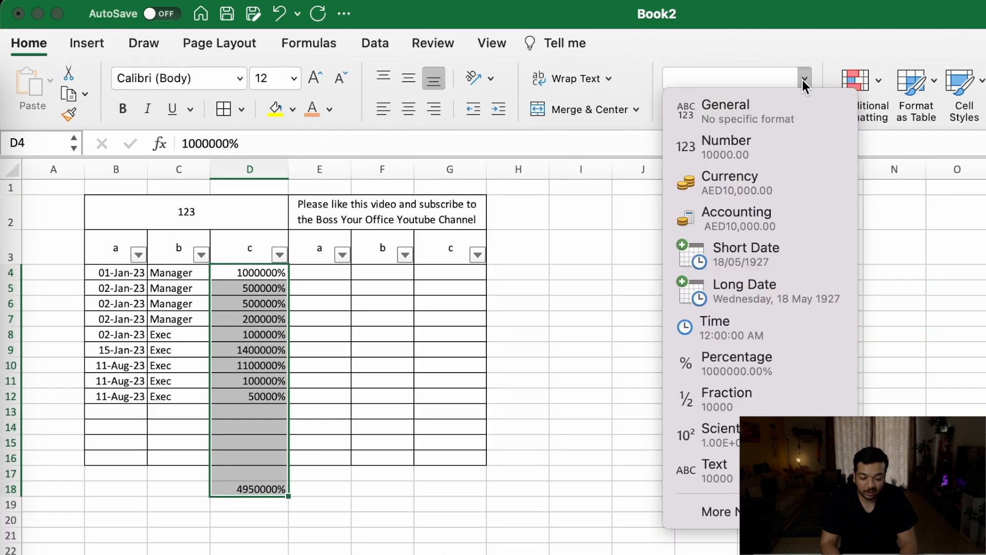
left_click(786, 156)
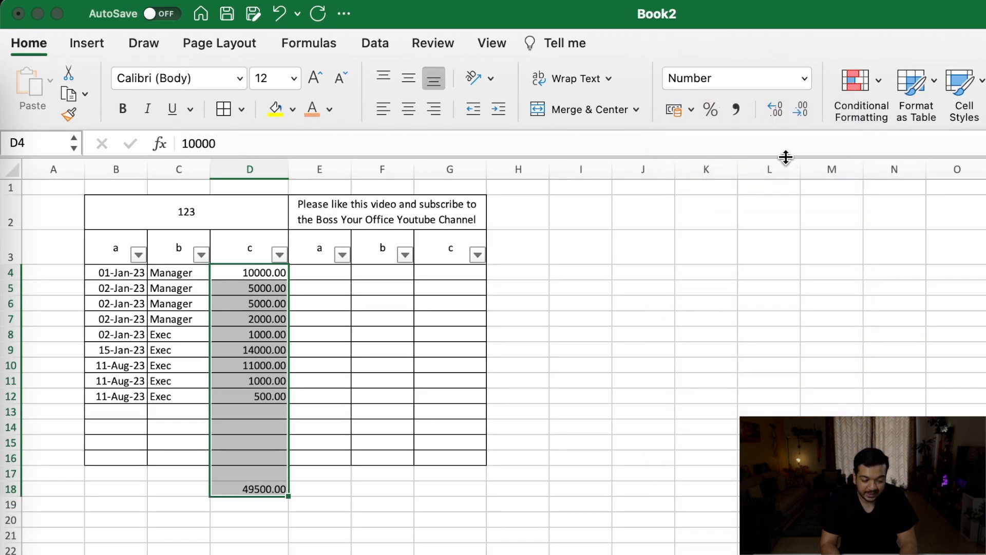
Step: Insert a new blank column before column D, between b and c of the first group
left_click_drag(263, 255, 253, 410)
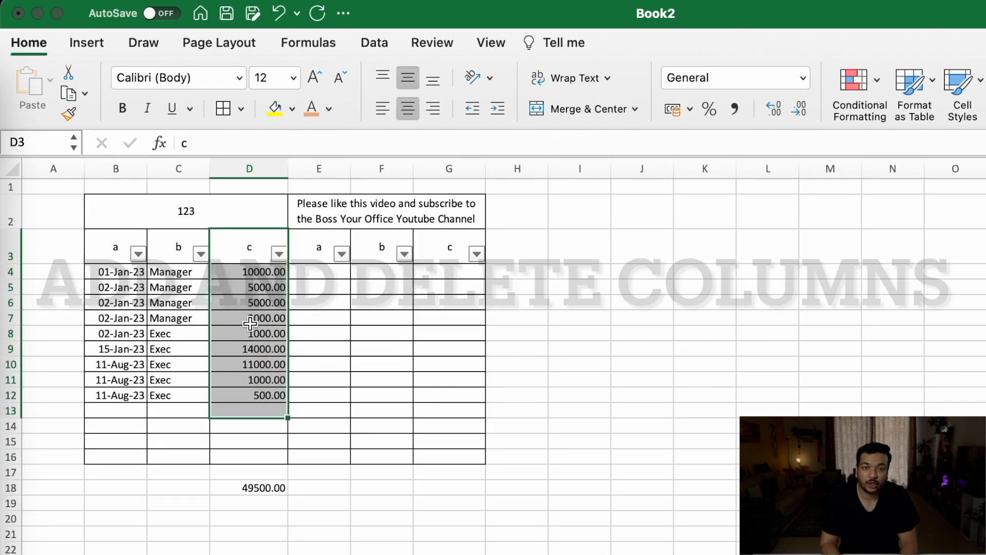
left_click(248, 168)
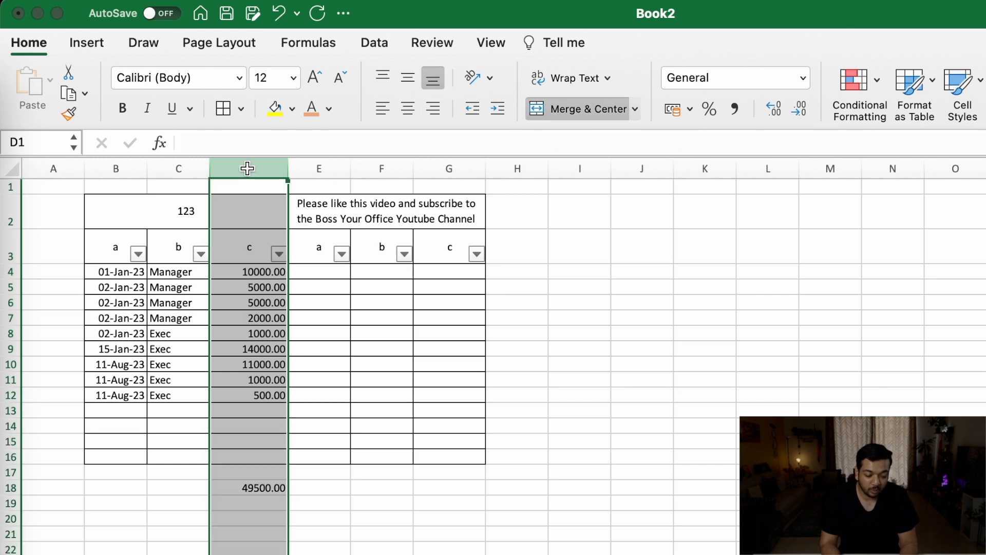
right_click(248, 168)
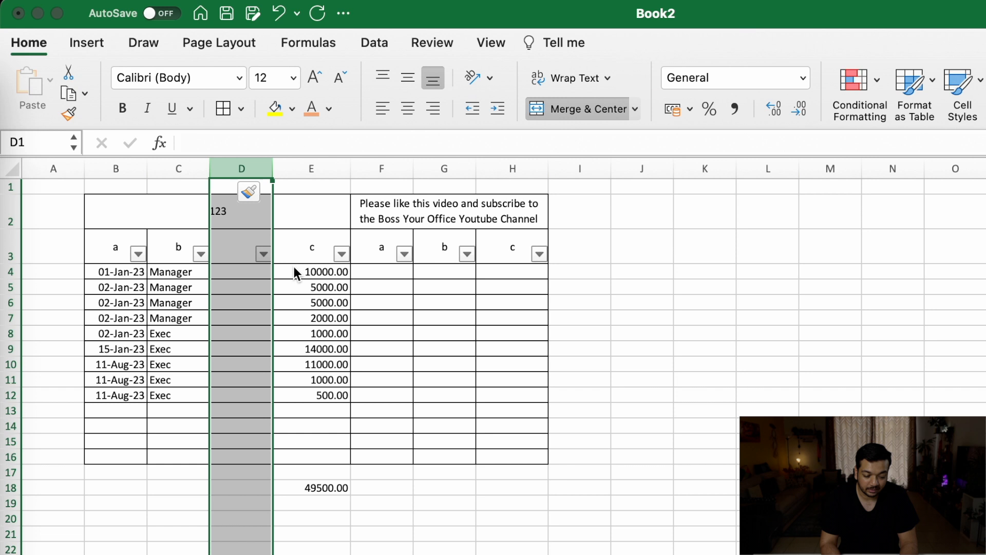
Step: Enter the sample text ",jnsdf" in D3 and "sldkfj" in D4 of the inserted column
left_click(243, 250)
type(",jnsdf")
key("Return")
type("sldkfj")
key("Return")
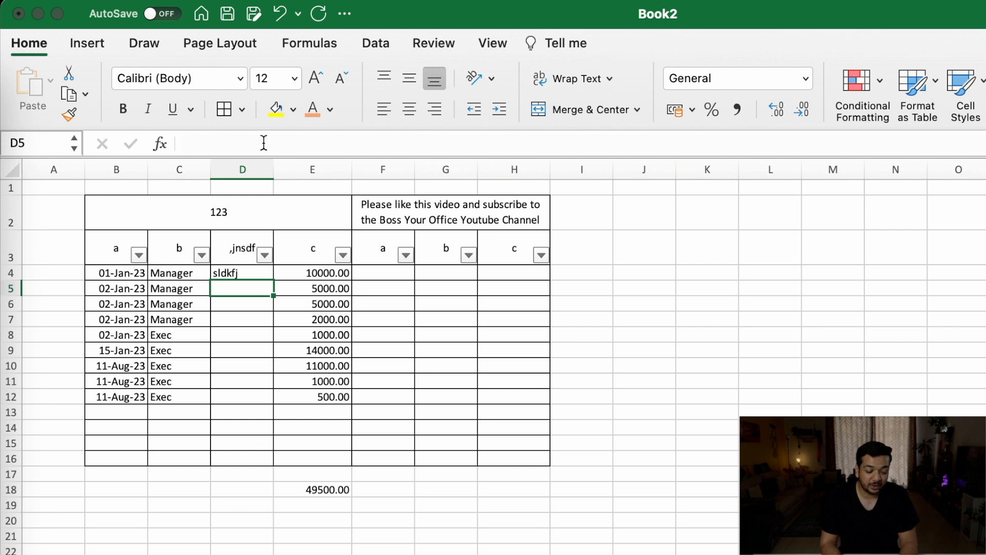
Step: Delete the inserted column D along with its sample text
right_click(243, 170)
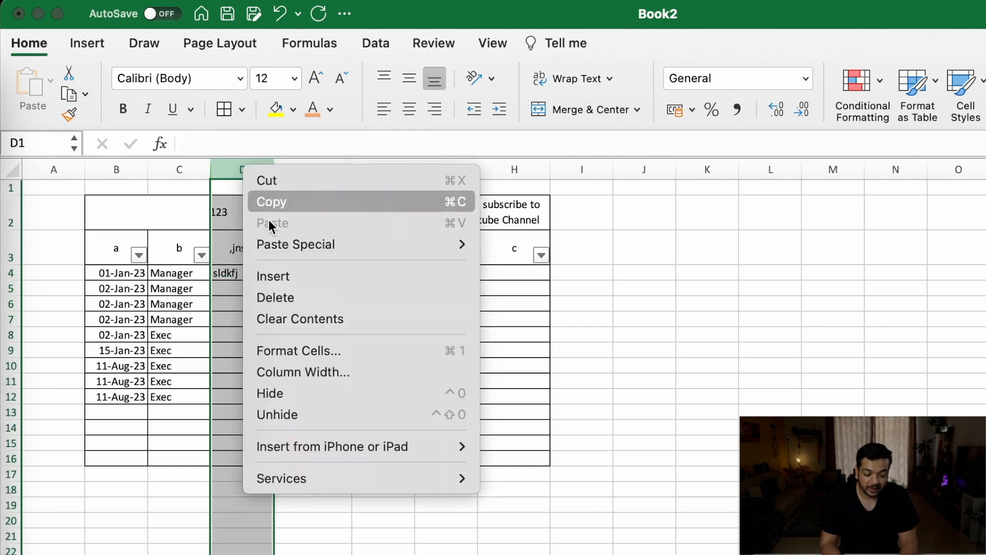
left_click(304, 292)
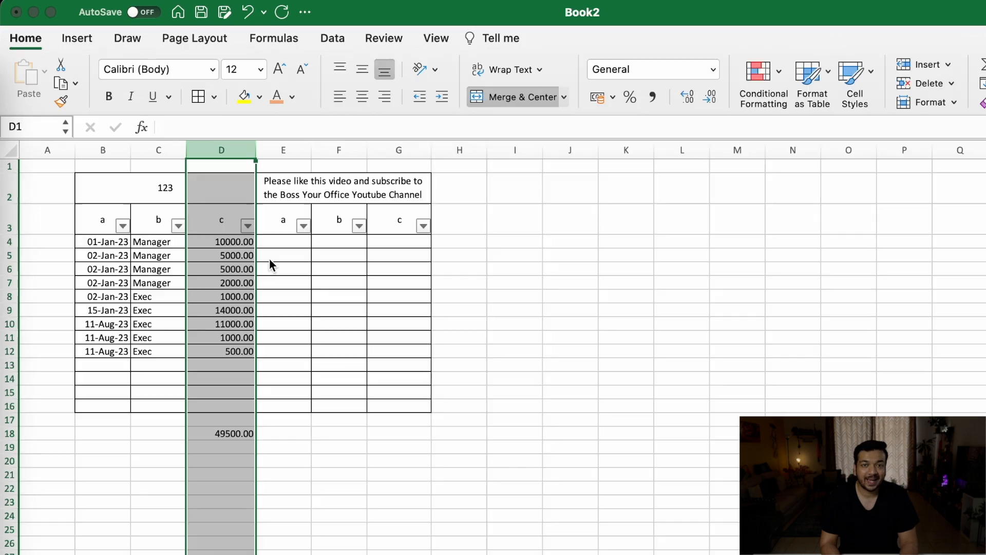
Step: Insert a blank row above row 6 and delete that new row again
right_click(12, 270)
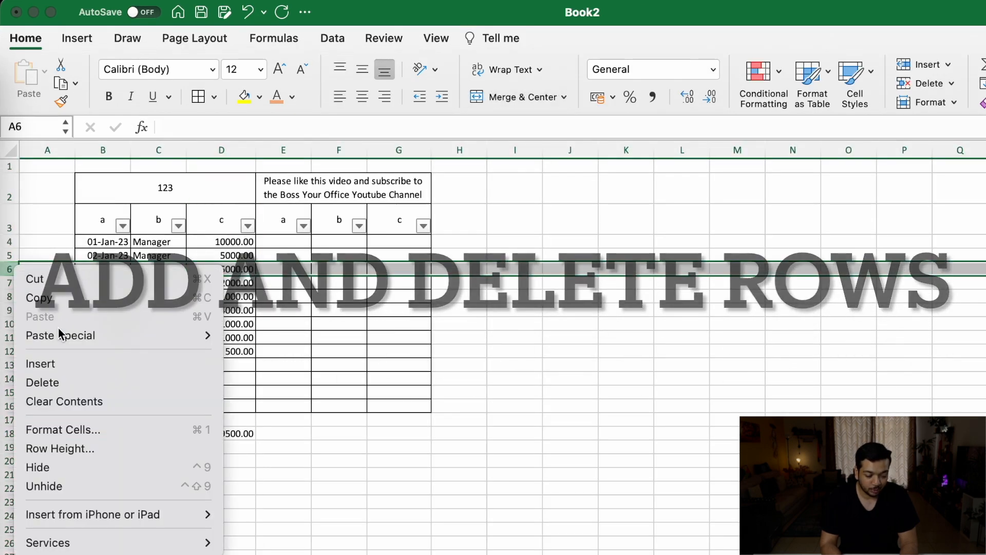
left_click(66, 362)
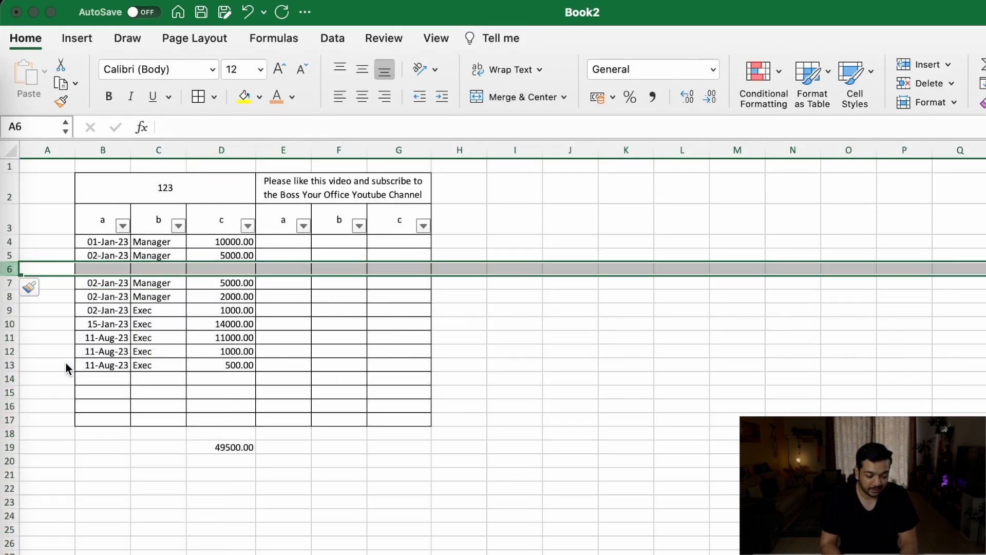
right_click(7, 270)
left_click(46, 383)
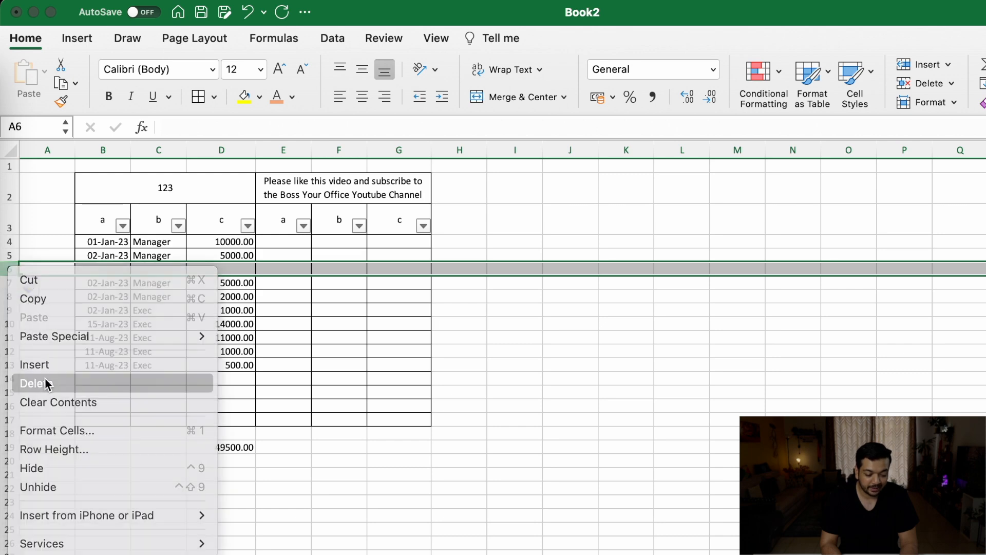
left_click(308, 313)
left_click(549, 231)
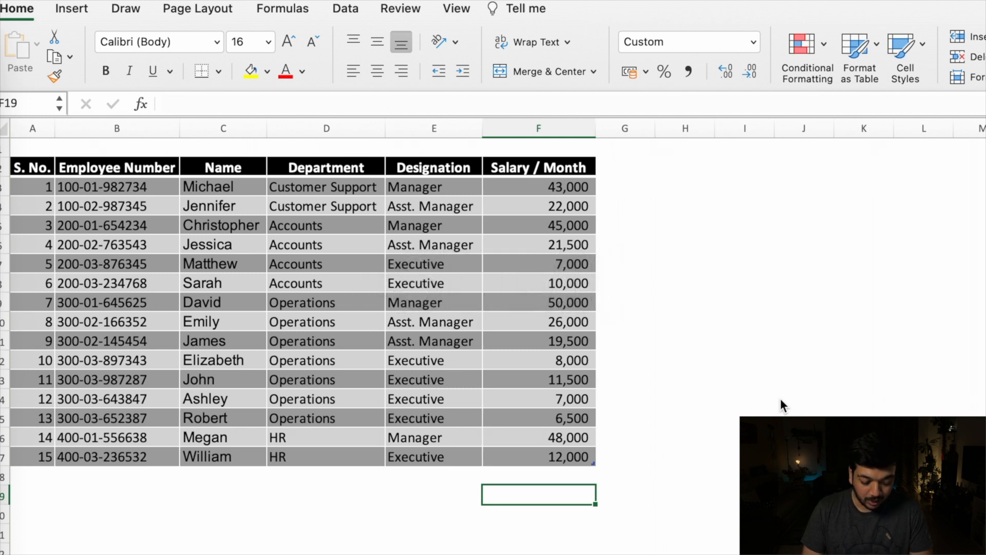
Step: Total the Salary / Month column in F19 with a SUM formula over F3:F18
type("=")
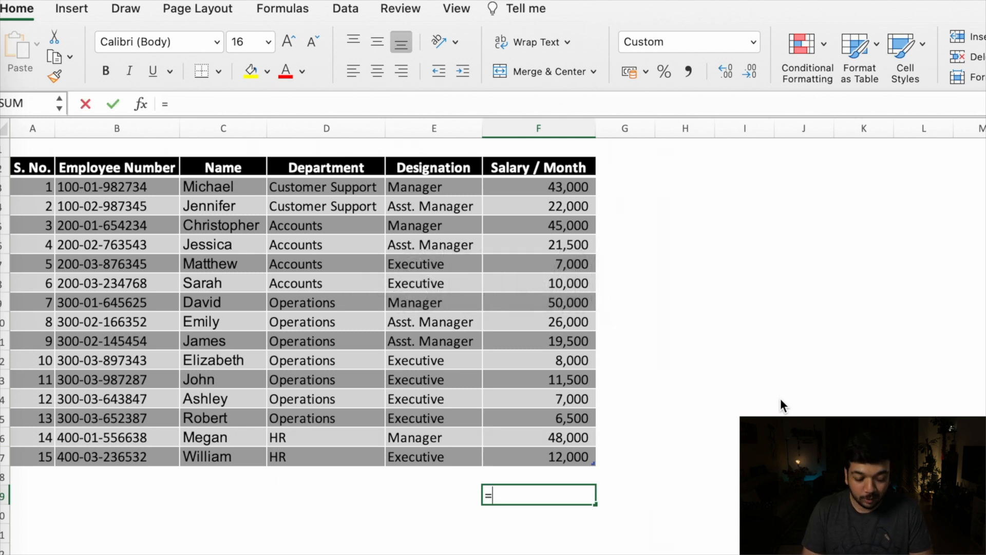
type("sum")
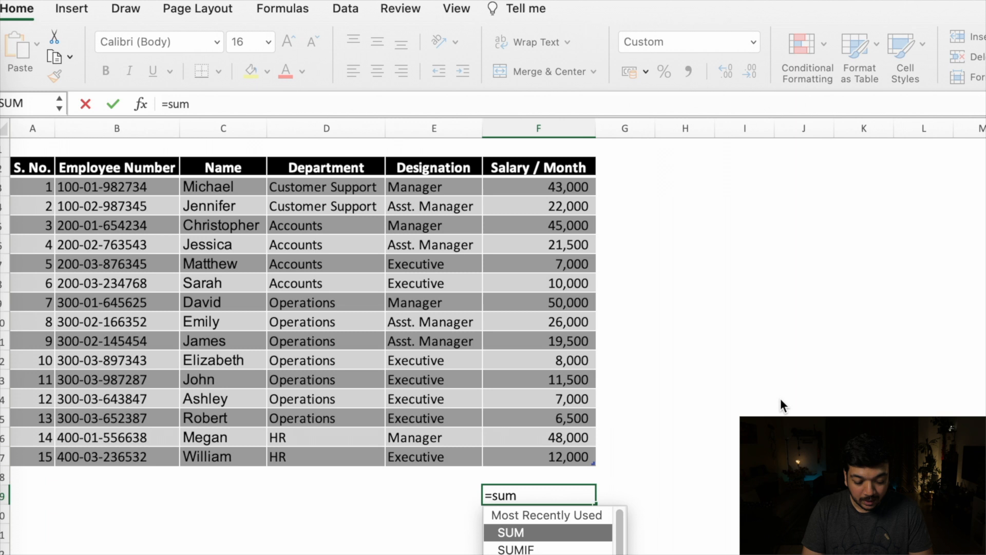
type("(")
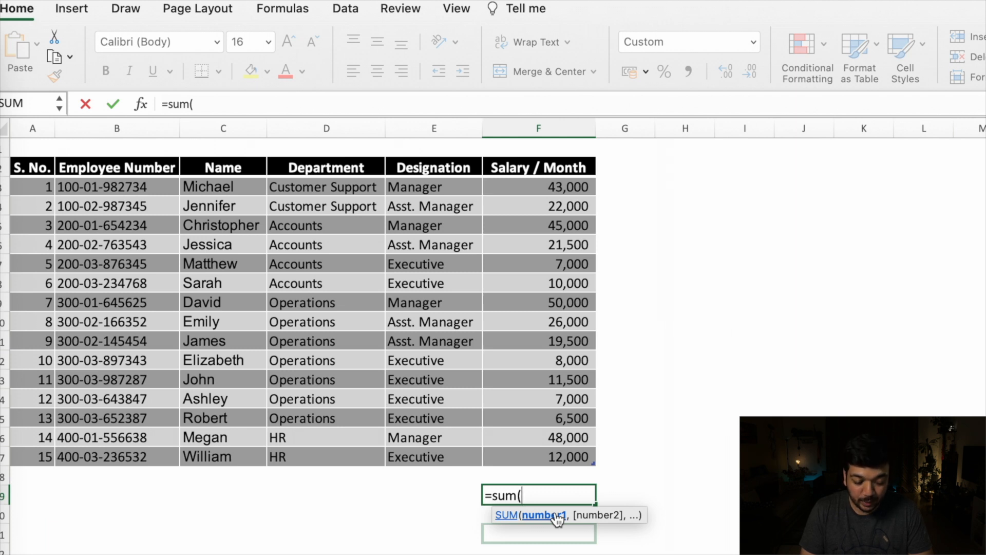
key("Up")
key("shift+Up")
key("shift+Up")
key("shift+Up")
key("shift+Up")
key("shift+Up")
key("shift+Up")
key("shift+Up")
key("shift+Up")
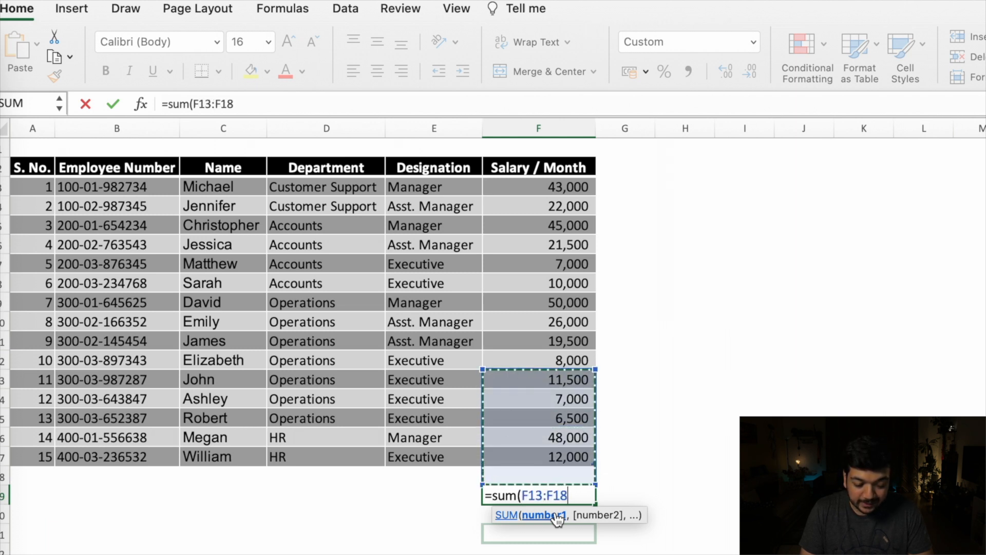
key("shift+Up")
key("shift+Up")
key("shift+Up")
key("shift+Up")
key("shift+Up")
key("shift+Up")
key("shift+Up")
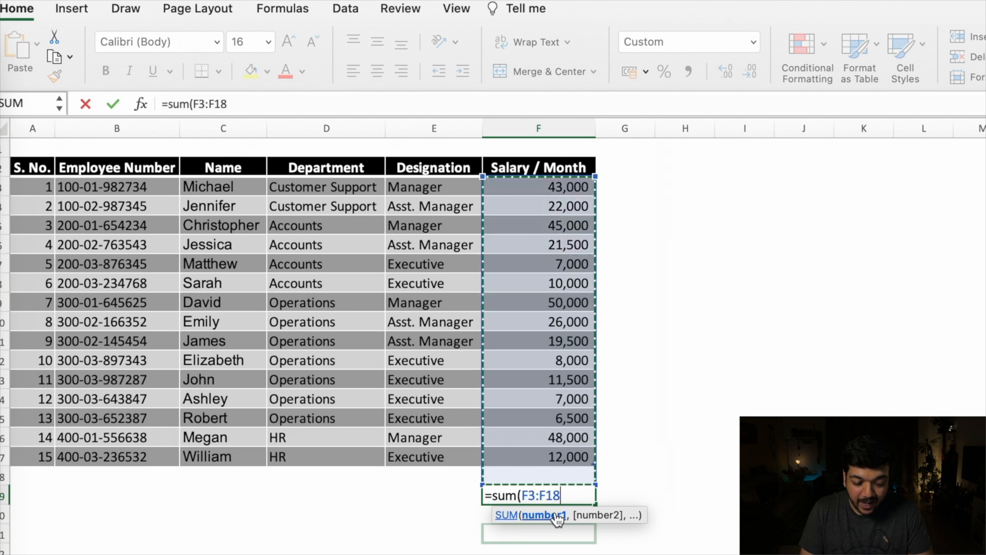
key("Return")
Step: Enter the sample numbers 5000, 500 and 600 in H15:H17
key("Right")
key("Right")
key("Up")
key("Up")
key("Up")
key("Up")
key("Up")
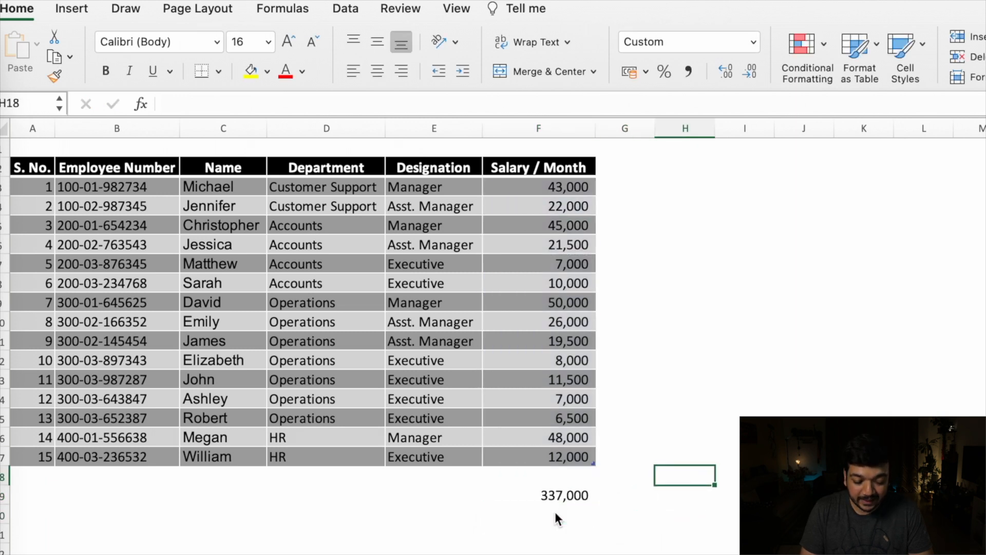
type("5000")
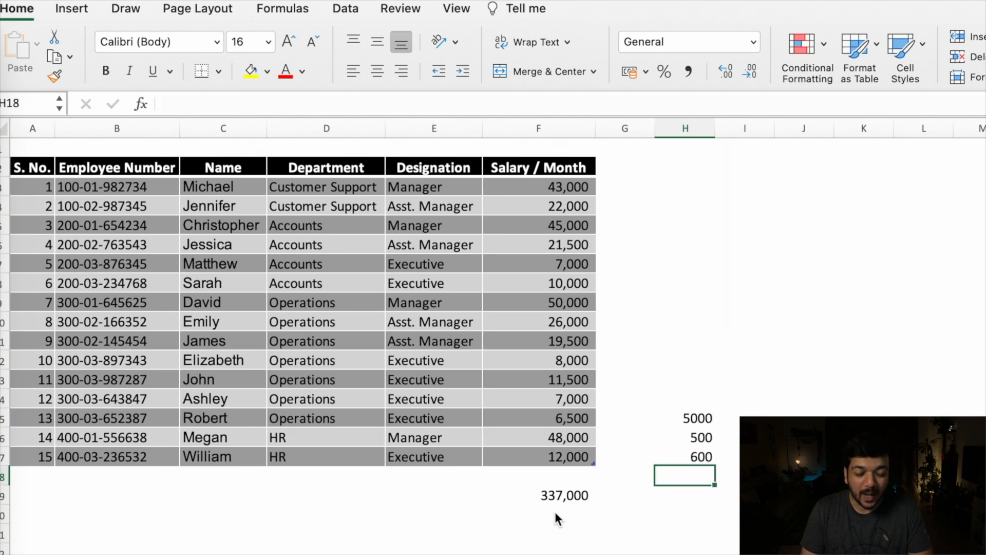
Step: Extend the SUM formula in F19 with H15:H17 as a second range
key("Down")
key("Left")
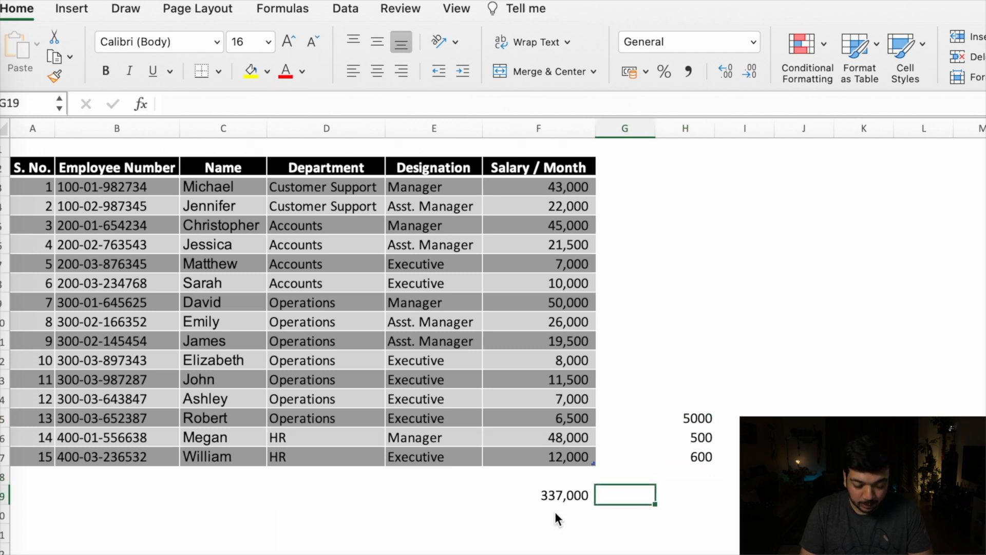
key("Left")
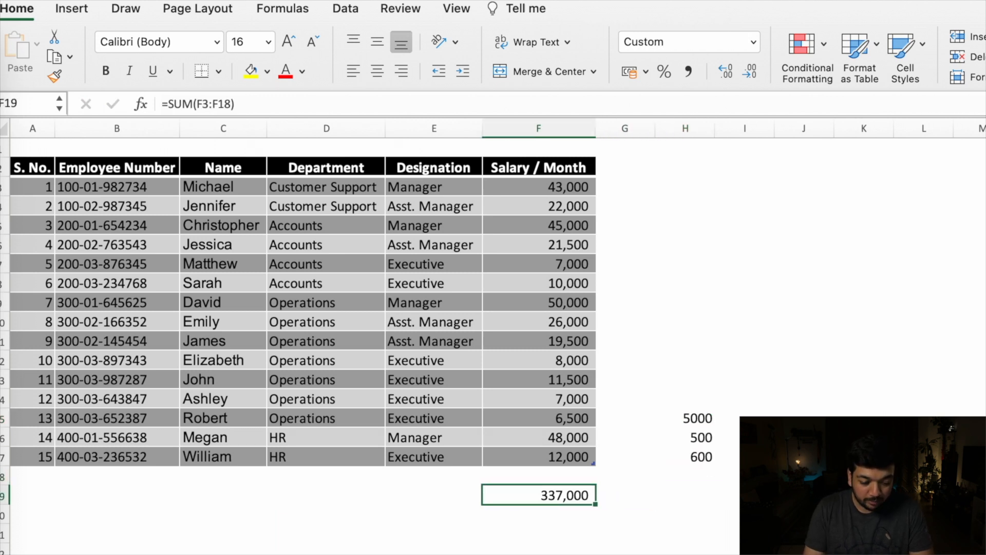
left_click(230, 107)
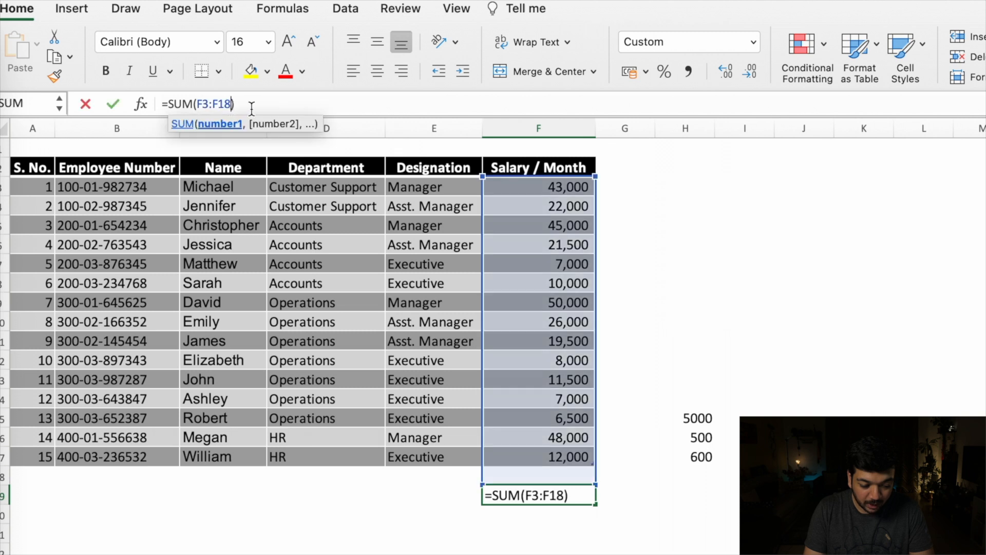
type(",")
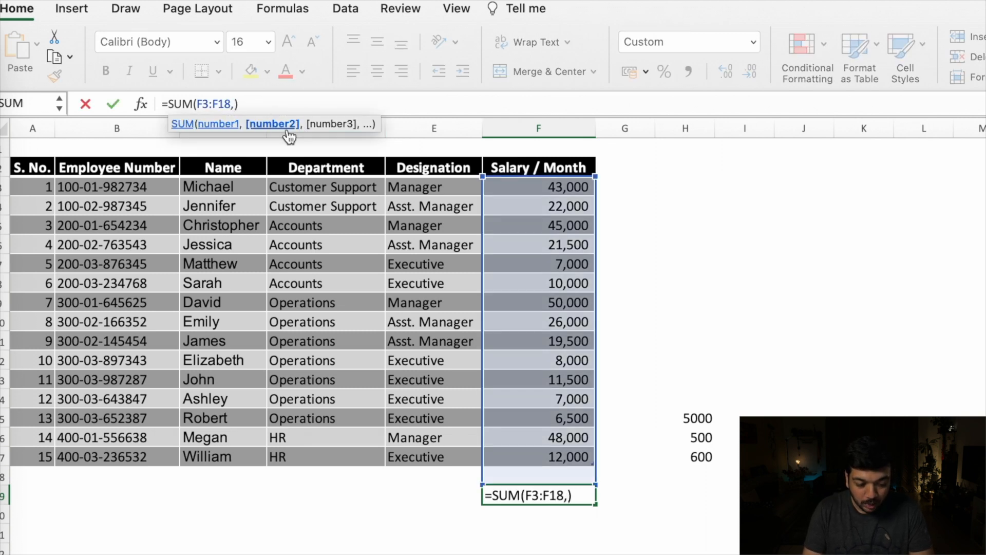
left_click_drag(696, 416, 698, 461)
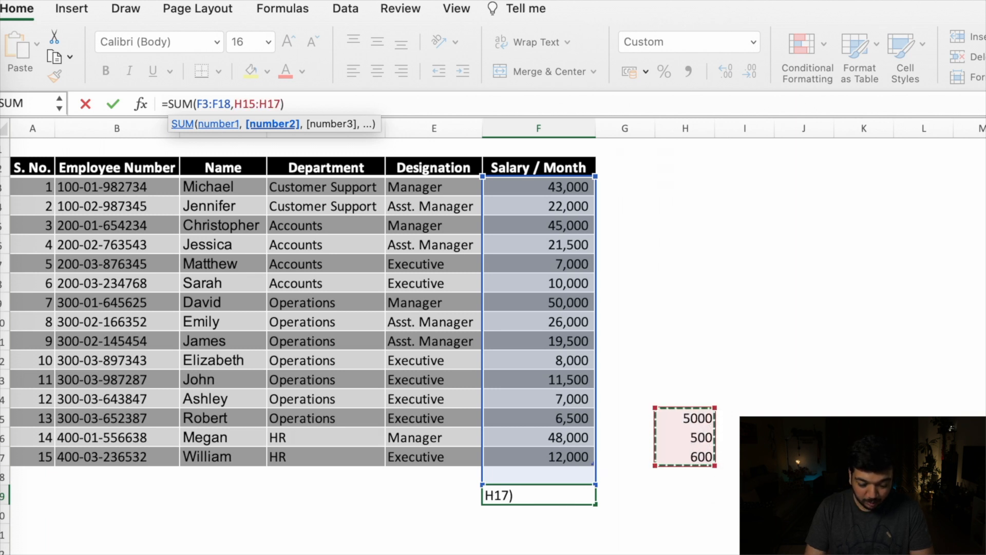
type(")")
key("Return")
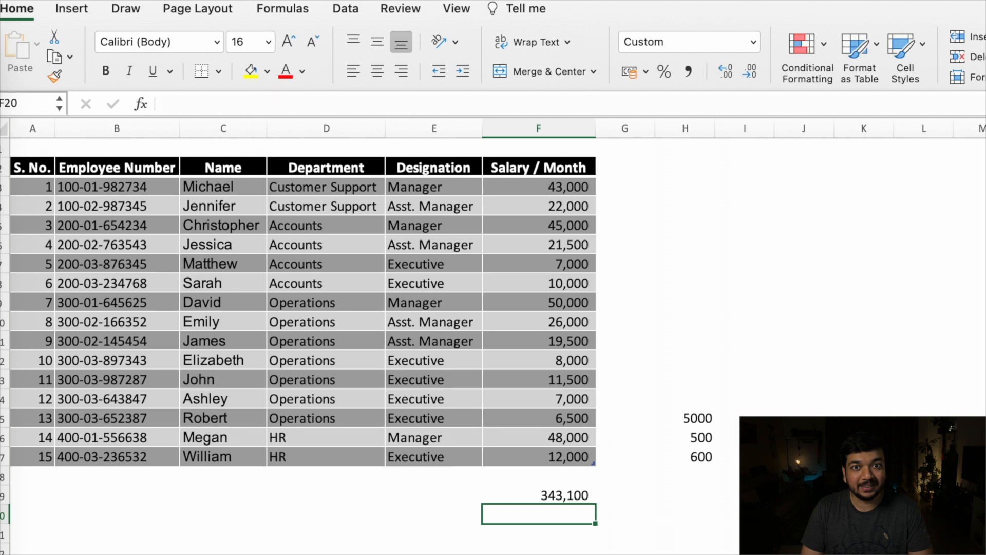
key("Up")
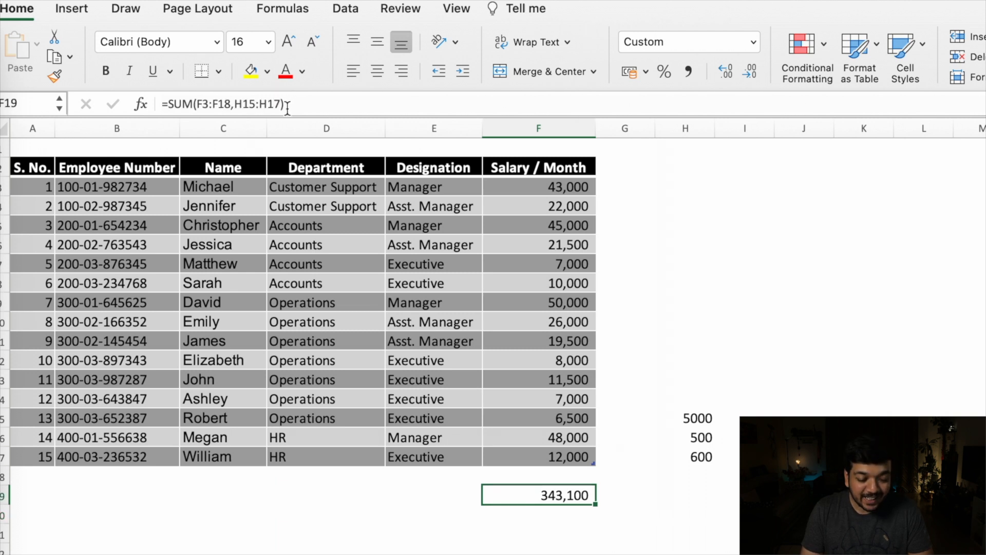
left_click(283, 103)
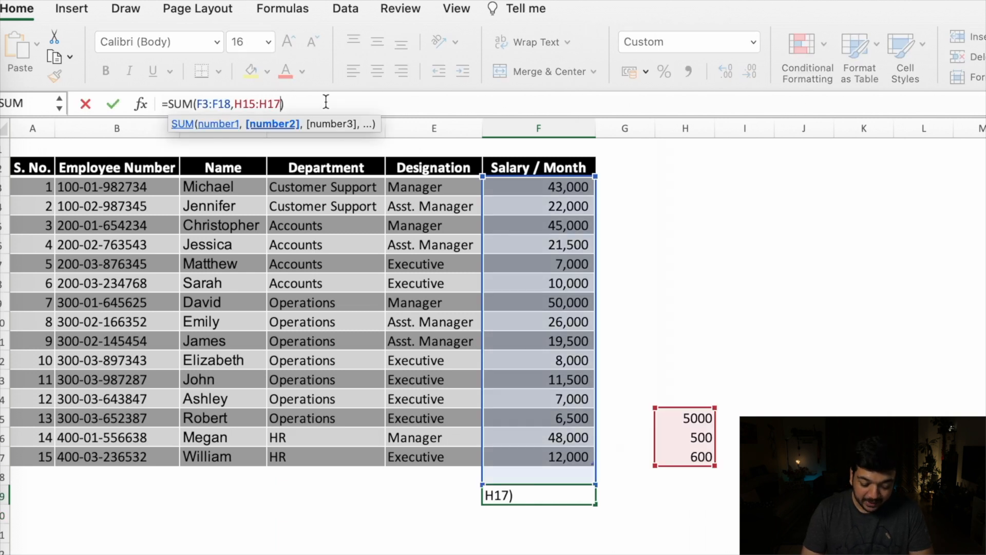
type(",")
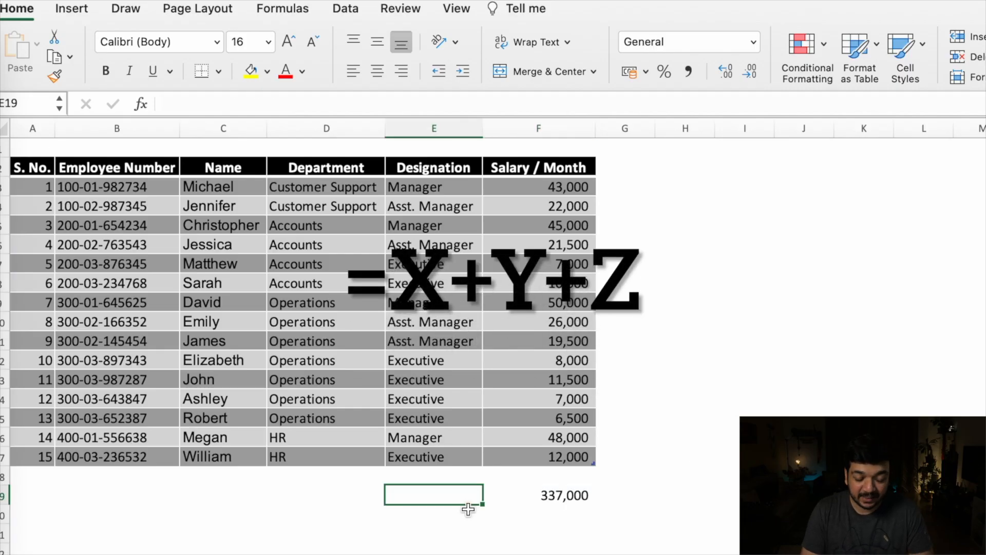
Step: Label E19 "Managers" and replace the ranges in F19's SUM formula with the individual cells F3, F5 and F9
type("Managers")
key("Tab")
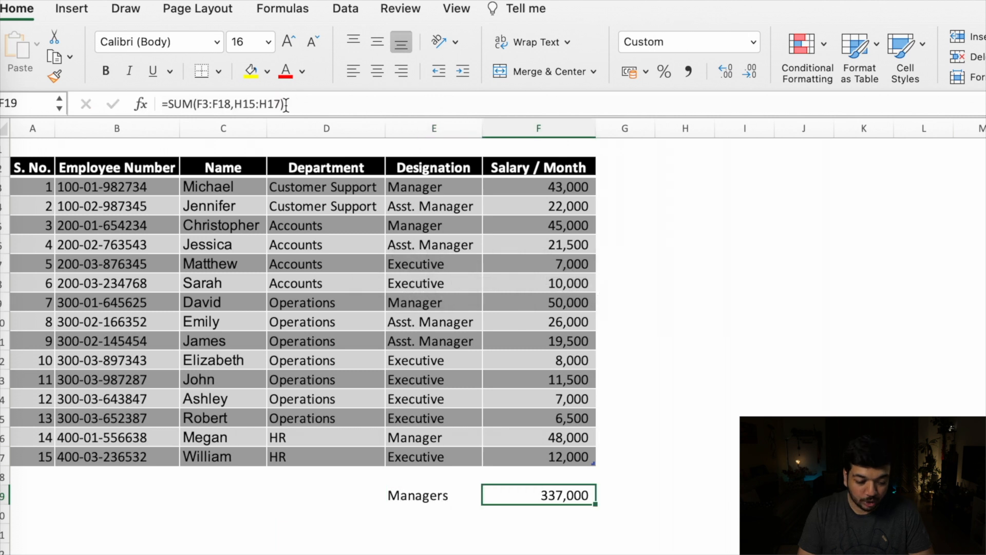
left_click(285, 105)
left_click_drag(283, 104, 198, 104)
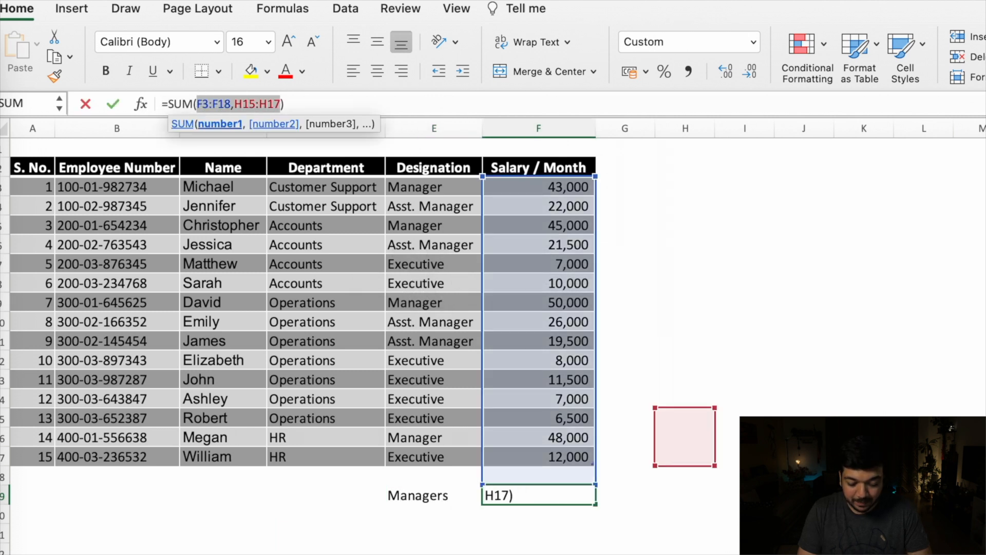
key("BackSpace")
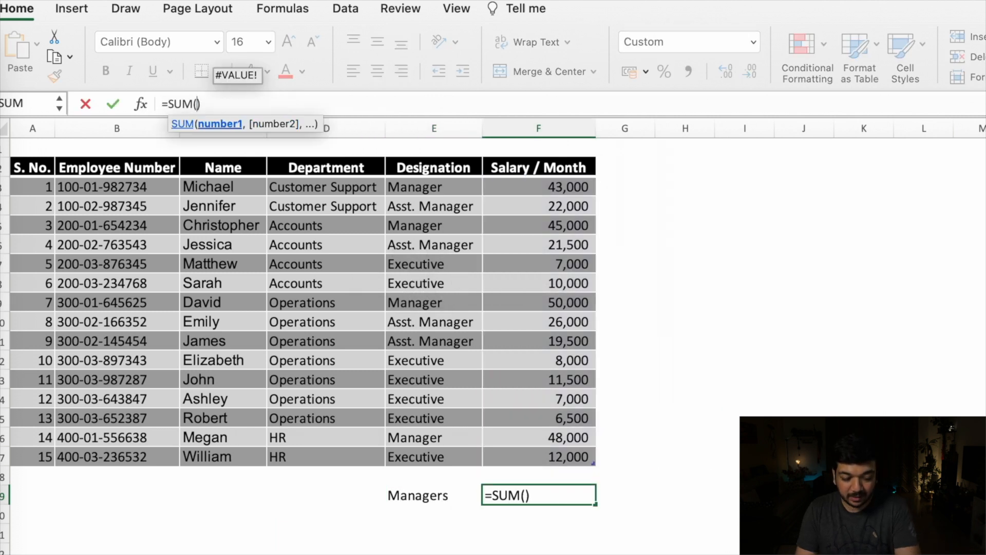
left_click(584, 183)
type(",")
left_click(568, 225)
type(",")
left_click(567, 303)
key("Return")
left_click(560, 490)
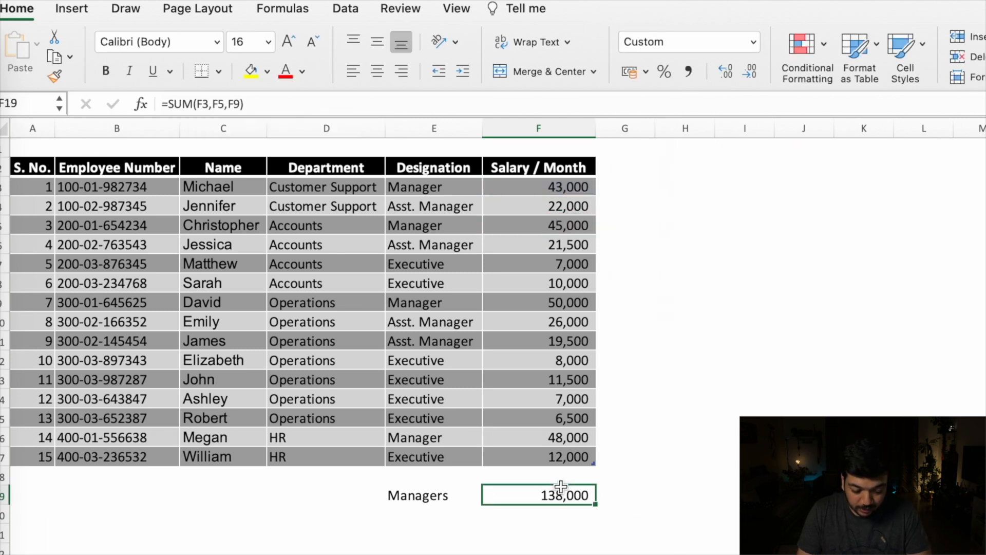
Step: Replace the formula in F19 with =F3+F5+F9+F16 to add the four managers' salaries
type("=")
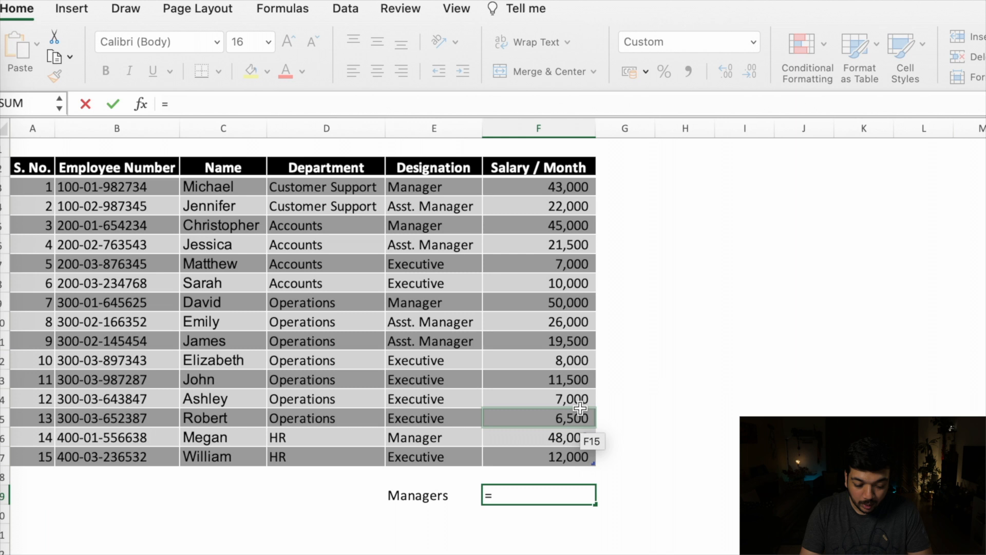
left_click(581, 185)
type("+")
left_click(578, 227)
type("+")
left_click(569, 302)
type("+")
left_click(557, 434)
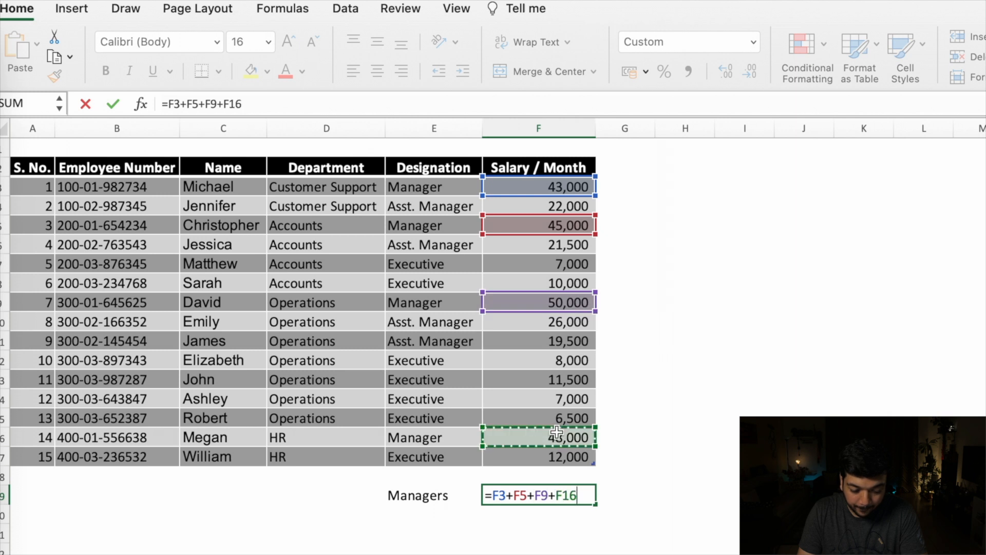
left_click(734, 517)
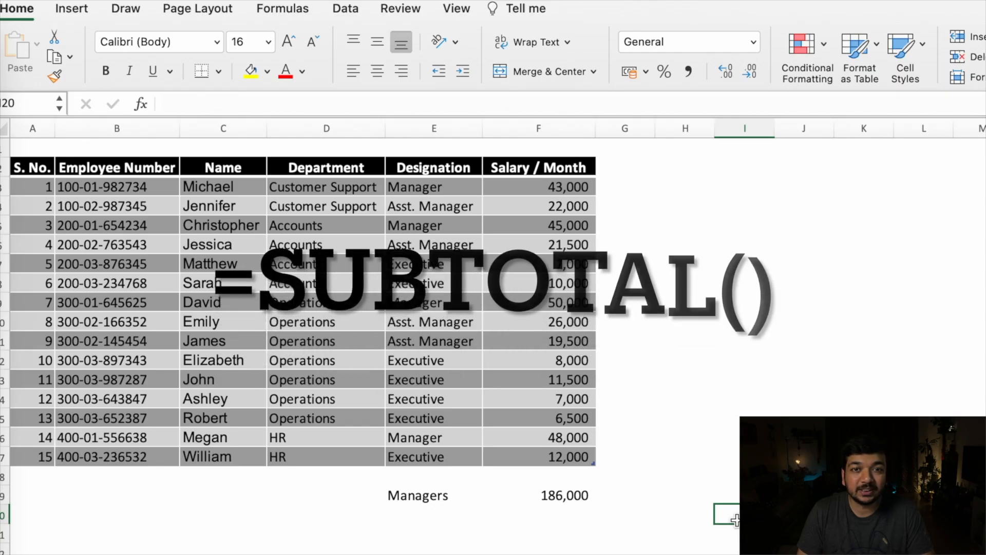
Step: Replace the formula in F19 with a SUBTOTAL using function 9 (SUM) over F3:F18
left_click(521, 494)
type("=subt")
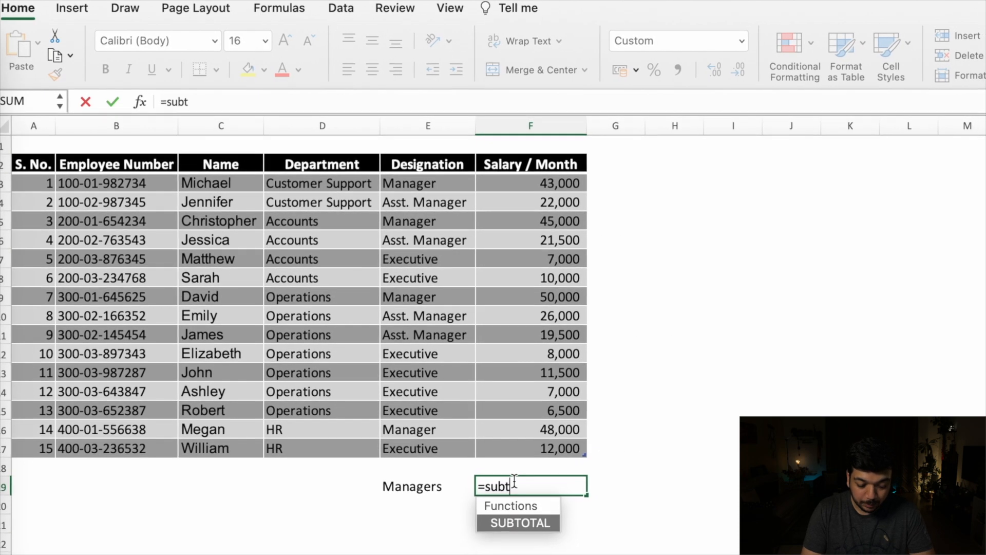
key("Tab")
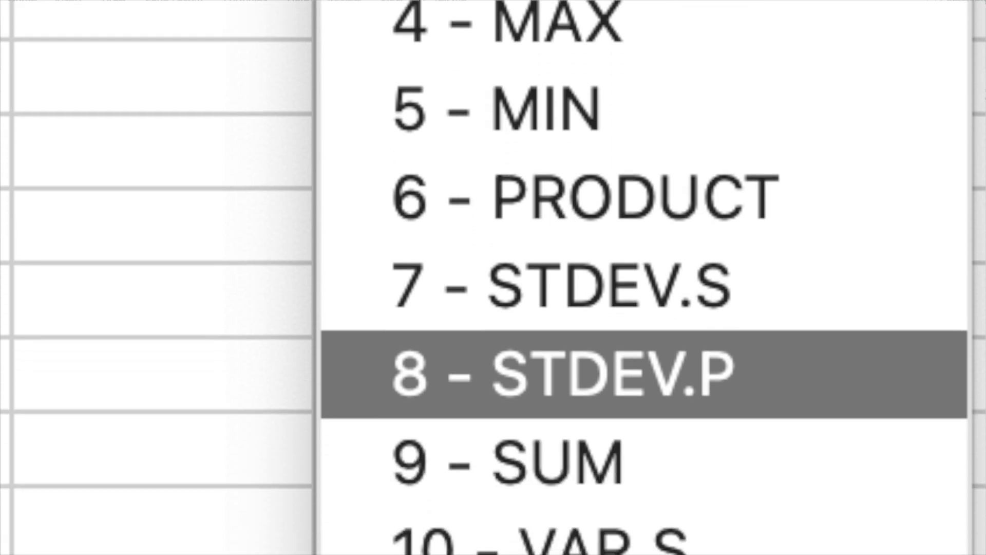
type("9,")
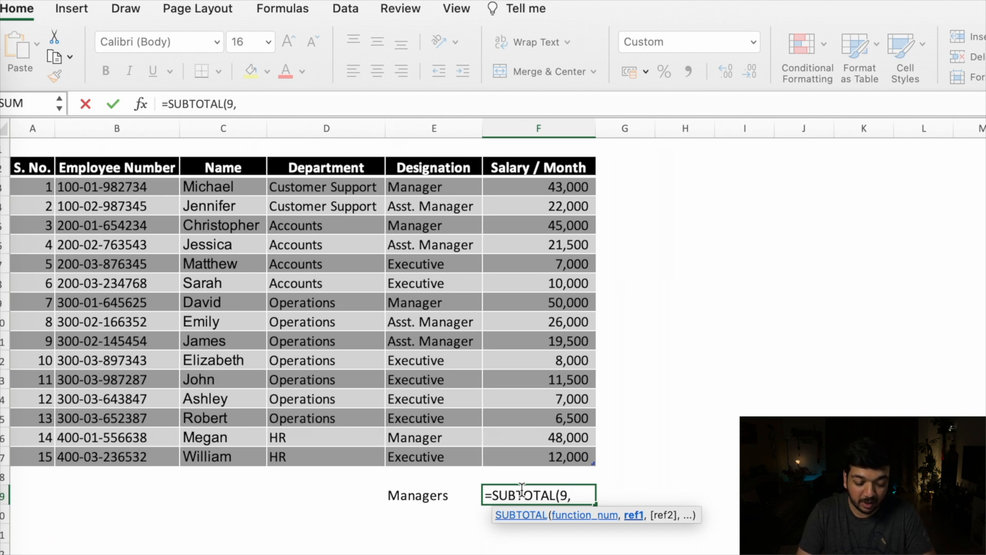
key("Up")
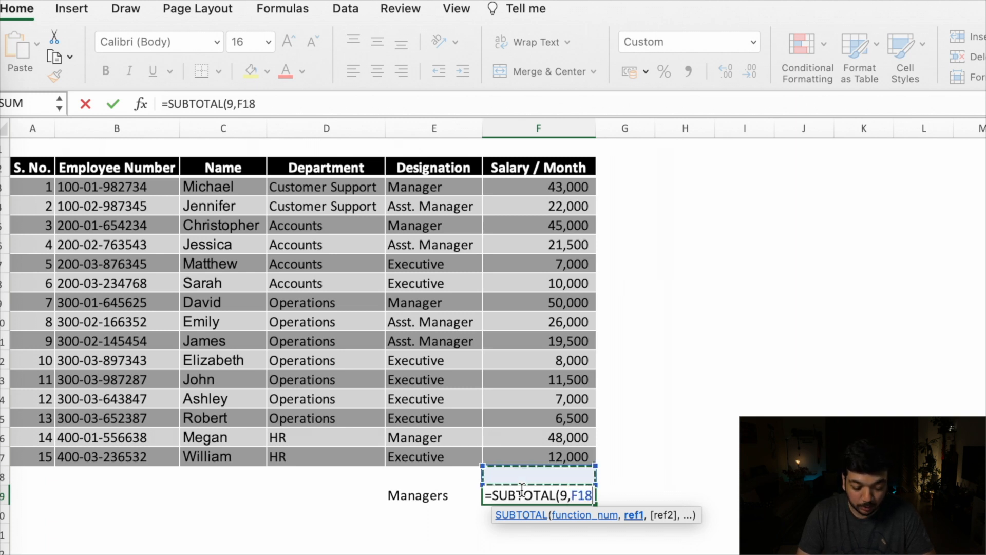
key("shift+Up")
key("shift+Up")
key("shift+Up")
key("shift+Up")
key("shift+Up")
key("shift+Up")
key("shift+Up")
key("shift+Up")
key("shift+Up")
key("shift+Up")
key("shift+Up")
key("shift+Up")
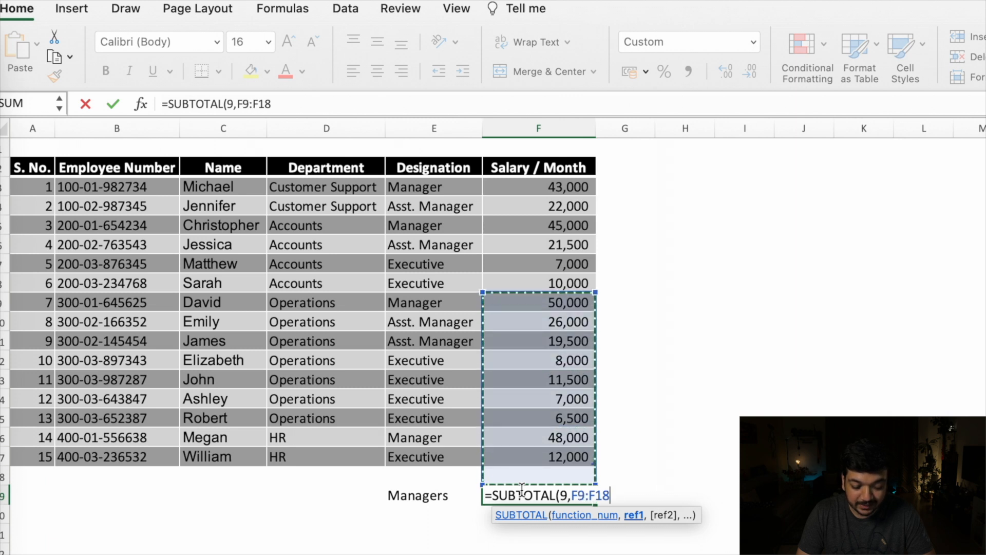
key("shift+Up")
key("shift+Up")
key("shift+Up")
key("Return")
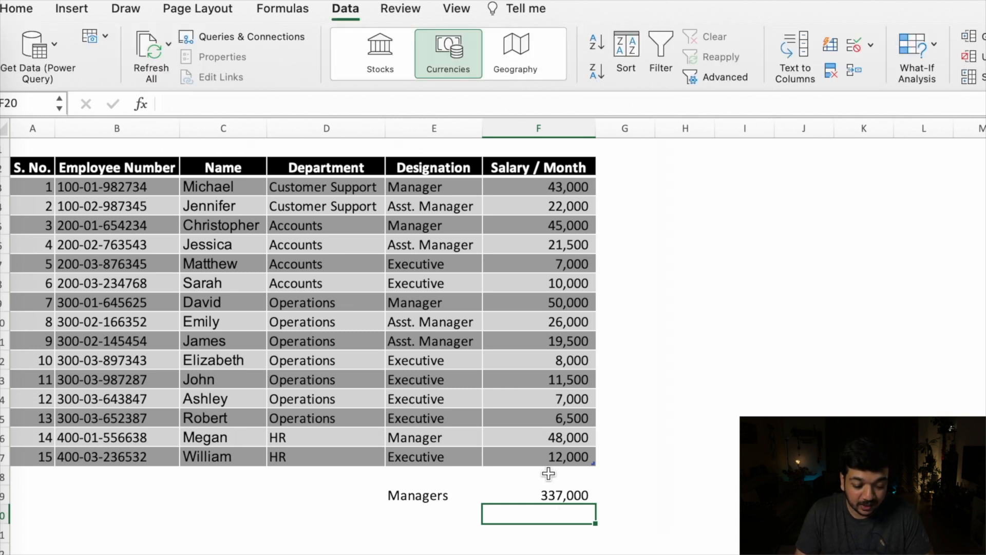
Step: Turn on the employee table's filters, show only Manager in the Designation column, and check the subtotal beside the Managers label
left_click(425, 214)
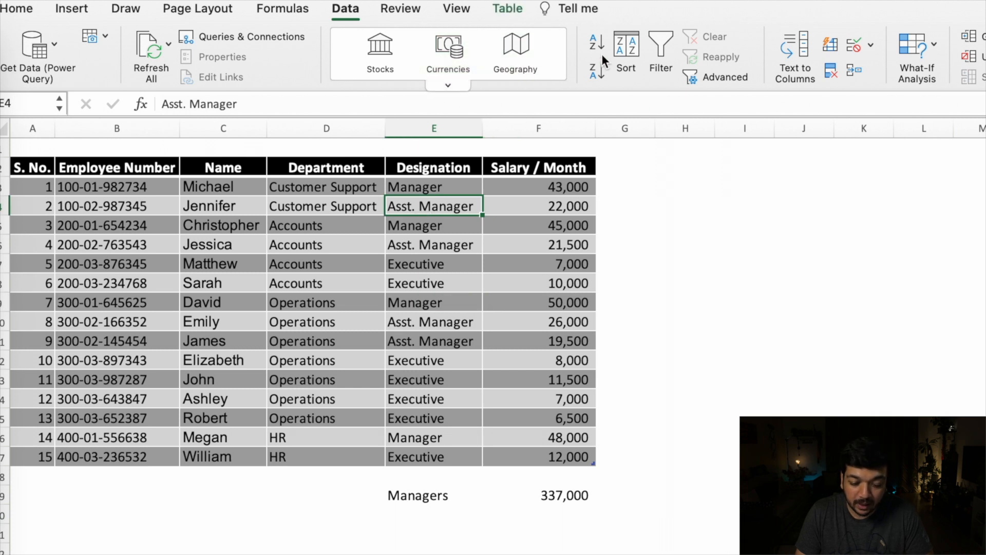
left_click(659, 54)
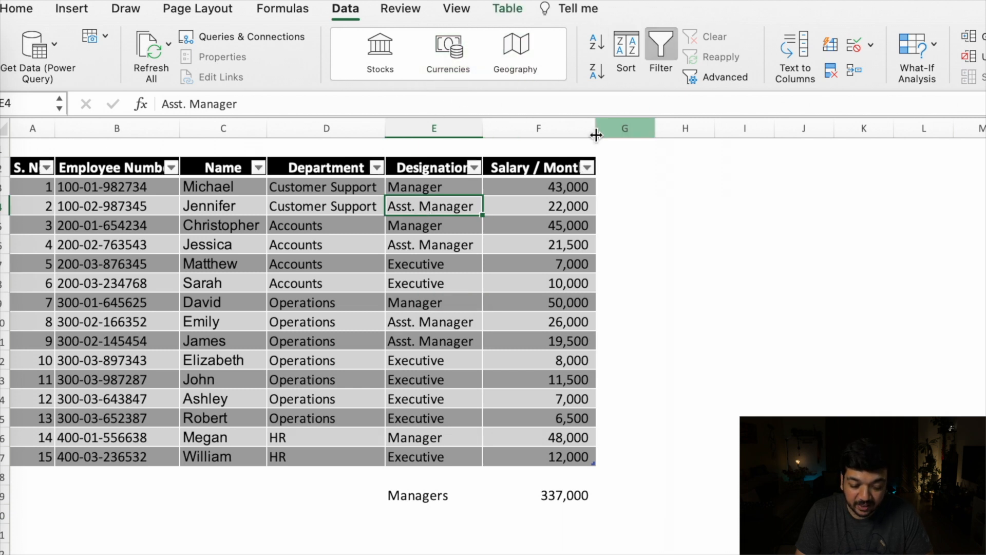
left_click(474, 168)
left_click(531, 386)
left_click(533, 442)
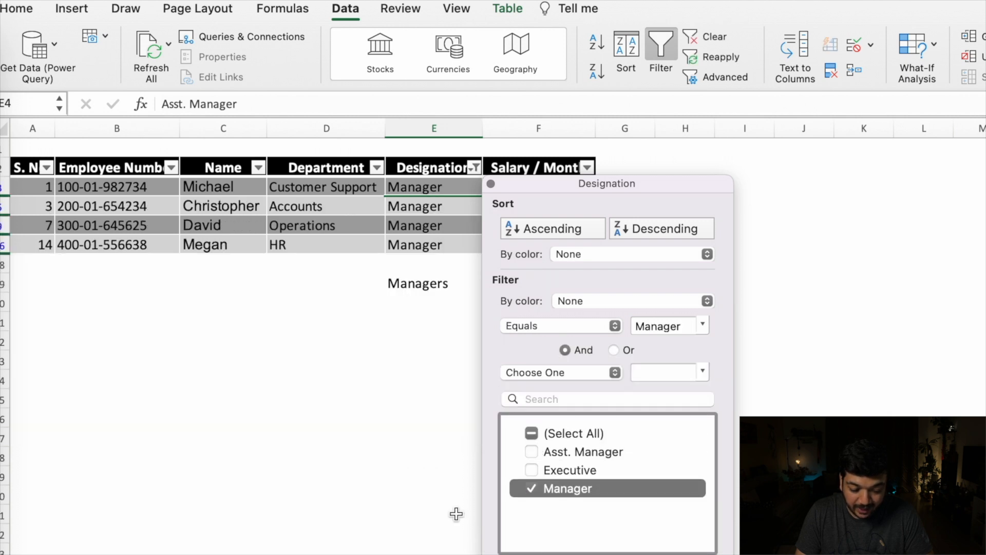
left_click(396, 465)
left_click(578, 283)
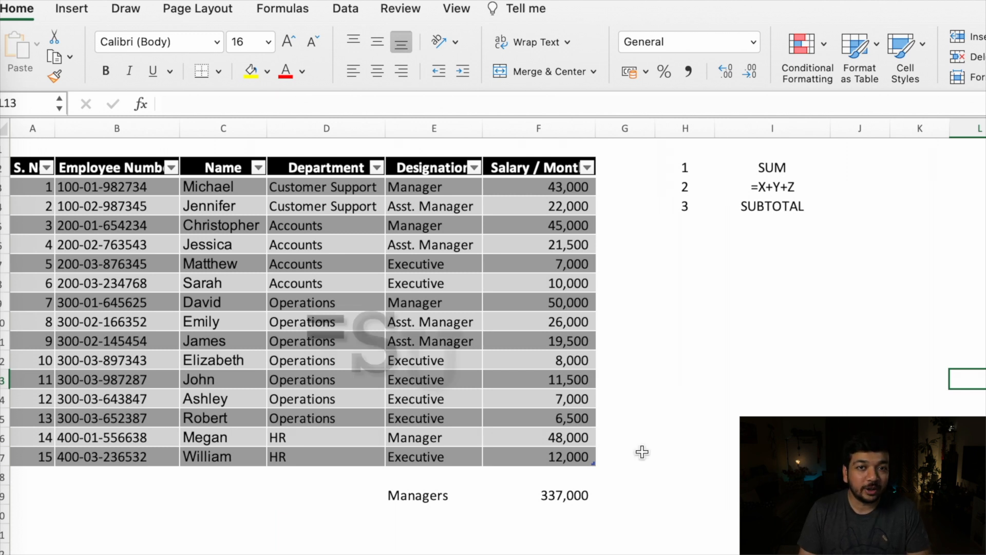
Step: Replace the formula in F19 with a SUMIF using the Designation-to-Salary / Month columns as range, $E$19 as criteria and Salary / Month as sum range
left_click(556, 495)
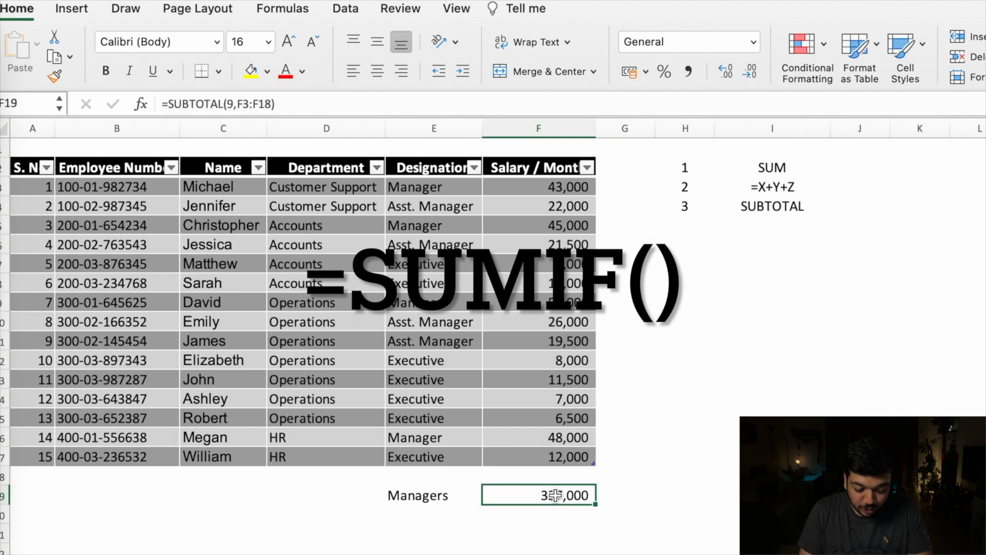
type("=")
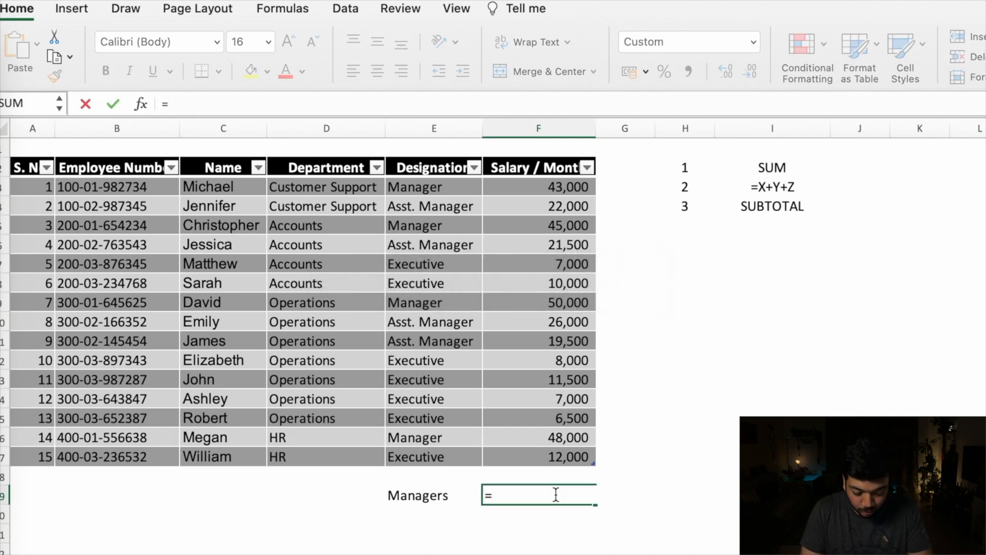
type("SUMIF(")
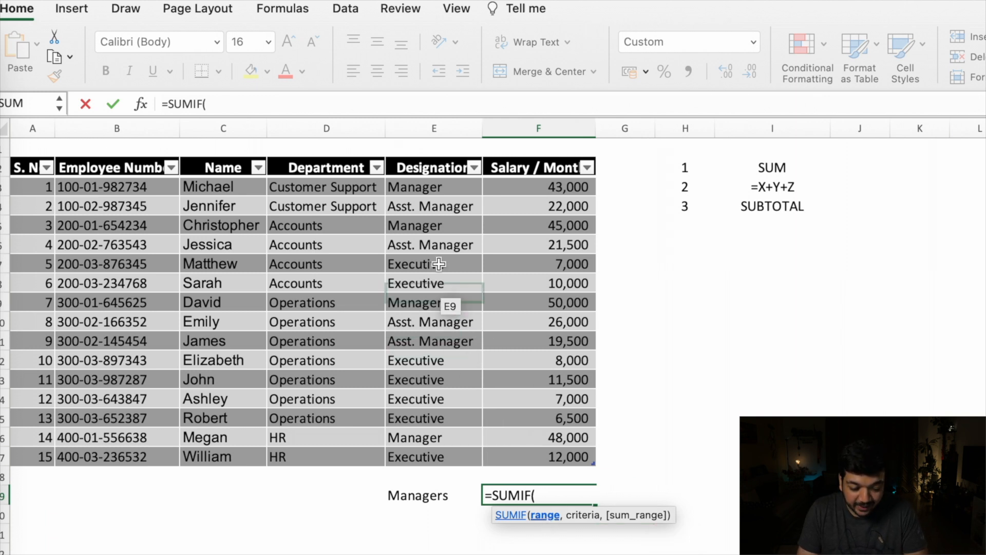
left_click_drag(416, 185, 543, 449)
type(",")
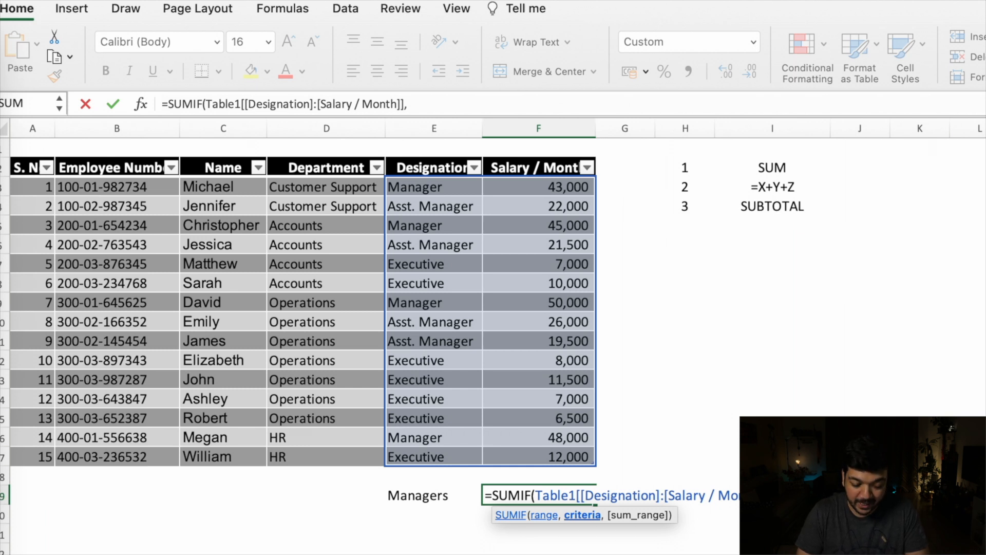
key("Left")
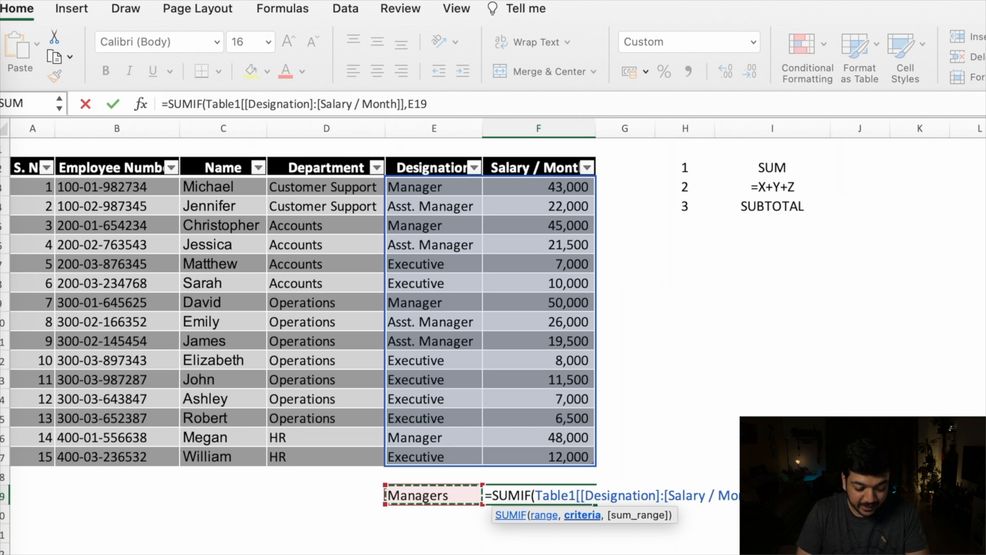
key("F4")
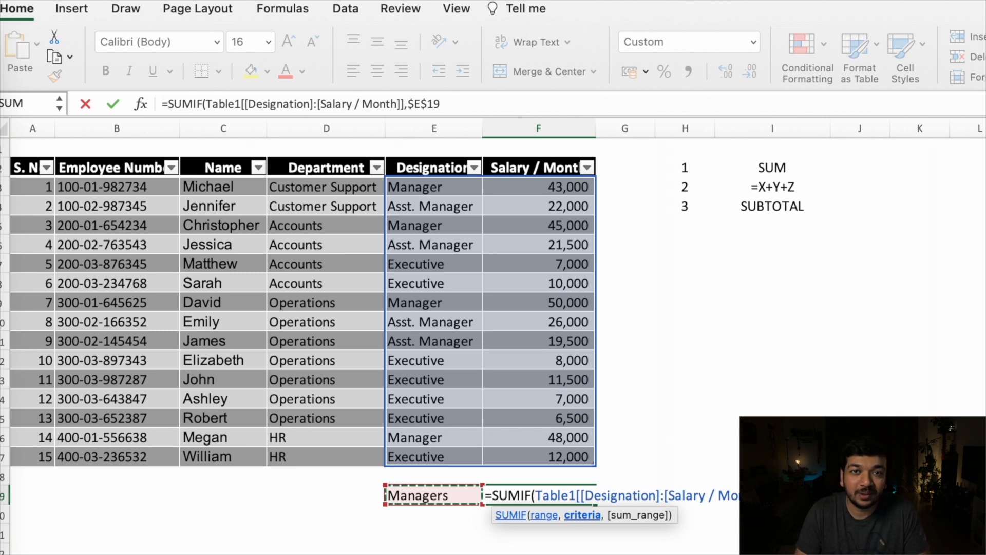
type(",")
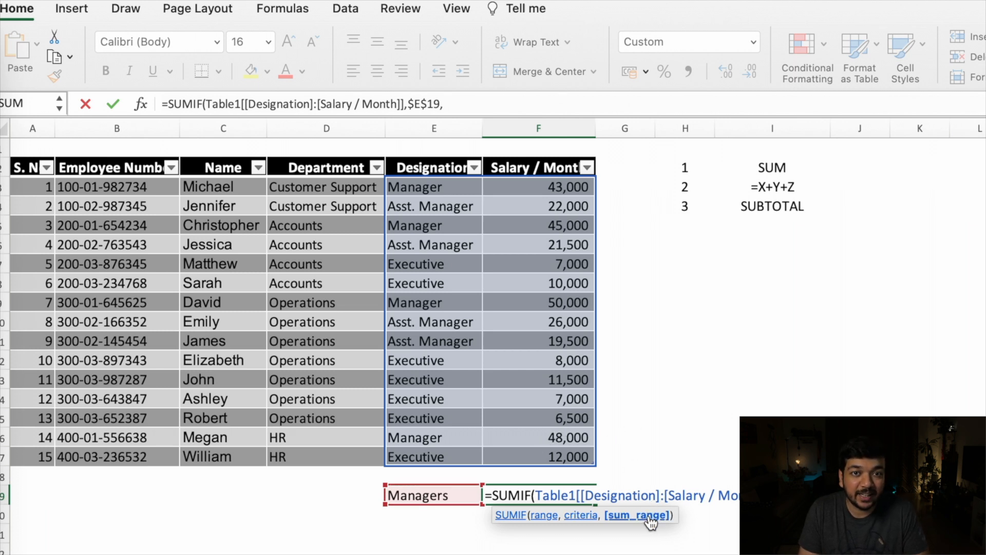
left_click_drag(537, 190, 537, 452)
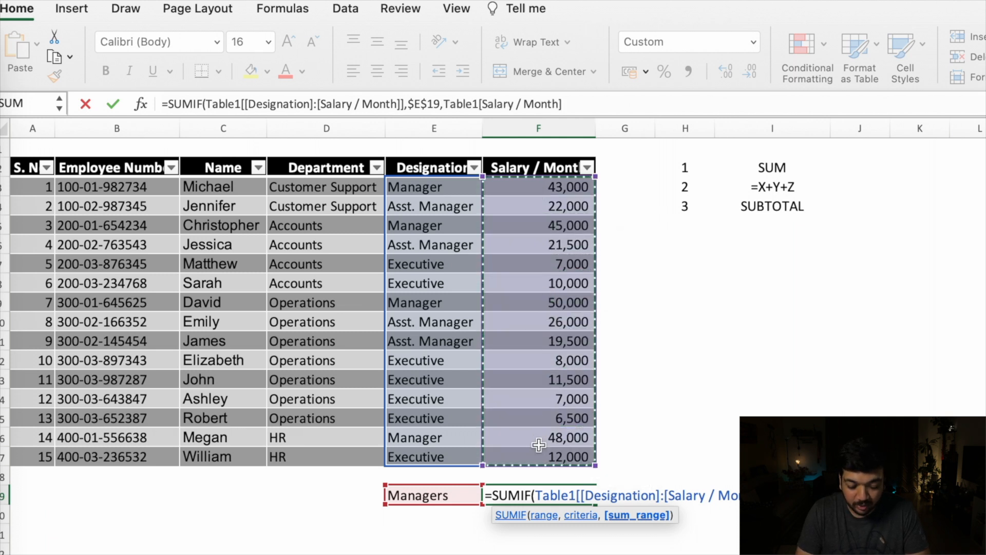
key("Return")
left_click(591, 494)
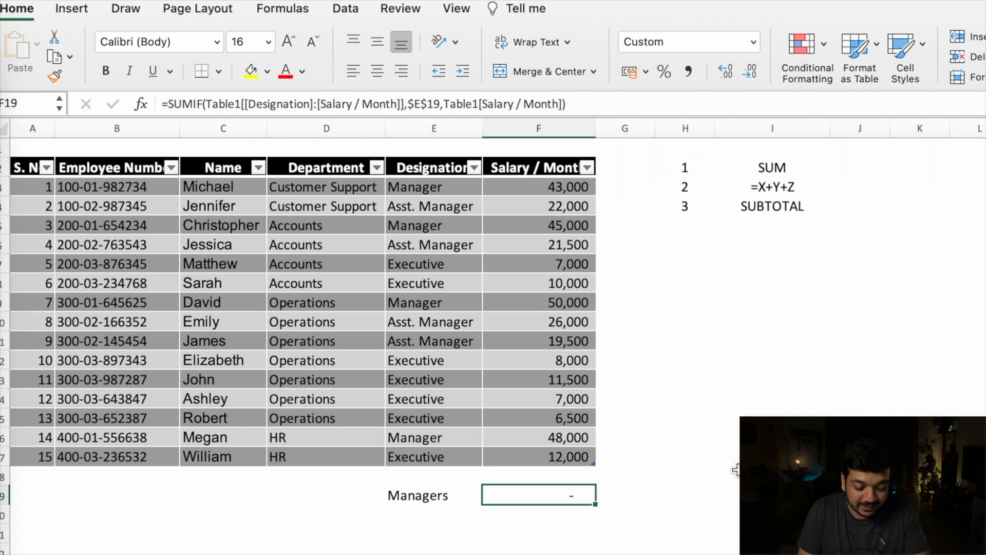
Step: Change the label in E19 to "Manager" to match the entries in the Designation column, and select the SUMIF total
left_click(455, 283)
left_click(457, 303)
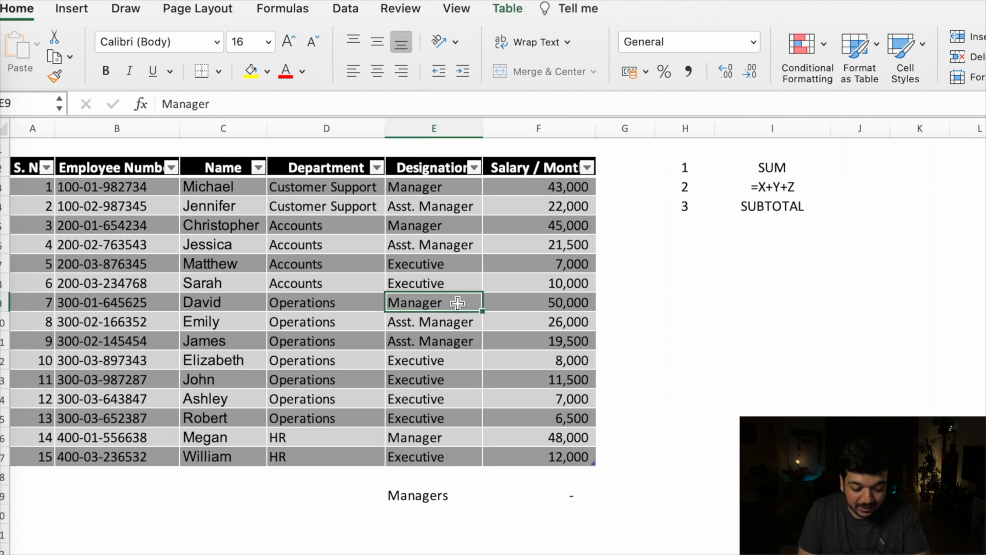
left_click(457, 496)
double_click(456, 494)
key("BackSpace")
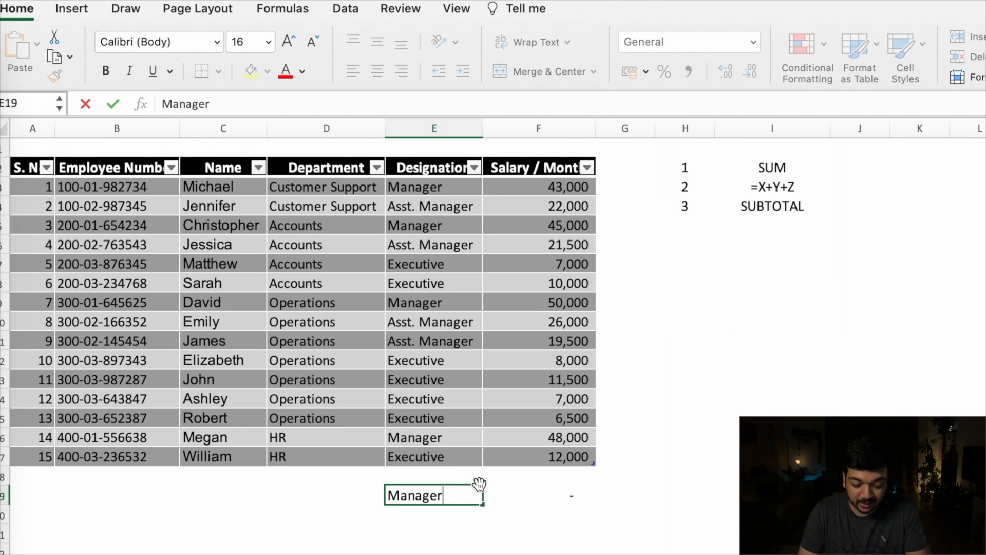
key("Return")
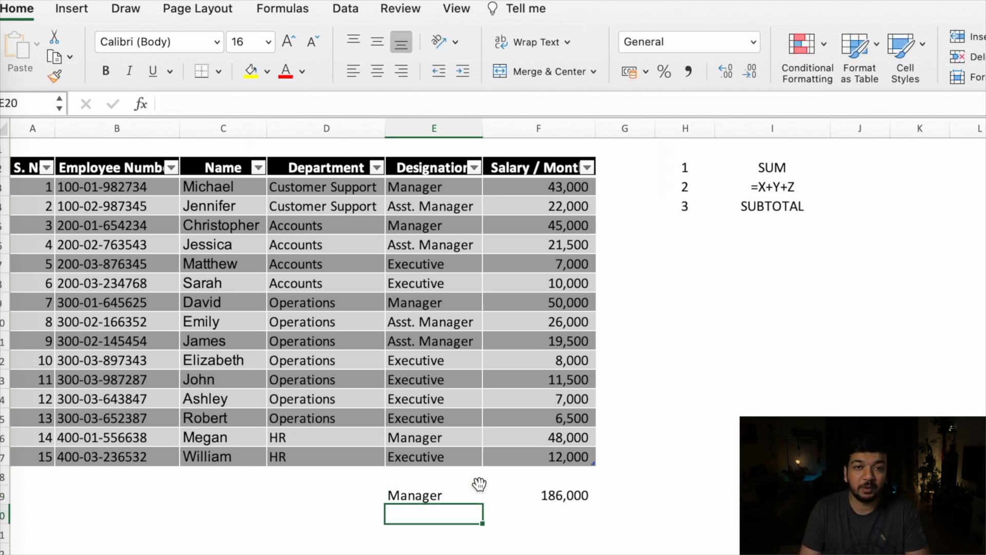
left_click(577, 489)
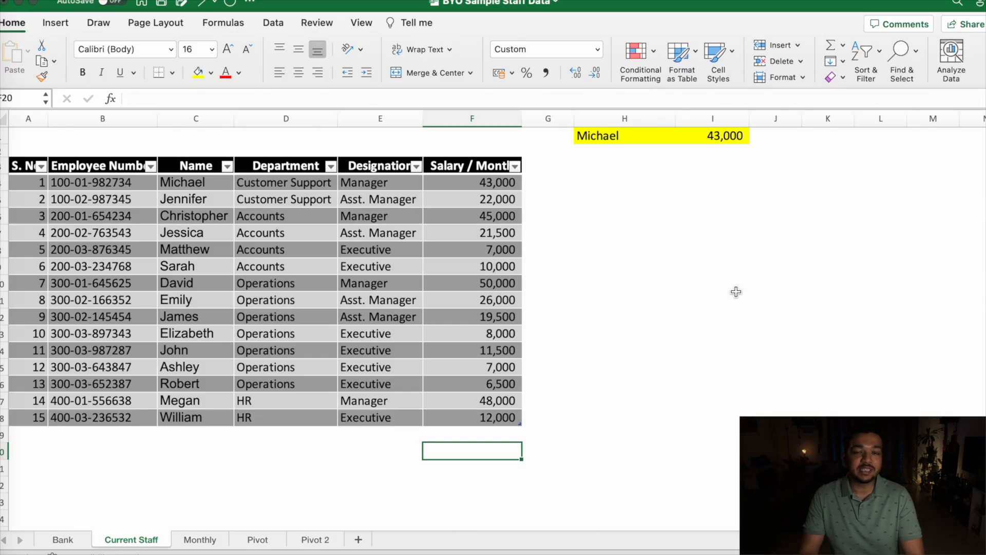
Step: Examine the VLOOKUP formula in I1, the lookup name in H1 and the first employee's row from Name to Salary / Month
left_click(670, 150)
left_click(700, 137)
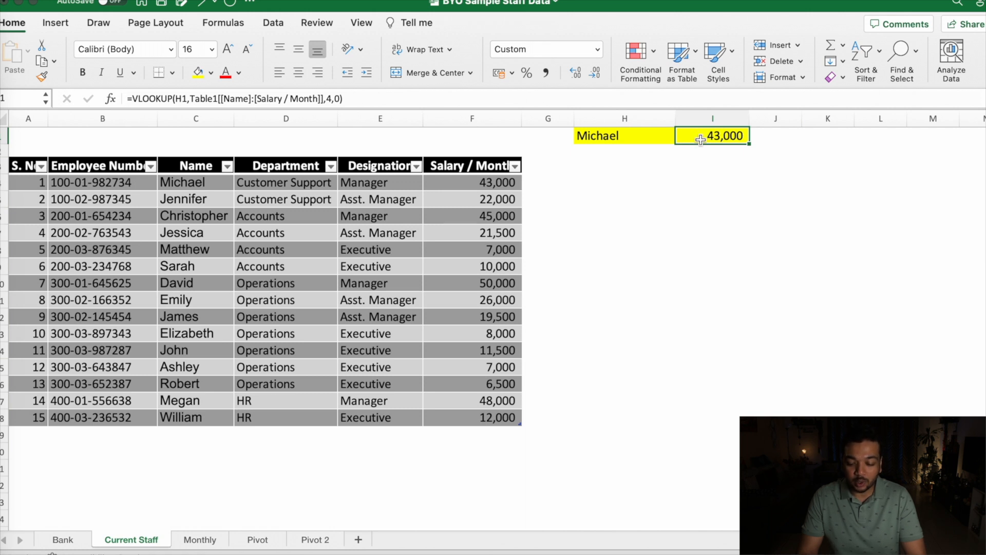
left_click(633, 144)
left_click(648, 137)
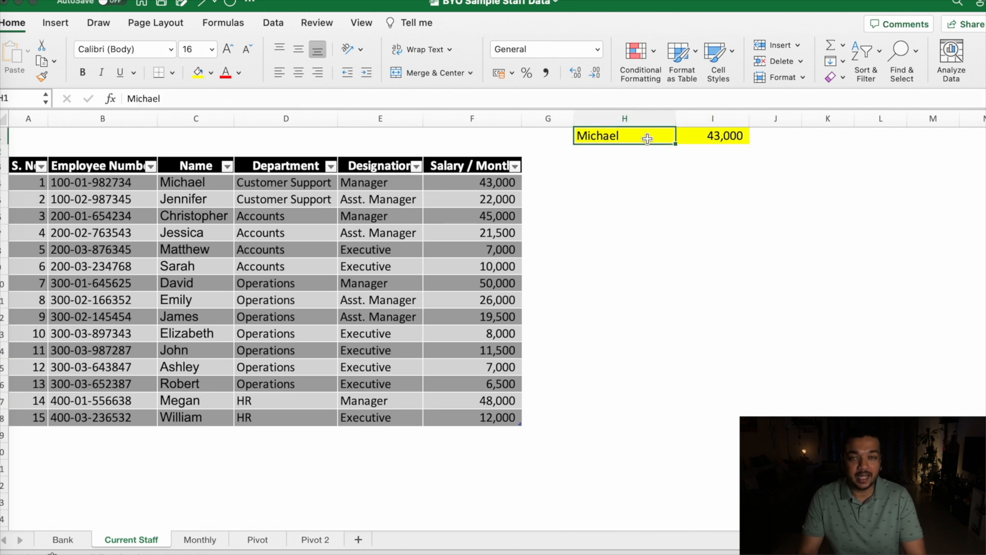
left_click(638, 169)
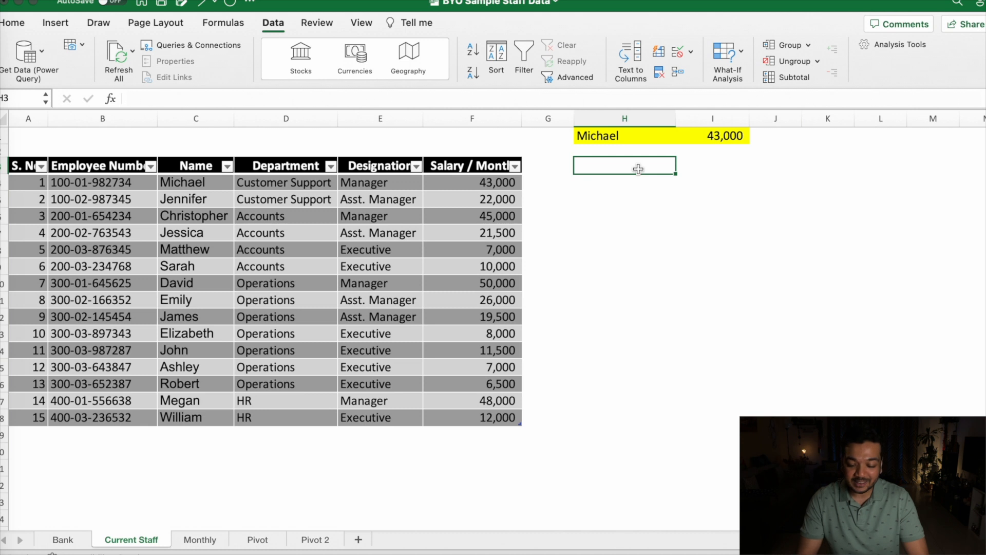
left_click(625, 134)
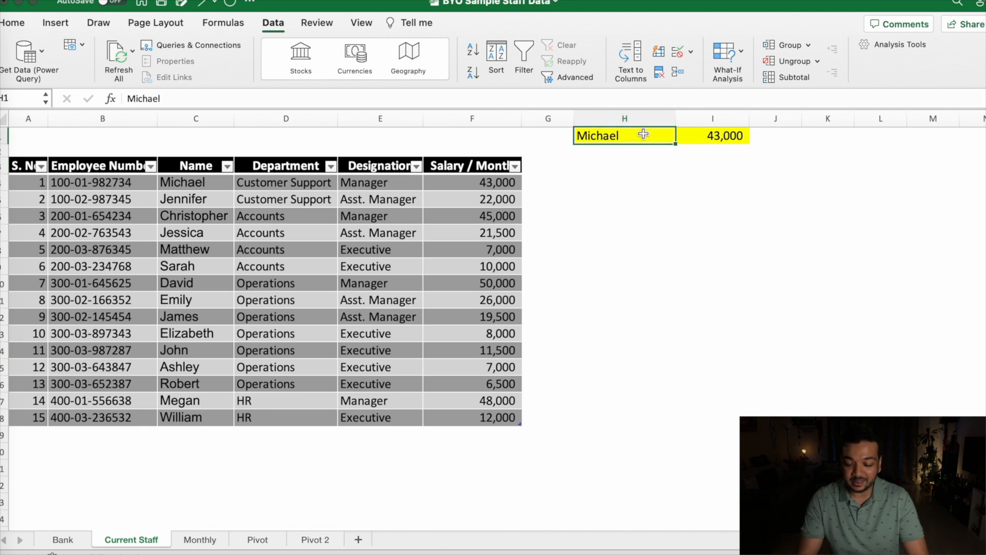
left_click(712, 135)
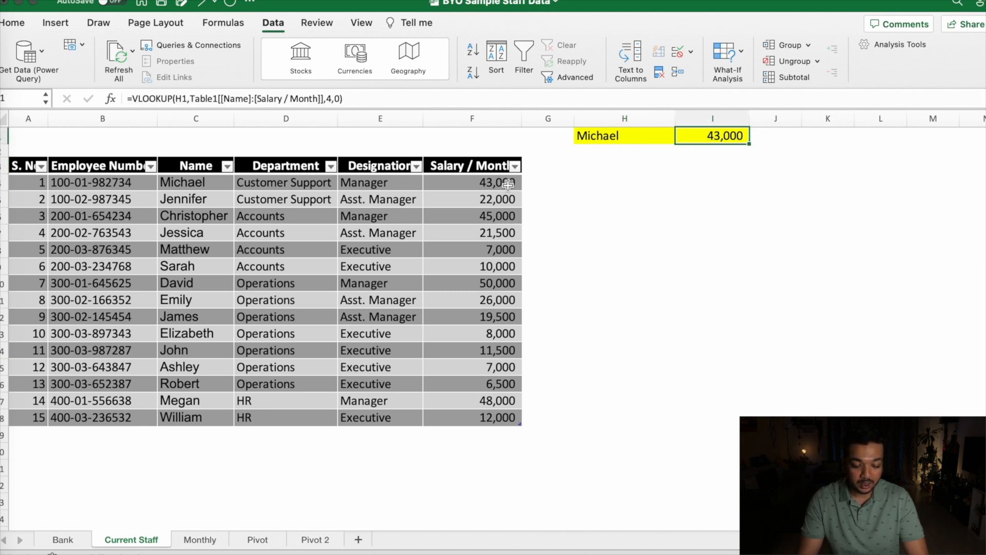
left_click_drag(203, 182, 440, 187)
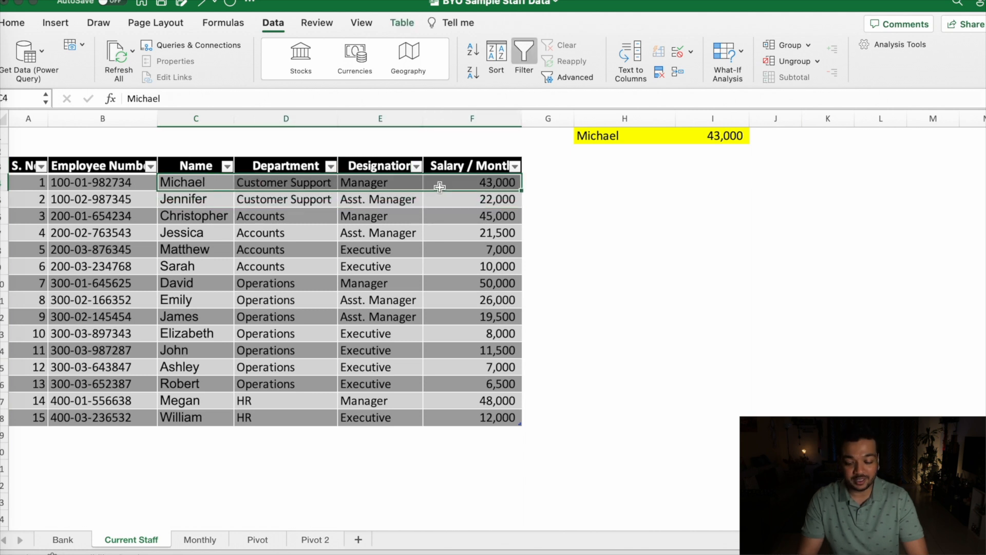
Step: Replace the lookup name in H1 with the first name of the employee at S. No. 11
left_click(557, 212)
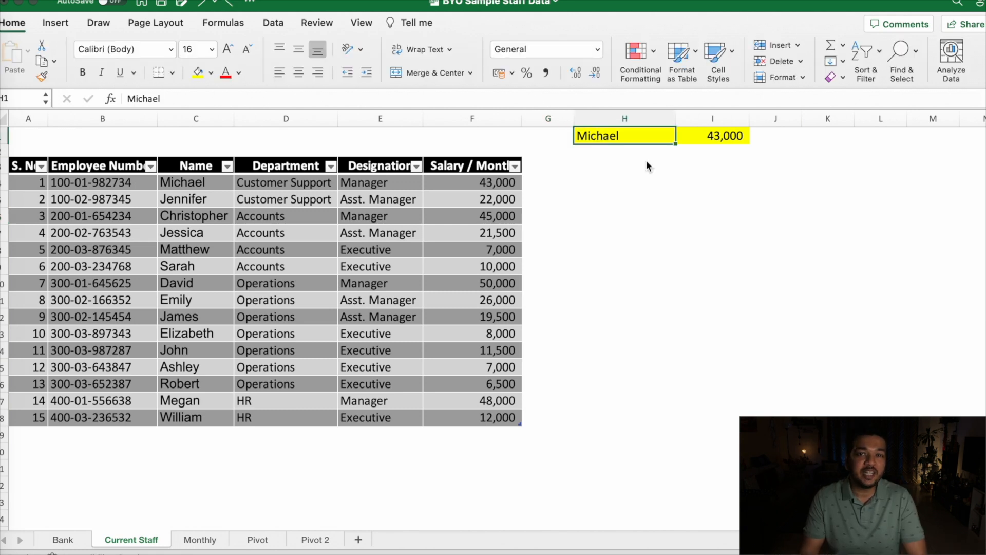
type("John")
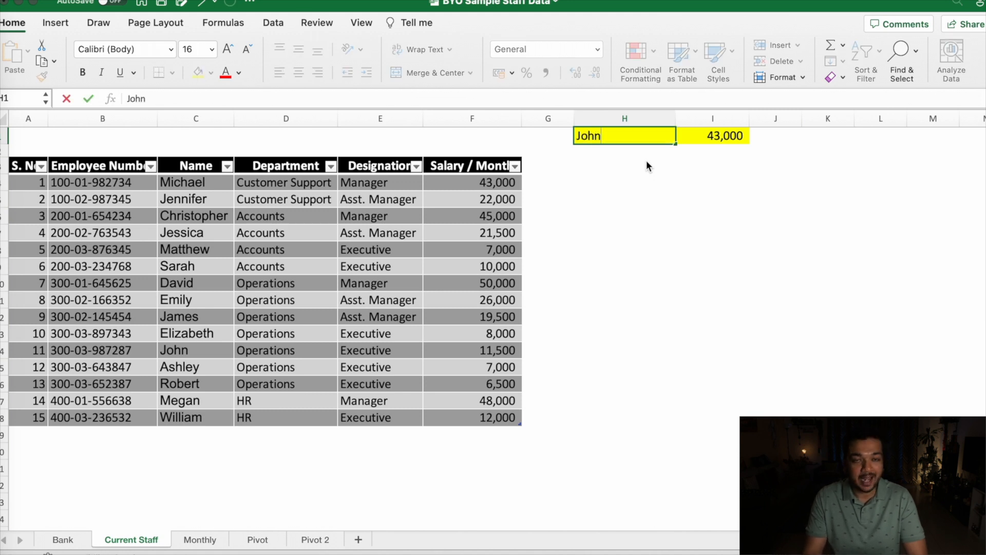
key("Return")
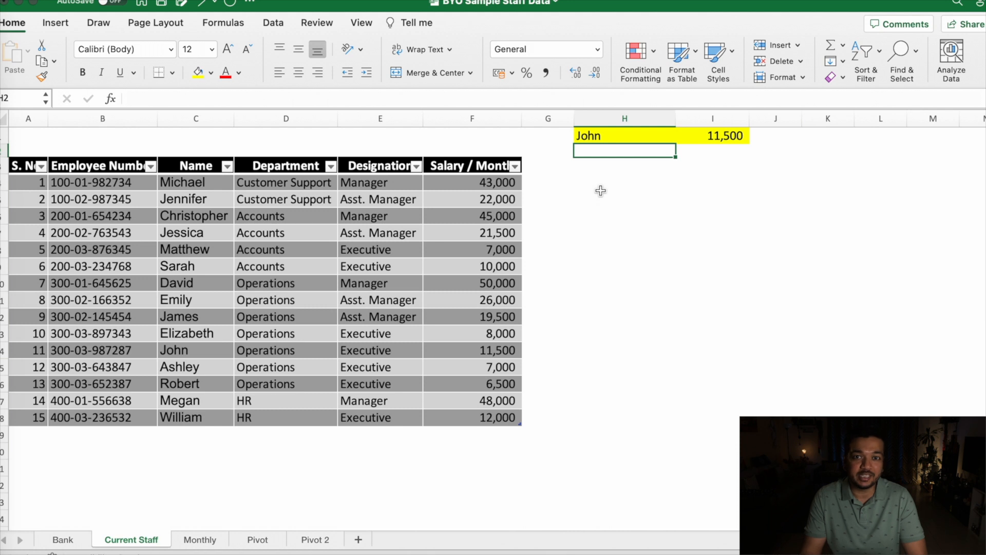
Step: Misspell the lookup name in H1 with an extra trailing "n" to test the VLOOKUP, and undo the change
key("Up")
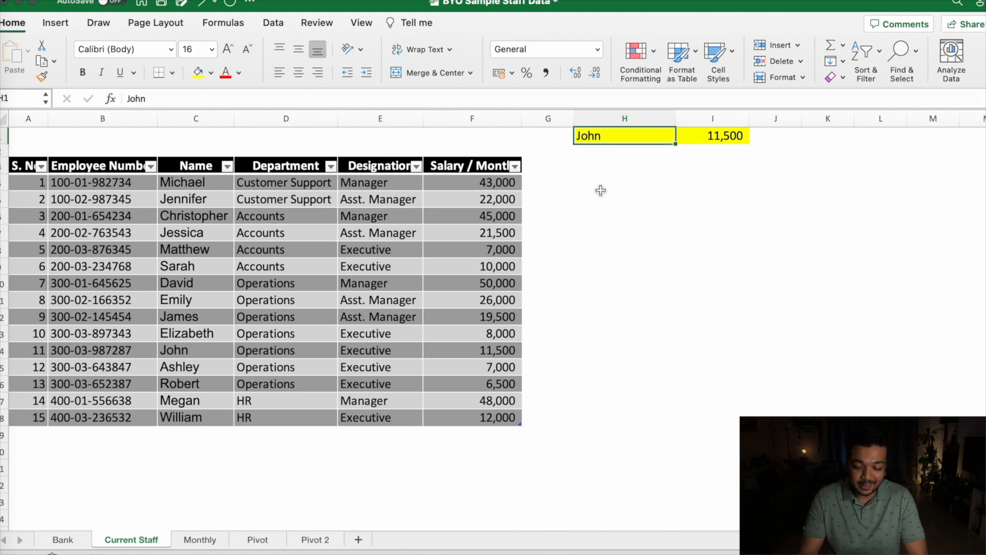
left_click(583, 97)
type("n")
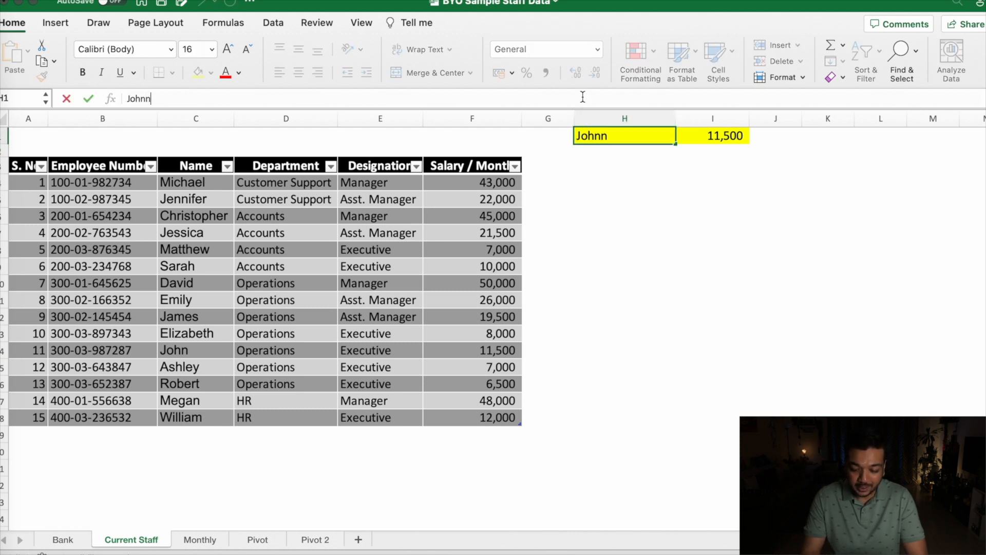
key("Return")
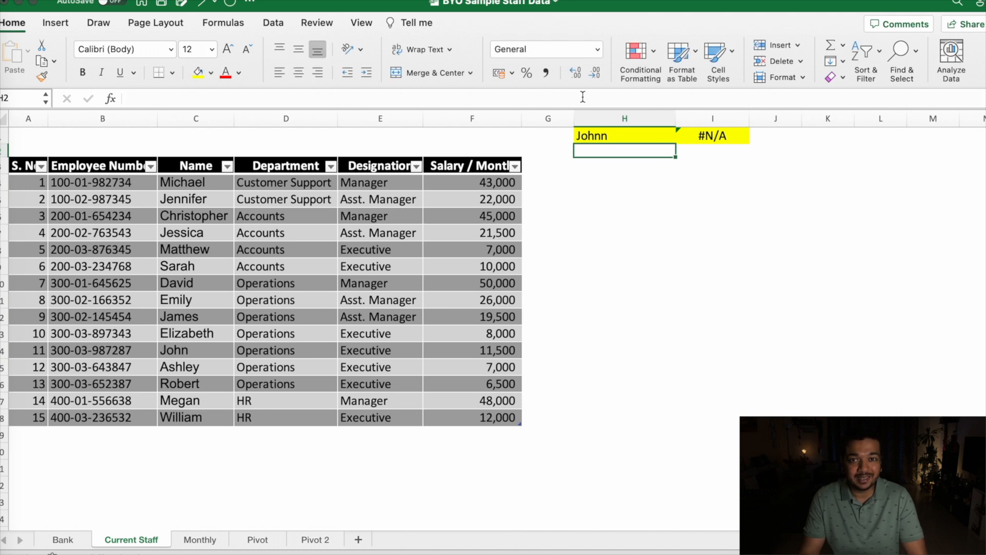
key("super+z")
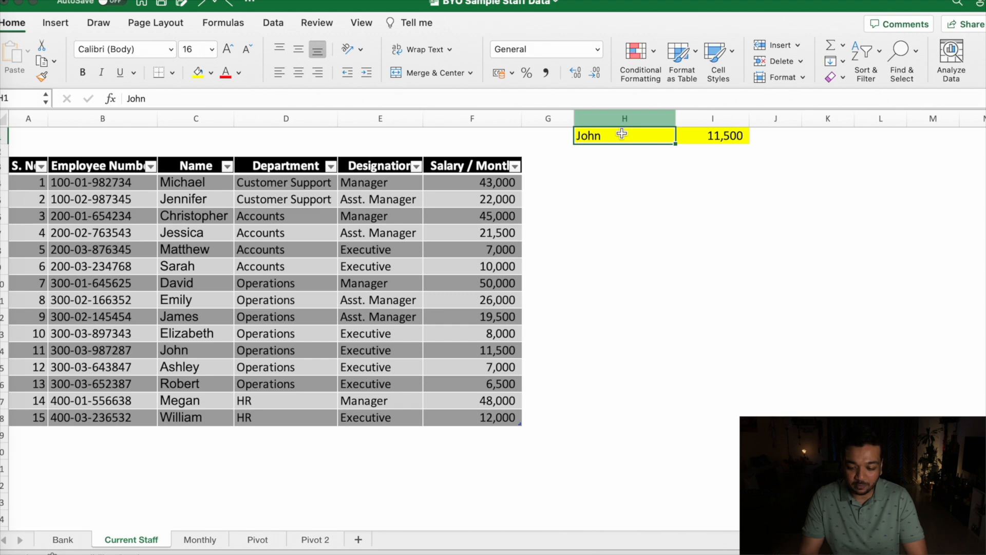
Step: Add List data validation to H1 with the source =$C$4:$C$18, keeping the in-cell dropdown
left_click(273, 23)
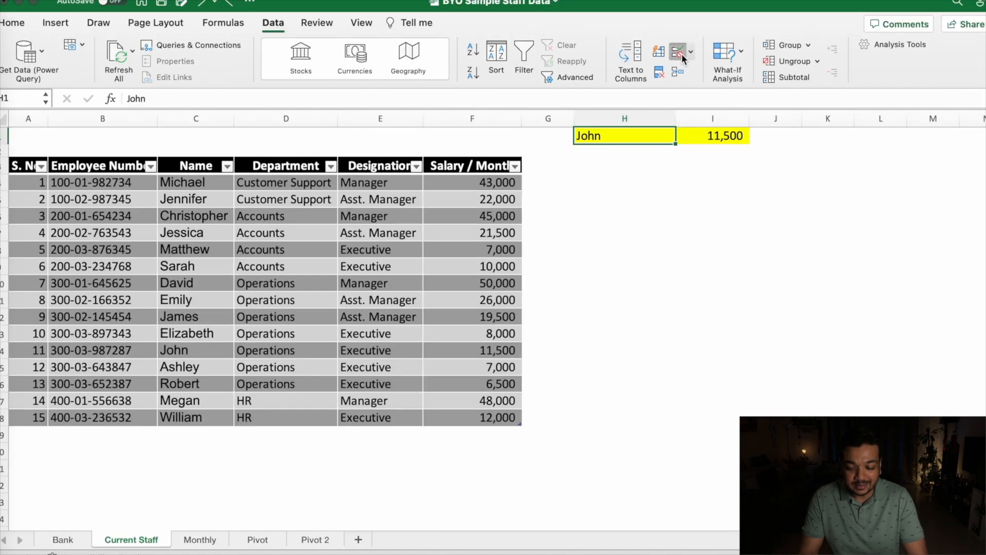
left_click(501, 92)
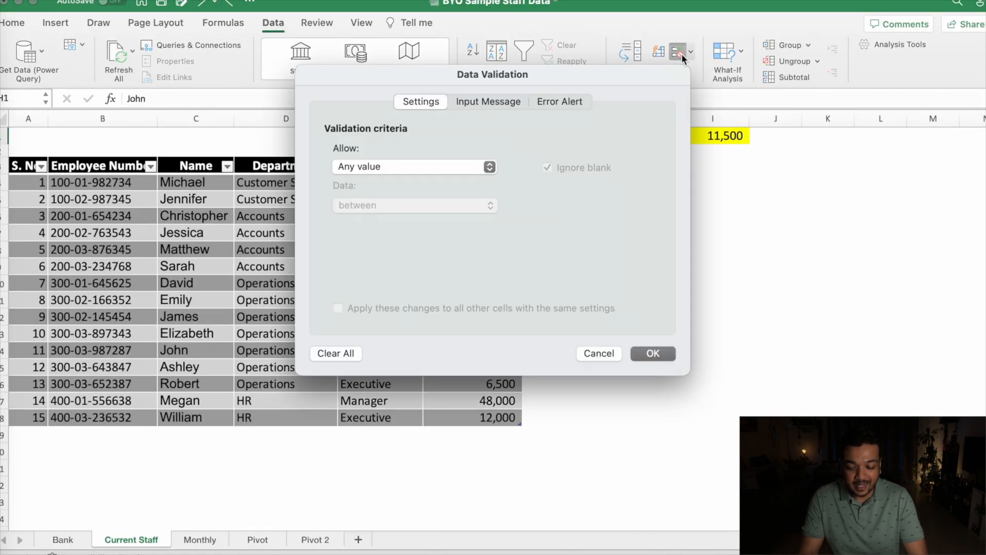
left_click(469, 166)
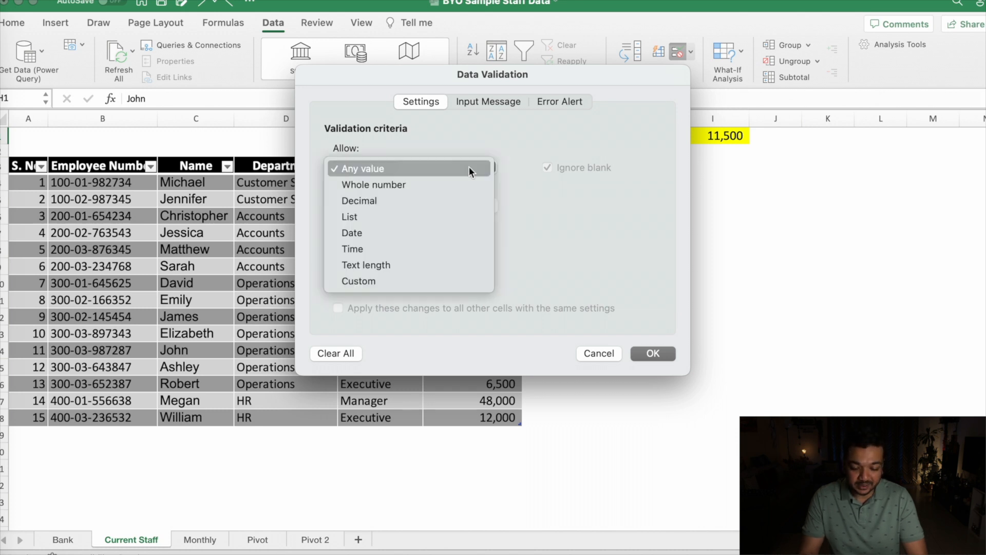
left_click(454, 213)
left_click(445, 244)
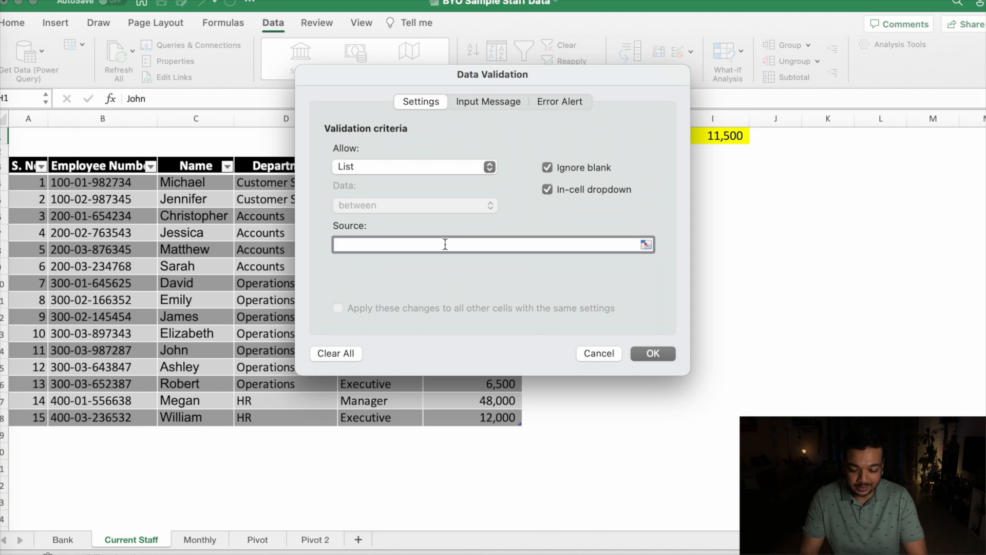
left_click_drag(194, 183, 207, 416)
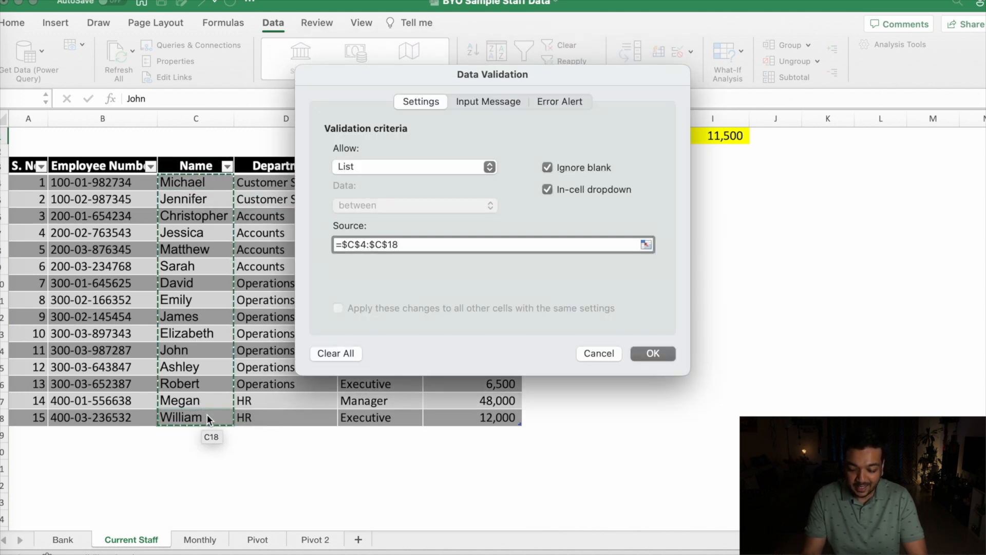
left_click(650, 354)
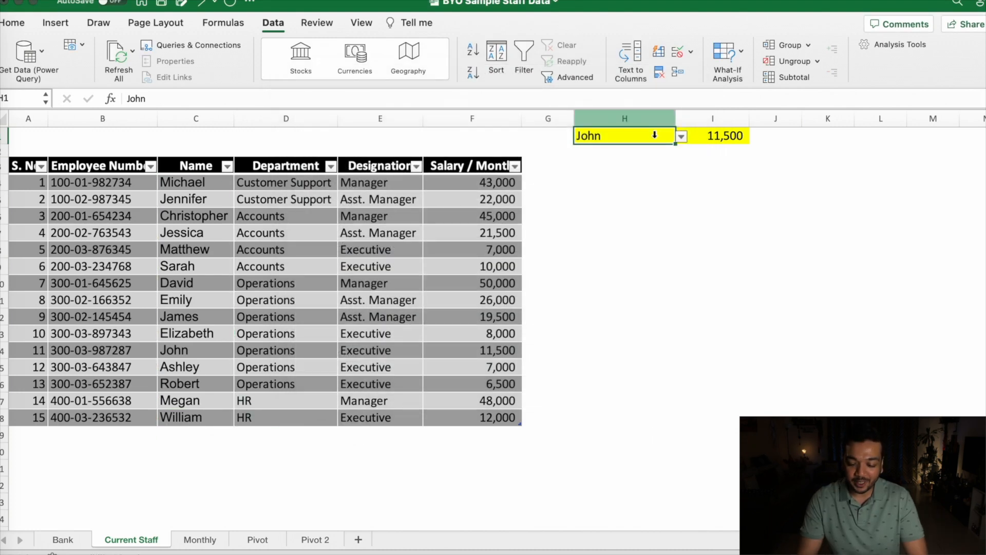
Step: Test the dropdown in H1 by choosing the employees at S. No. 3, 5 and 7 in turn
left_click(682, 137)
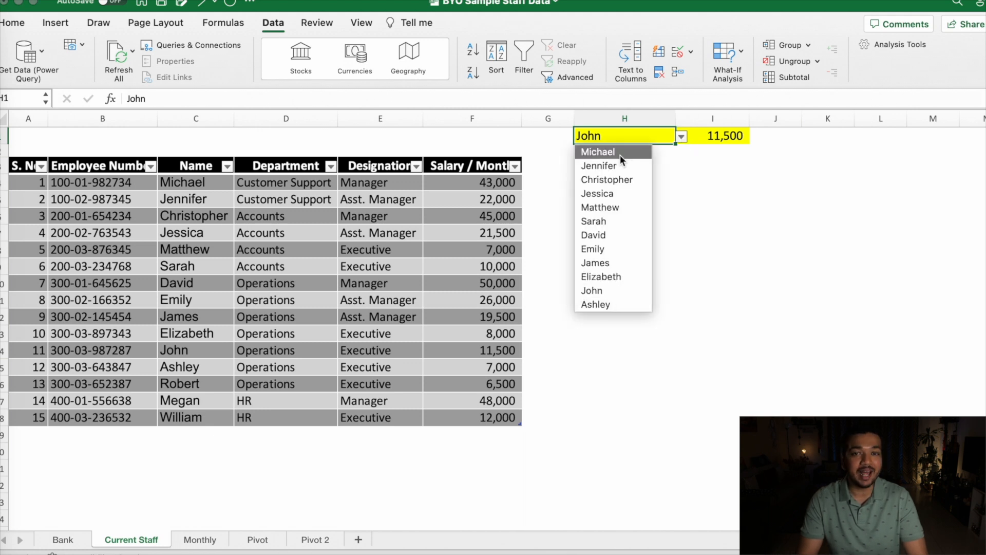
left_click(623, 182)
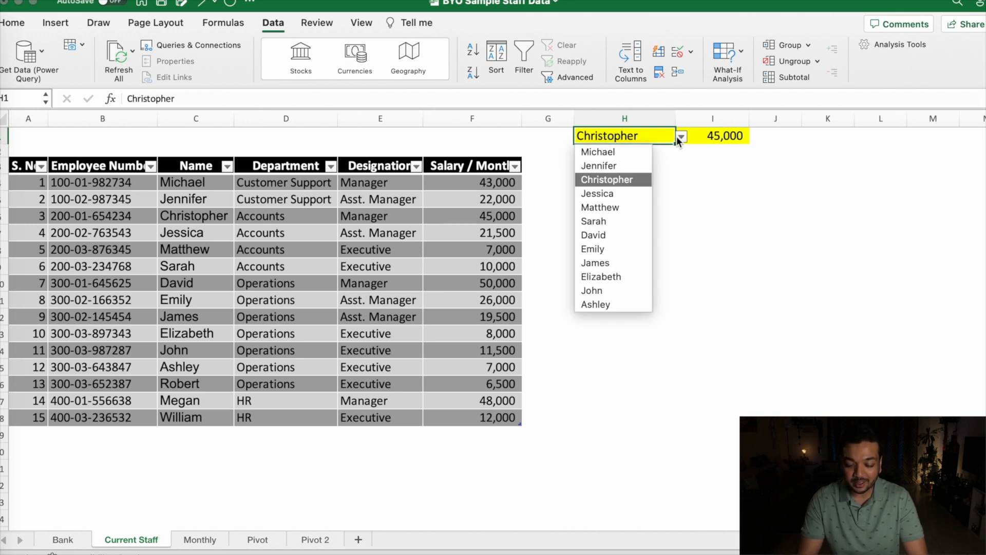
left_click(642, 208)
left_click(680, 137)
left_click(637, 233)
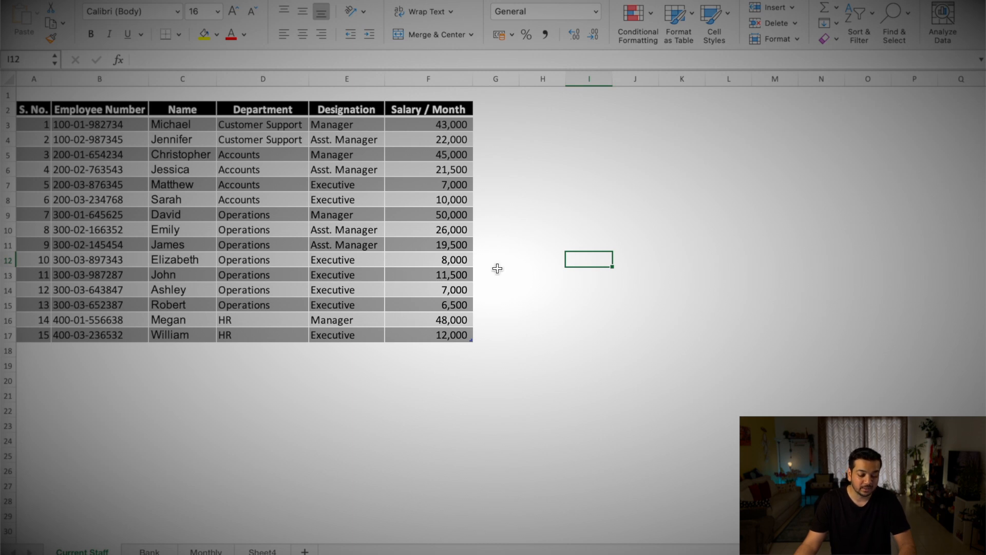
Step: Examine how the employee numbers in column B encode each employee's department and designation, checking rows 3 to 5 and 12
left_click(76, 122)
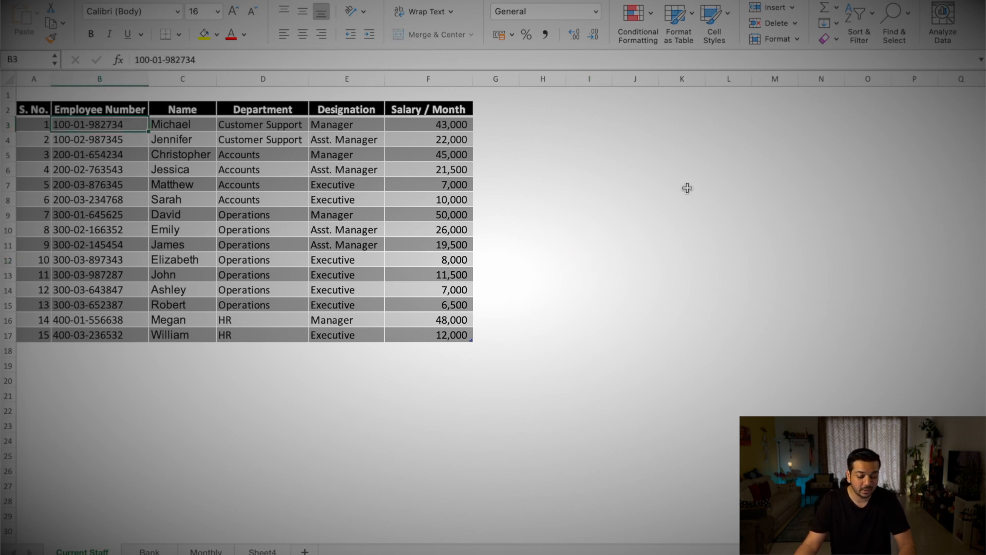
key("Right")
key("Right")
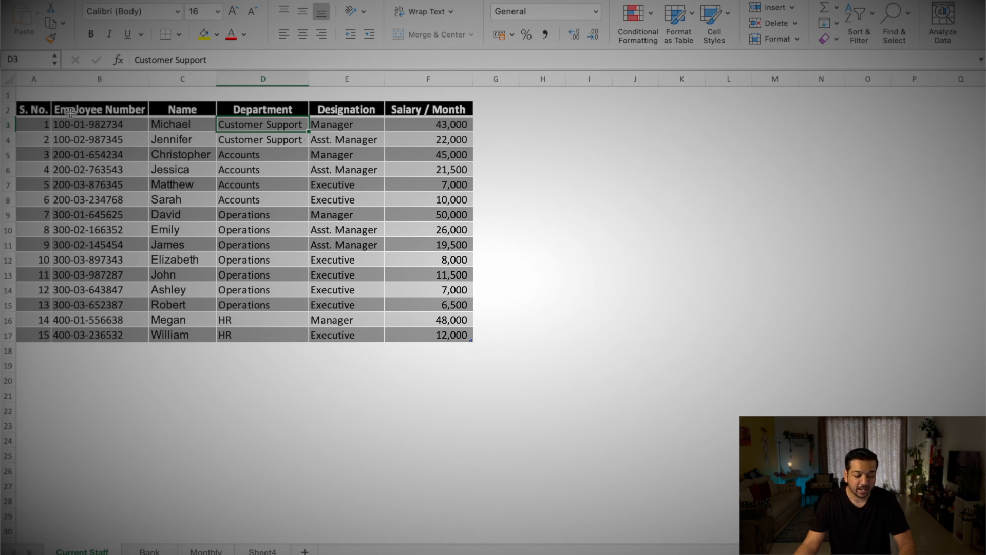
left_click(109, 124)
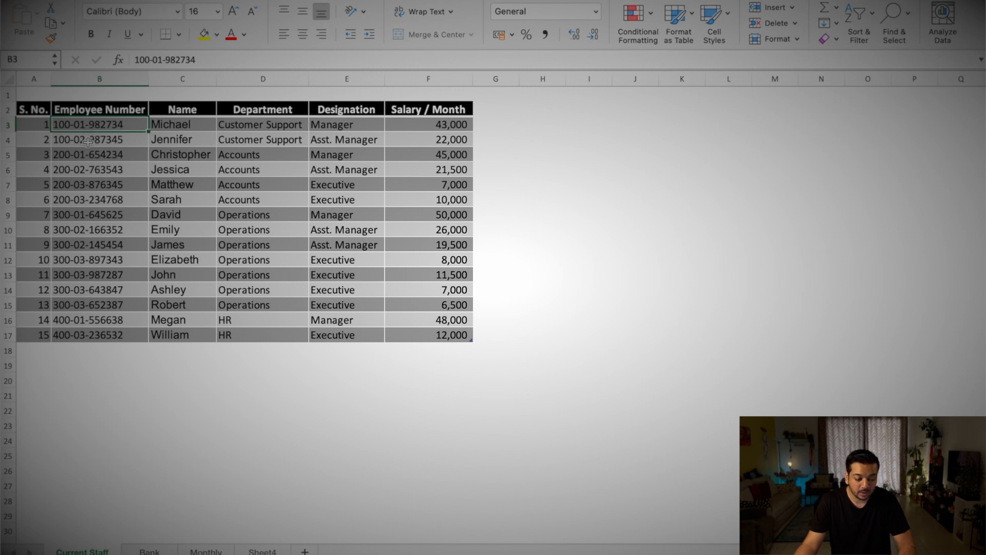
left_click_drag(88, 123, 92, 150)
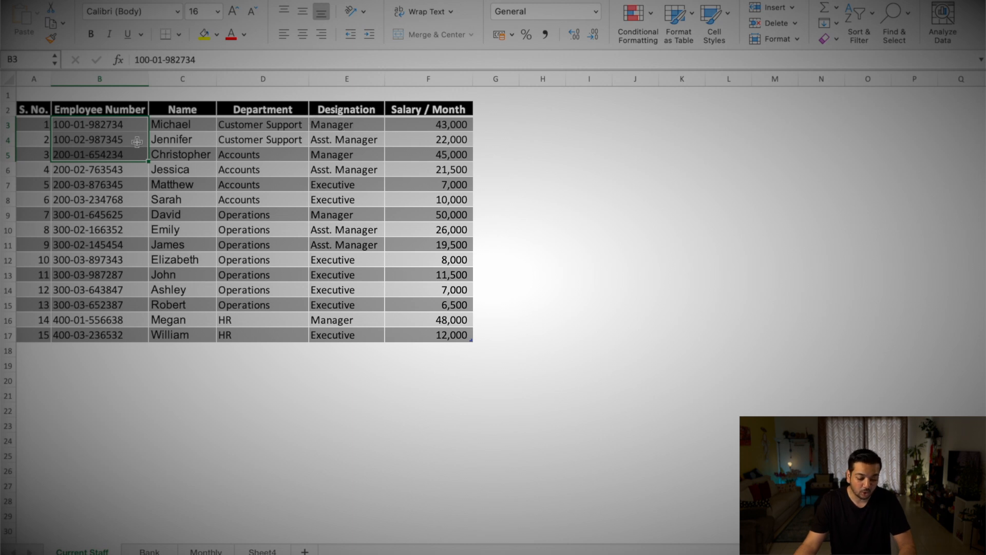
left_click(97, 128)
left_click(100, 157)
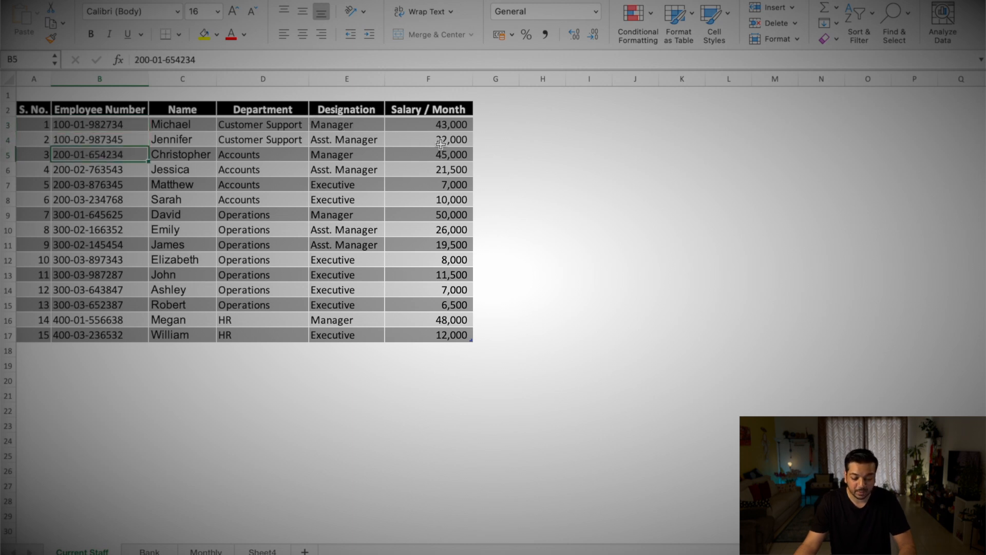
left_click(92, 146)
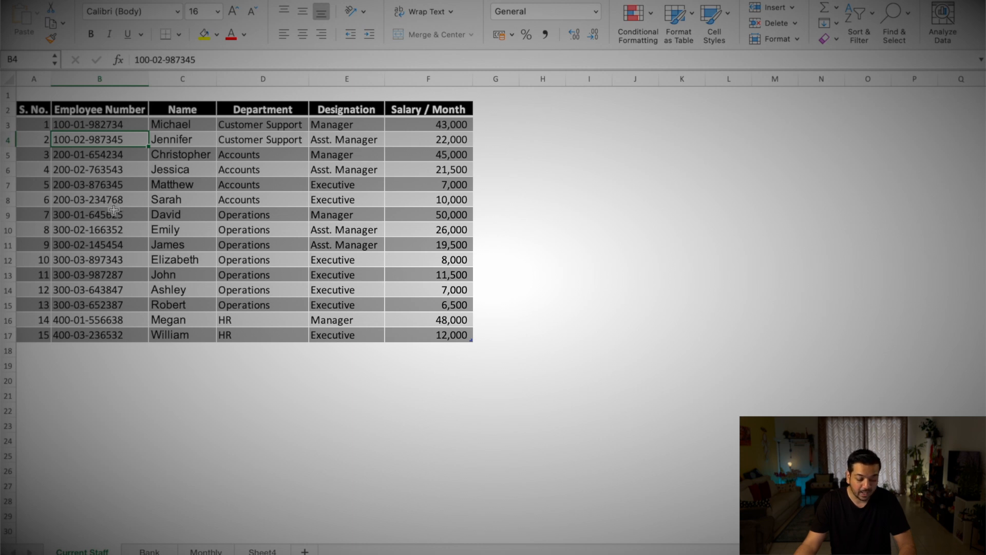
left_click(109, 260)
left_click(340, 263)
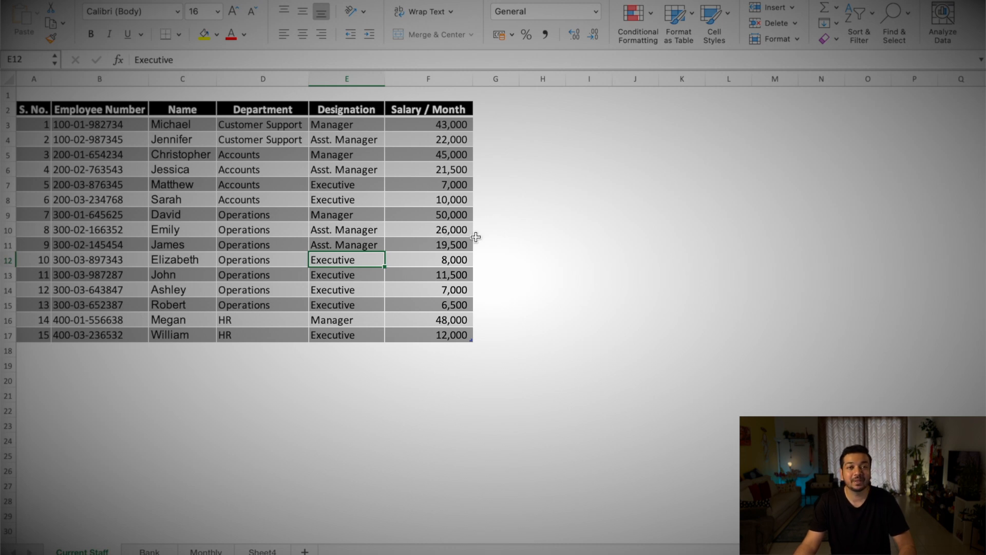
Step: Try to delete the seven-character department and designation prefix from the employee number in B3, and undo the edit
left_click(90, 128)
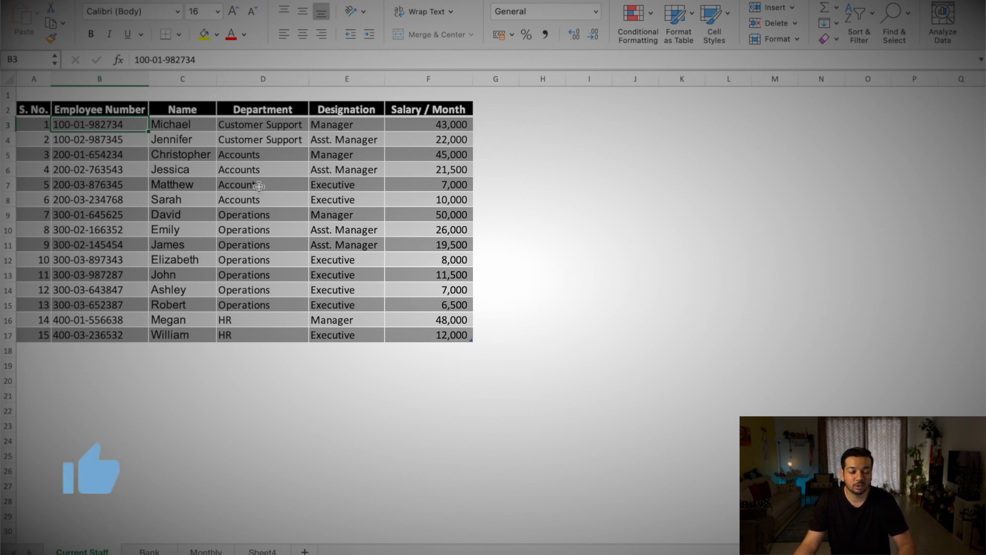
double_click(89, 126)
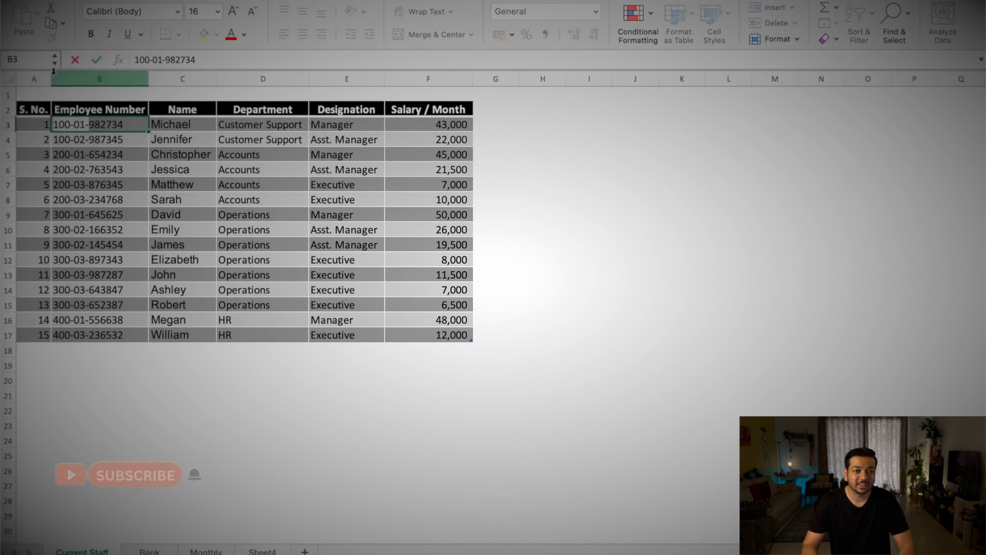
key("BackSpace")
key("BackSpace")
key("BackSpace")
key("BackSpace")
key("BackSpace")
key("BackSpace")
key("BackSpace")
key("Return")
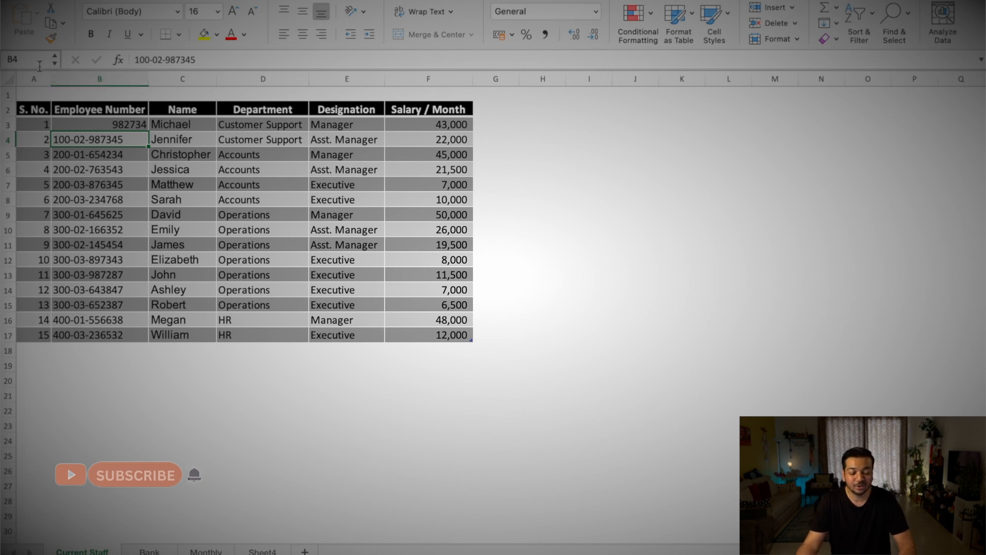
key("super+z")
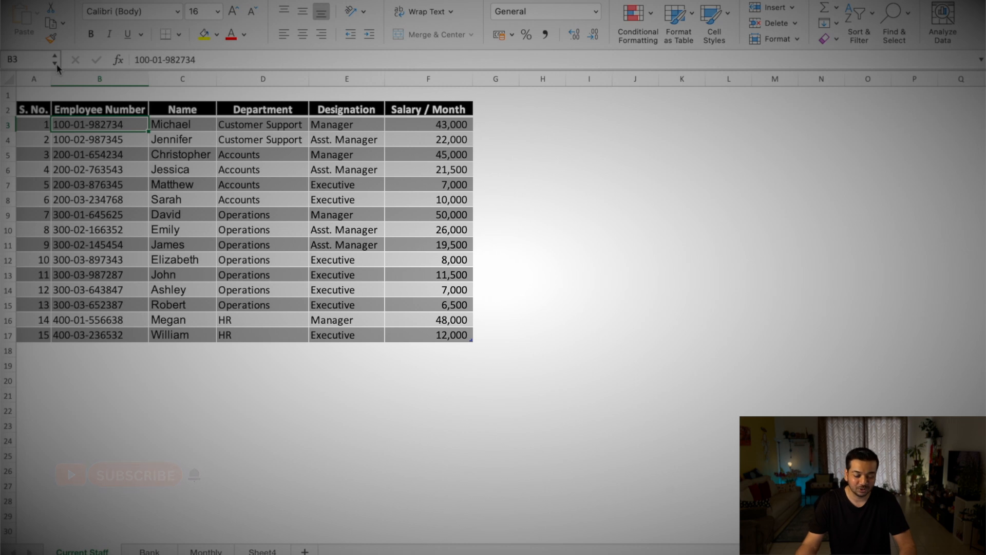
Step: Insert a new column before the Name column
left_click(323, 190)
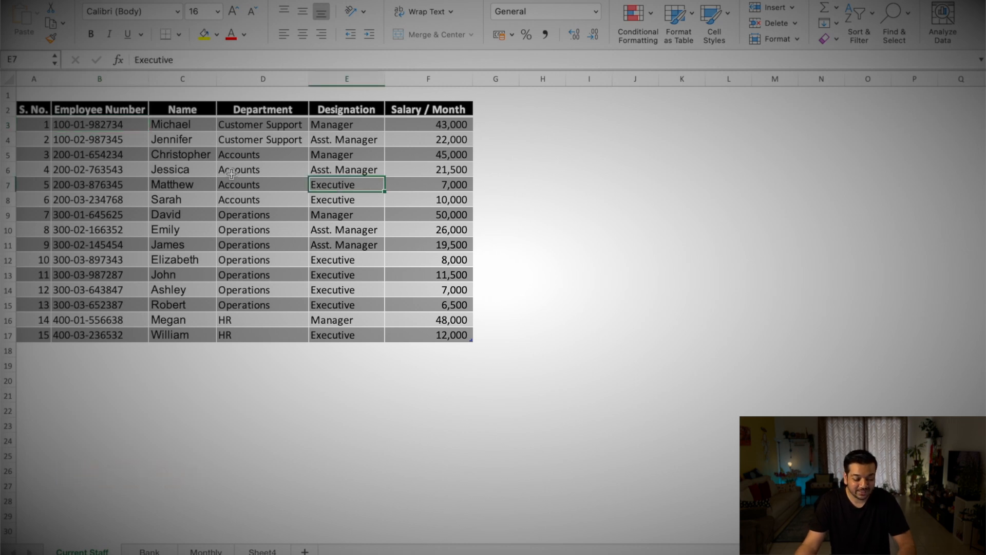
left_click(177, 78)
right_click(178, 78)
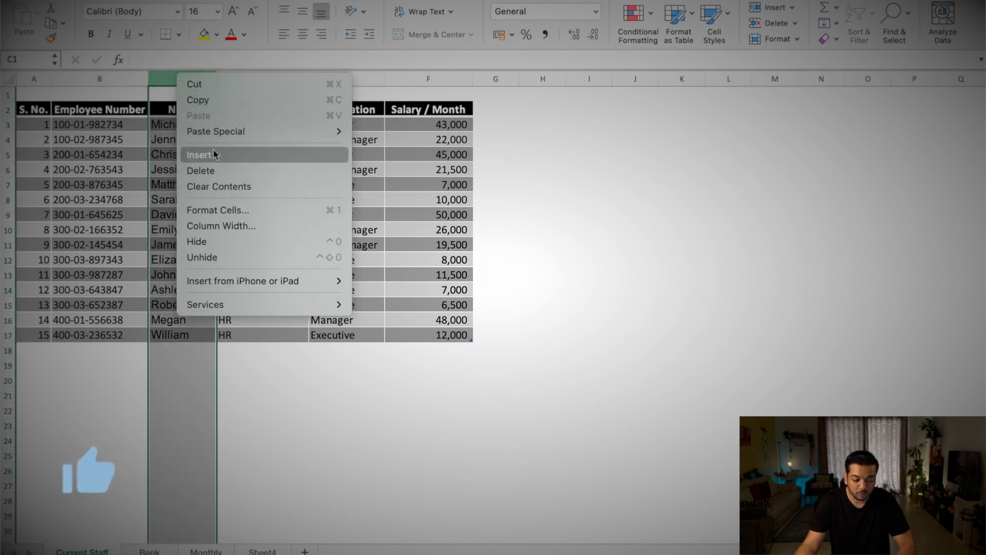
left_click(214, 152)
left_click(194, 140)
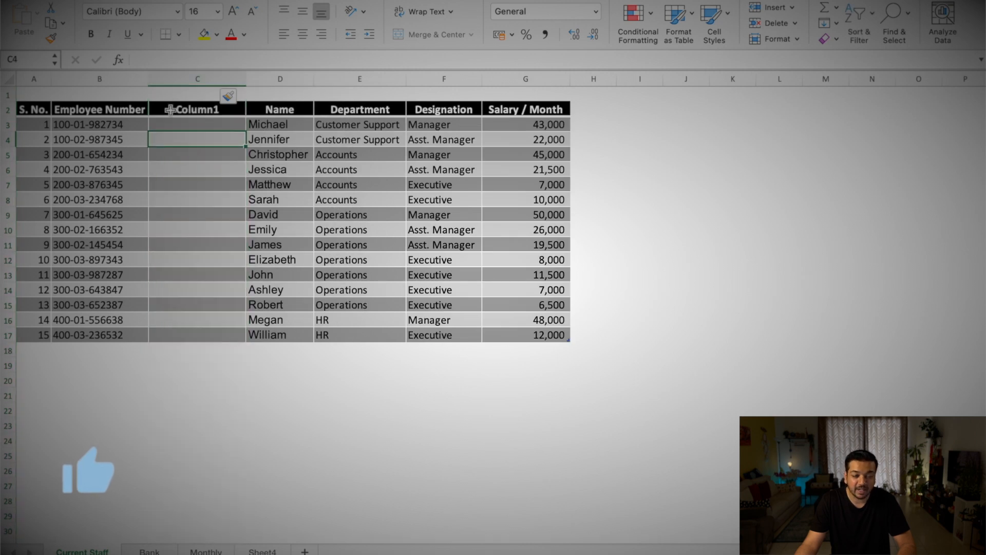
Step: Split the employee numbers in B3:B17 with fixed-width Text to Columns, placing the break after the seventh character and keeping the General format
left_click(124, 128)
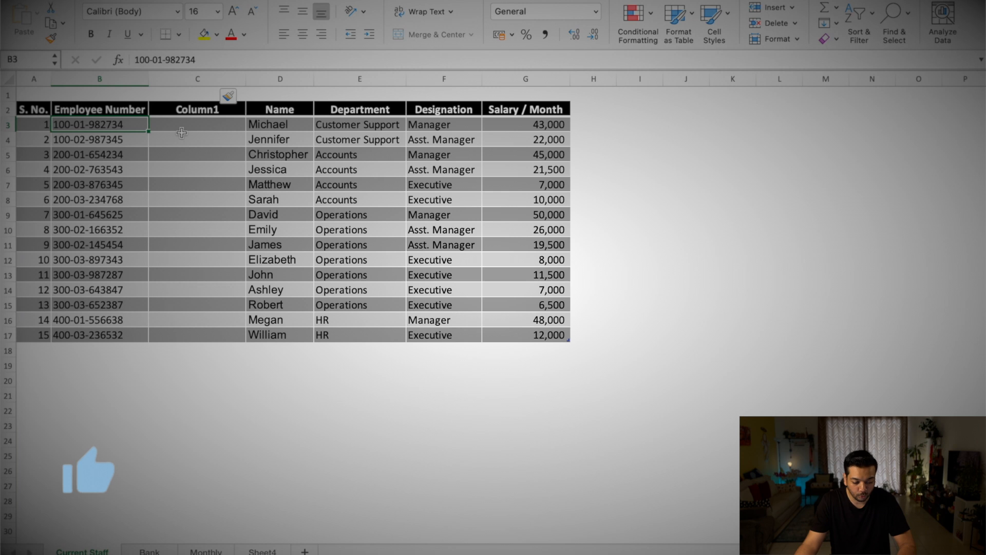
left_click_drag(121, 134, 129, 329)
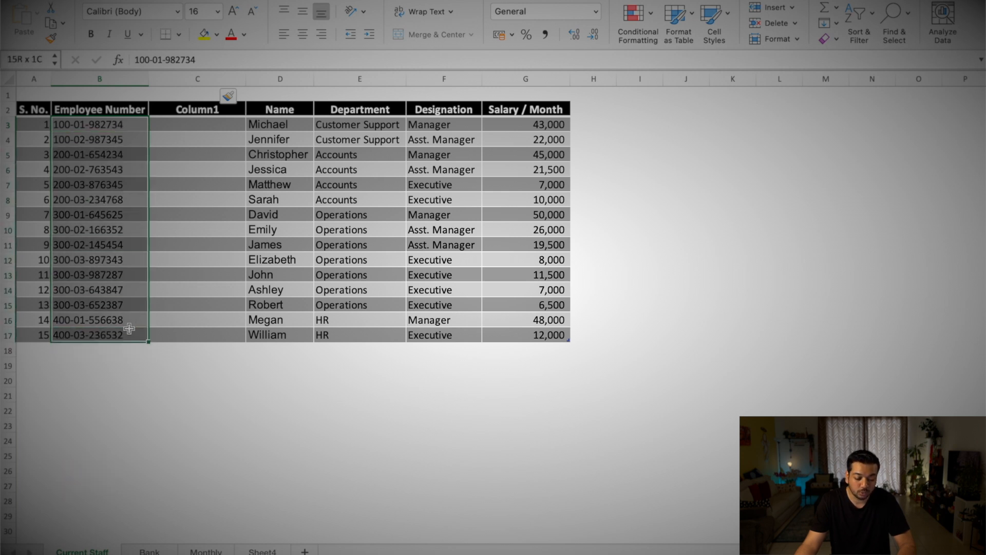
left_click(268, 1)
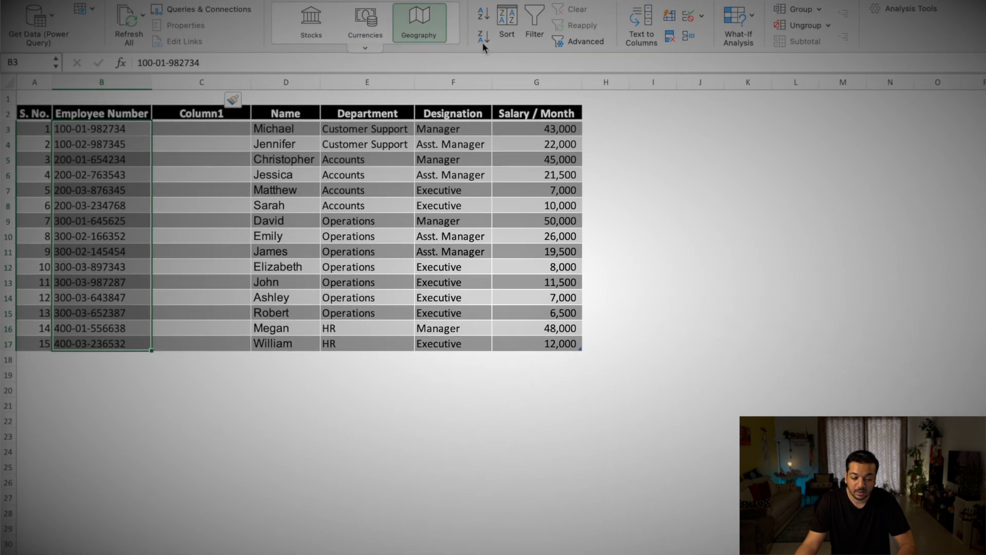
left_click(663, 39)
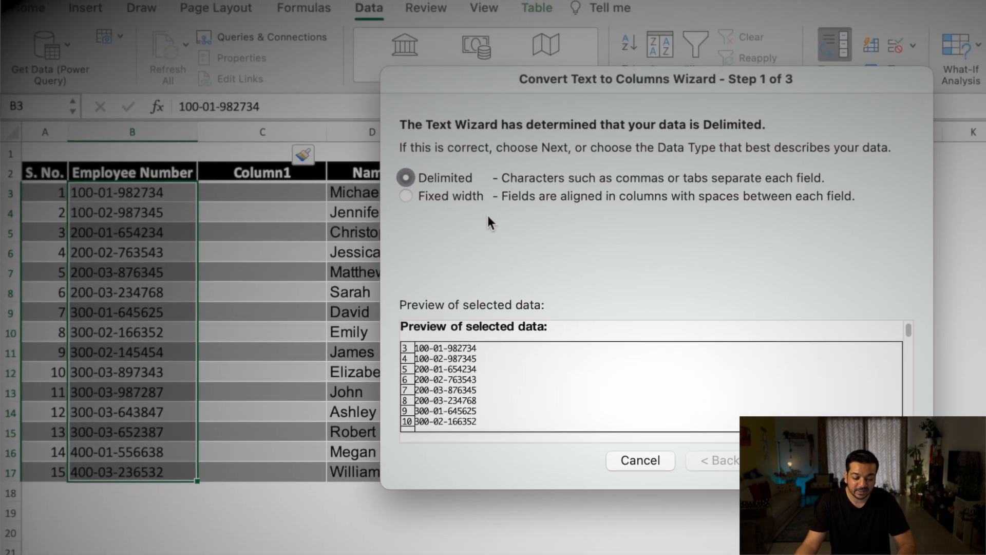
left_click(482, 203)
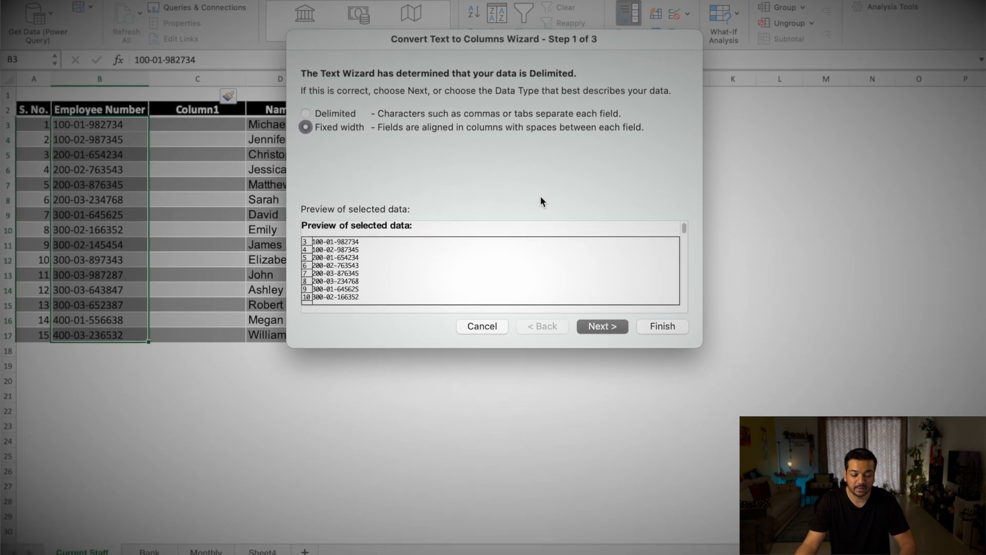
left_click(640, 354)
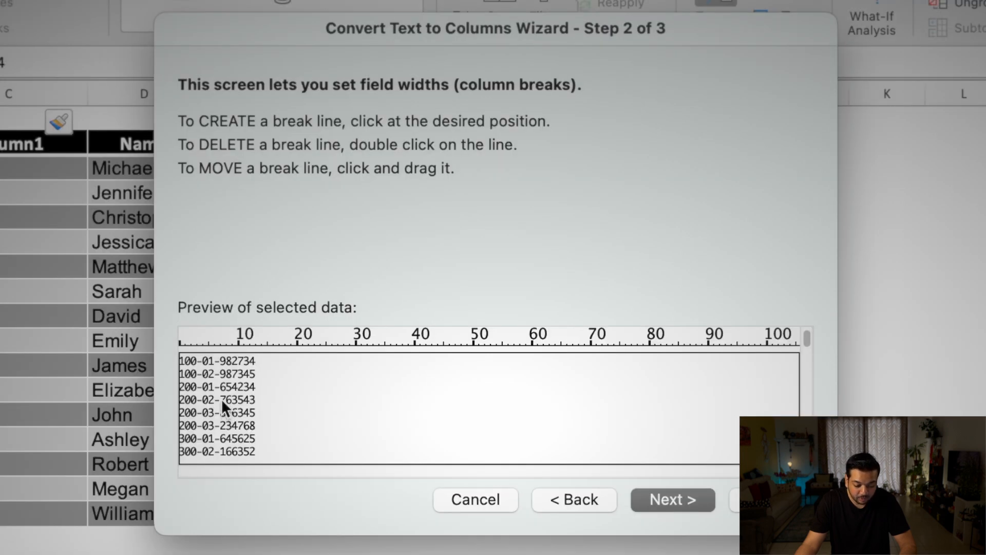
left_click(221, 398)
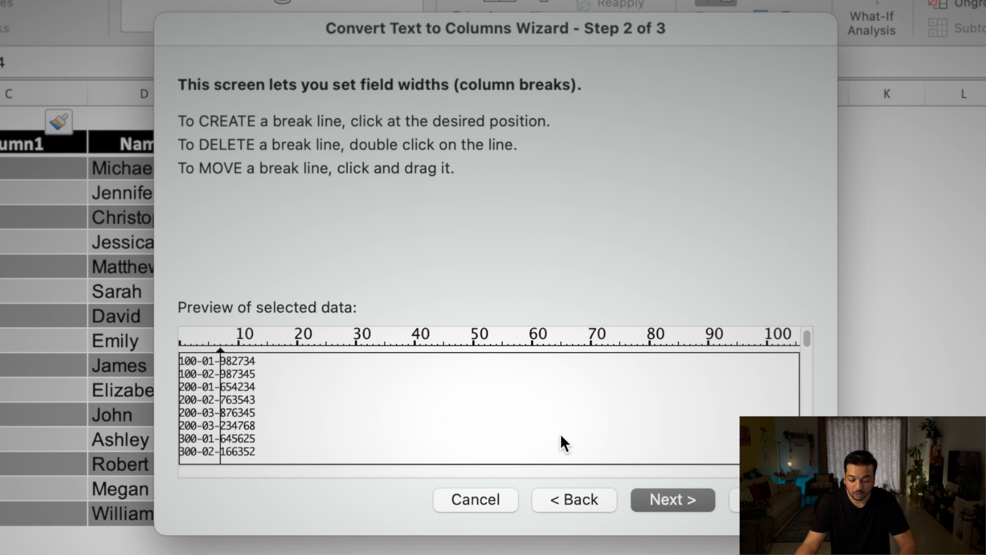
left_click(656, 505)
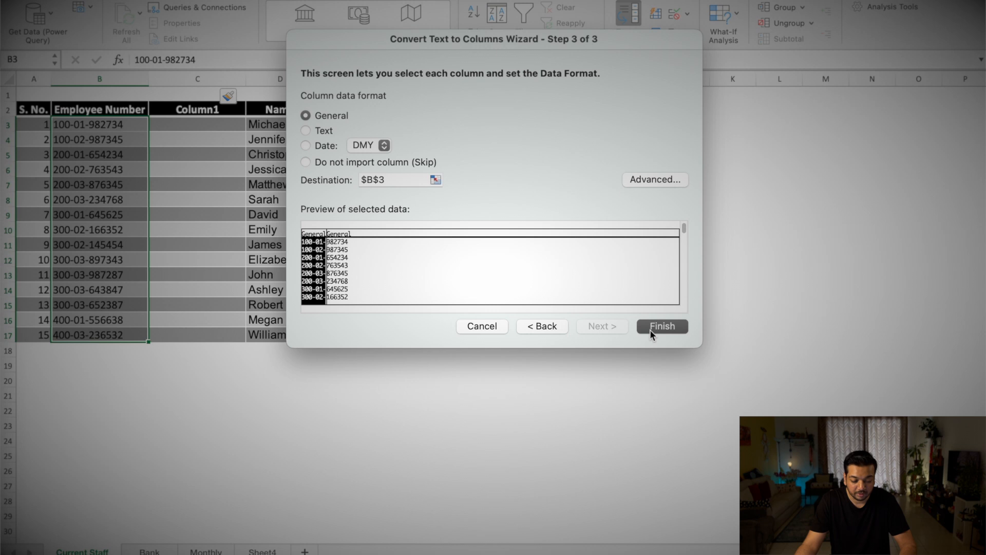
left_click(773, 501)
Step: Review the split employee number parts in B3:B17 and C3:C17, and undo the split
left_click_drag(127, 124, 138, 328)
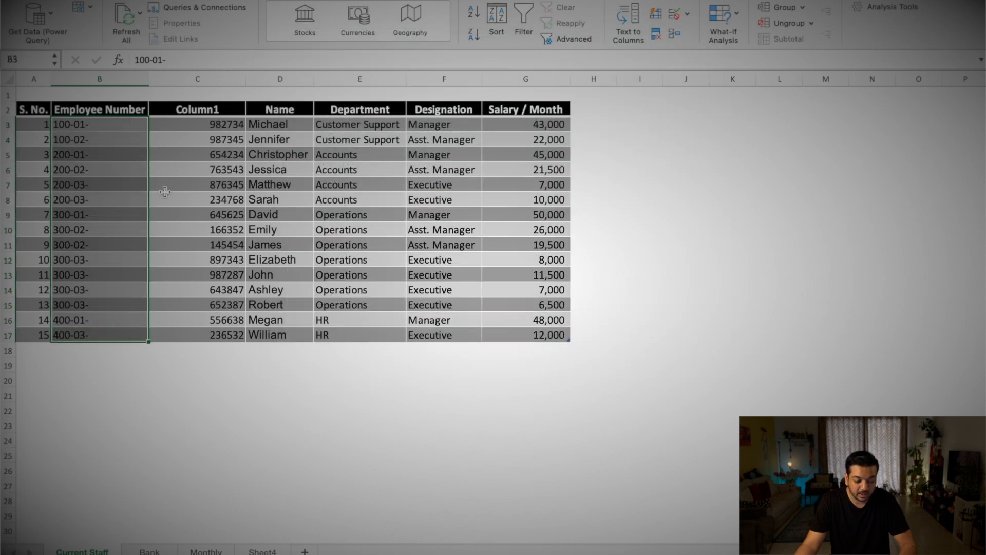
left_click_drag(186, 119, 218, 331)
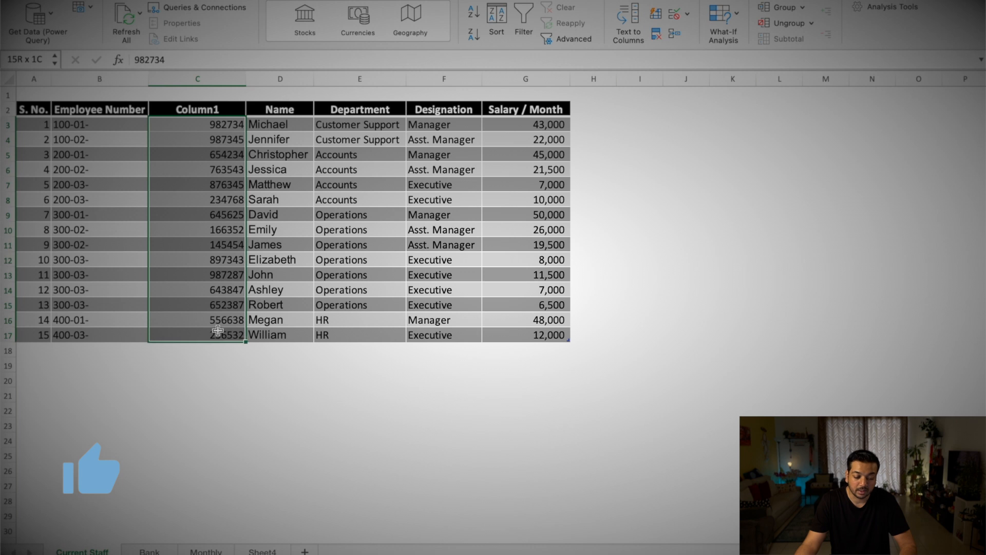
left_click(296, 289)
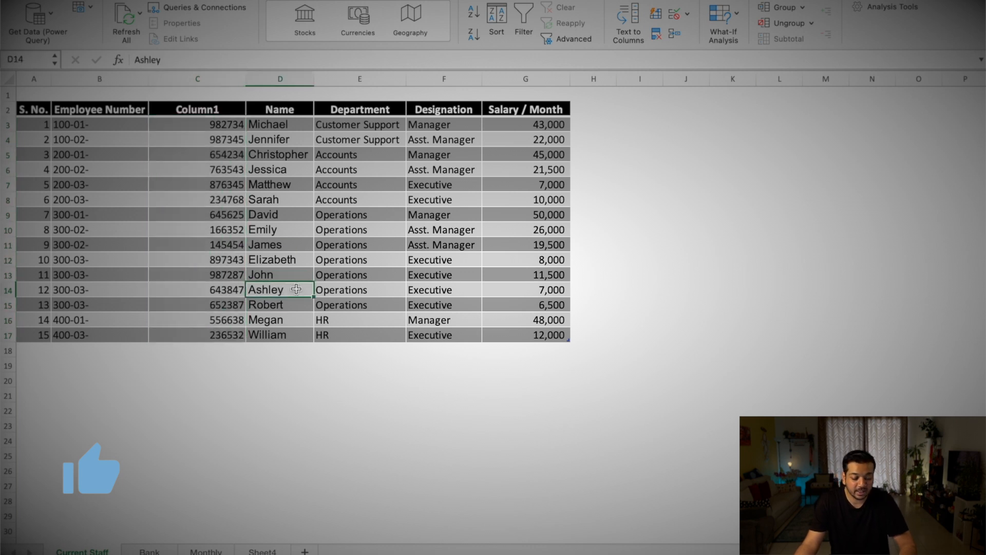
left_click_drag(219, 124, 218, 334)
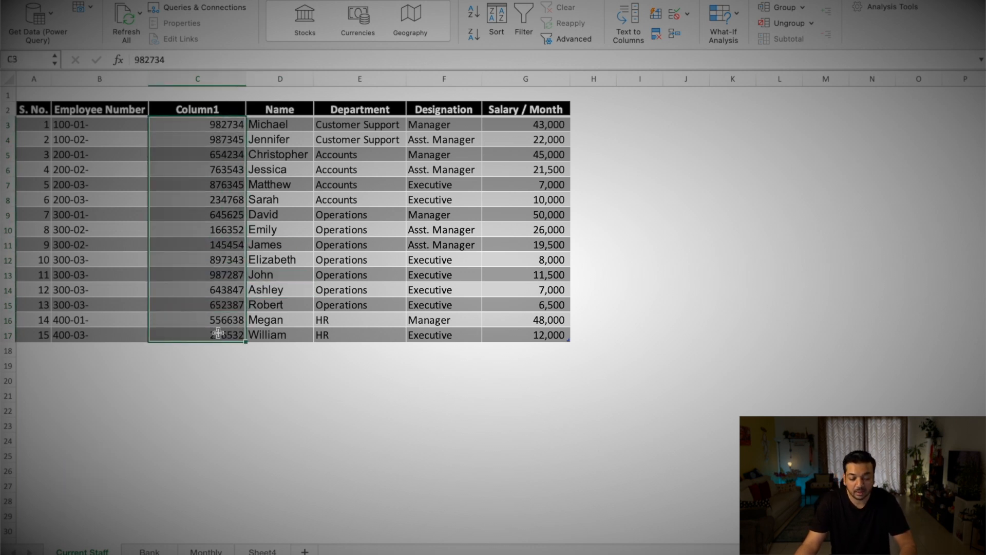
left_click(193, 149)
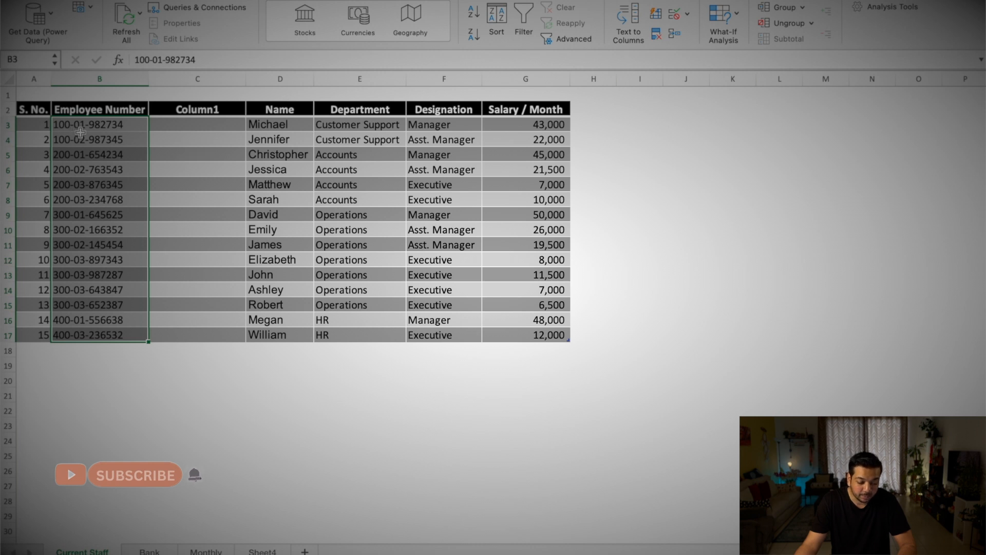
Step: Insert a new column between Department and Designation
left_click(81, 134)
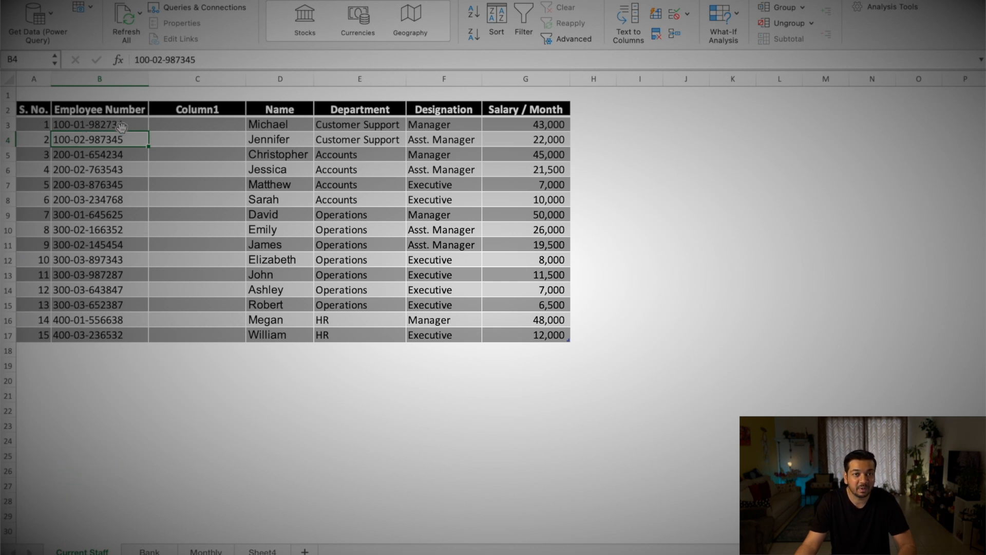
left_click(442, 230)
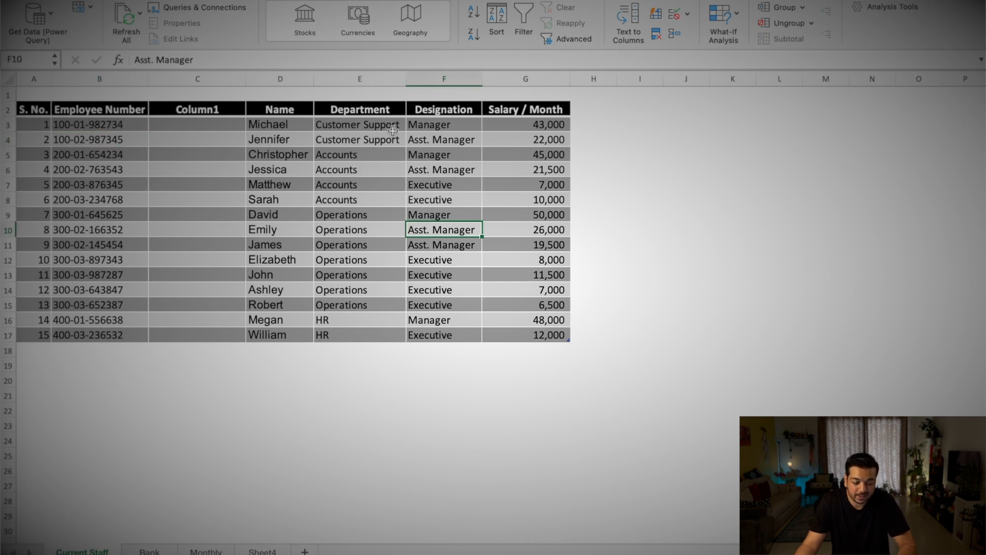
left_click(373, 110)
left_click(445, 77)
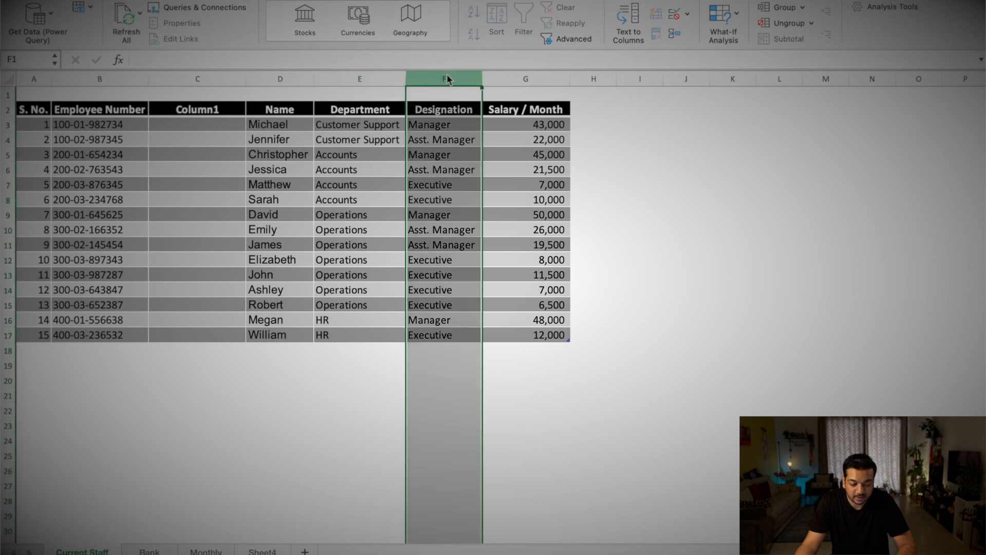
right_click(447, 75)
left_click(483, 154)
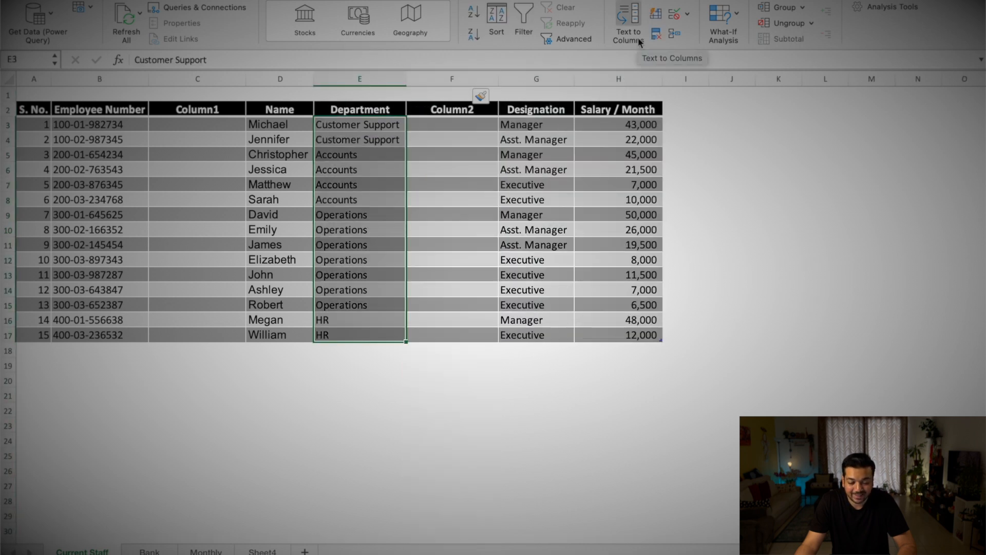
Step: Set up a fixed-width Text to Columns split of the departments in E3:E17 with the break after "Customer"
left_click(629, 31)
left_click(357, 130)
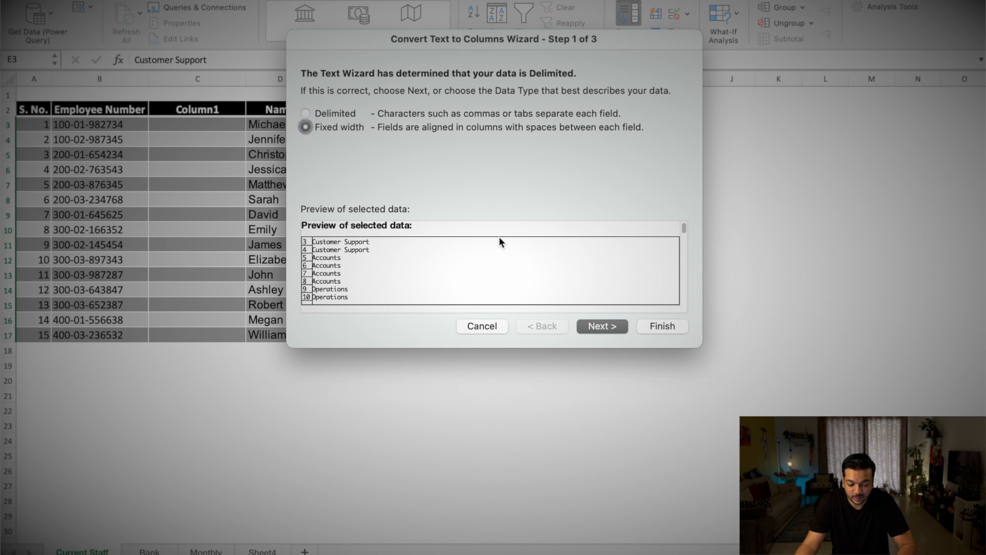
left_click(602, 326)
left_click(331, 251)
left_click(607, 326)
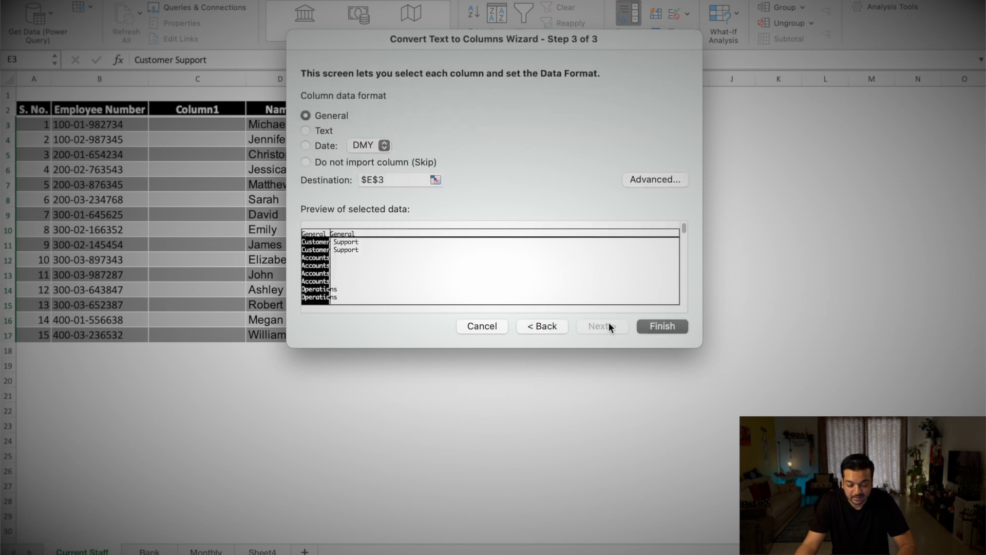
Step: Complete the fixed-width split of the Department column and check how the Operations entries are divided
left_click(660, 326)
left_click(425, 250)
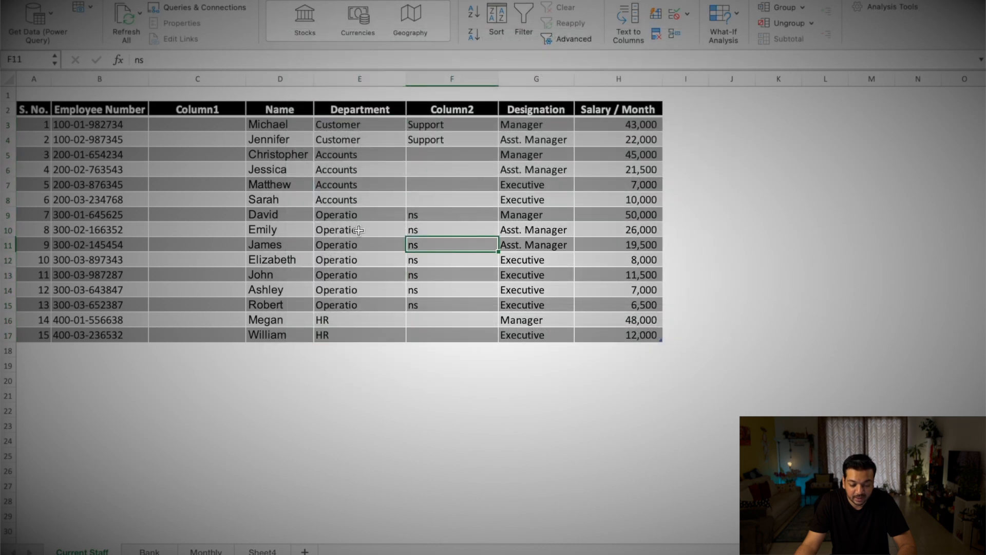
left_click_drag(375, 219, 414, 218)
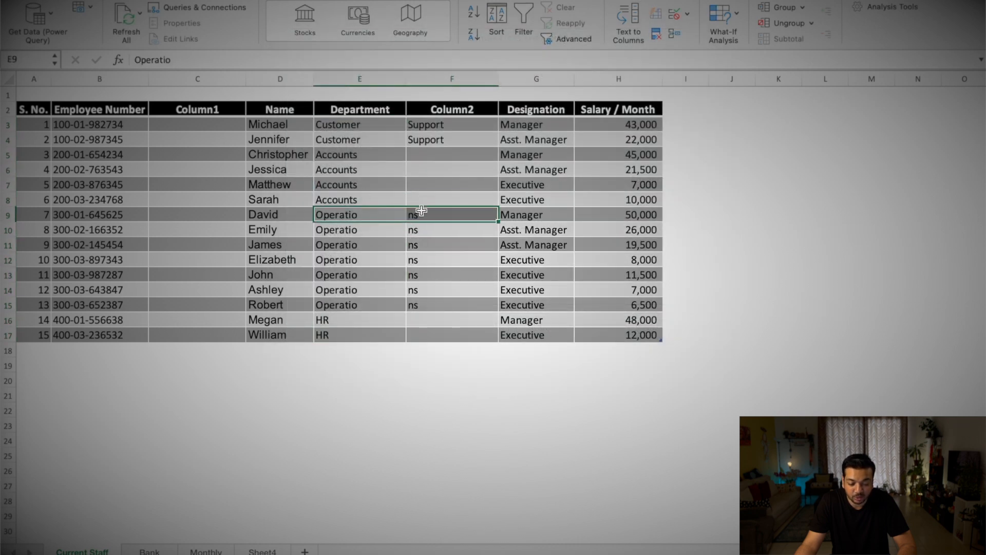
left_click(433, 250)
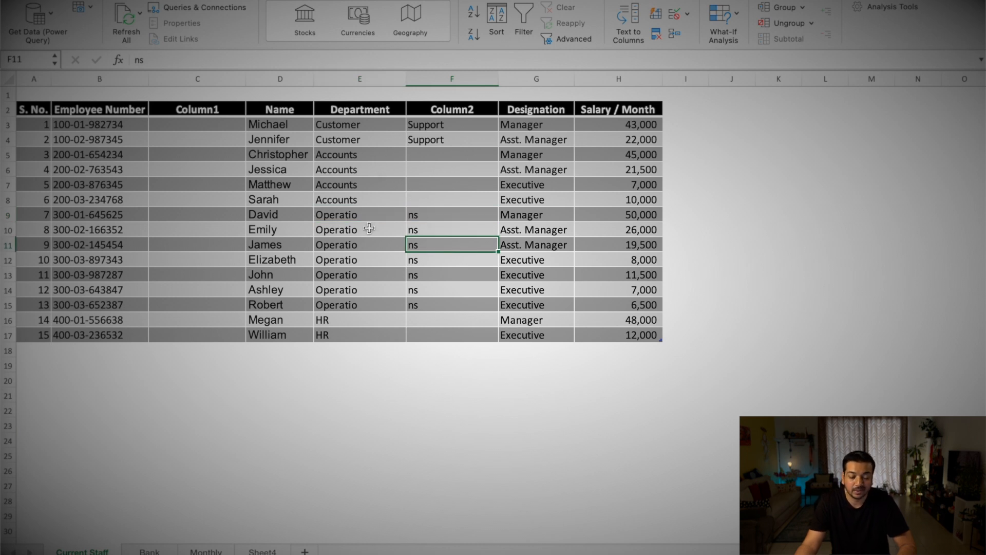
left_click(370, 289)
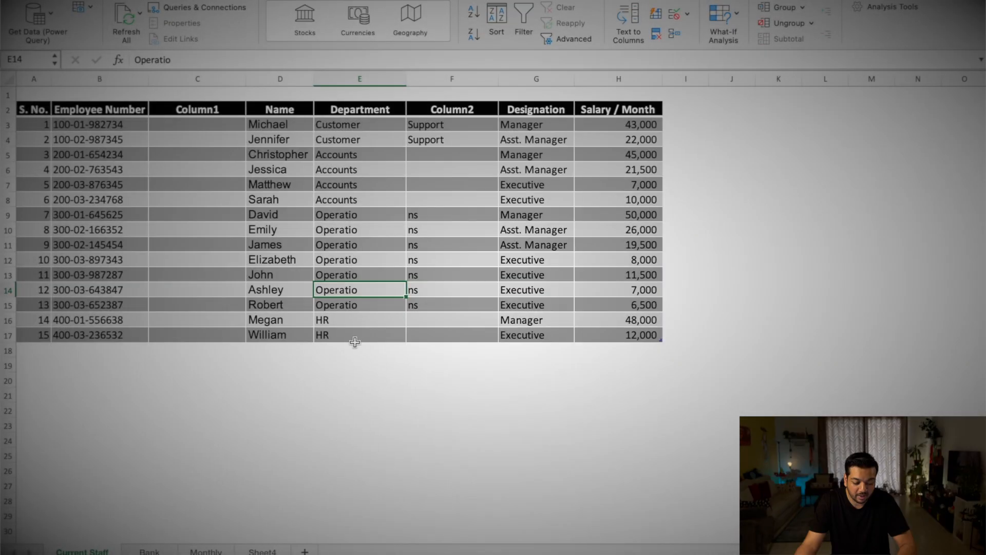
Step: Examine the comma-separated header and transaction entries in column A of the Bank sheet
key("ctrl+Page_Down")
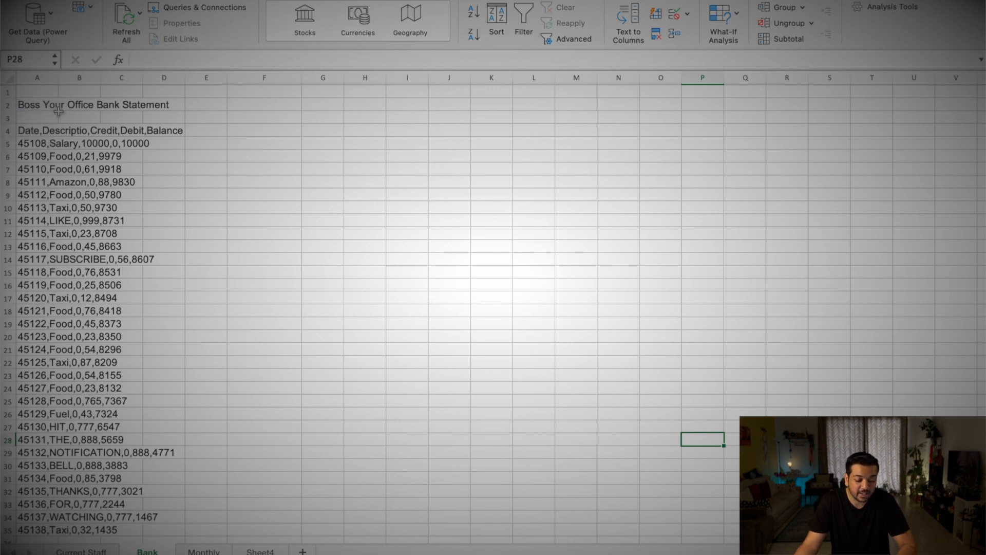
left_click(33, 133)
left_click_drag(33, 134, 38, 195)
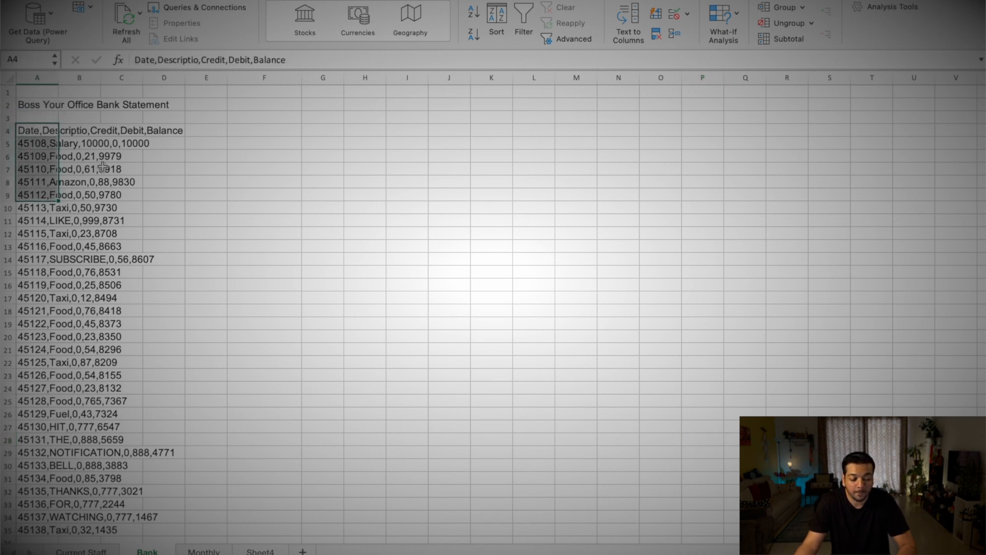
left_click(114, 169)
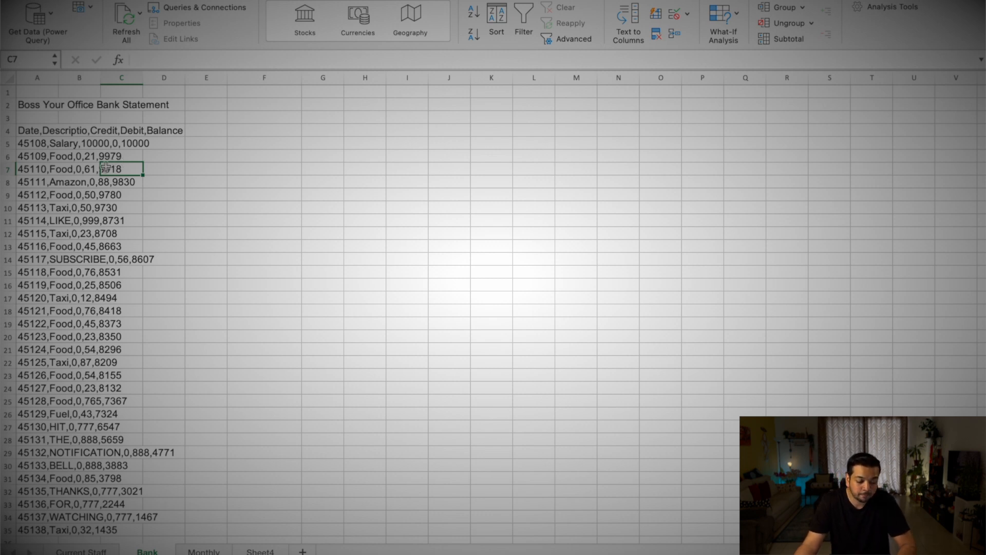
left_click(32, 144)
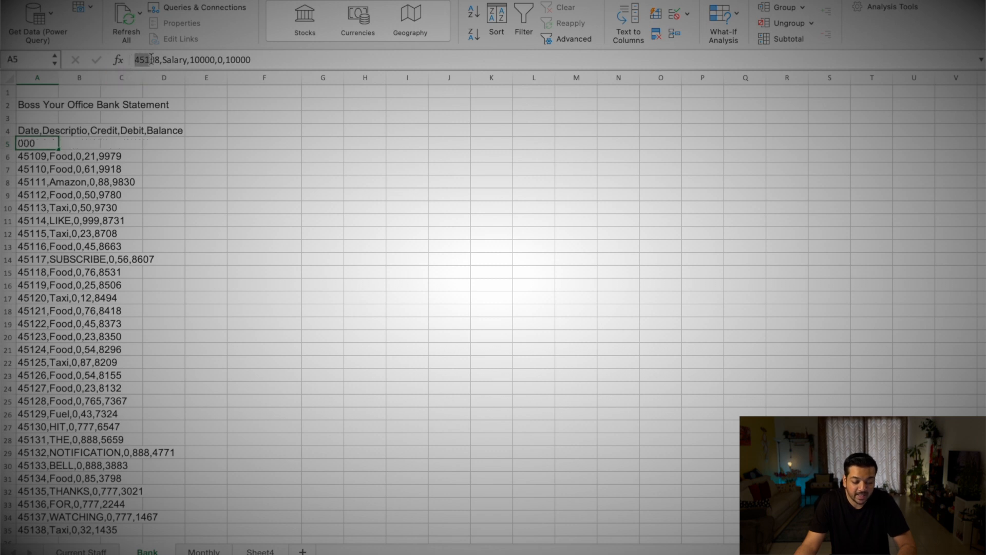
left_click(163, 60)
left_click_drag(170, 60, 212, 61)
left_click(225, 60)
left_click(247, 181)
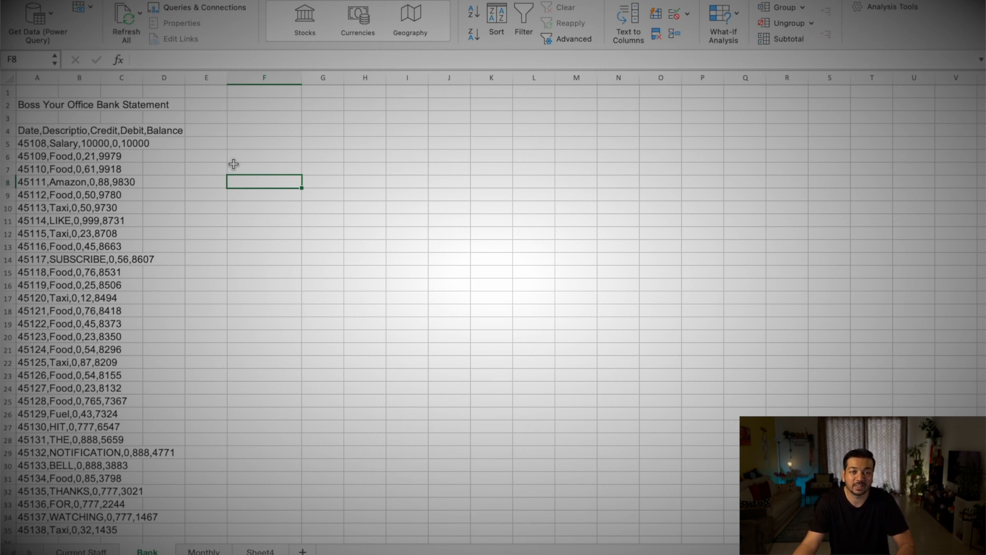
Step: Split the bank statement text in A4:A35 into separate columns using only the comma as delimiter
left_click_drag(26, 132, 23, 492)
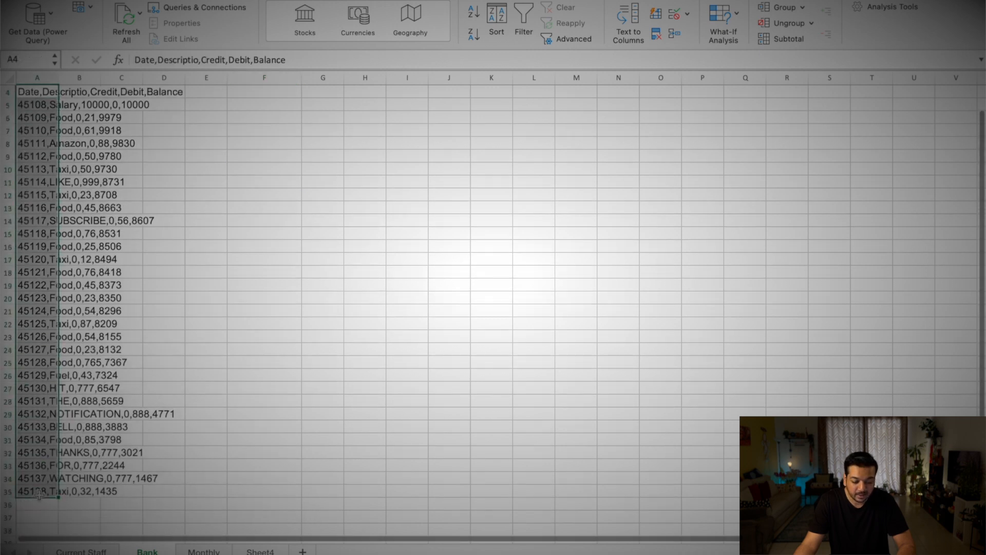
left_click(621, 18)
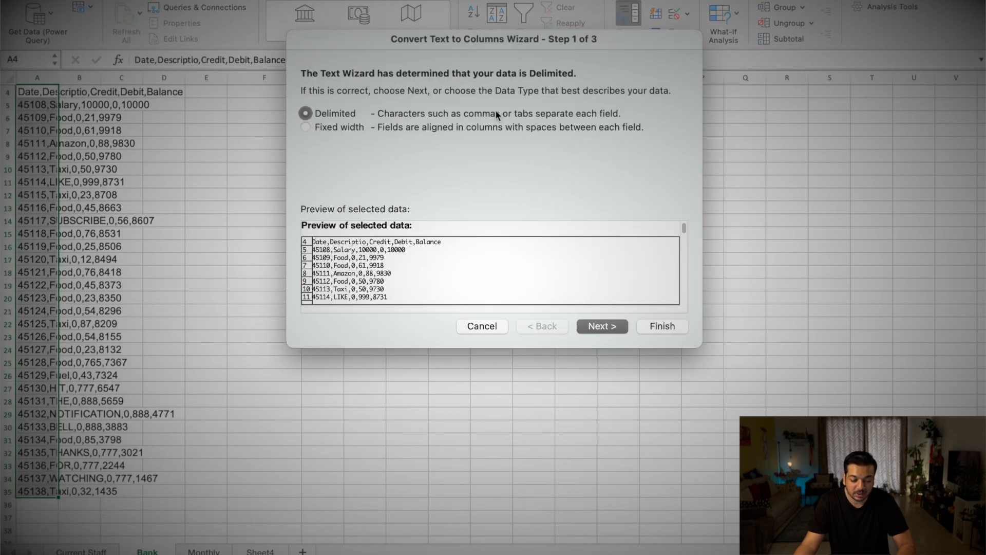
left_click(620, 335)
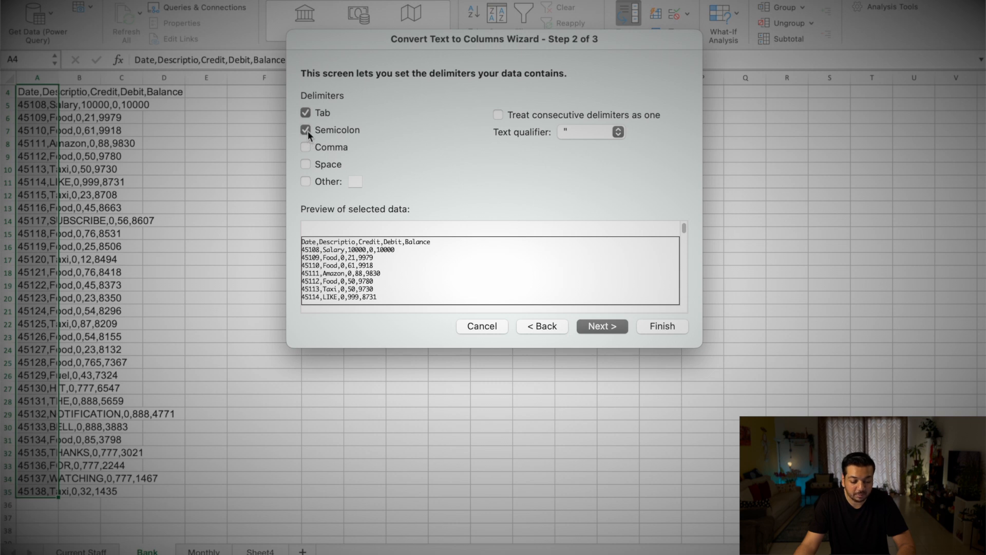
left_click(308, 167)
left_click(307, 167)
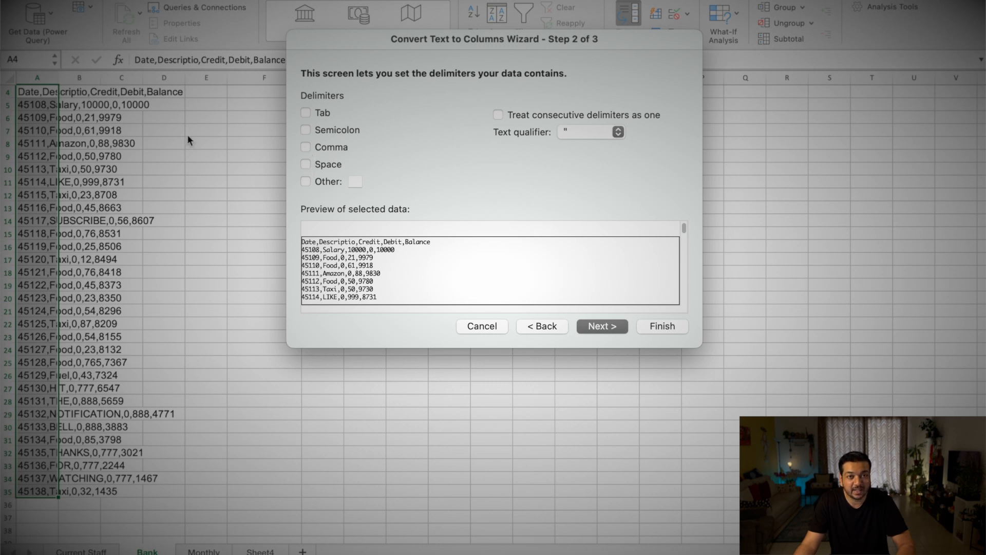
left_click(305, 147)
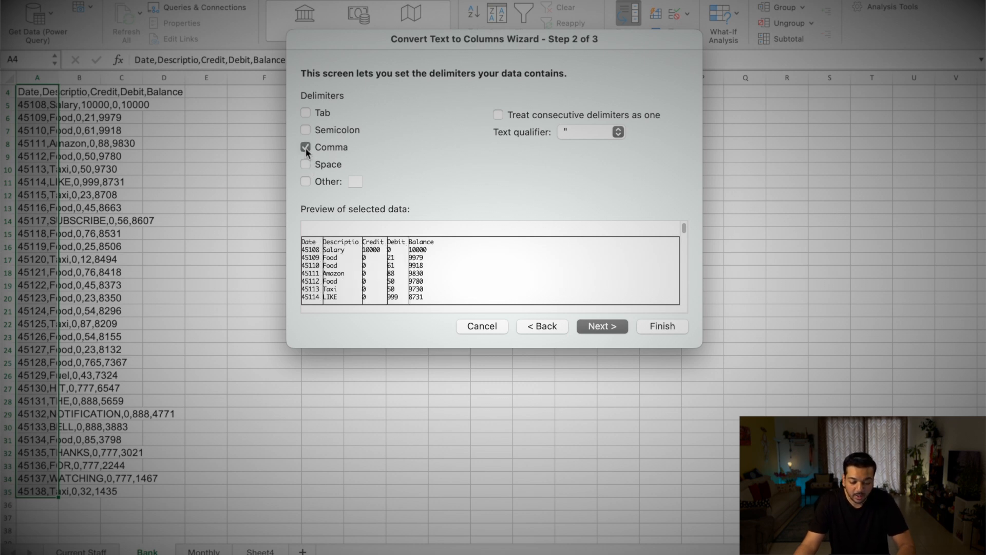
left_click(602, 325)
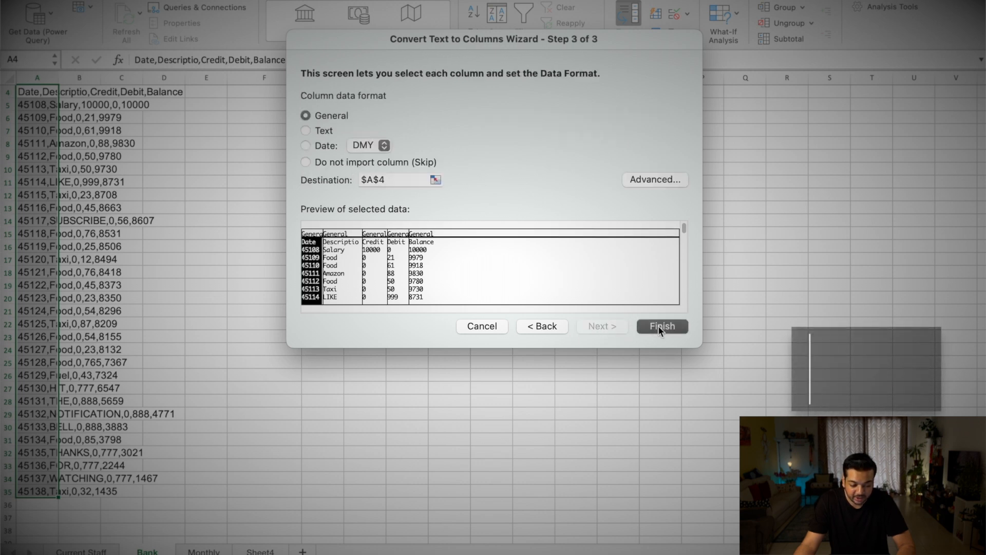
left_click(658, 326)
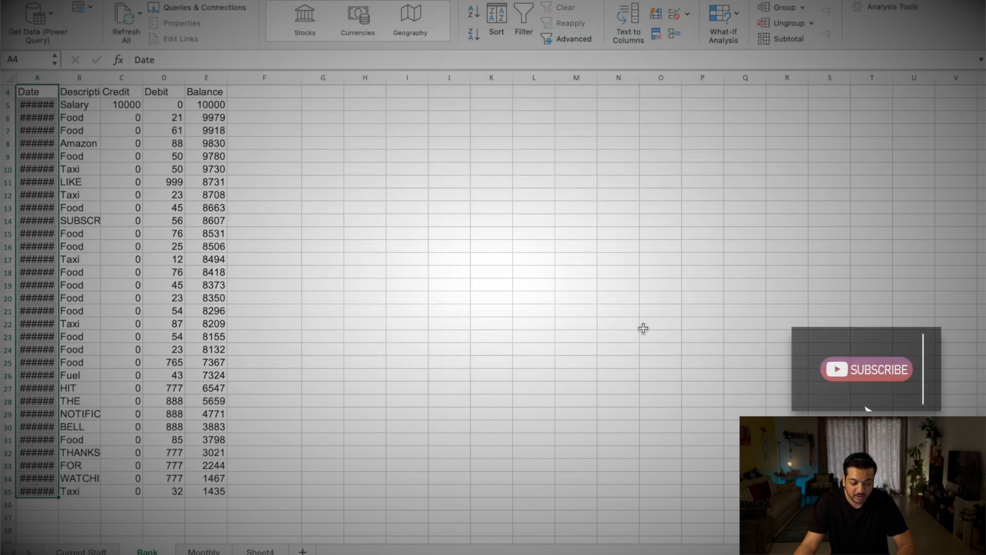
Step: Autofit the widths of columns A to D to their contents
double_click(51, 76)
left_click(77, 90)
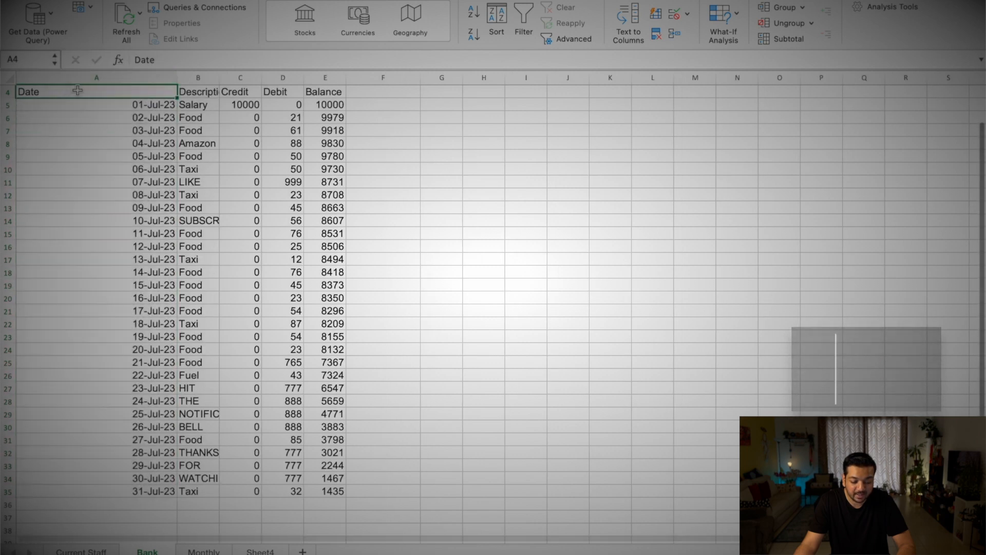
double_click(219, 78)
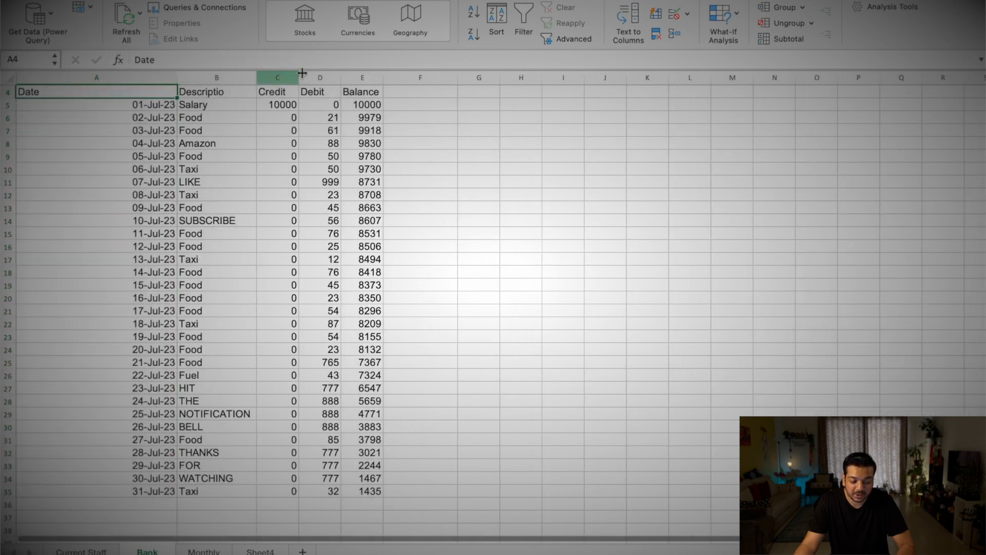
double_click(302, 73)
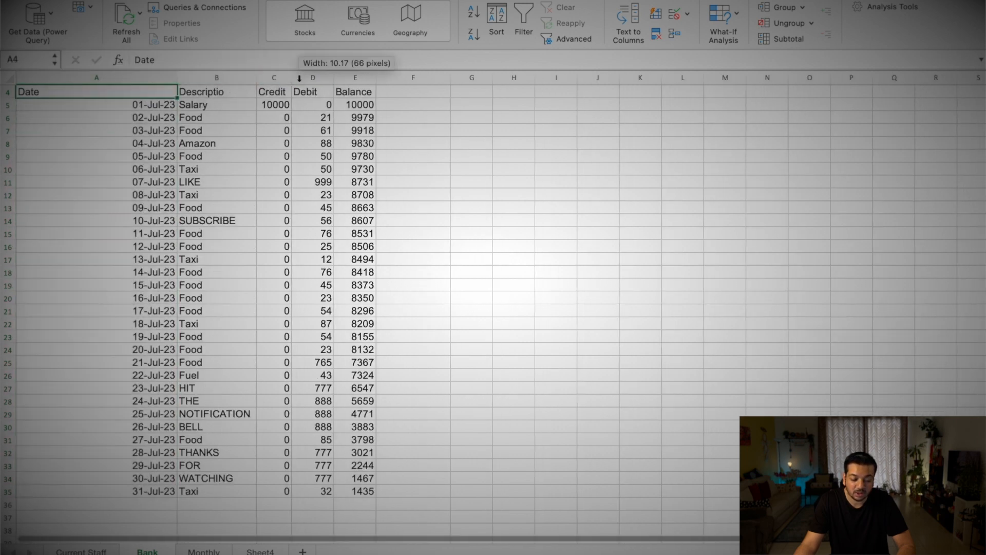
double_click(334, 77)
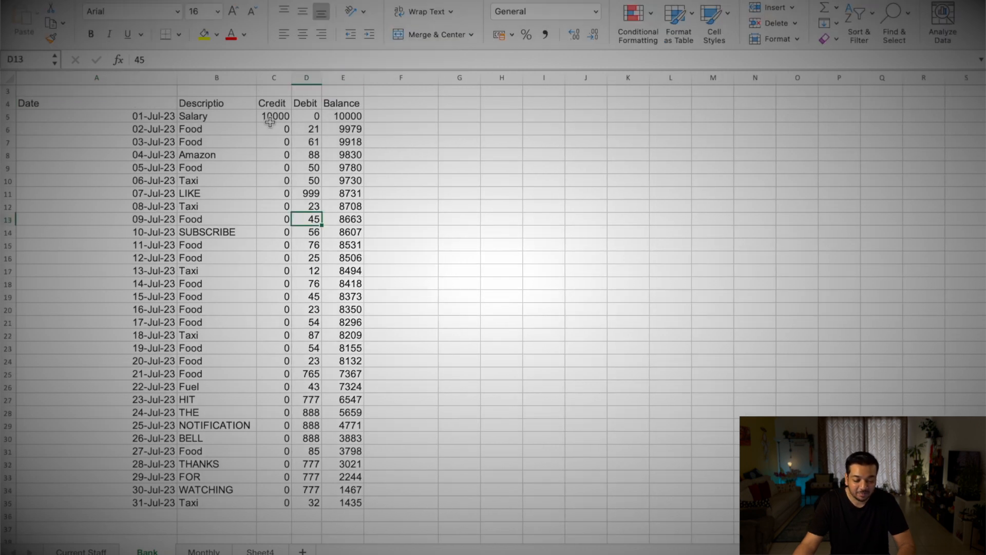
Step: Apply the comma number style to C5:E35 and total the Credit and Debit columns in row 36
left_click_drag(272, 116, 342, 503)
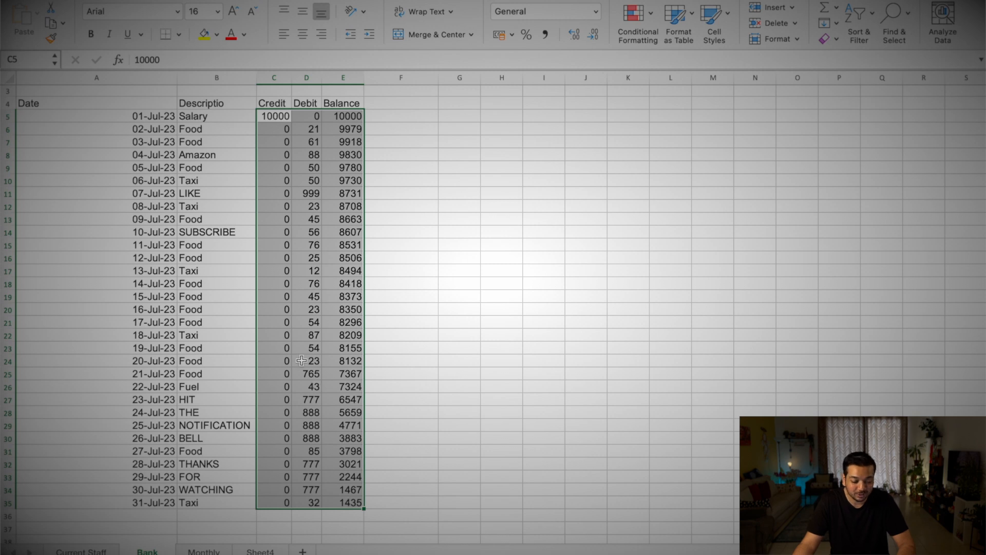
left_click(546, 35)
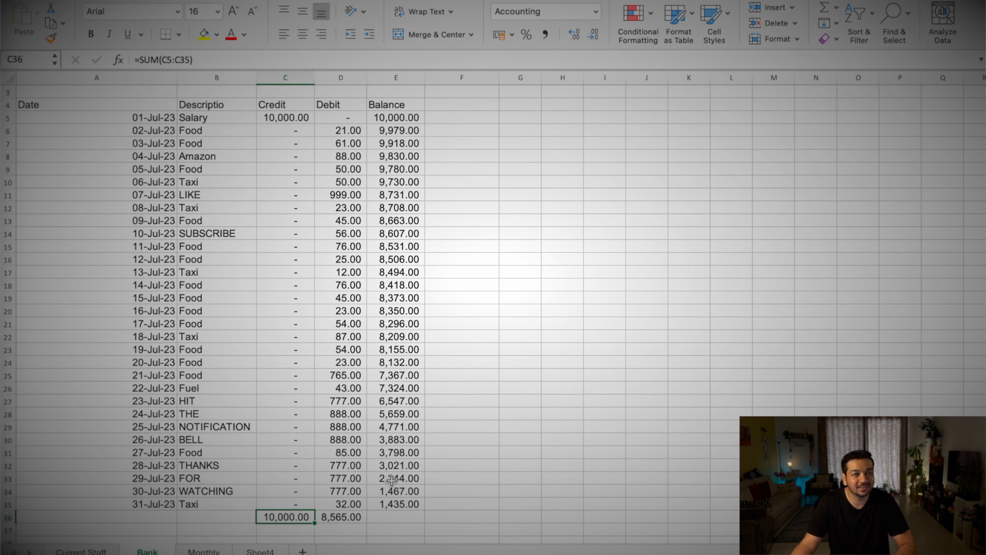
Step: Enter "Like and sub below and thanks for watching" in cell F10
double_click(470, 178)
type("Like and sub below and thanks for watching,")
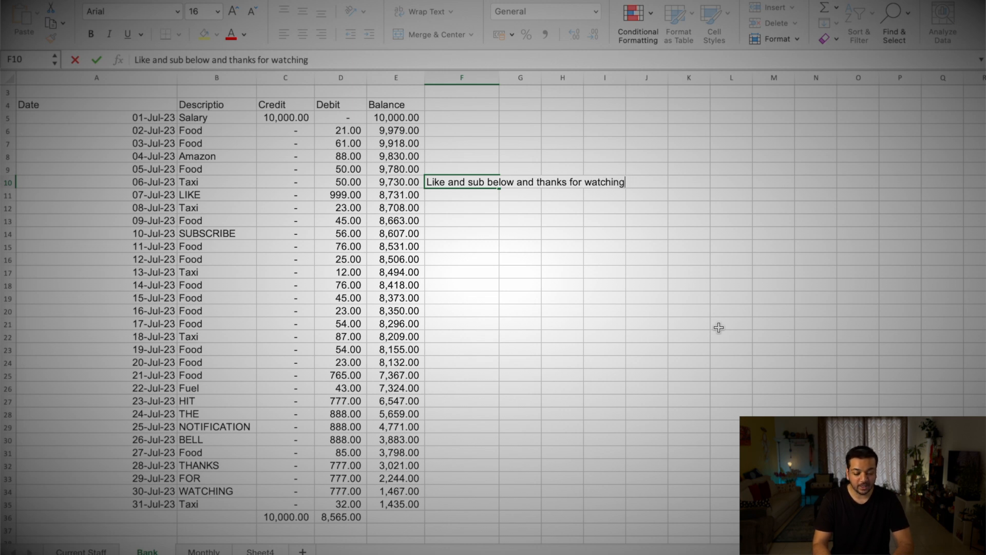
key("Return")
key("Up")
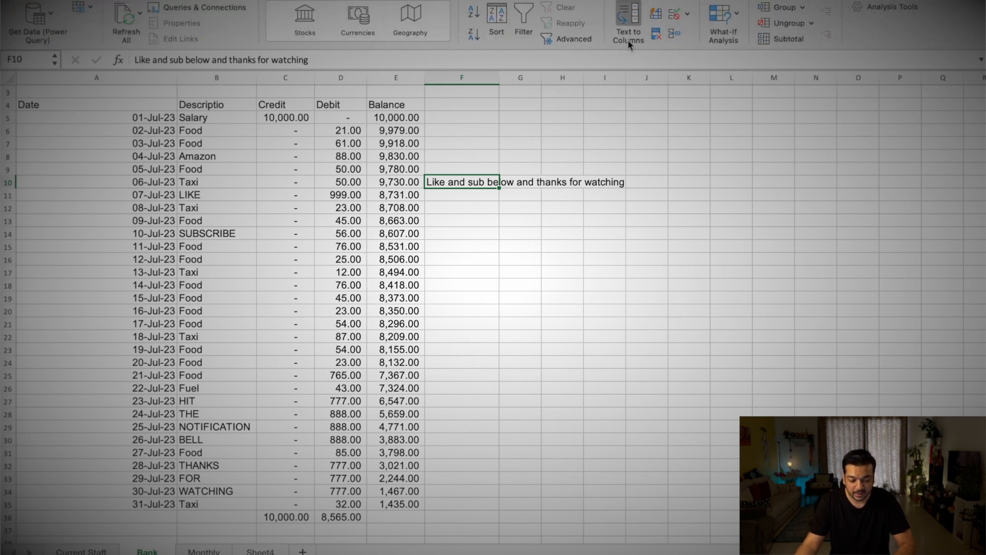
Step: Split the sentence in F10 into one word per cell using only the space delimiter, treating consecutive delimiters as one, and check the words
left_click(628, 39)
left_click(338, 113)
left_click(612, 326)
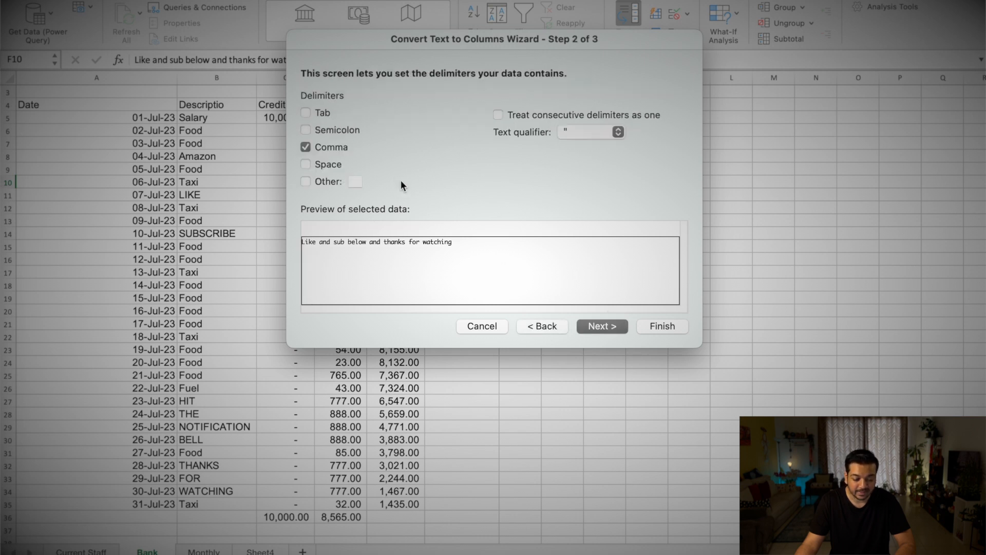
left_click(333, 165)
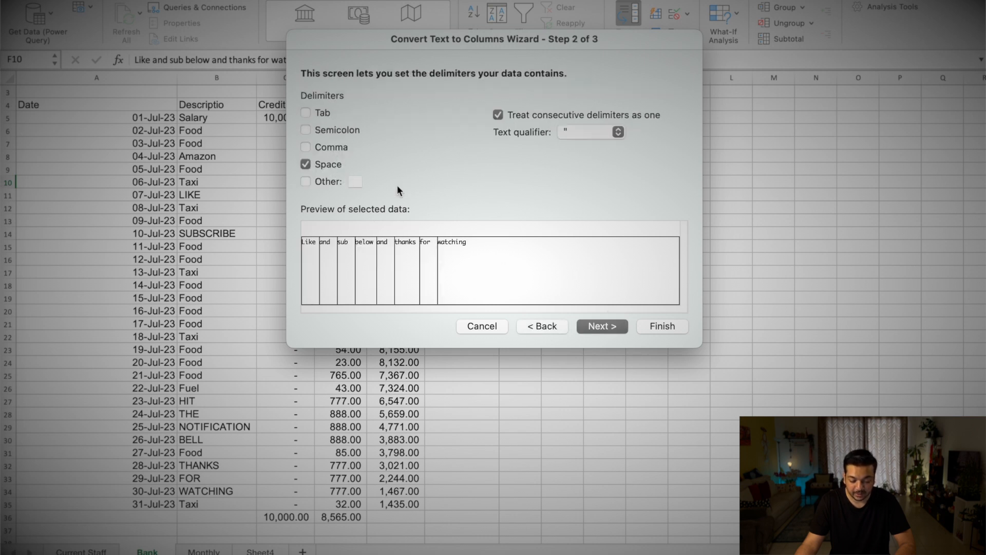
left_click(671, 328)
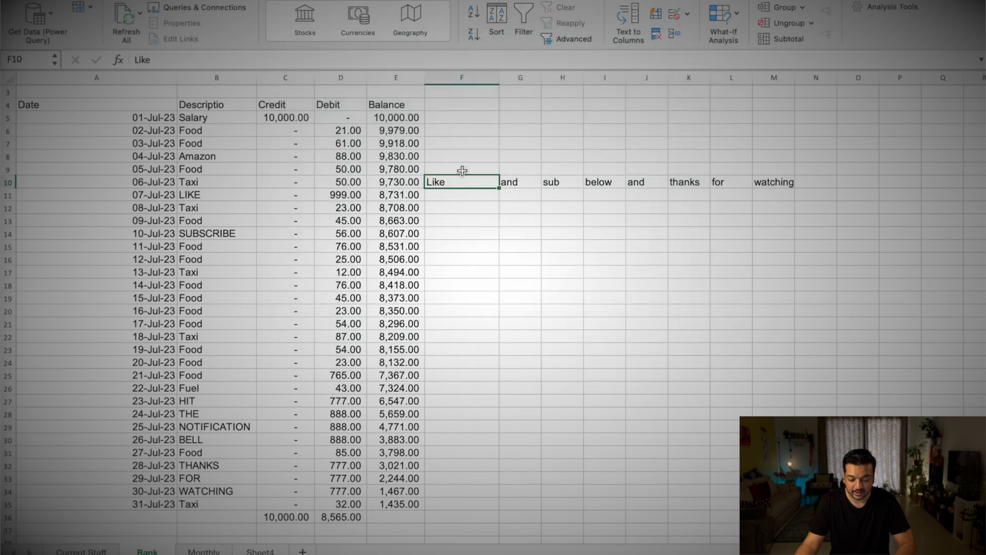
left_click(507, 184)
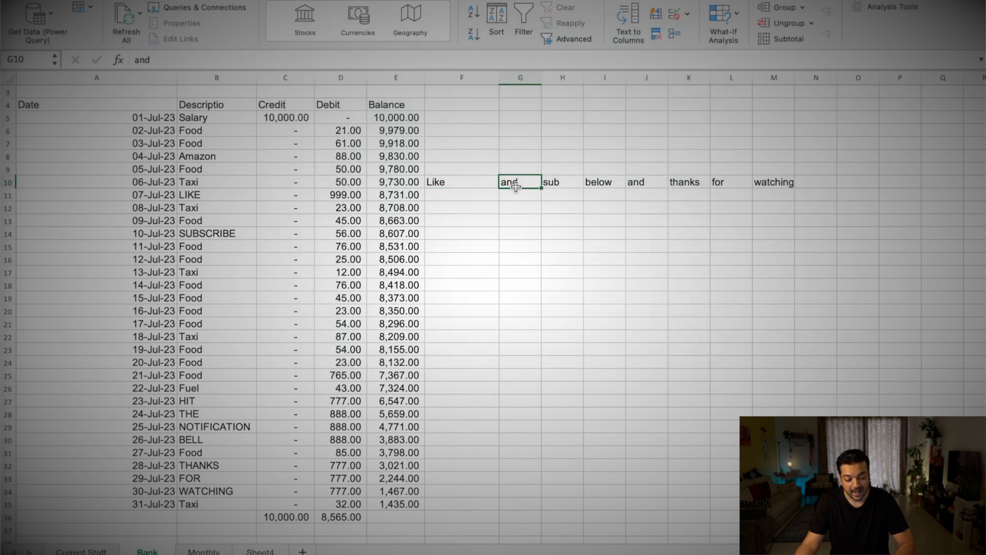
left_click(563, 186)
left_click(618, 186)
left_click(770, 198)
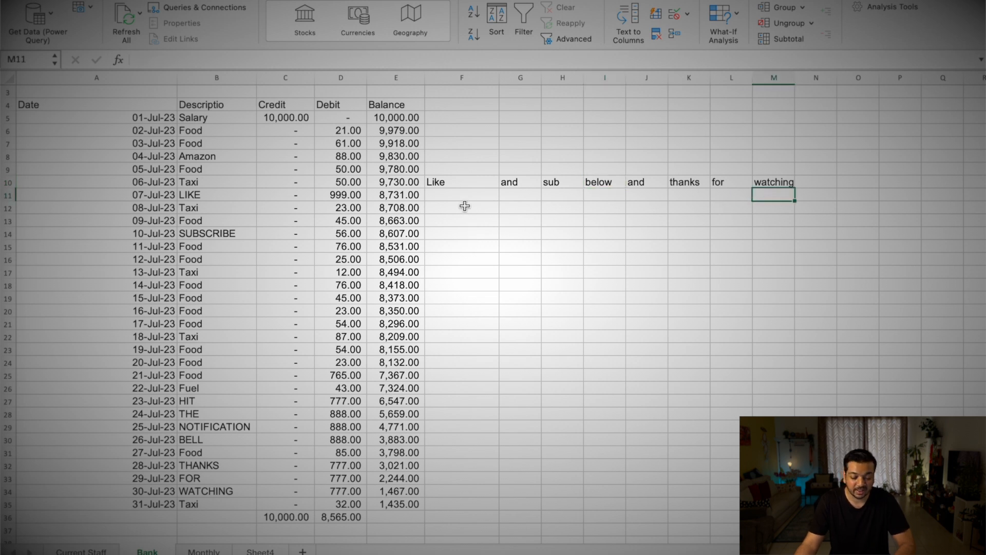
Step: Try a custom delimiter instead of space for cell F10 in Text to Columns, and cancel the conversion
left_click(457, 181)
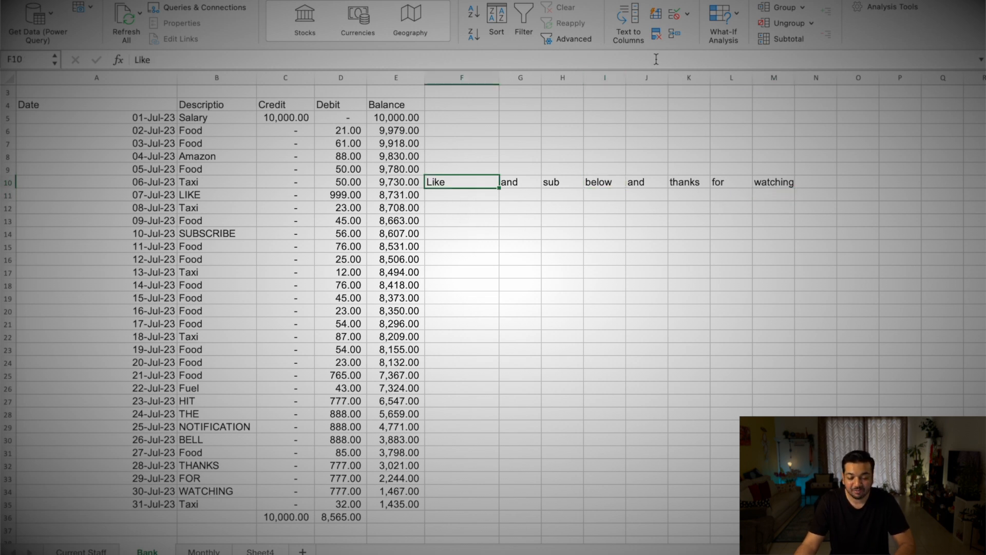
left_click(618, 31)
left_click(603, 323)
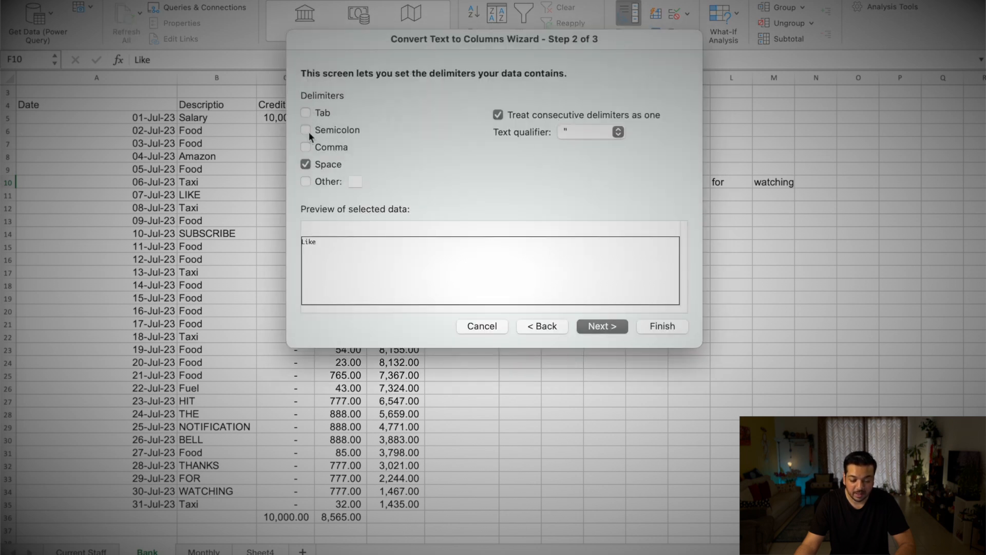
left_click(310, 166)
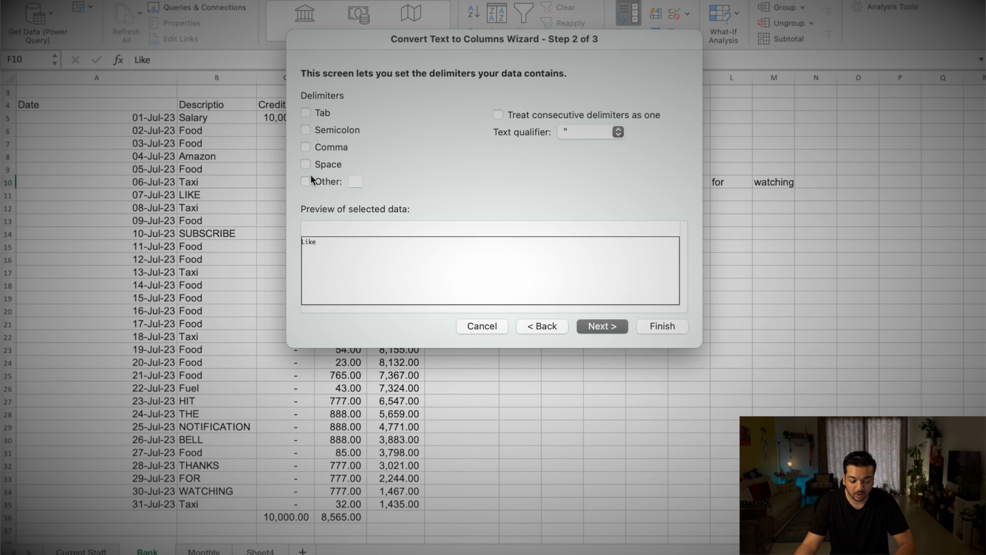
left_click(306, 182)
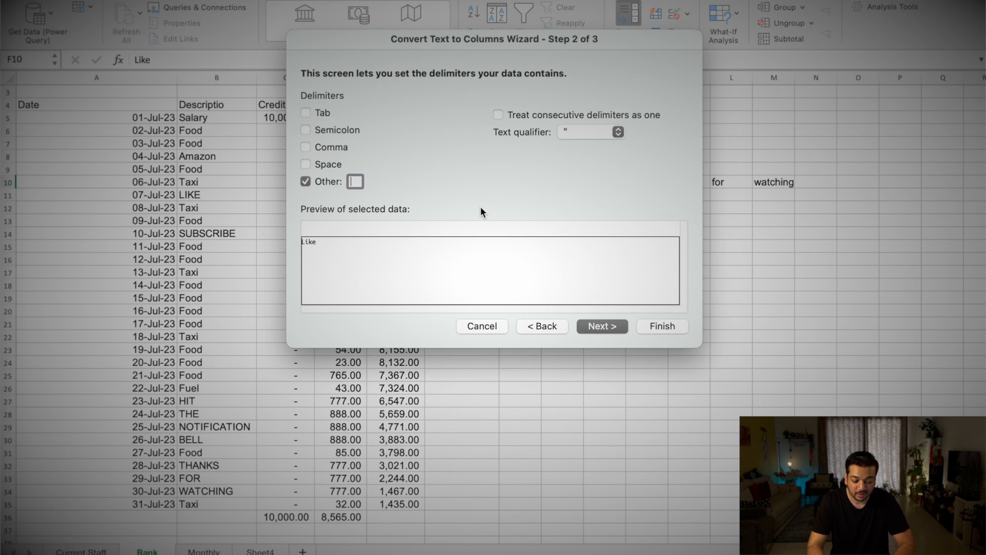
type("+")
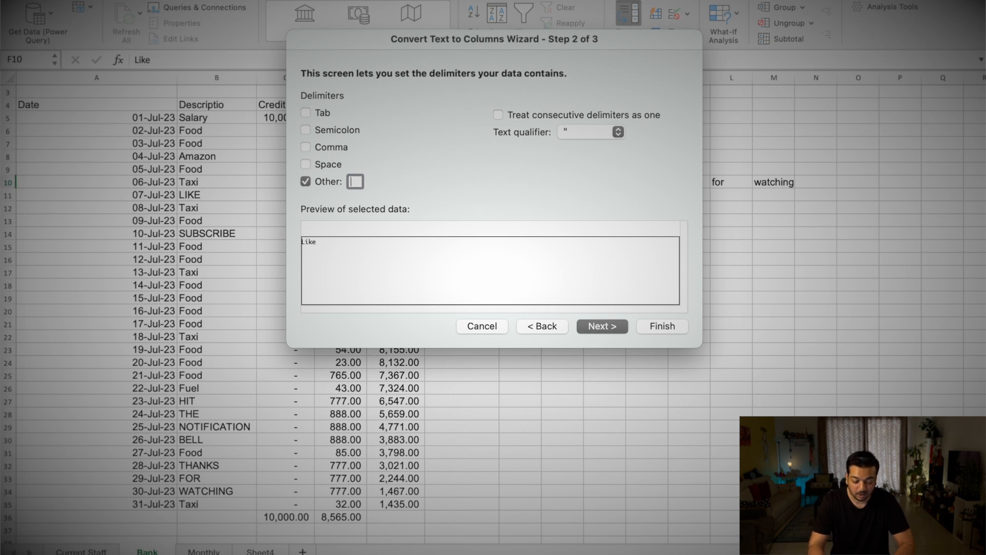
type(")")
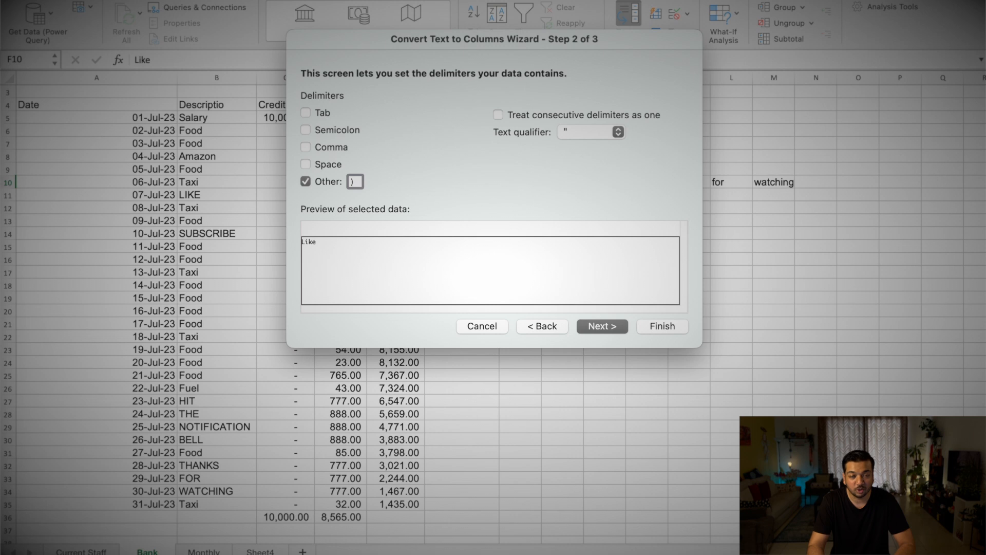
key("BackSpace")
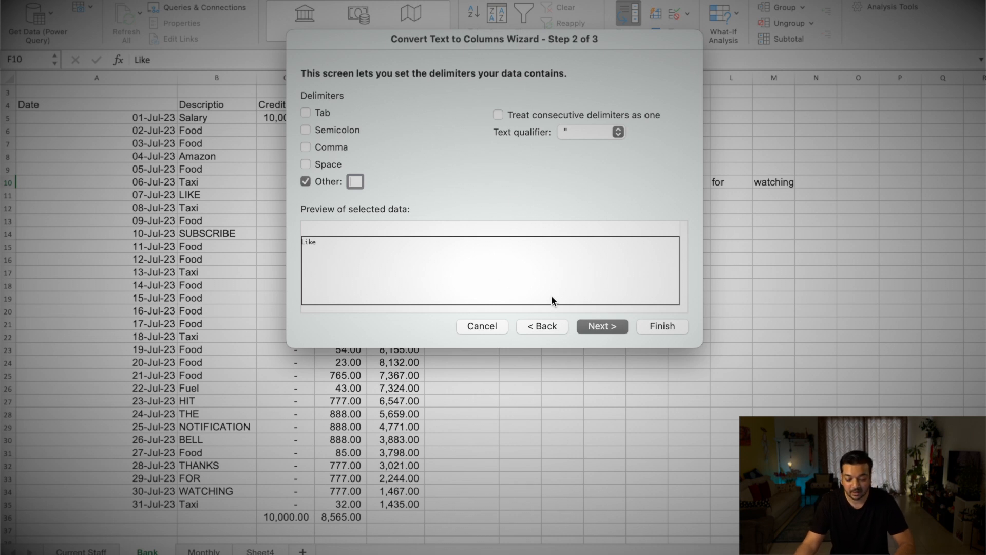
left_click(491, 333)
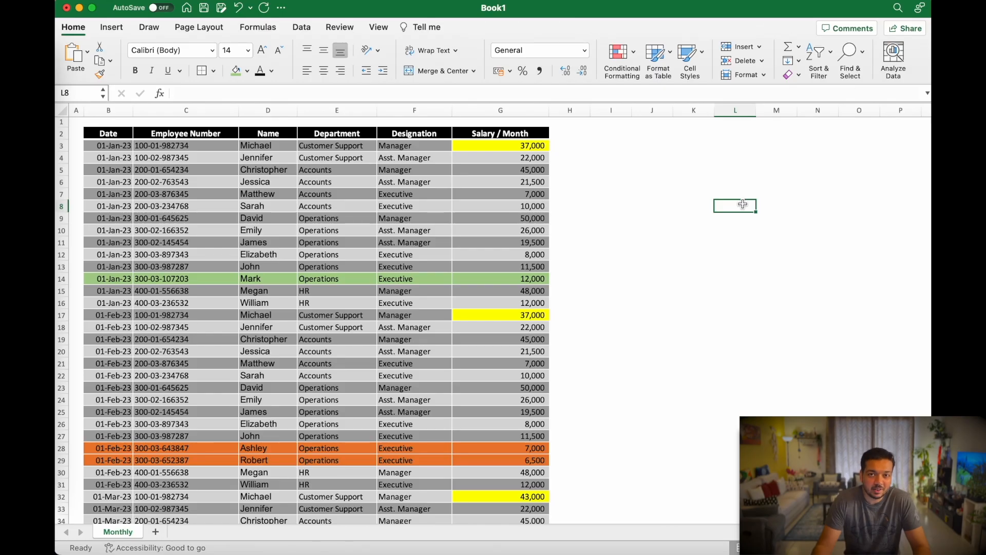
Step: Start a PivotTable from the whole salary table, headers included, and check the rows its source range covers
left_click_drag(105, 133, 503, 550)
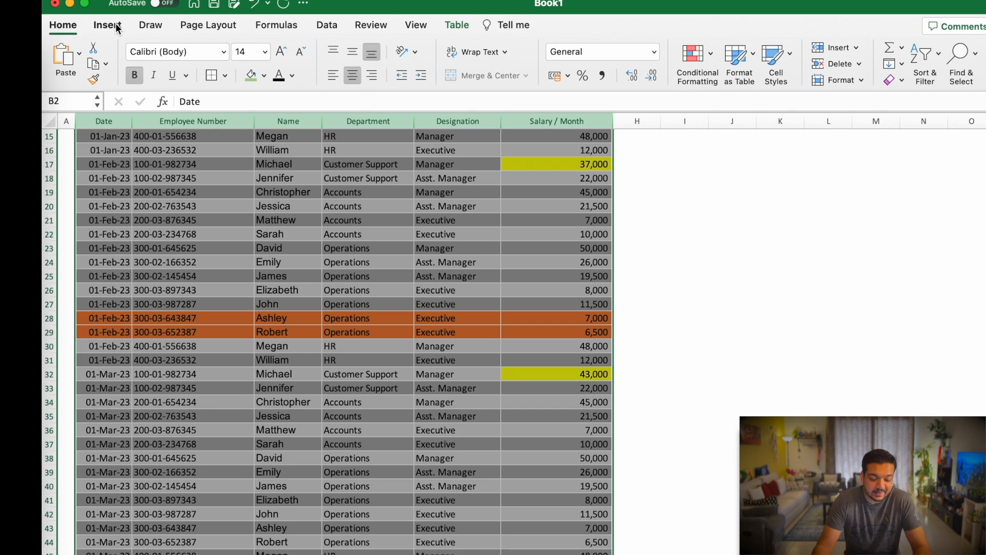
left_click(113, 28)
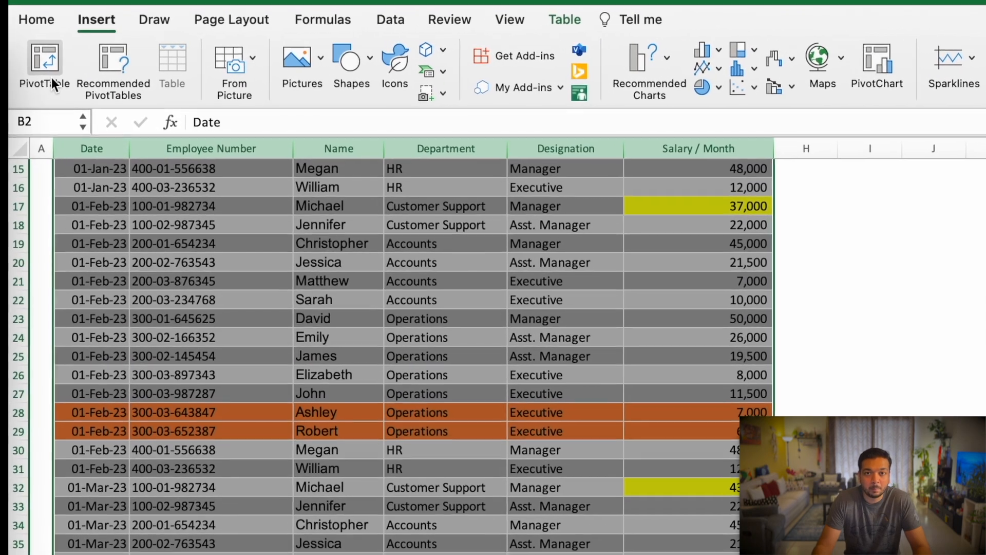
left_click(61, 72)
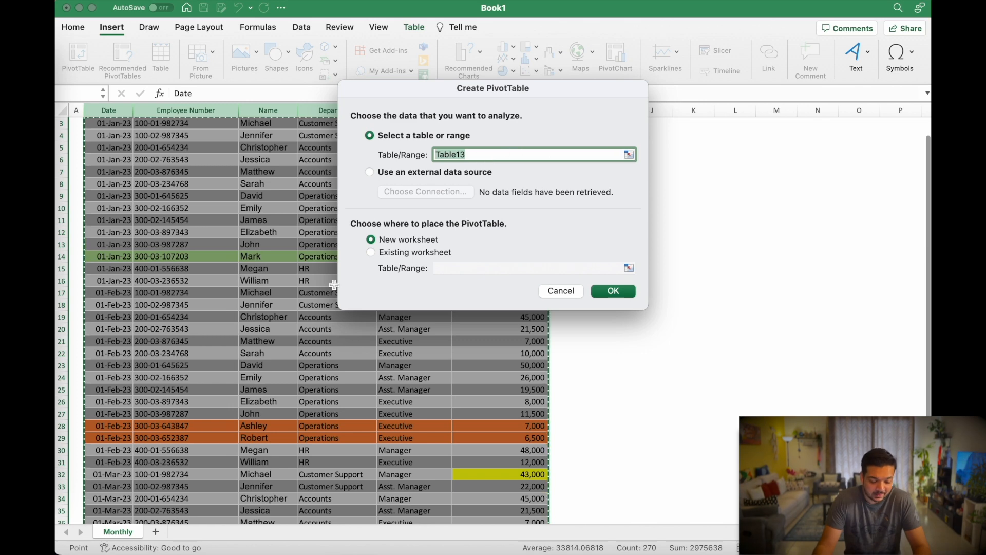
scroll(177, 311, "down", 3)
scroll(177, 311, "down", 10)
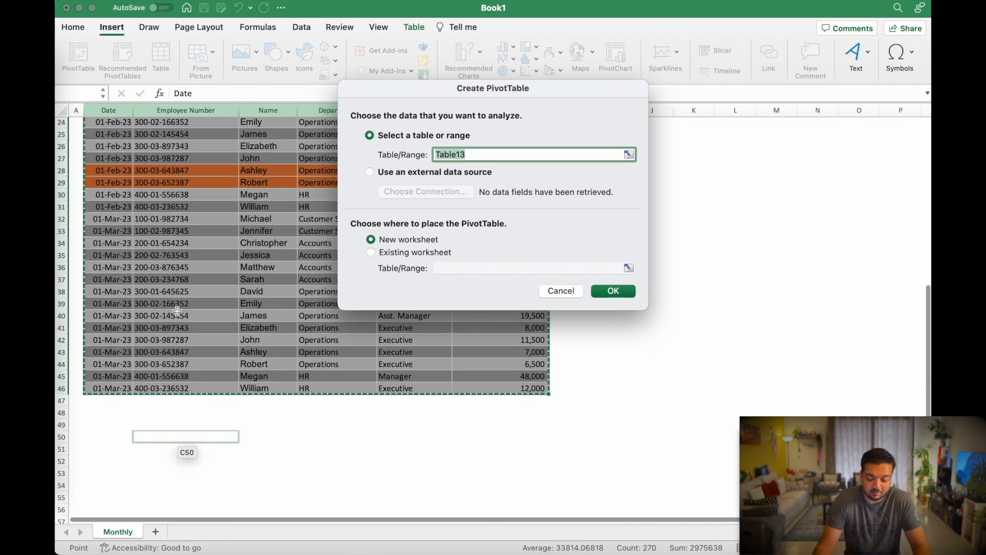
scroll(180, 319, "up", 13)
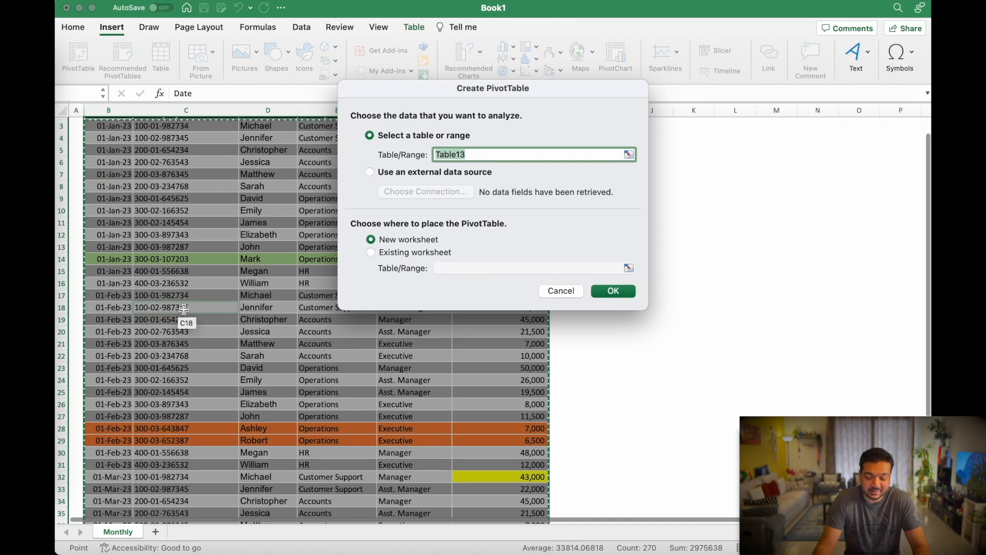
Step: Try cells C7:F15 as the PivotTable source range, and reselect the entire table, Table13, as the source
left_click(629, 154)
left_click_drag(136, 172, 441, 270)
scroll(437, 226, "up", 2)
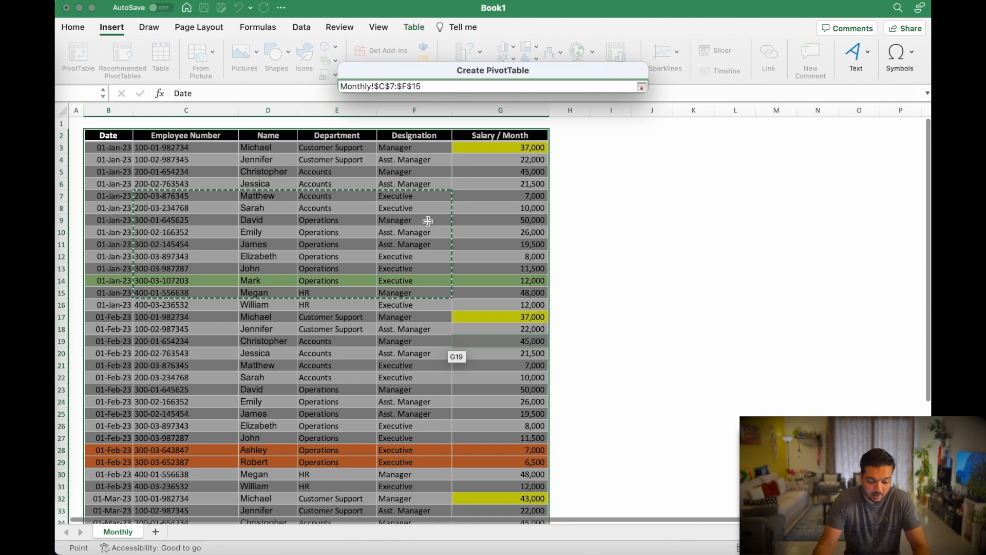
left_click_drag(107, 132, 525, 179)
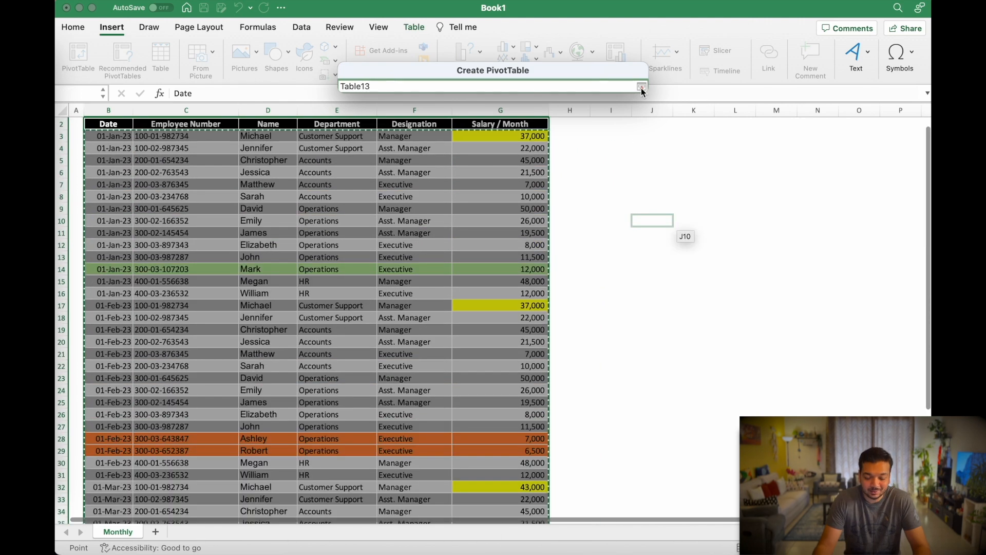
left_click(641, 87)
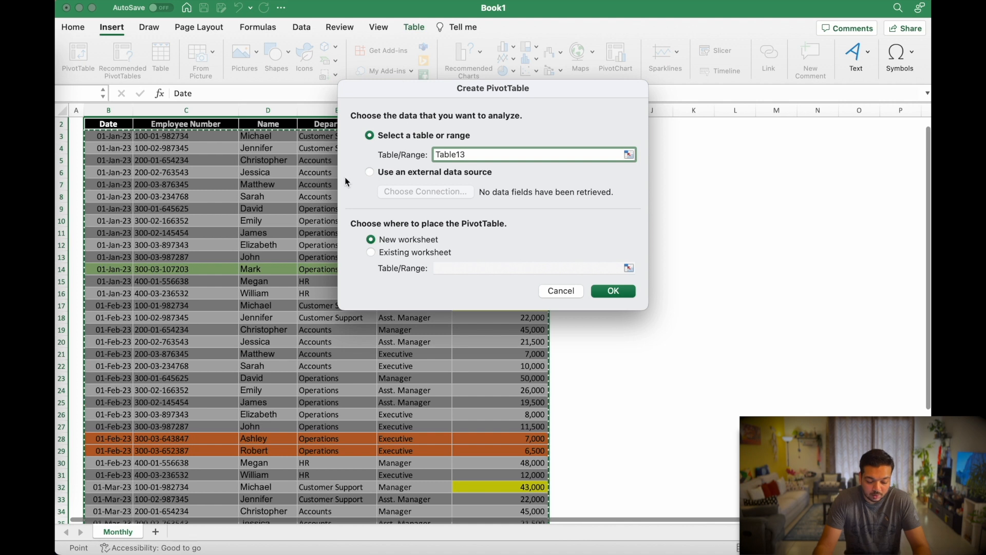
Step: Look at the external data source option, keep Table13 as the source, and create the PivotTable on a new worksheet
left_click(370, 172)
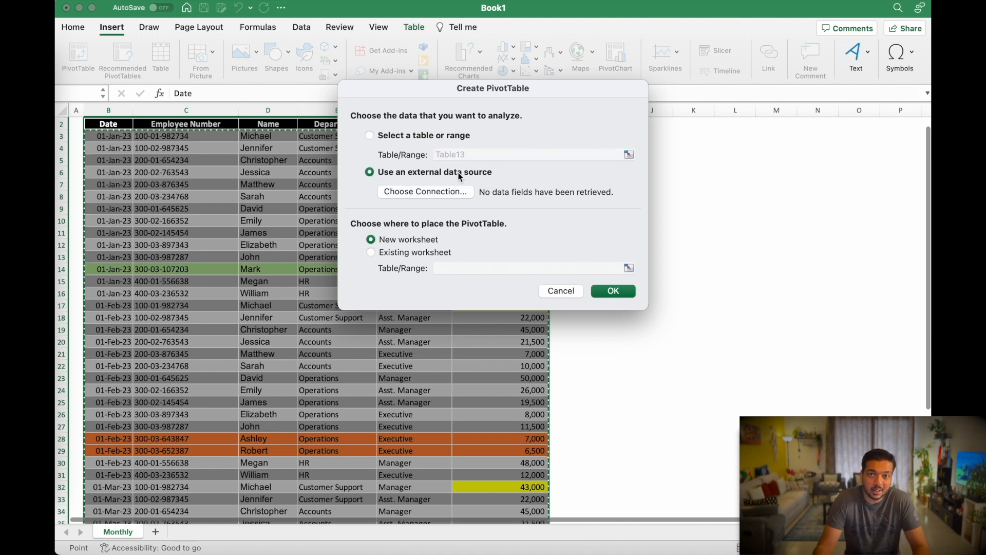
left_click(370, 135)
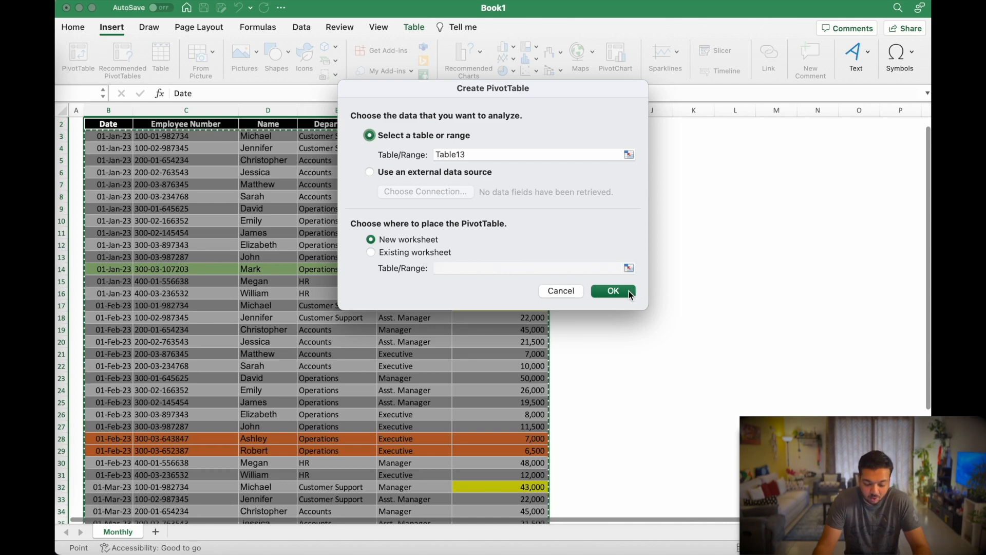
left_click(613, 291)
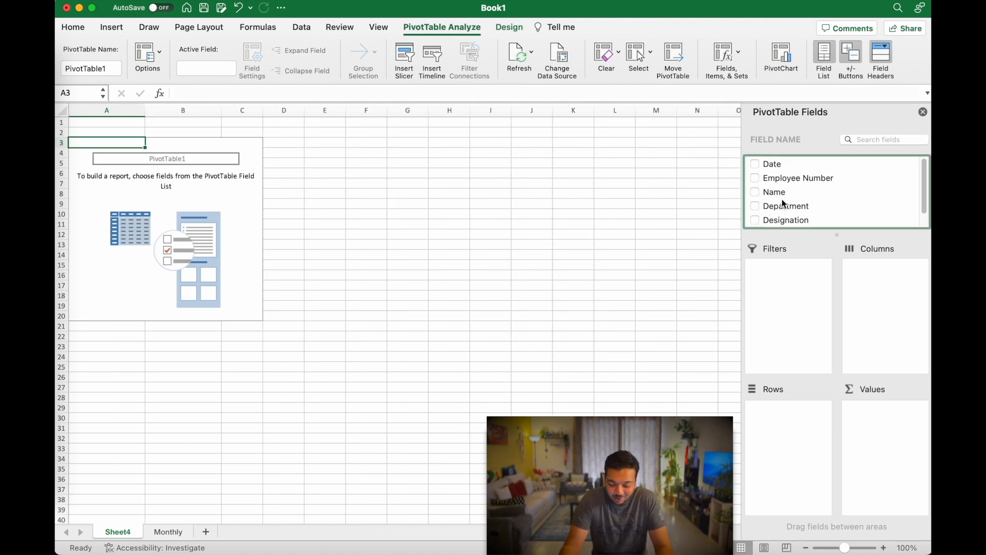
Step: Build the PivotTable with Department as rows and the sum of Salary / Month as values, and check the department totals
left_click(755, 207)
scroll(826, 189, "down", 1)
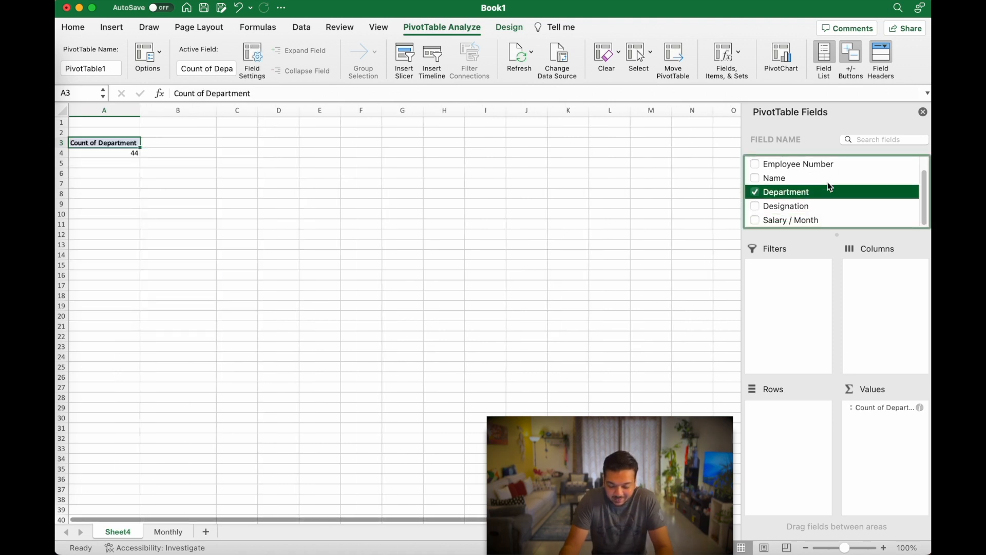
left_click(757, 220)
left_click(755, 220)
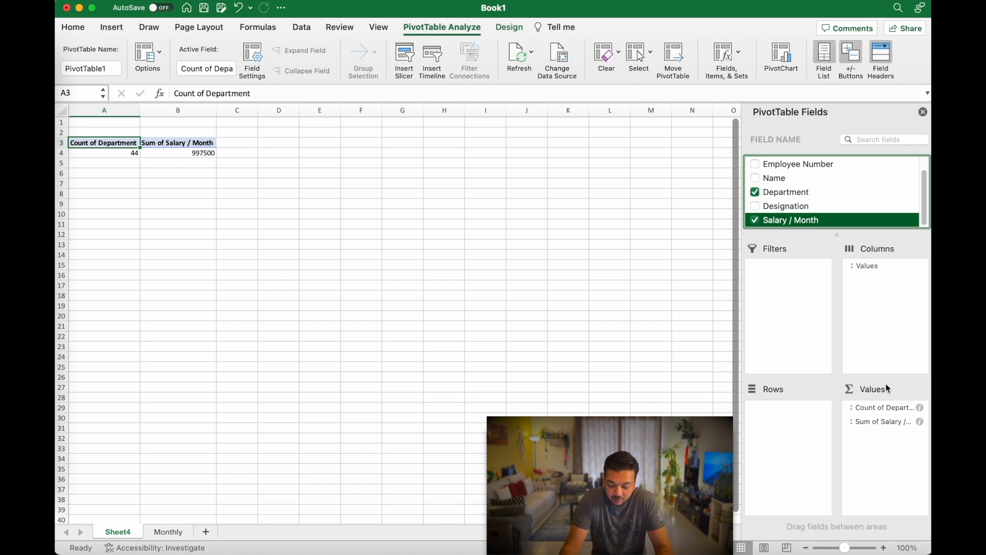
left_click(856, 411)
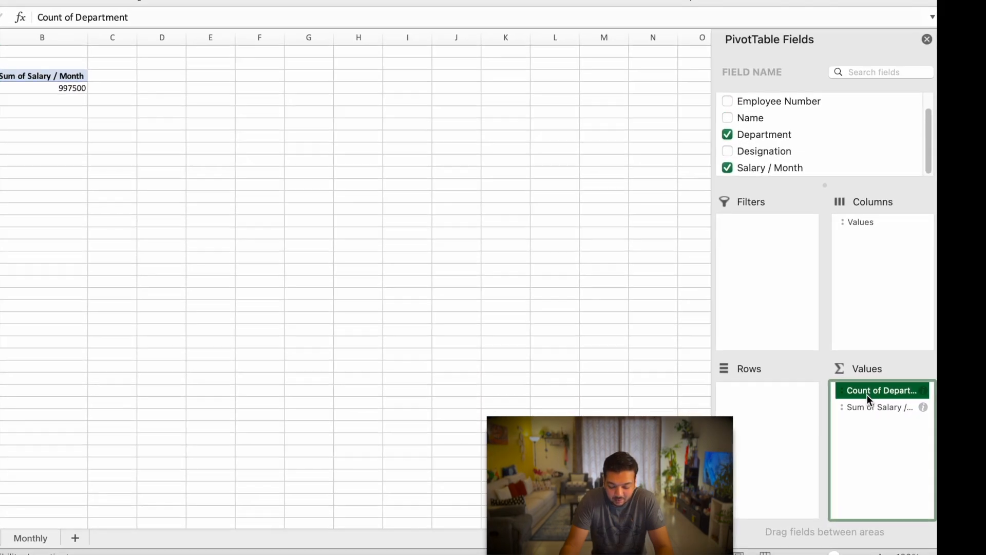
left_click_drag(867, 394, 743, 382)
left_click_drag(648, 316, 697, 336)
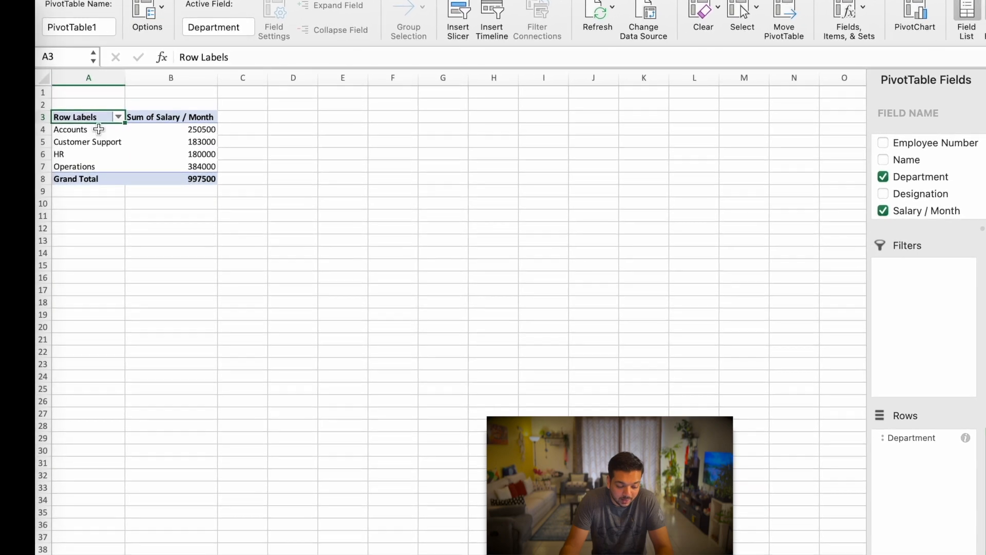
left_click(119, 140)
left_click(203, 126)
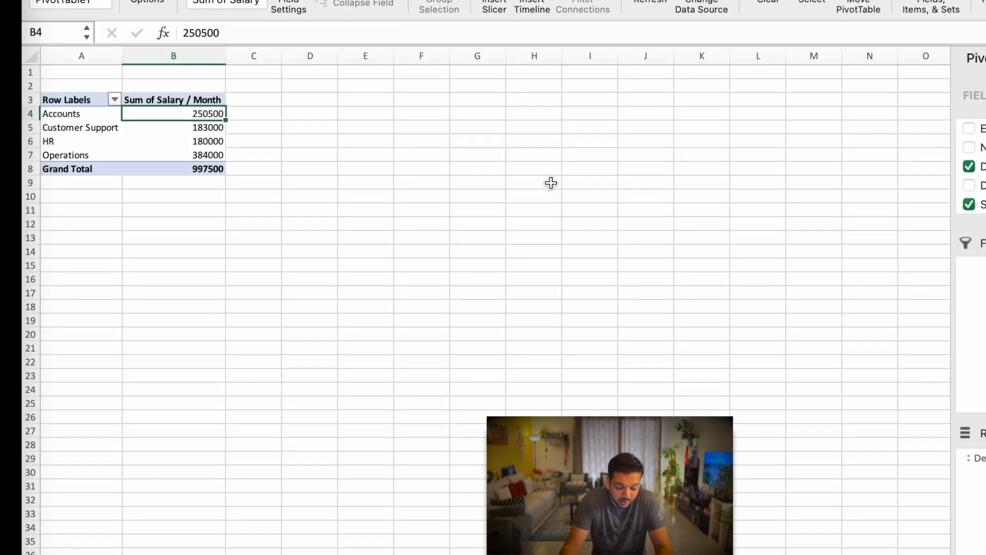
left_click(135, 123)
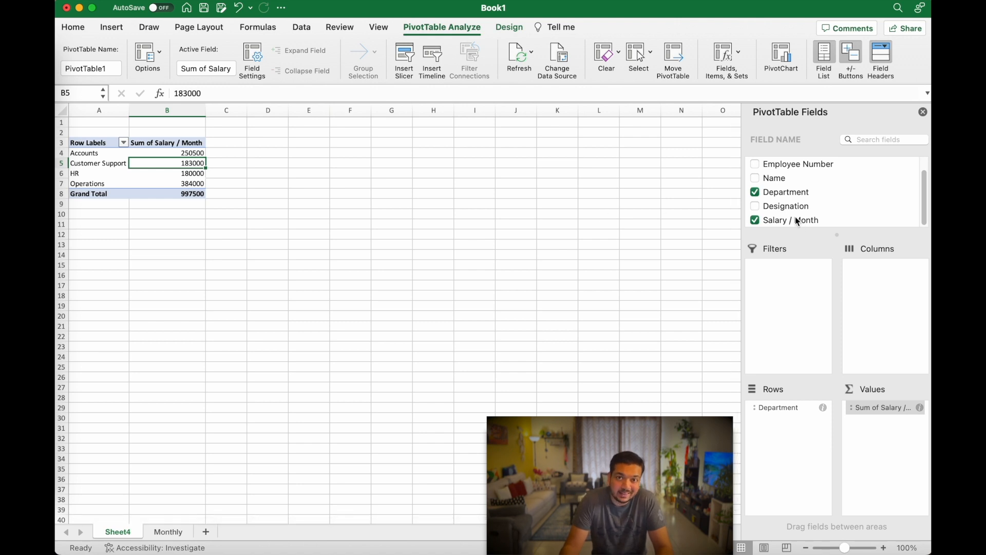
Step: Add Date to the PivotTable rows and place it above Department, grouping the departments under each date
scroll(796, 218, "up", 2)
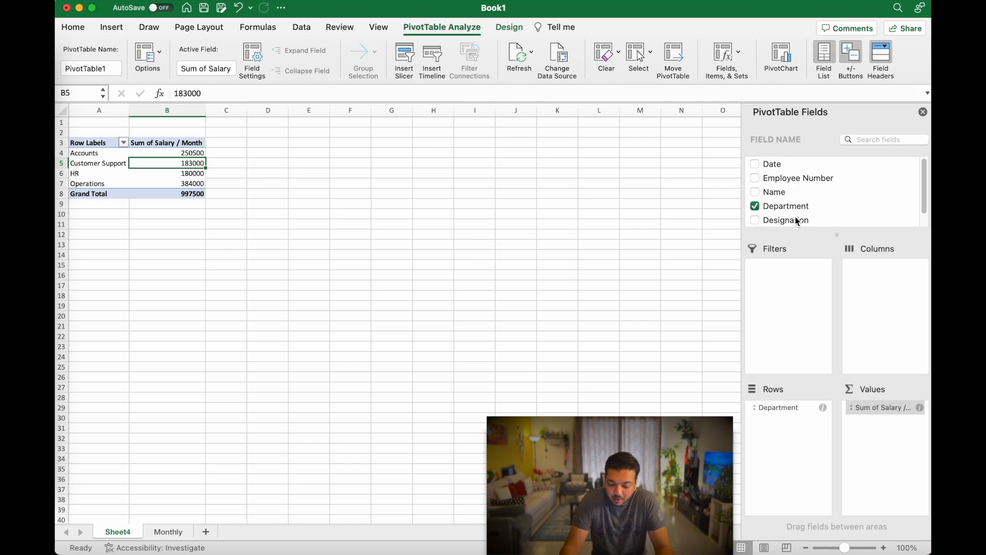
left_click(755, 164)
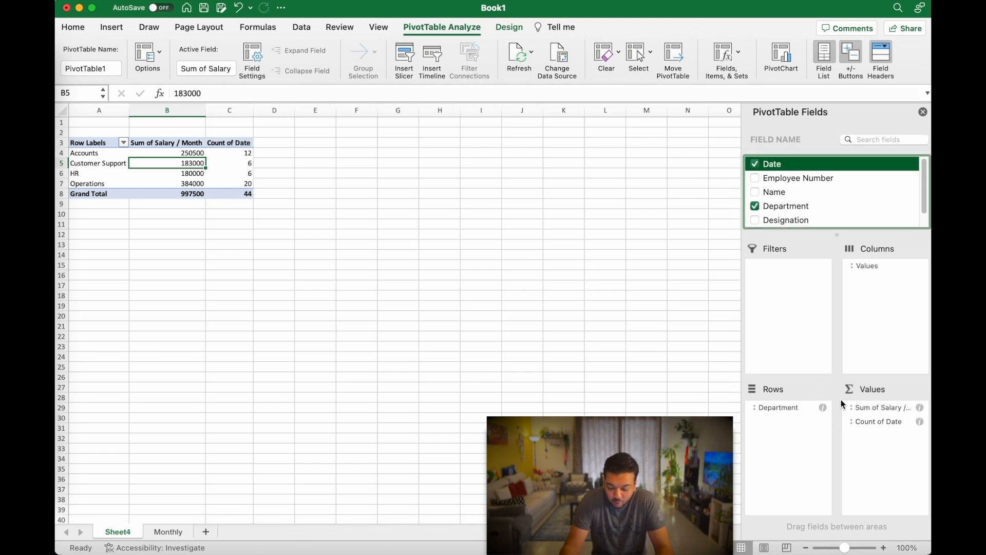
left_click_drag(864, 424, 799, 421)
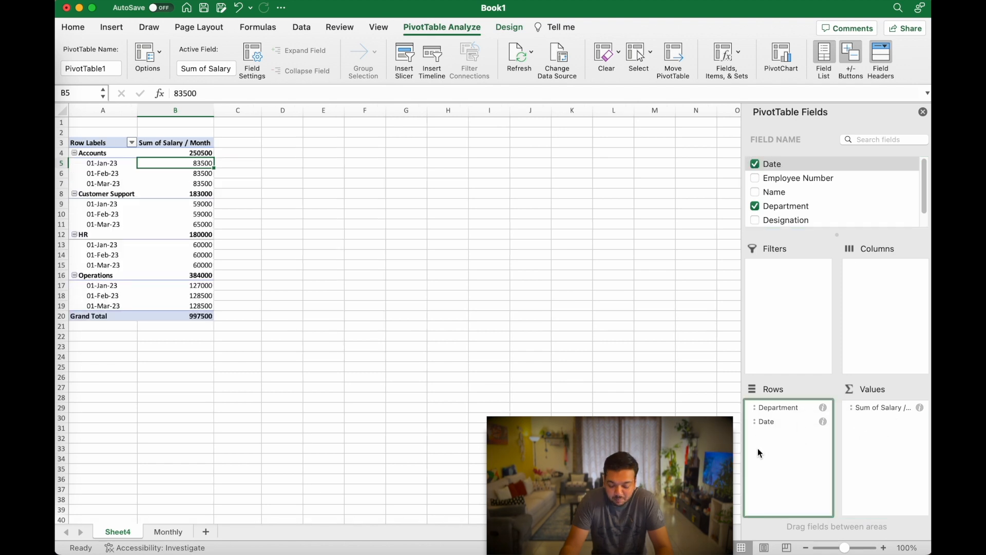
left_click_drag(751, 405, 760, 433)
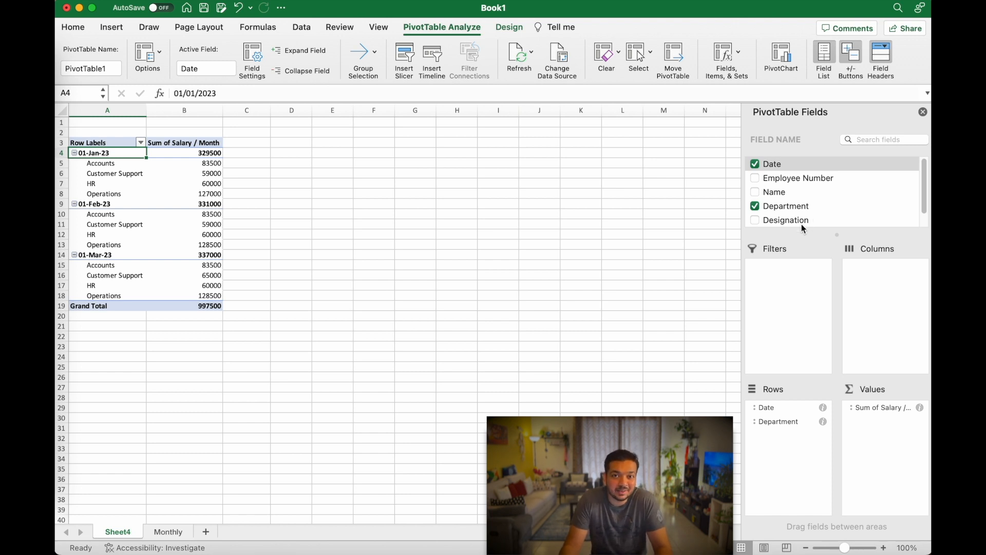
Step: Add Designation to the PivotTable, trying it as a row field under Department before placing it in the columns
left_click(755, 220)
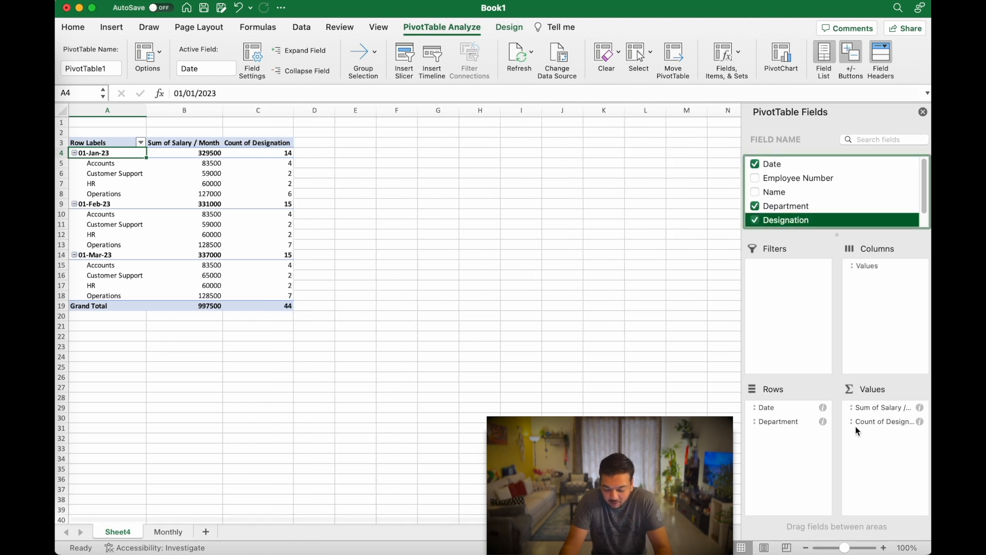
left_click_drag(862, 421, 784, 435)
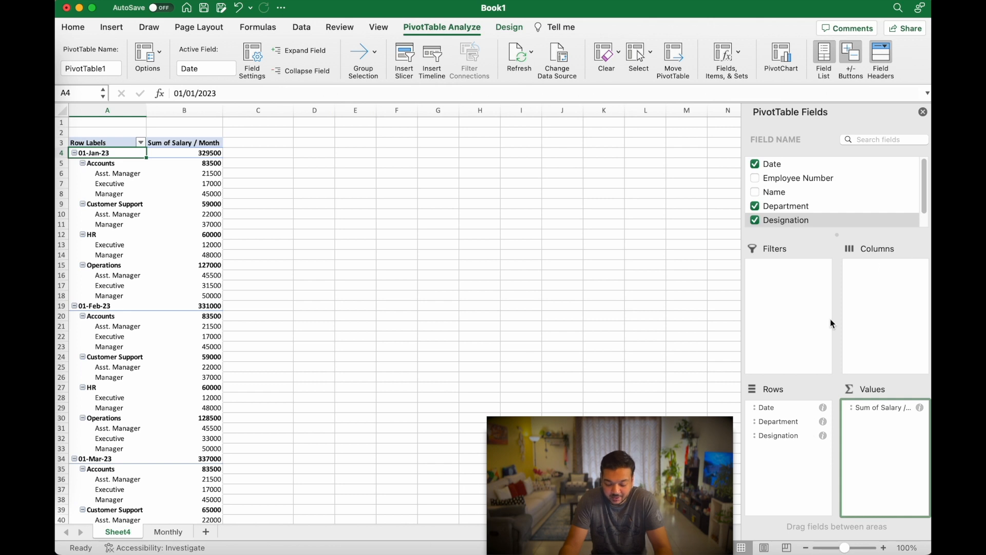
left_click_drag(774, 433, 876, 308)
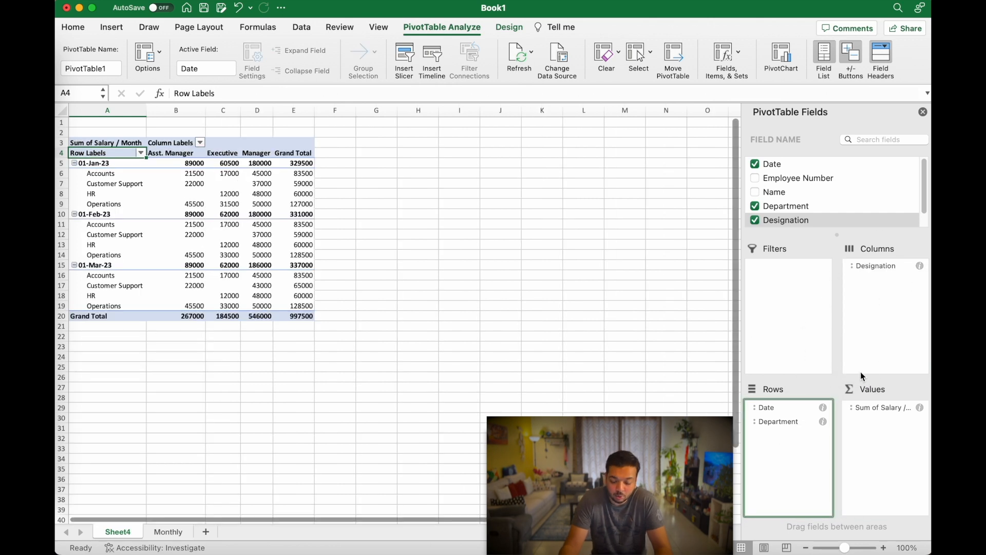
left_click(889, 296)
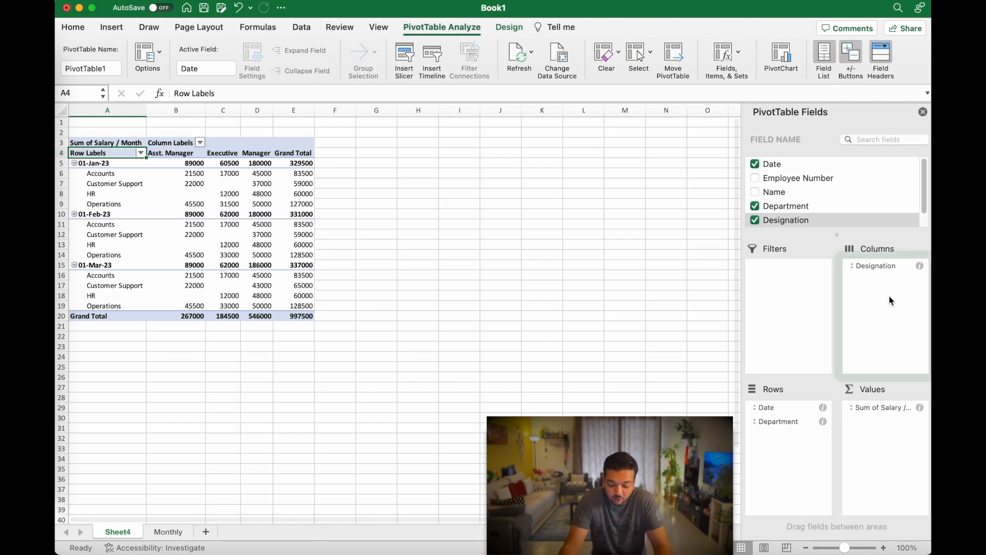
Step: Examine the 01-Jan-23 Accounts salaries for the Asst. Manager, Executive and Manager designations
left_click(114, 164)
left_click(182, 173)
left_click(109, 173)
left_click(183, 176)
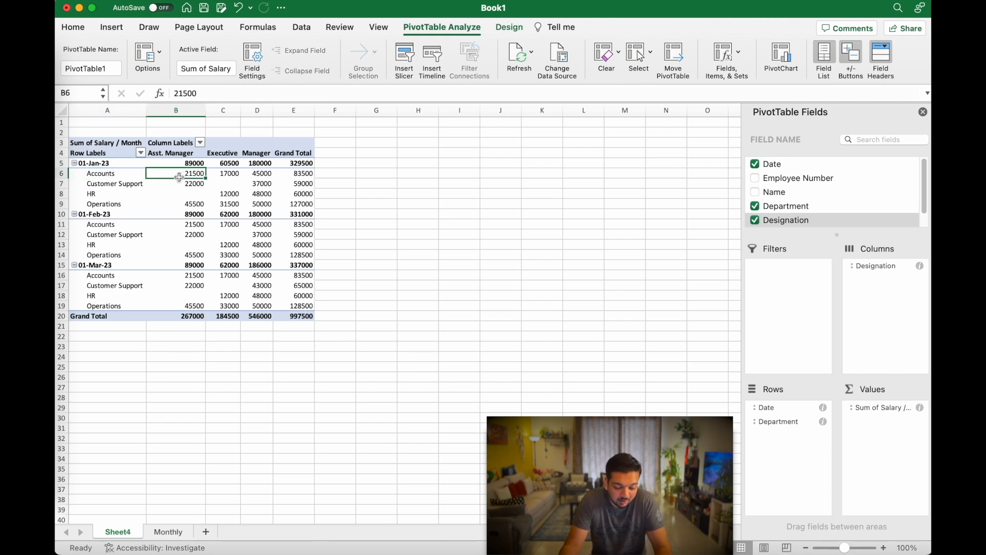
left_click(230, 172)
left_click(268, 175)
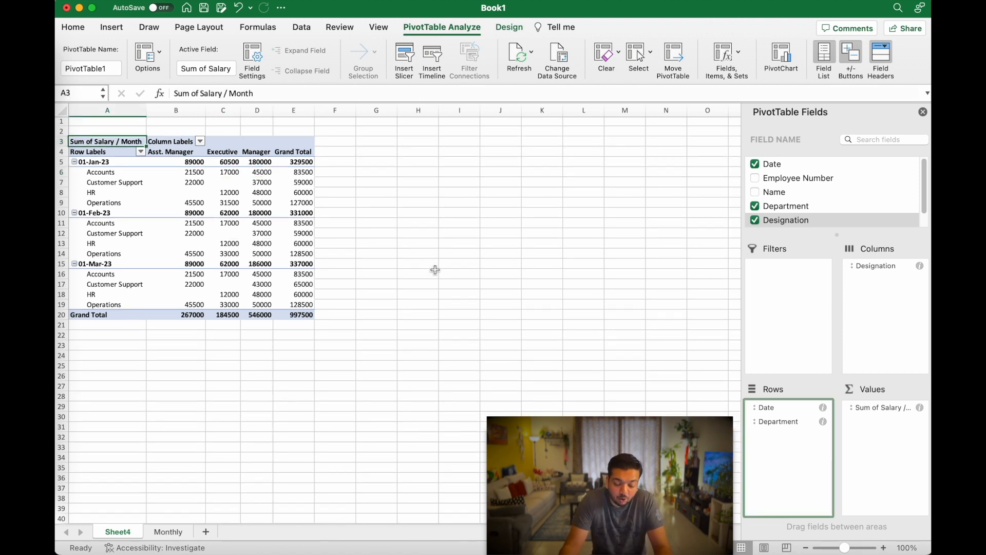
Step: Summarise the PivotTable's Salary / Month values by Count
left_click(874, 408)
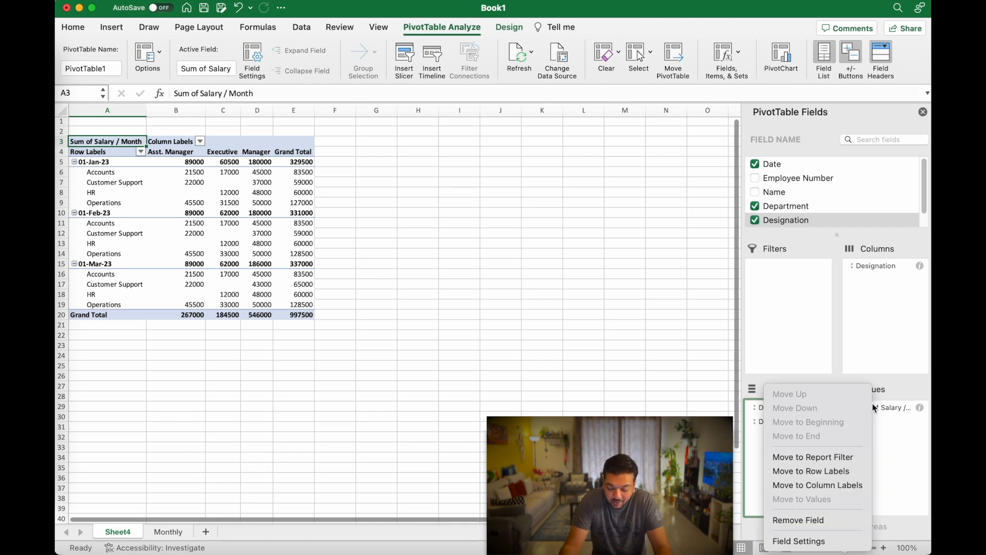
left_click(820, 539)
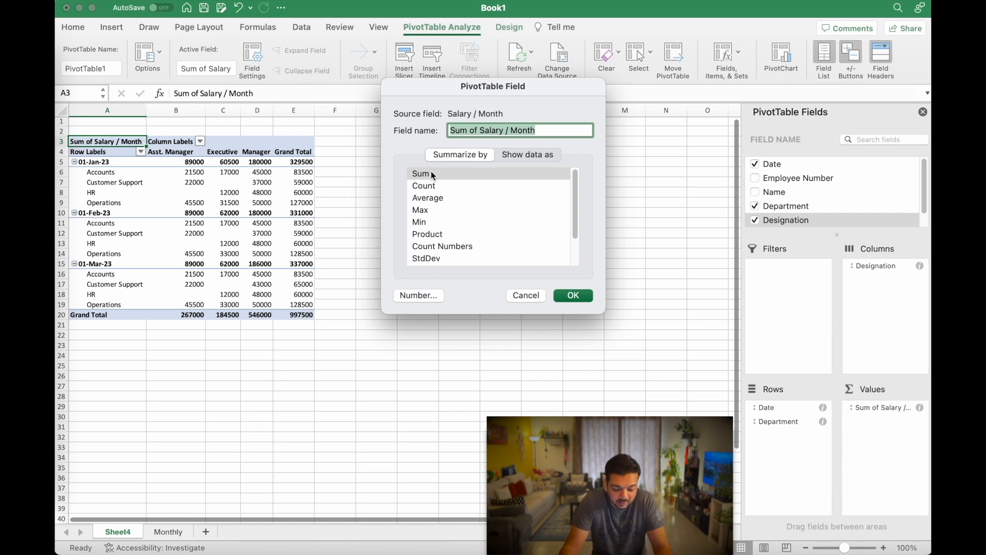
left_click(434, 187)
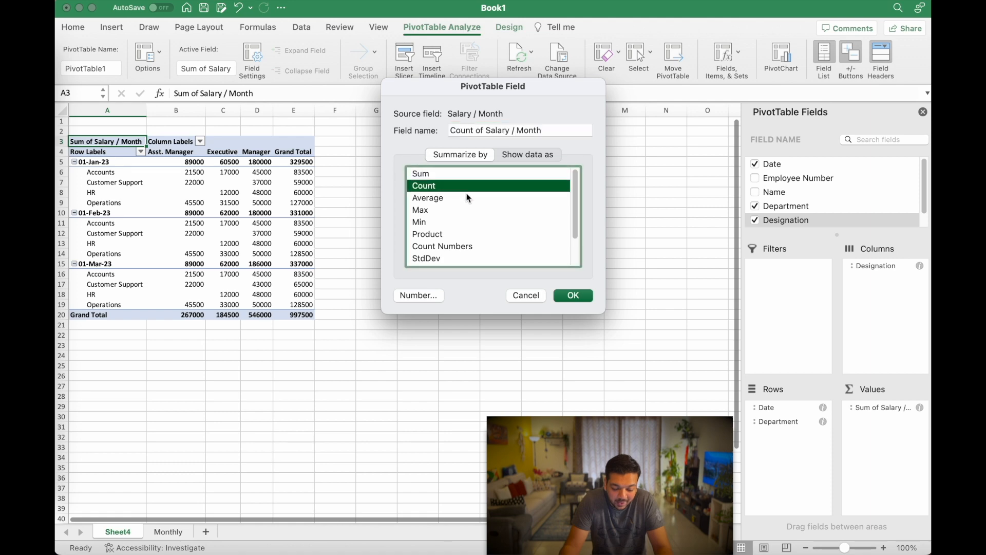
left_click(586, 298)
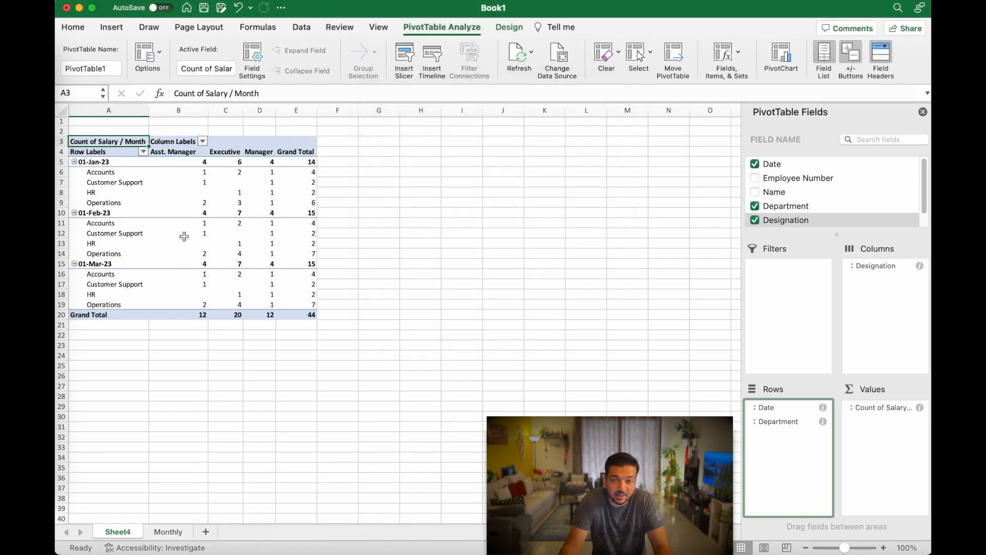
Step: Summarise the PivotTable's Salary / Month values by Average
left_click(889, 409)
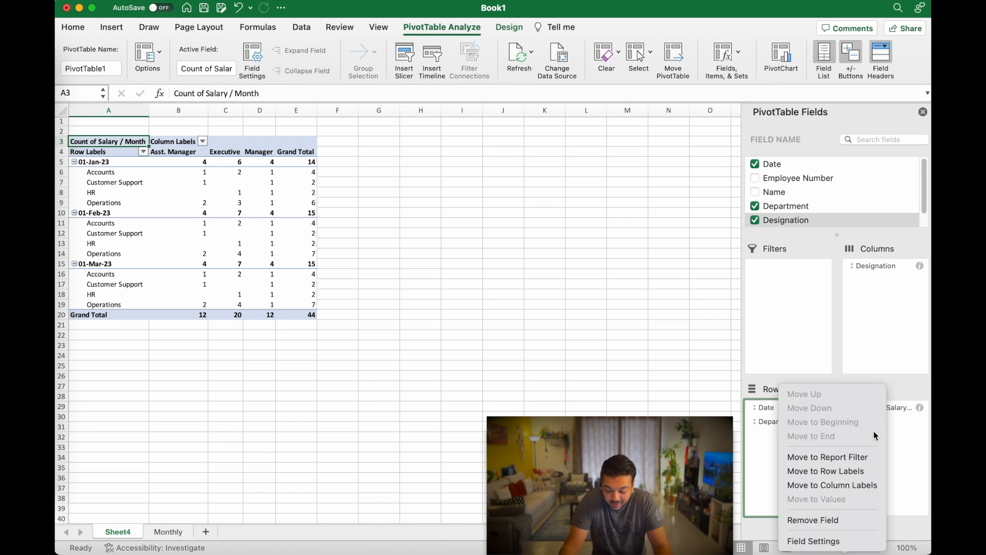
left_click(837, 537)
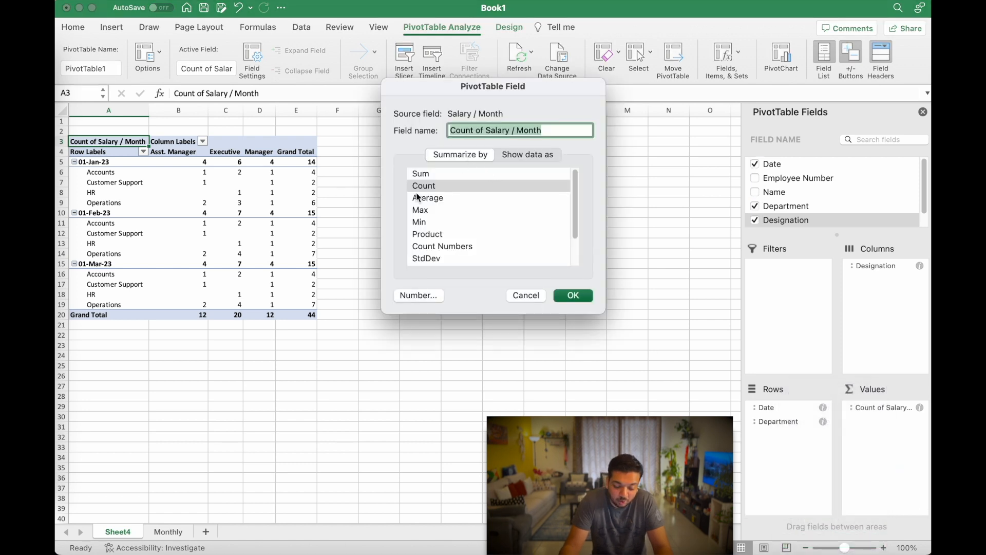
left_click(417, 197)
left_click(571, 296)
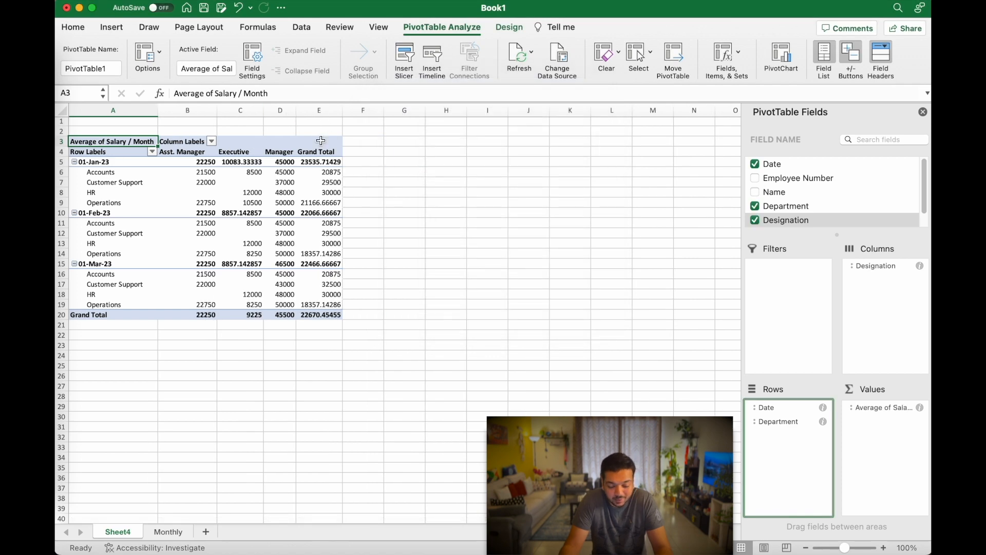
Step: Look through the remaining summary functions for Salary / Month and set the field back to Sum
left_click(883, 409)
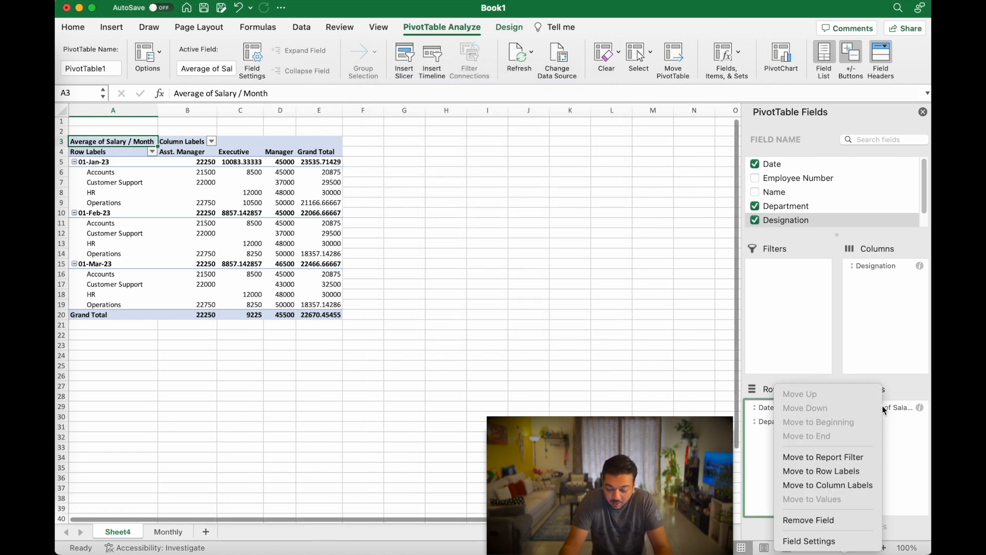
left_click(809, 541)
scroll(503, 223, "down", 3)
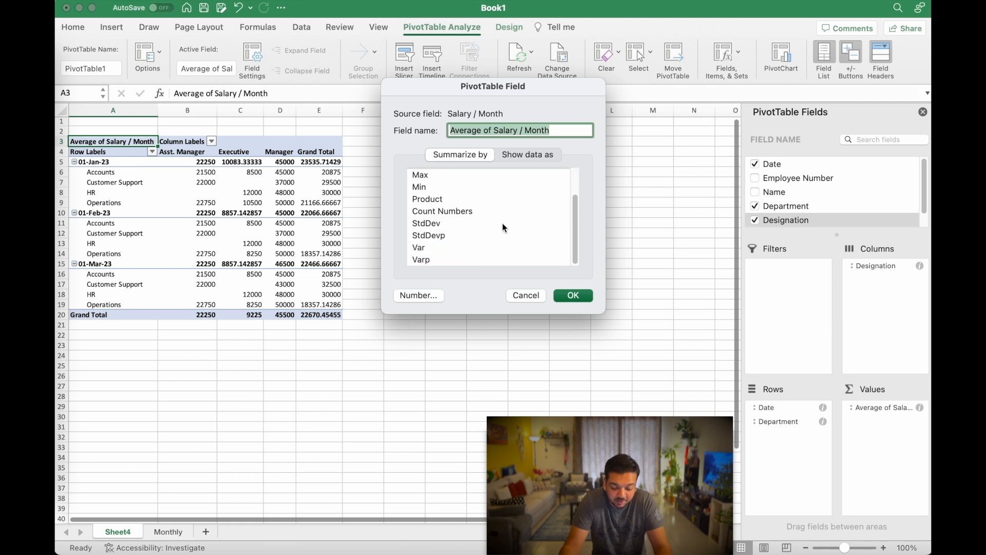
scroll(503, 228, "up", 3)
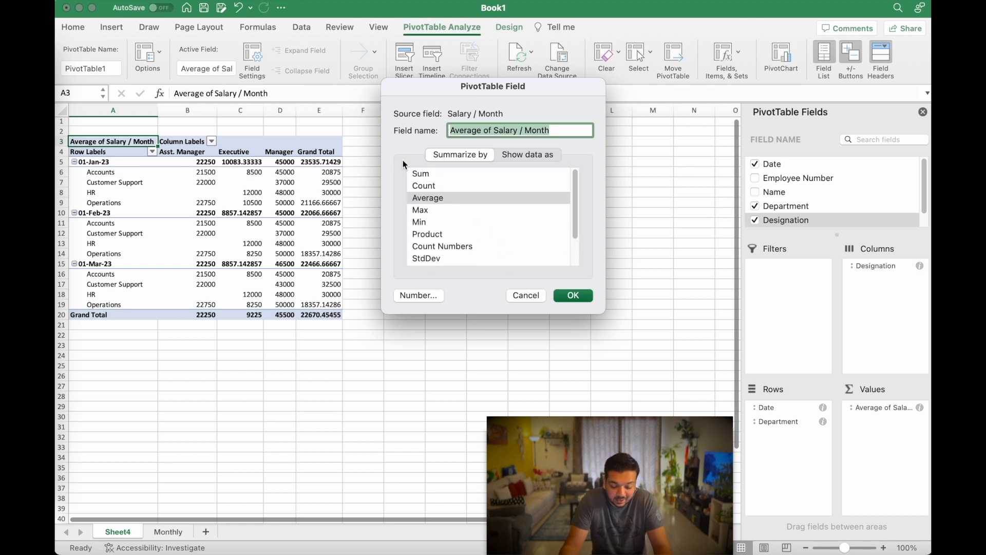
left_click(440, 174)
left_click(573, 295)
Step: Apply the comma number style to PivotTable columns B through E
left_click(376, 171)
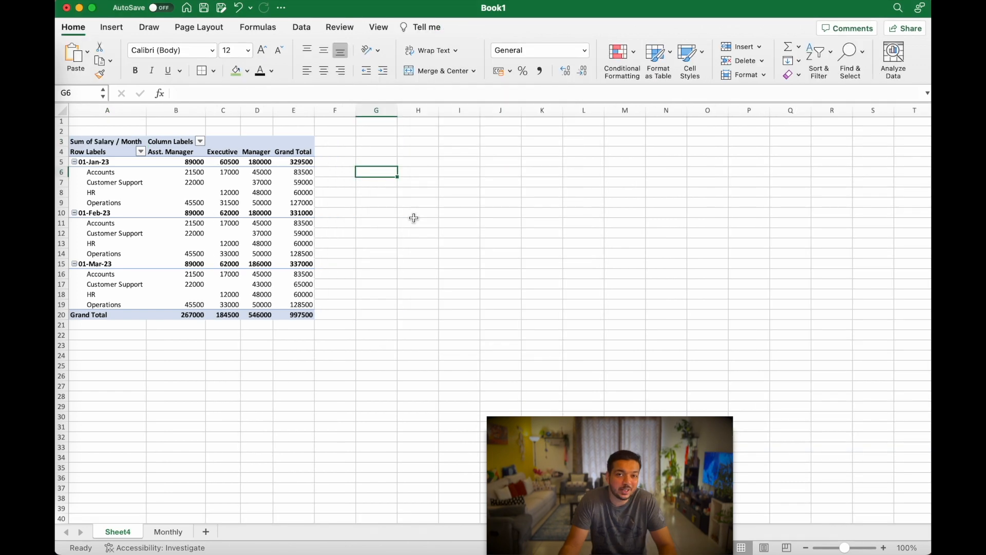
left_click_drag(170, 109, 285, 102)
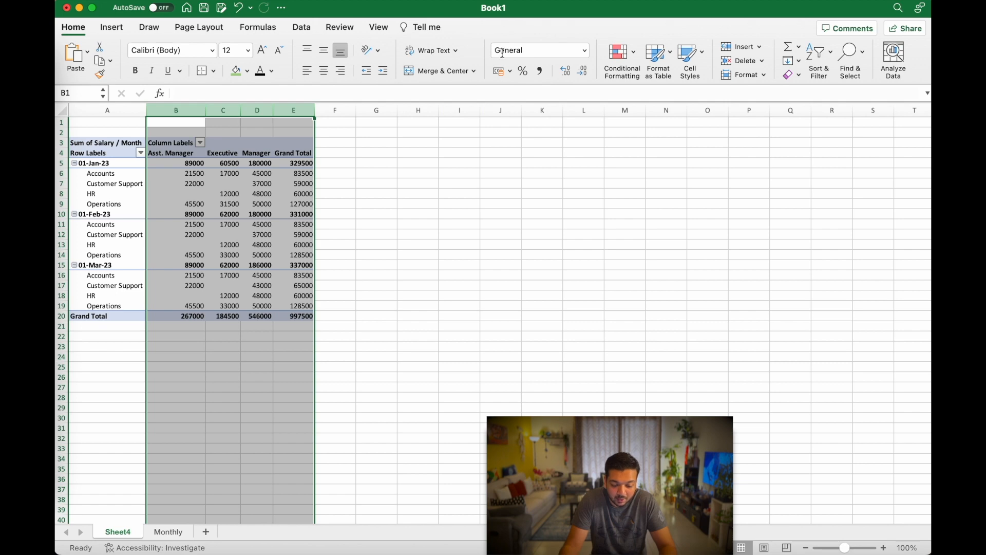
left_click(540, 70)
left_click(442, 254)
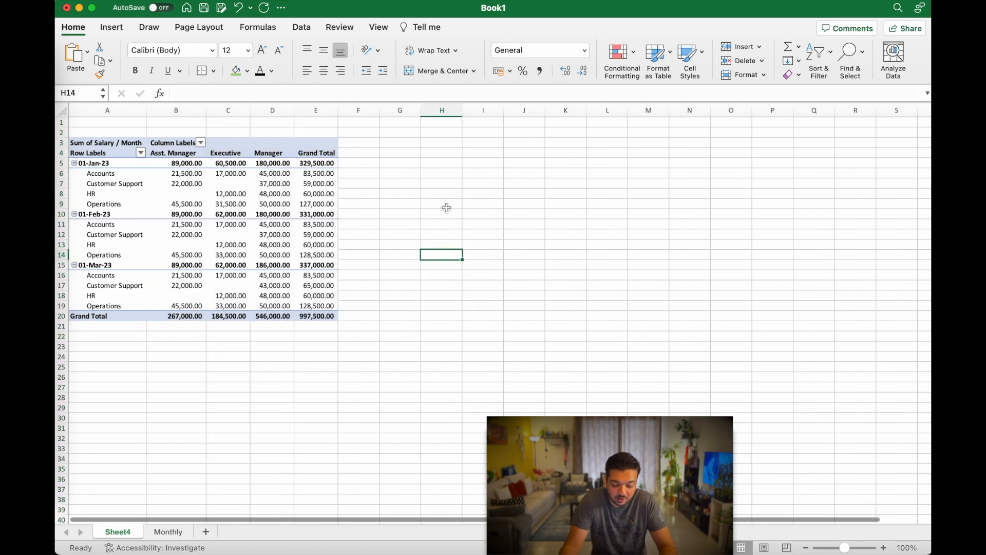
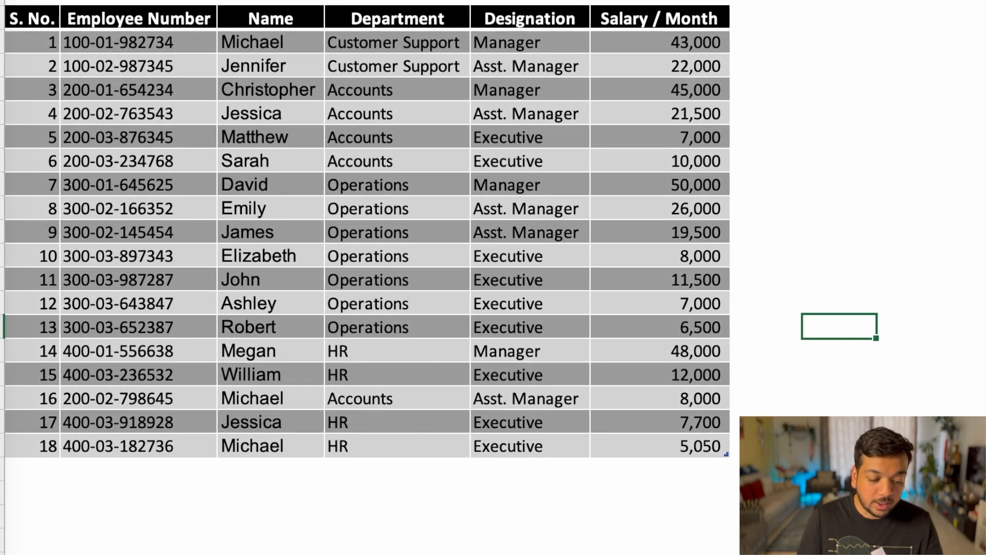
Step: Examine the Current Staff table for repeated entries in the Name, Department, Designation and Salary / Month columns
left_click(271, 1)
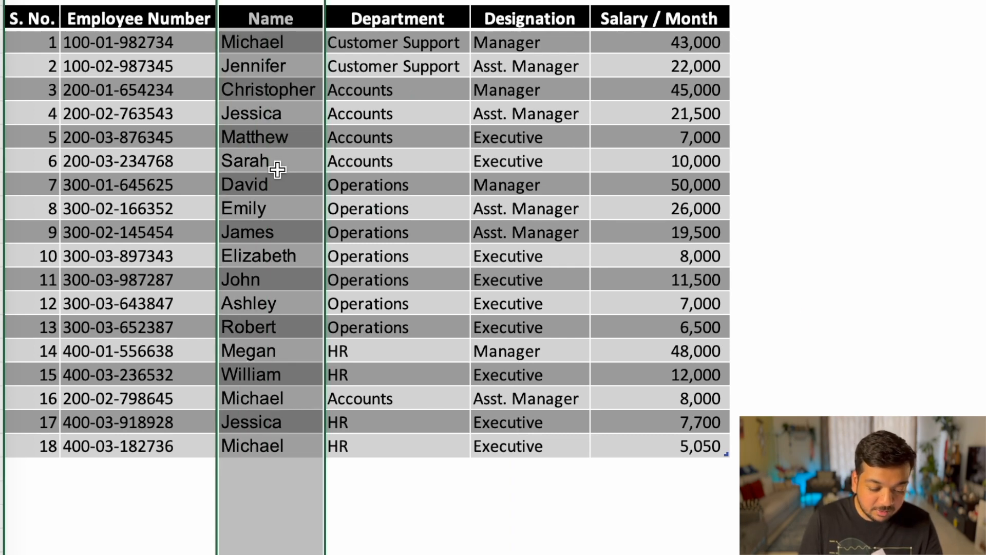
left_click(280, 52)
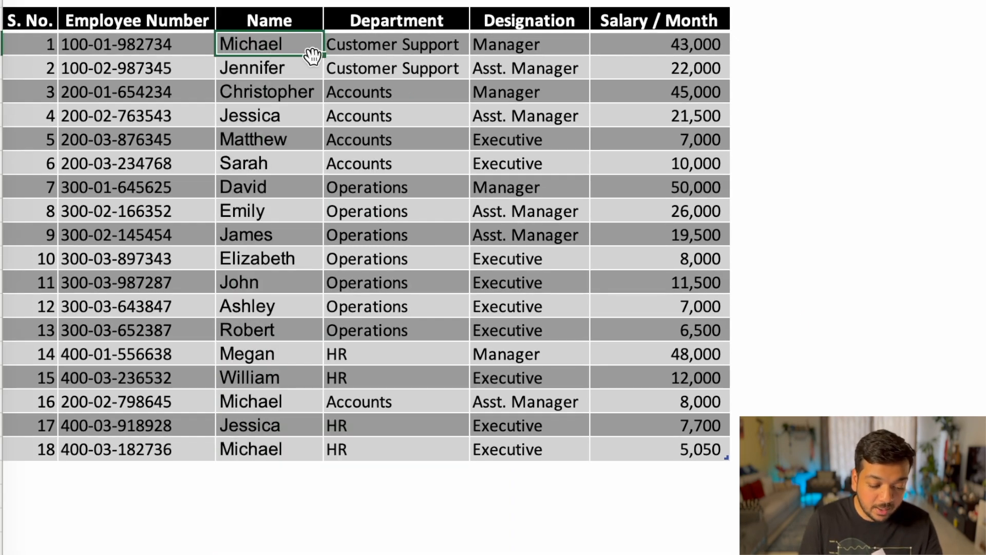
left_click(276, 403)
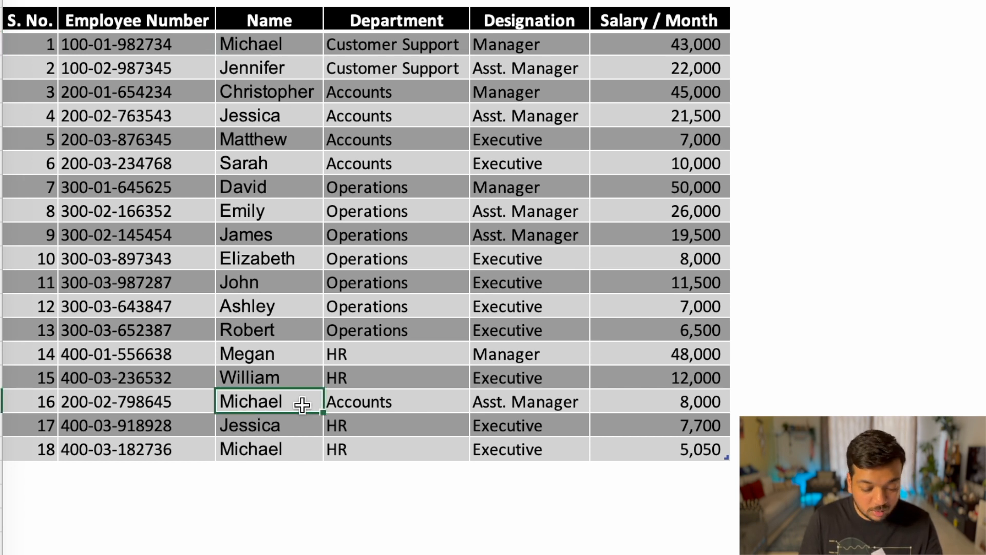
left_click(283, 450)
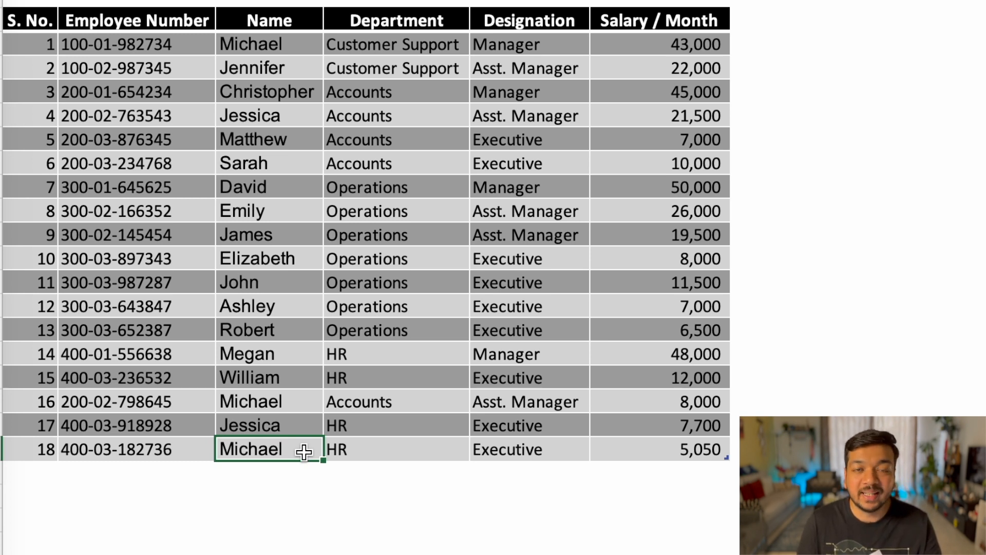
left_click(359, 11)
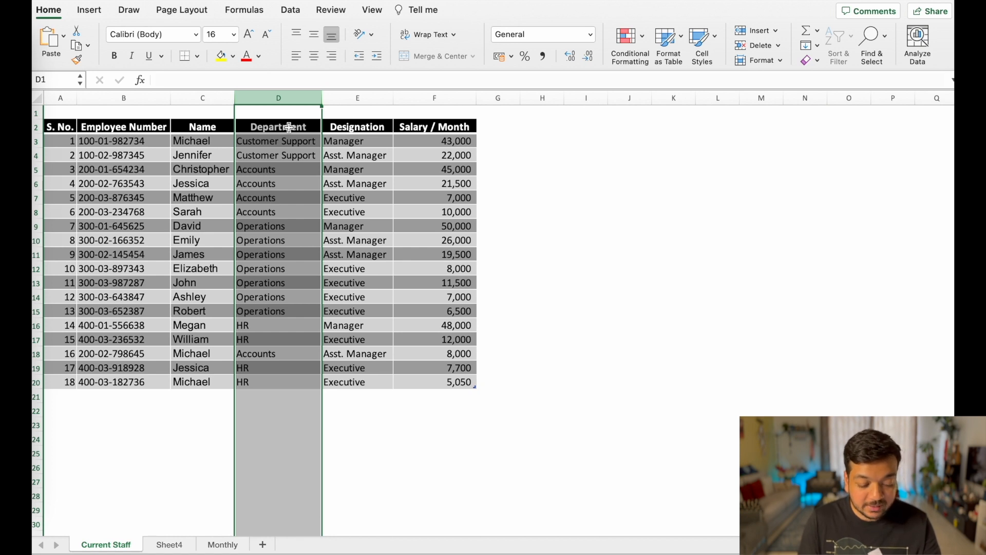
left_click(373, 97)
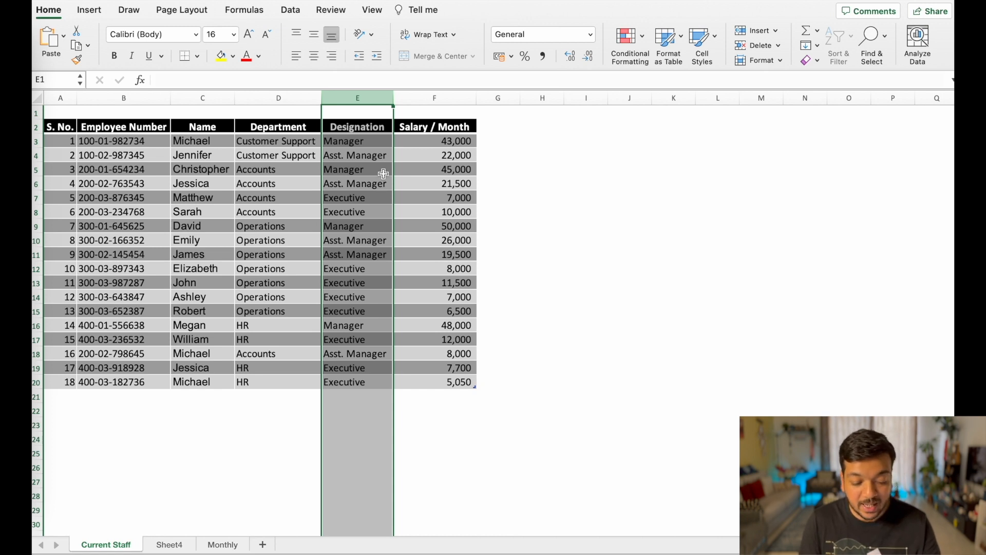
left_click(445, 98)
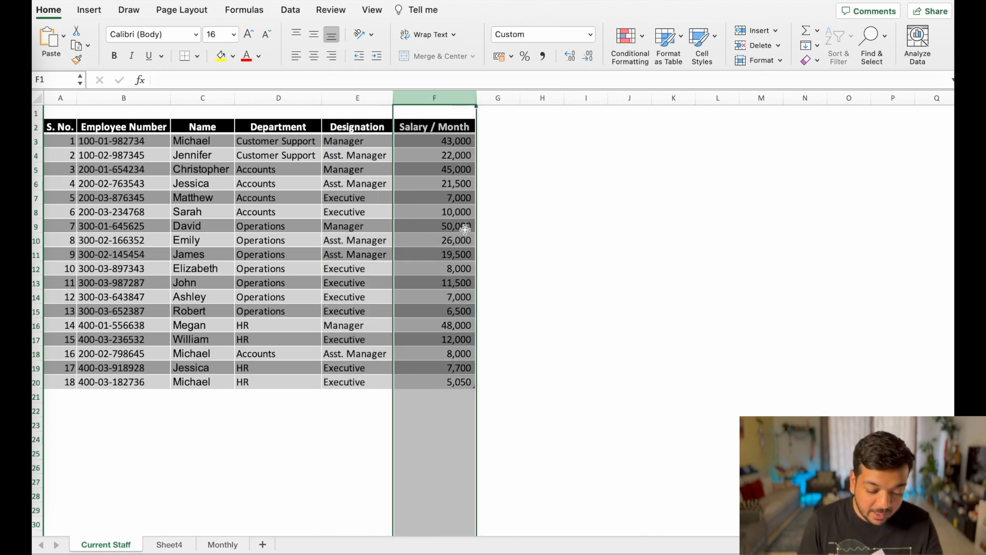
left_click(467, 265)
left_click(462, 325)
left_click(467, 354)
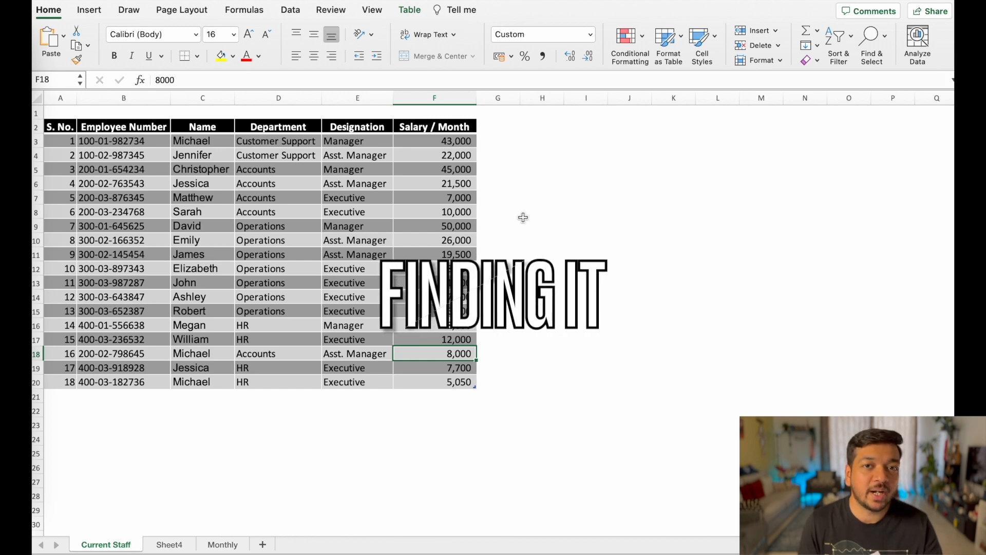
Step: Highlight duplicate values in the staff table from Employee Number to Salary / Month with light red fill and dark red text
left_click_drag(111, 141, 430, 380)
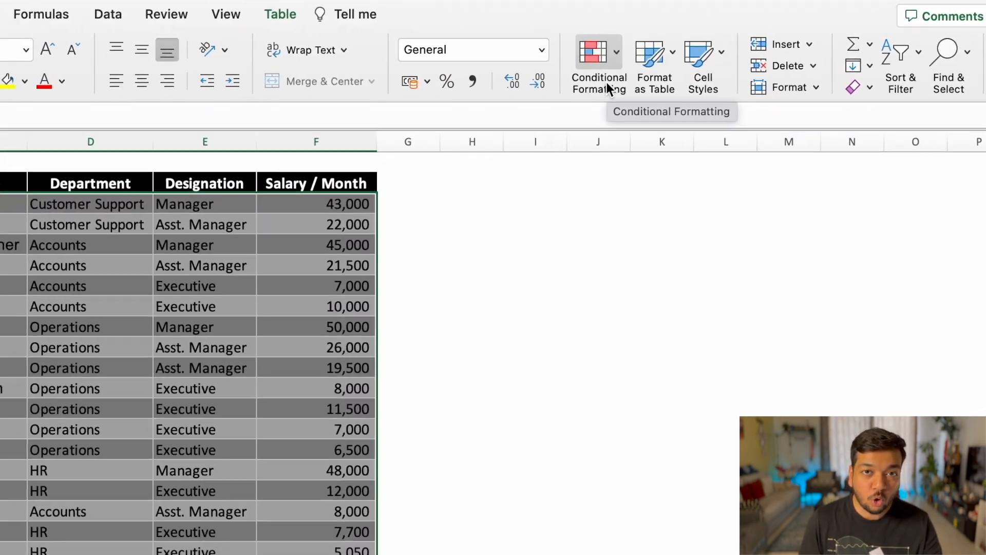
left_click(607, 82)
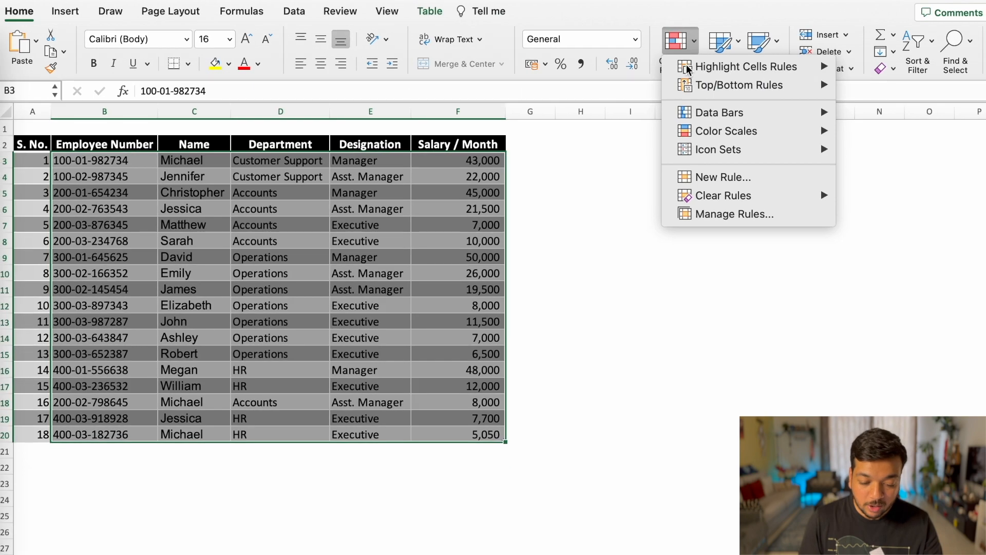
mouse_move(689, 70)
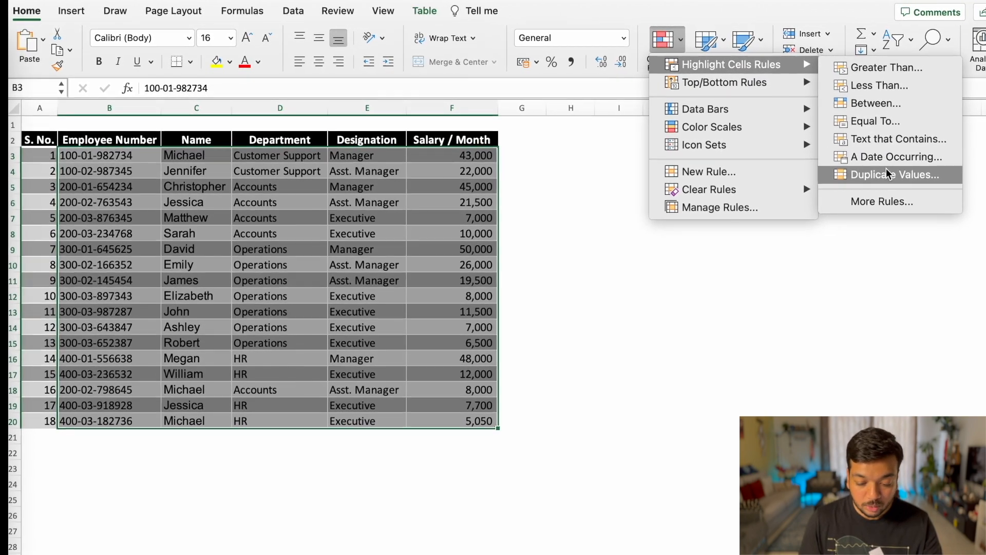
left_click(887, 171)
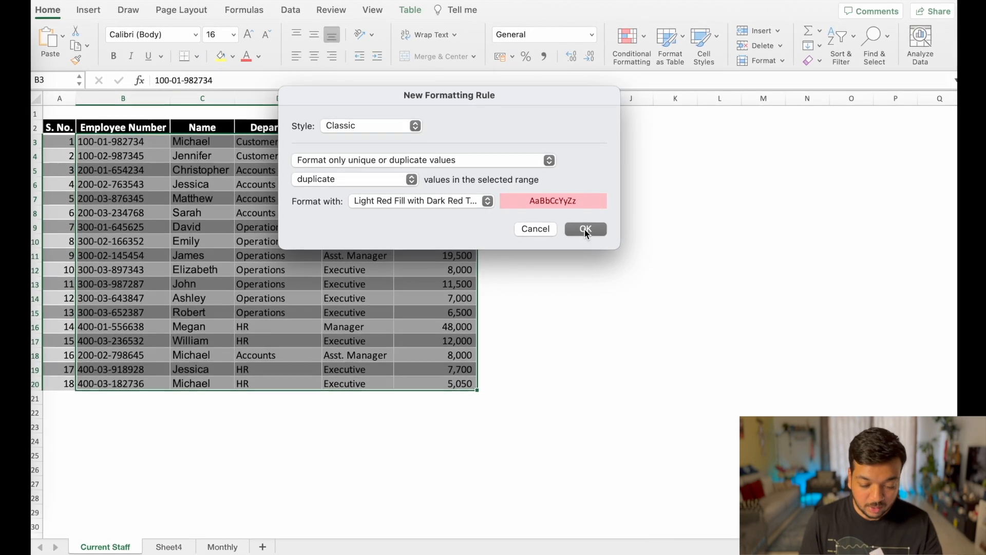
left_click(585, 229)
left_click(584, 227)
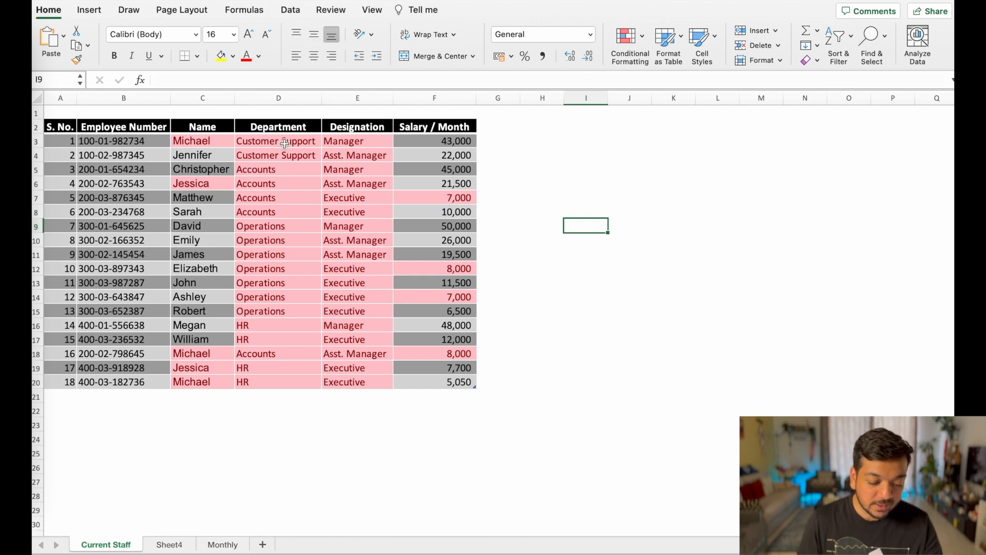
Step: Examine the duplicate highlighting from Name to Salary / Month, the Employee Number column and the repeated Department entries
left_click_drag(203, 99, 422, 85)
left_click(572, 221)
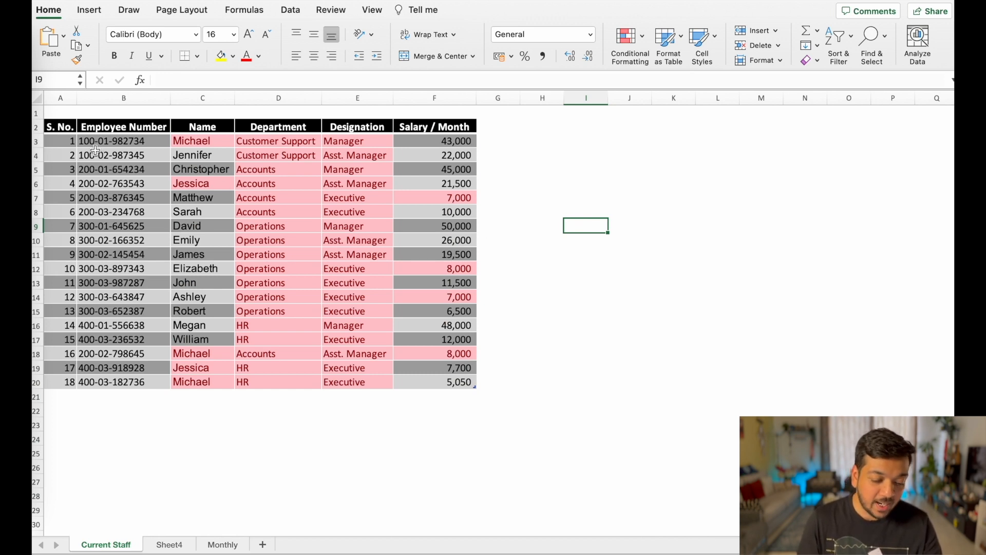
left_click(125, 98)
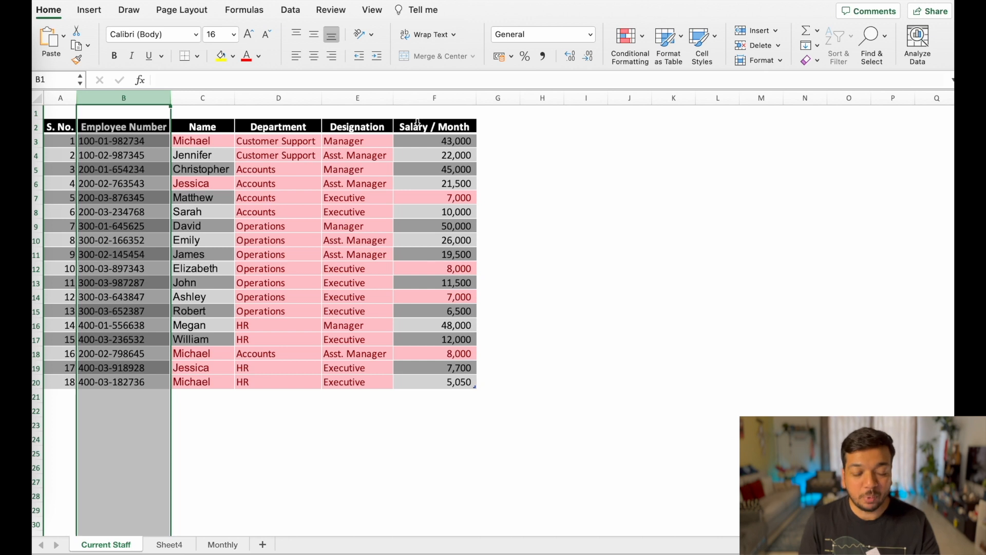
left_click(593, 188)
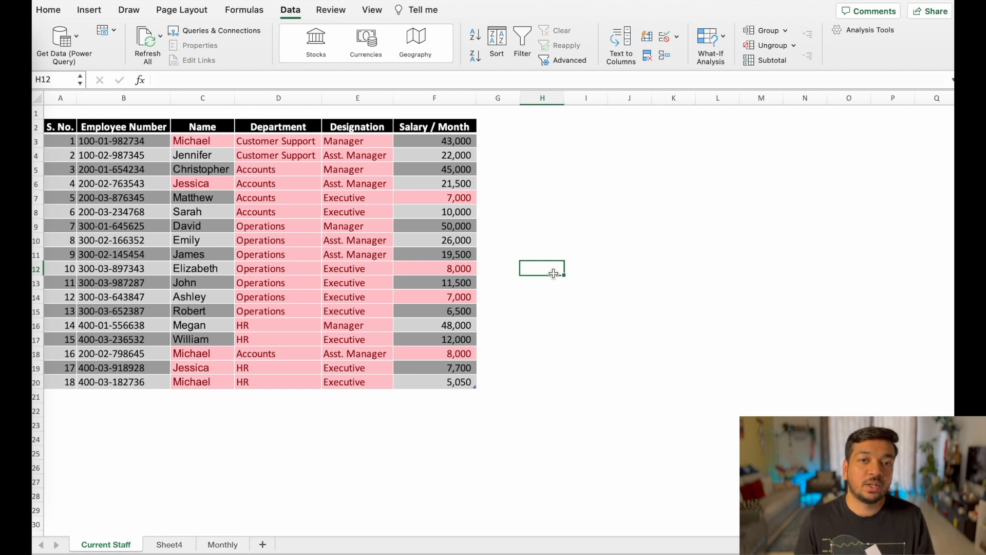
left_click(310, 169)
left_click(291, 187)
left_click(292, 198)
left_click(292, 211)
left_click(291, 252)
Step: Copy the Department column with its header, D2:D20, to the area below the table starting at D22
left_click_drag(278, 127, 280, 383)
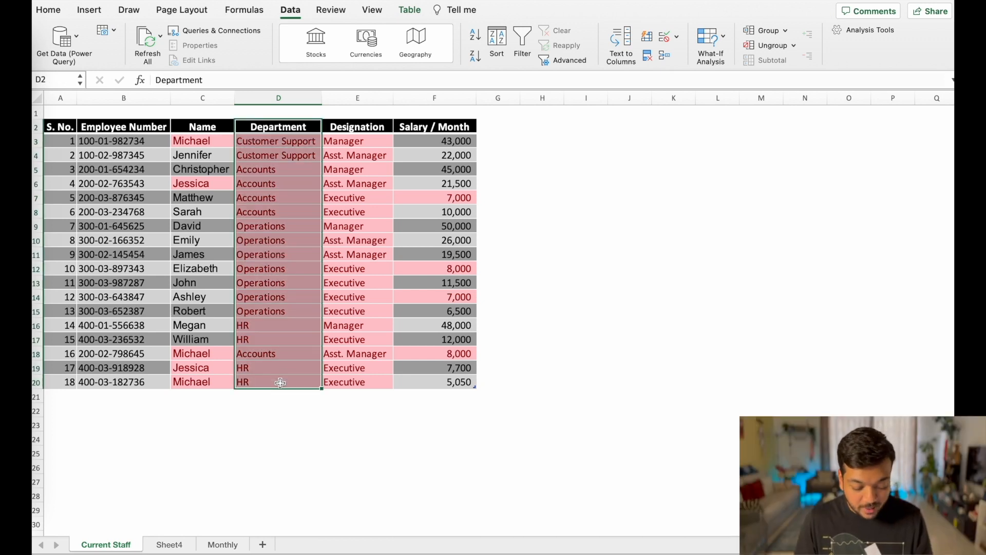
key("super+c")
scroll(280, 384, "down", 1)
left_click(271, 366)
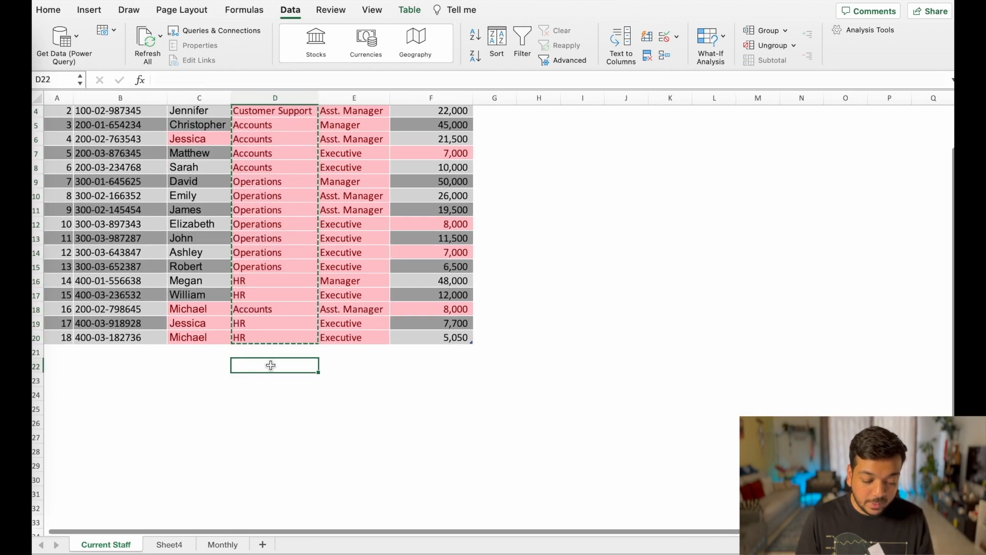
key("super+v")
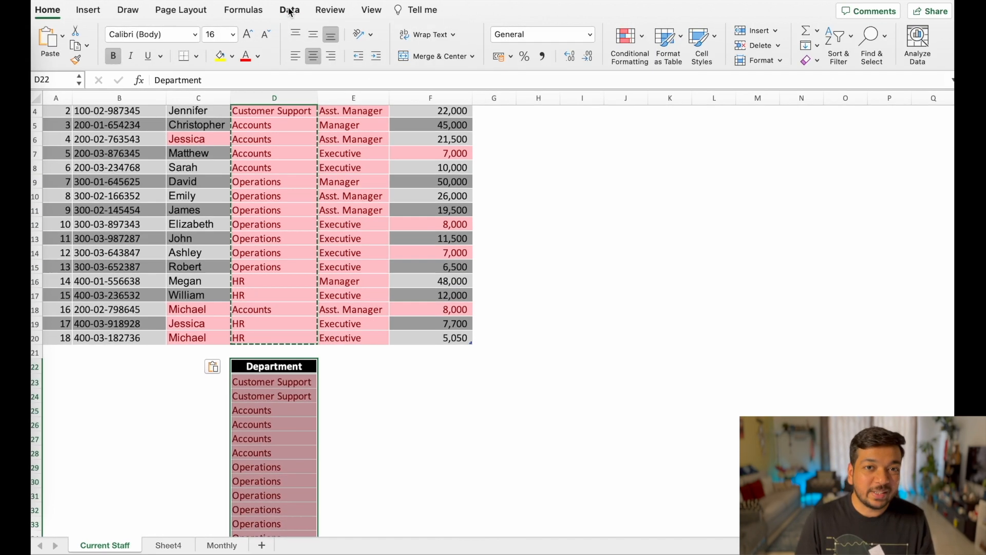
Step: Remove duplicates from the copied Department list starting at D22, keeping its header, and review the remaining unique departments
left_click(290, 11)
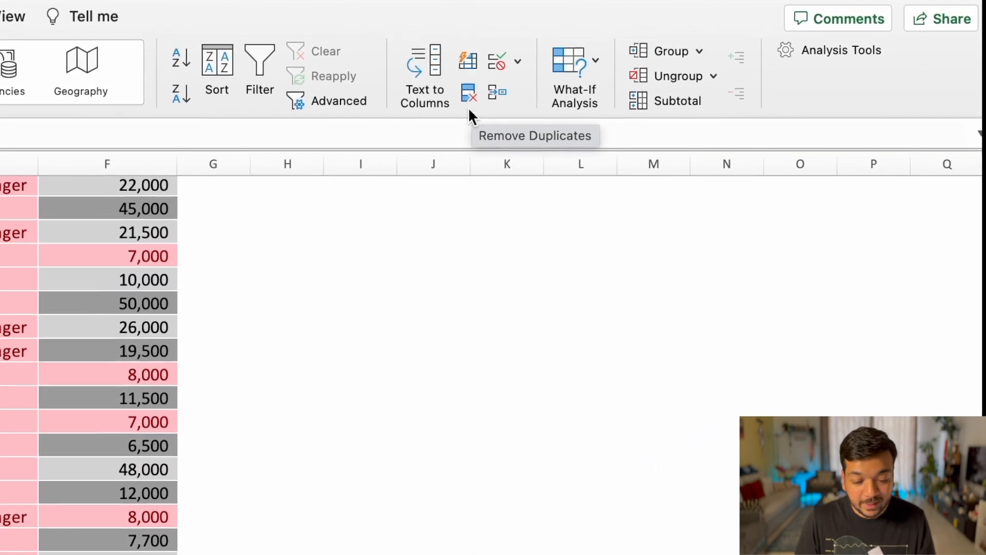
left_click(470, 98)
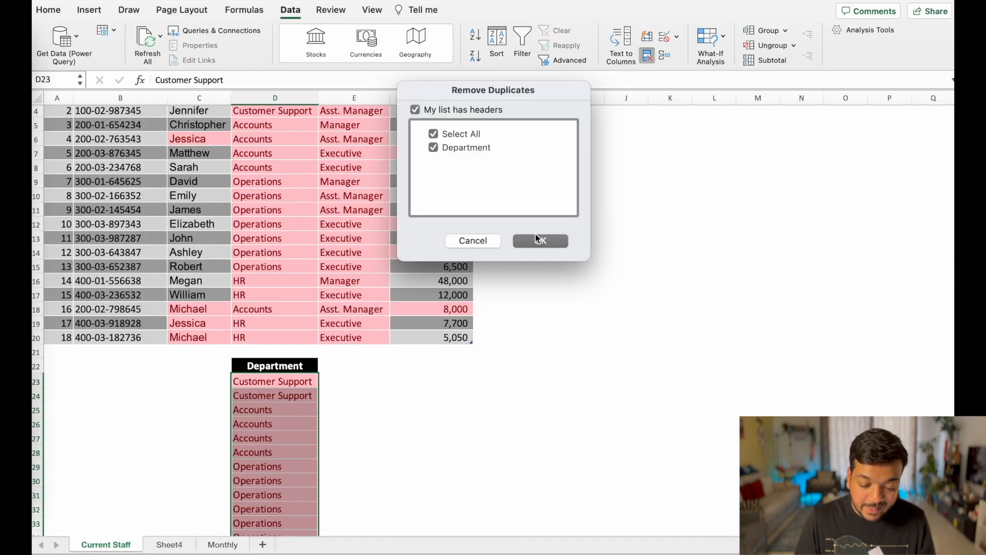
left_click(537, 240)
left_click(500, 223)
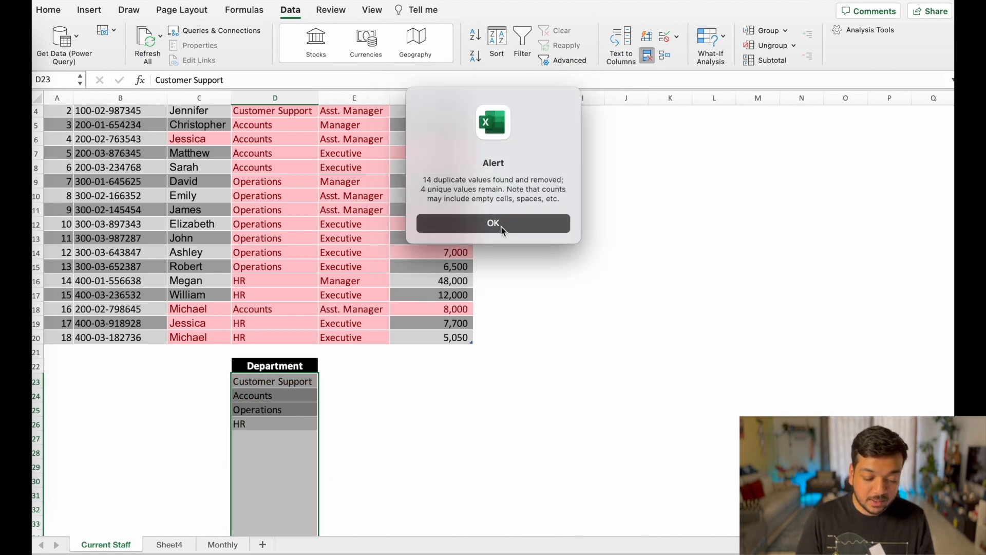
left_click(405, 349)
left_click_drag(300, 367, 301, 423)
left_click(378, 420)
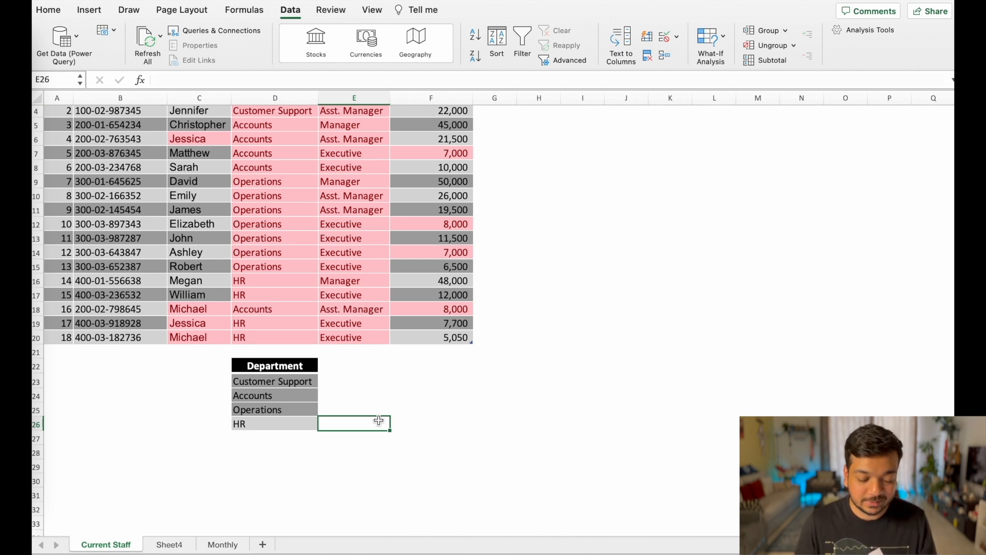
Step: Delete the Employee Number column from the Current Staff table
scroll(378, 420, "up", 3)
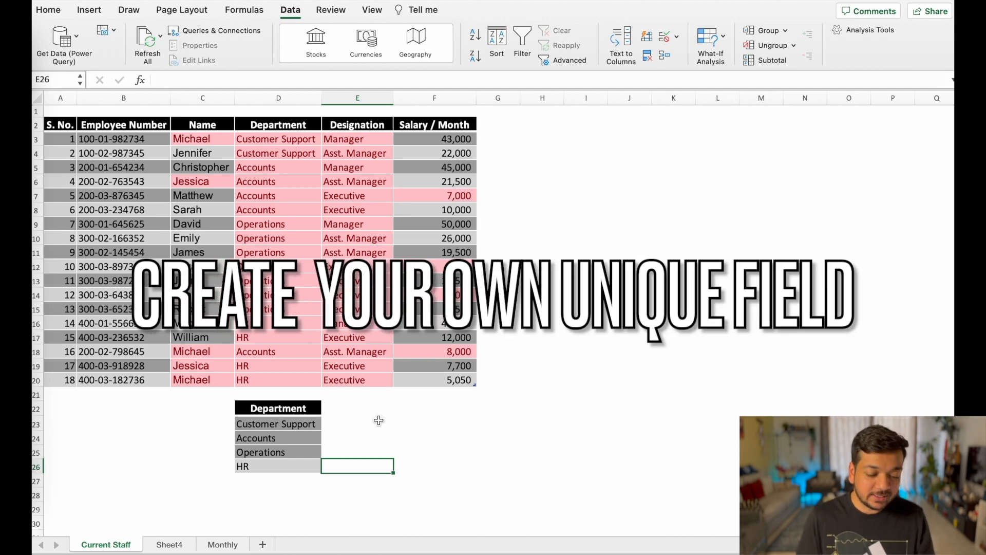
left_click(112, 101)
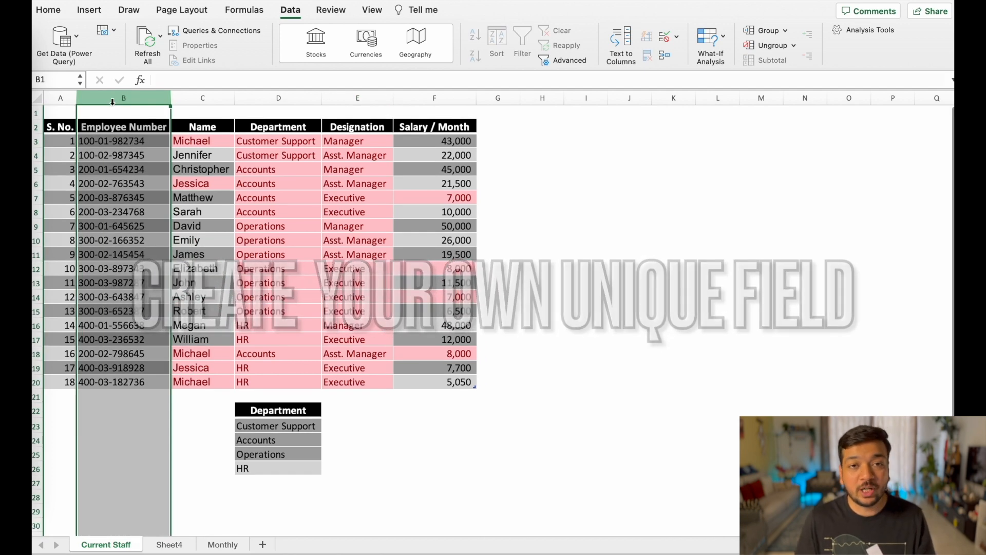
right_click(112, 102)
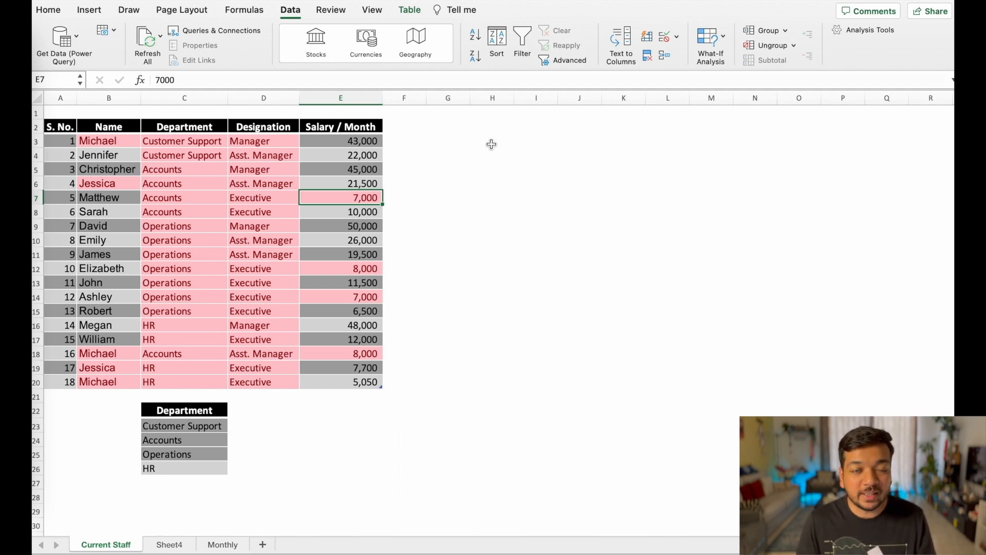
left_click(407, 141)
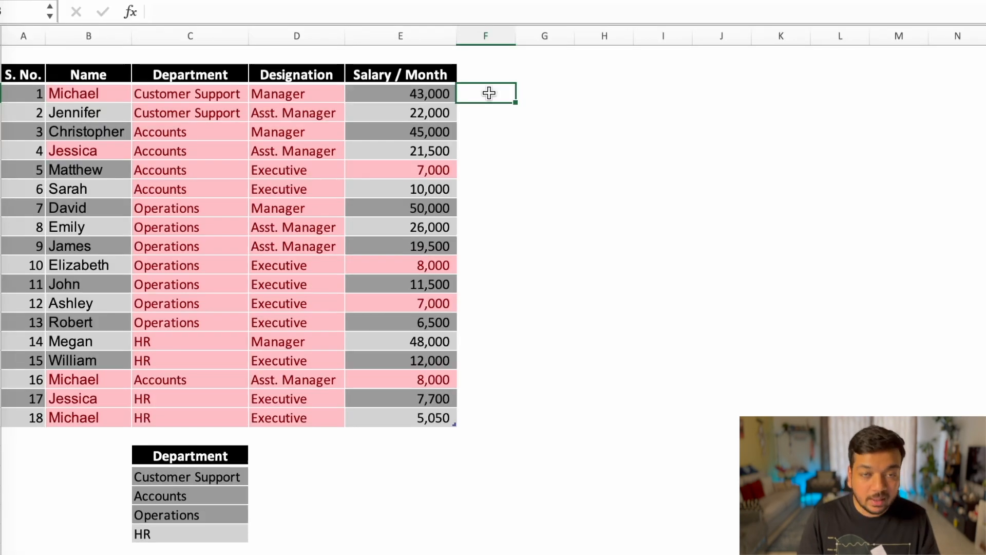
type("=")
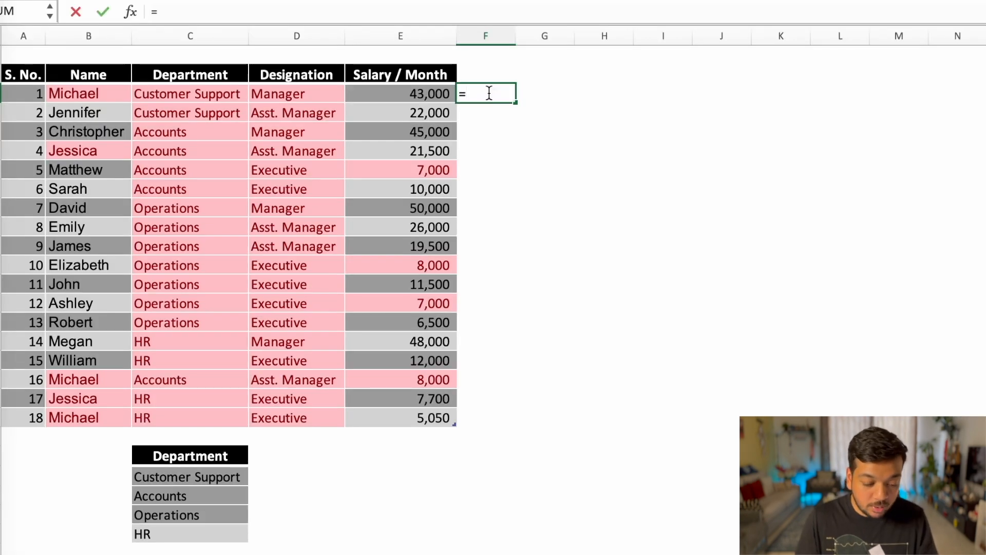
left_click(108, 94)
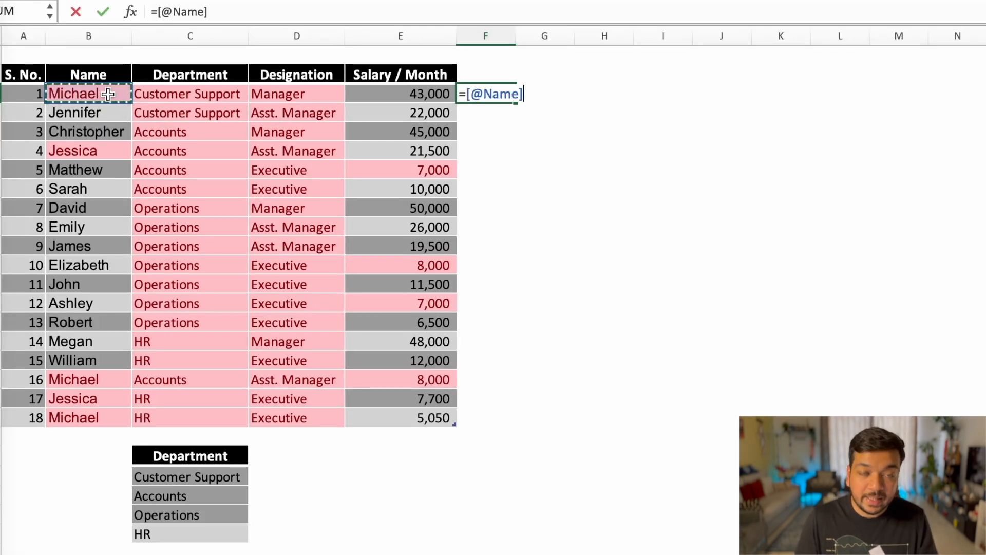
type("&")
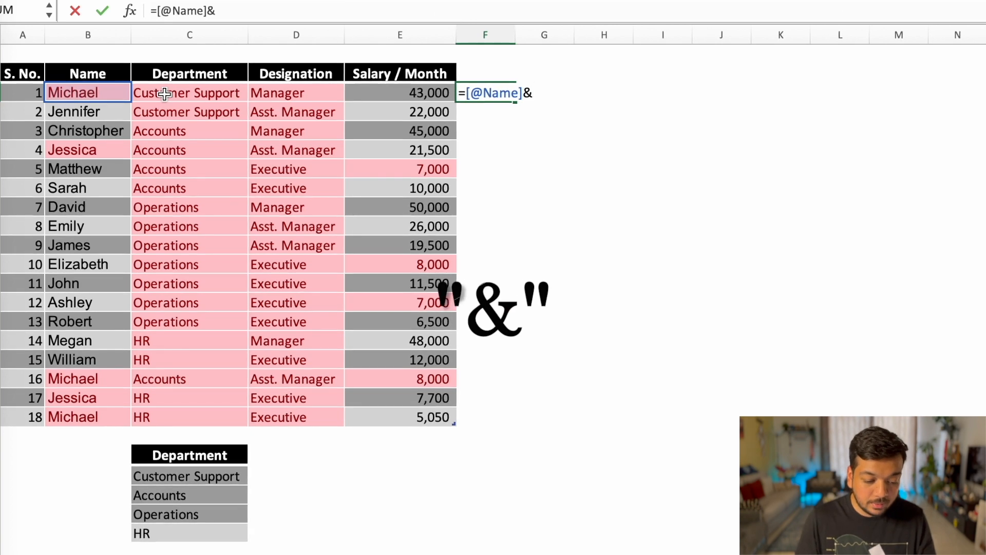
left_click(164, 94)
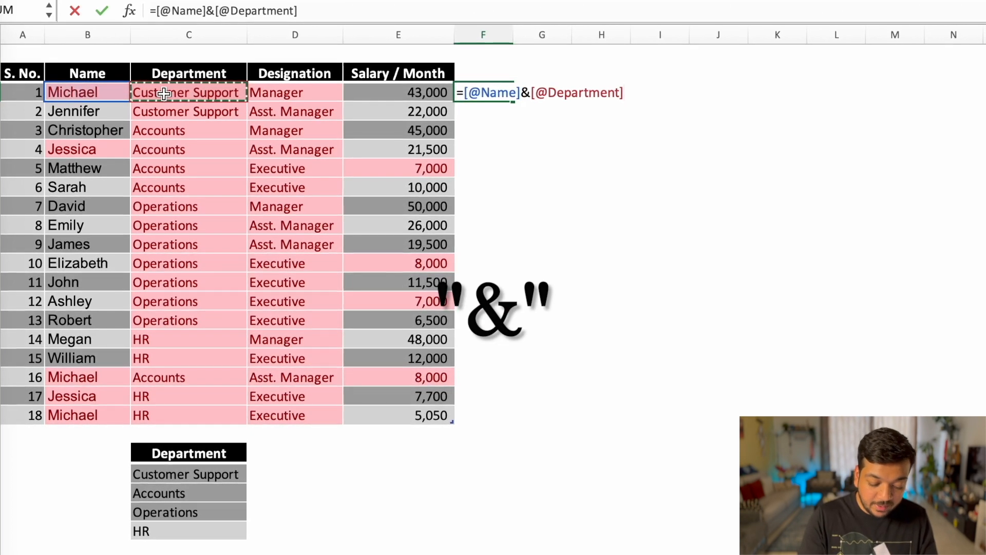
type("&")
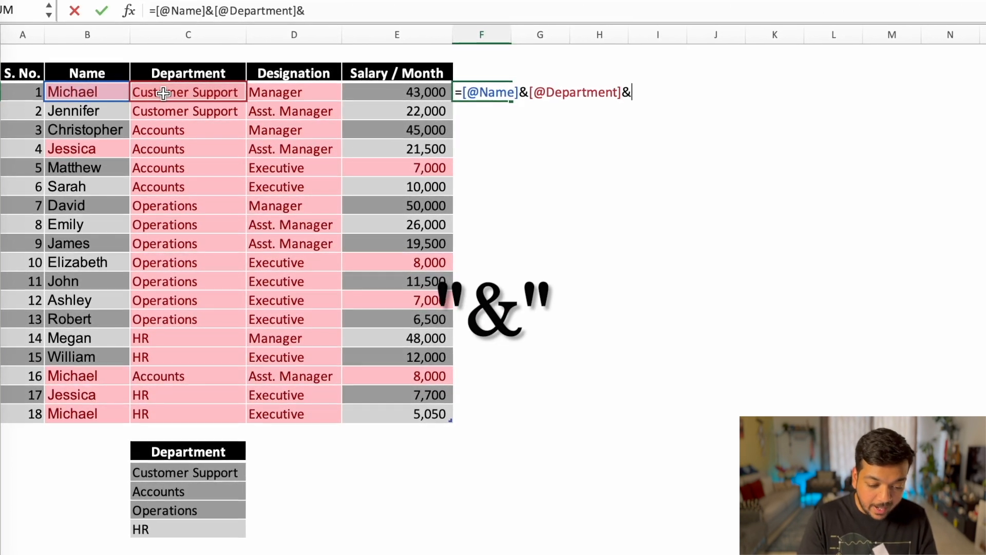
left_click(275, 94)
type("&")
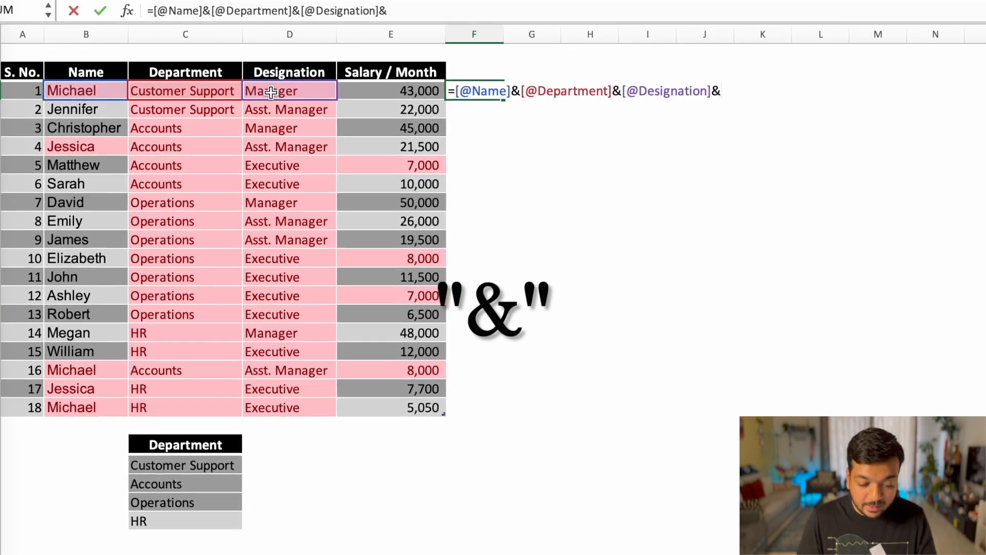
left_click(389, 91)
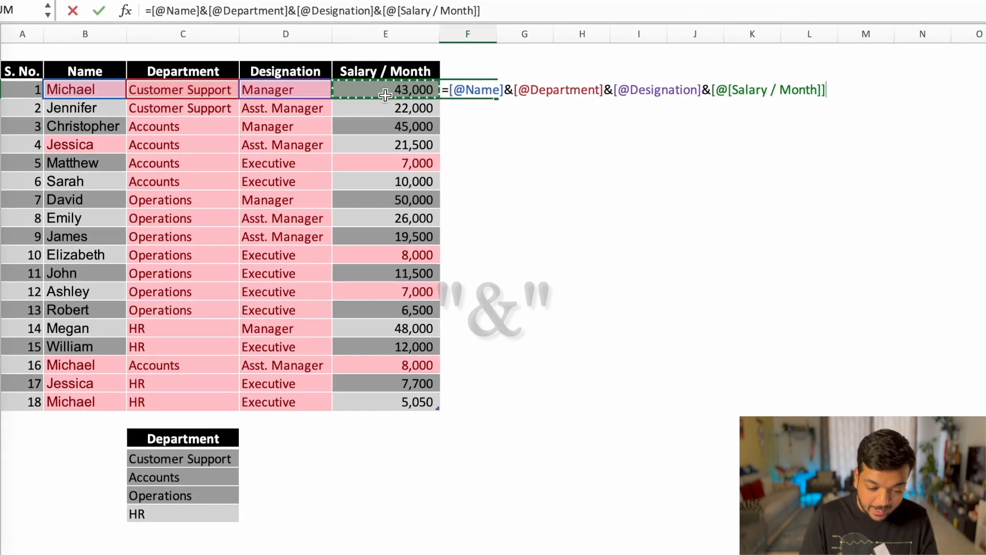
key("Return")
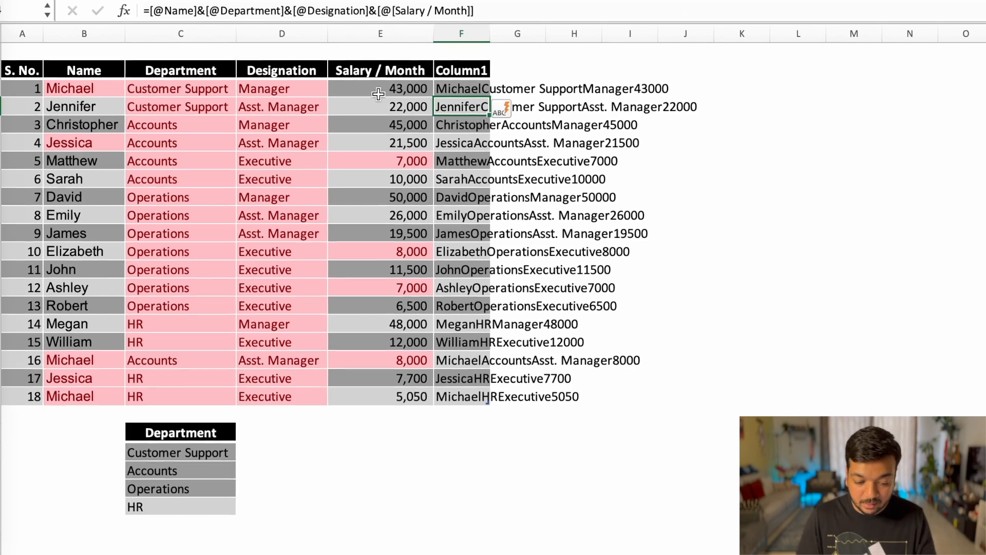
Step: Fit column F's width to its combined entries and check several of them down the table
double_click(492, 39)
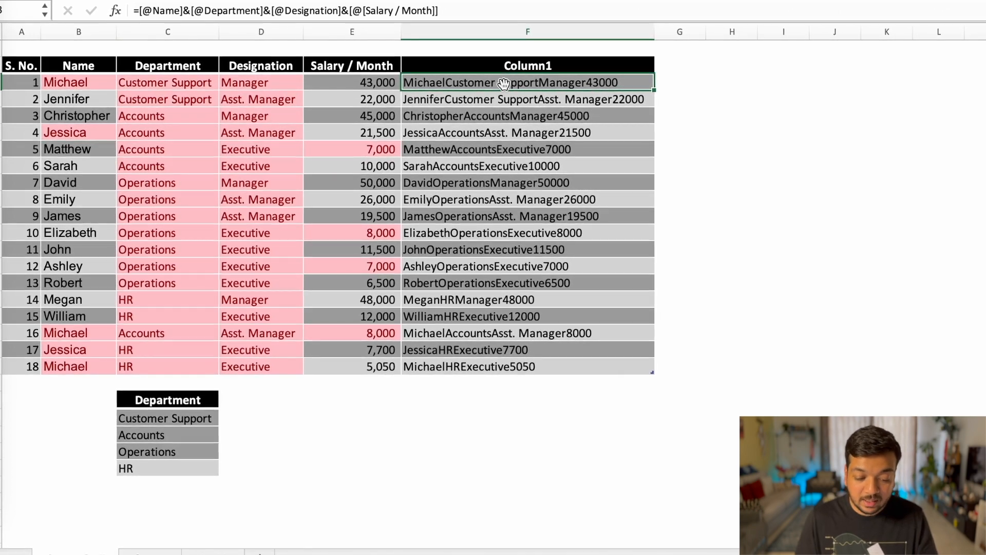
left_click(494, 99)
left_click(494, 166)
left_click(494, 215)
left_click(494, 297)
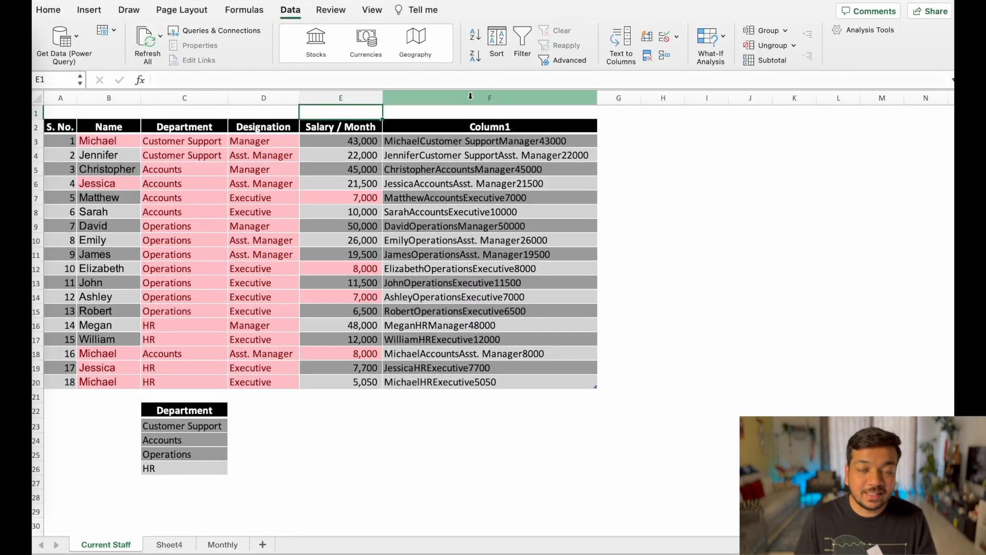
Step: Apply a duplicate-values highlighting rule to the combined field in column F
left_click(490, 29)
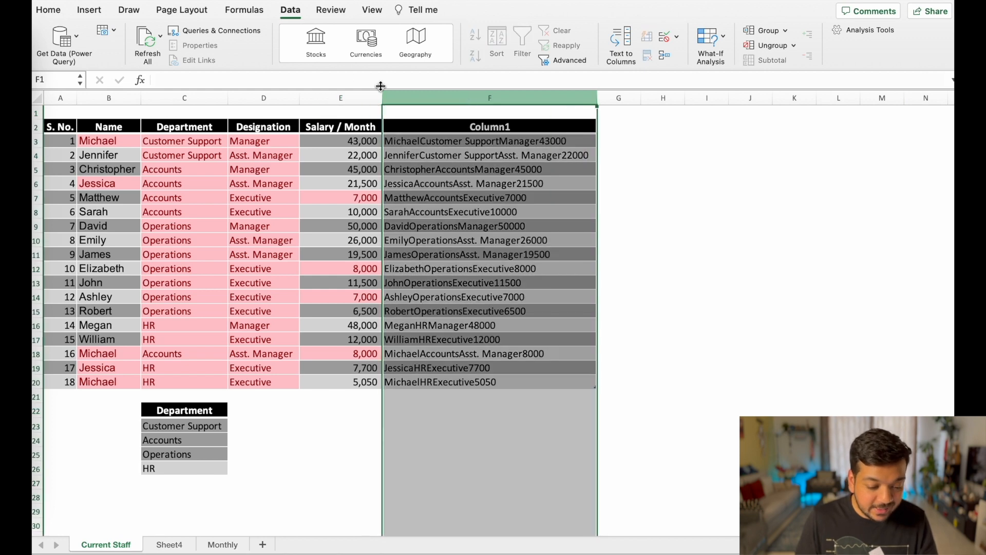
left_click(56, 11)
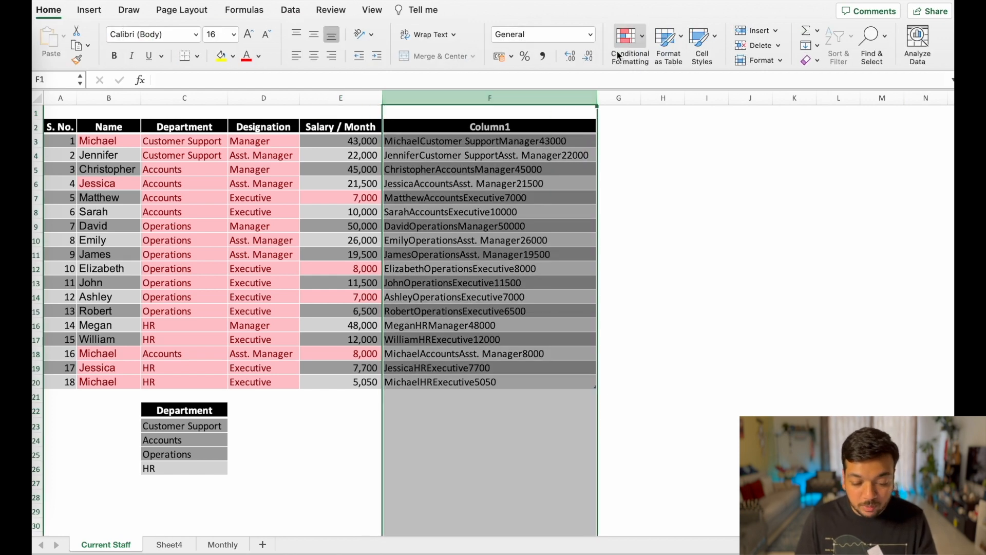
left_click(627, 39)
mouse_move(686, 66)
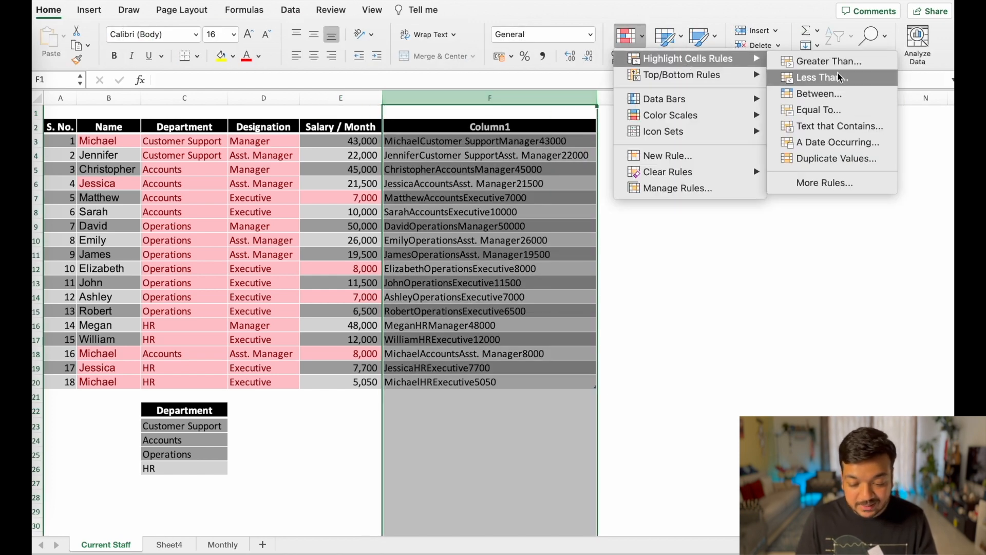
left_click(836, 158)
left_click(585, 228)
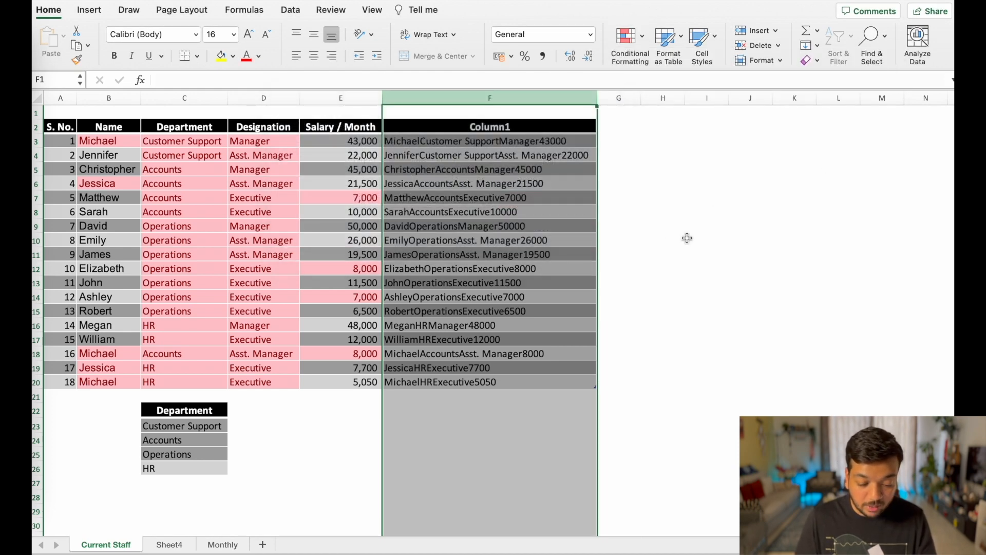
left_click(701, 240)
left_click(449, 98)
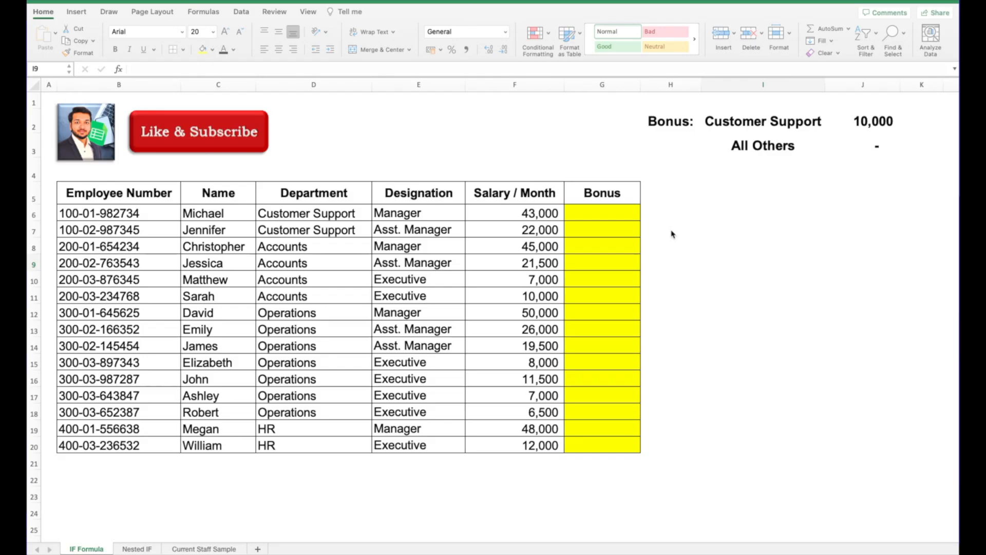
left_click(610, 213)
type("=")
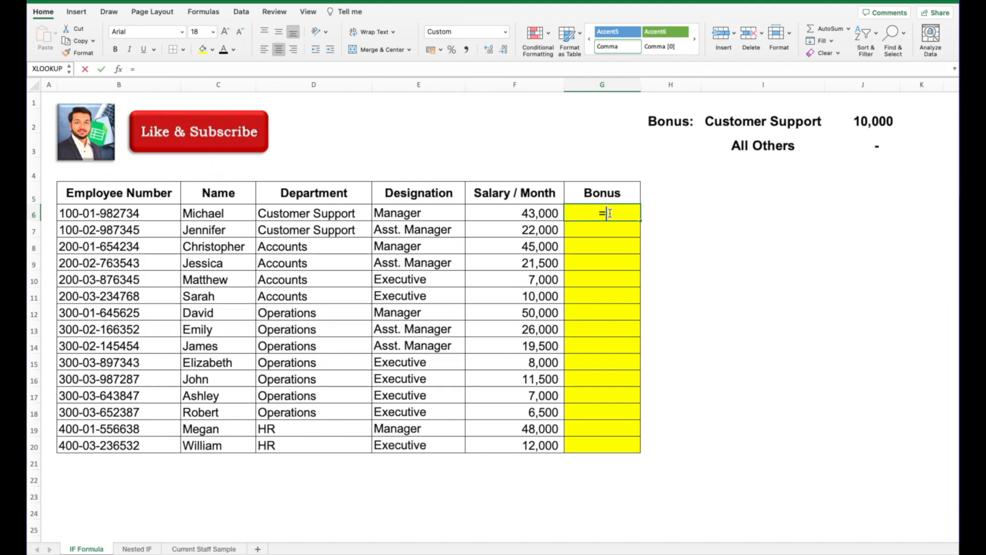
type("IF(")
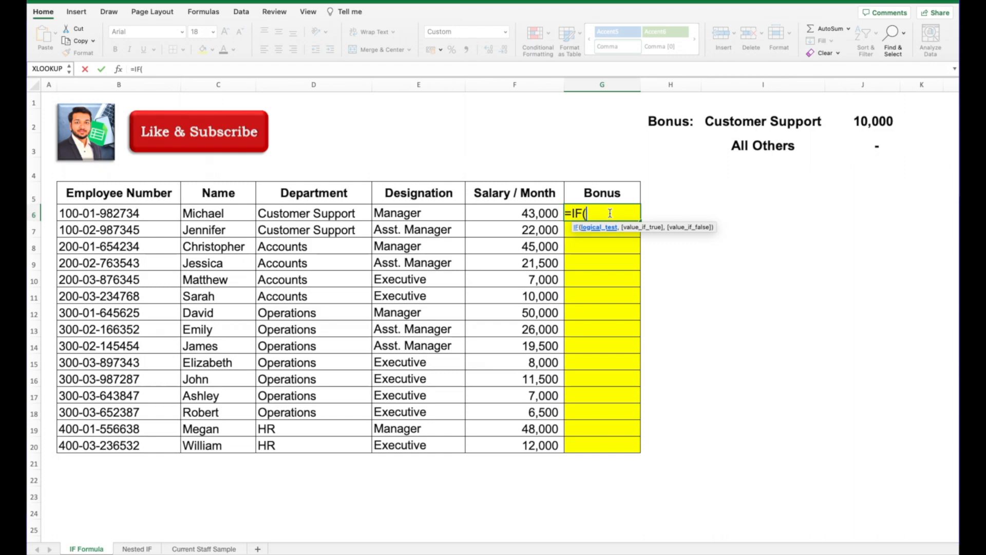
key("Escape")
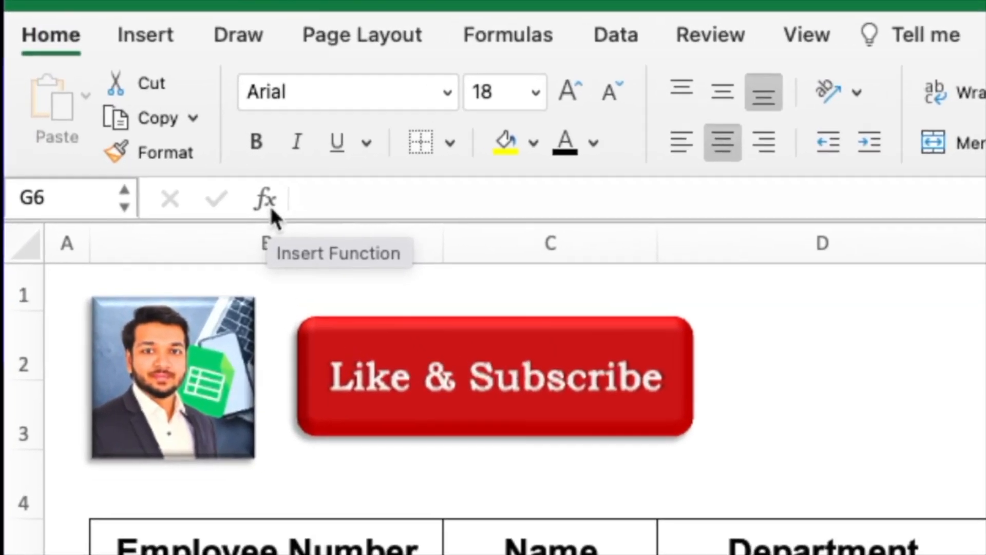
left_click(270, 208)
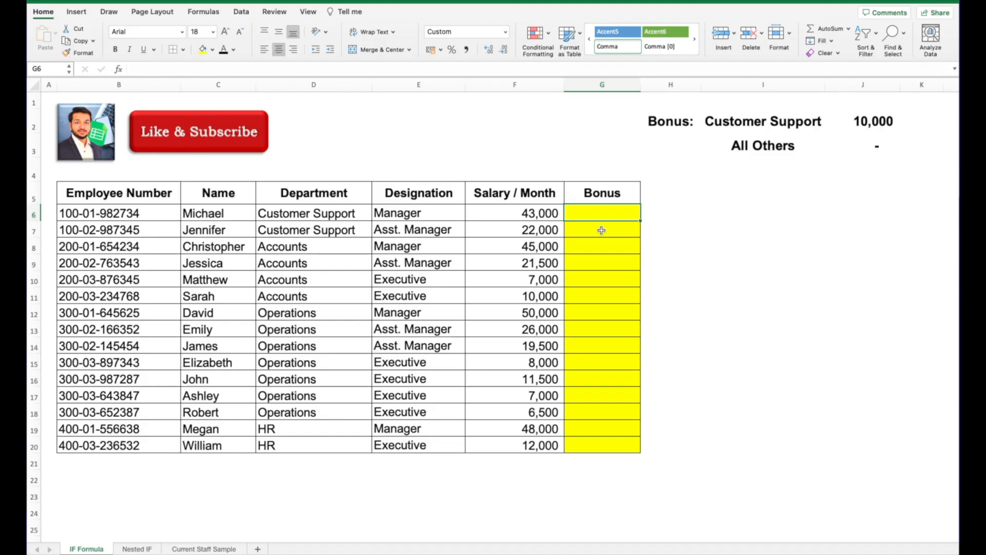
Step: Start an IF formula in Bonus cell G6 and move its argument hint clear of the table, beside row 9
type("=if")
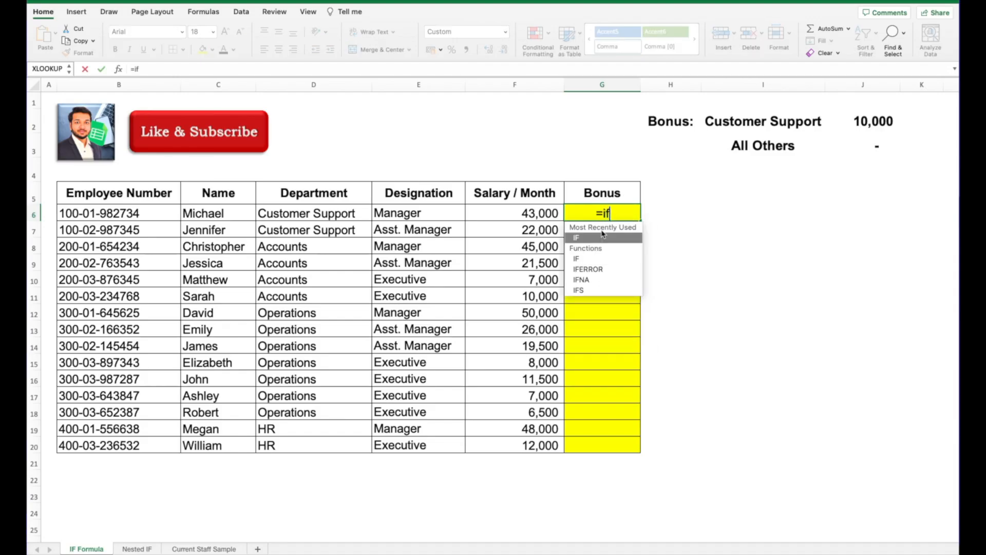
double_click(603, 234)
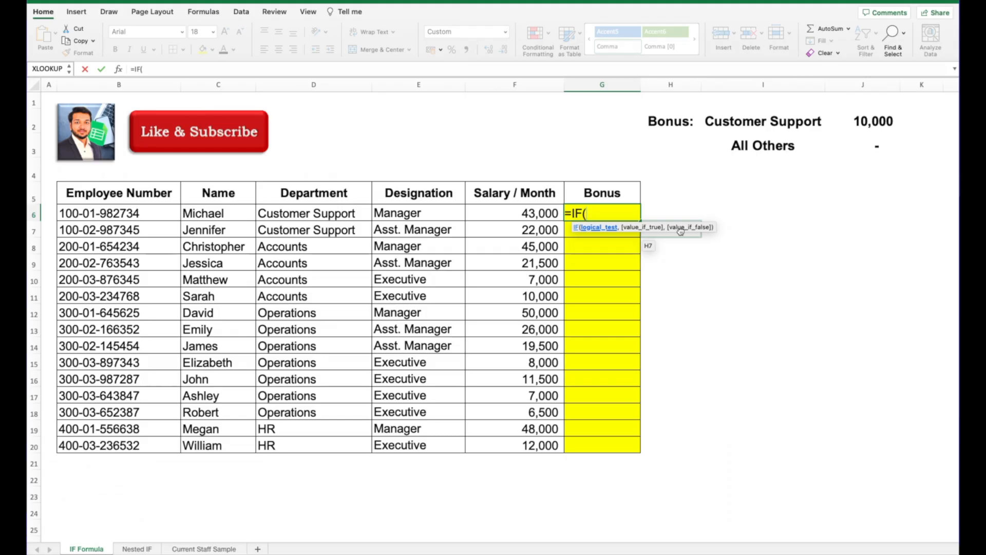
left_click_drag(614, 273, 720, 269)
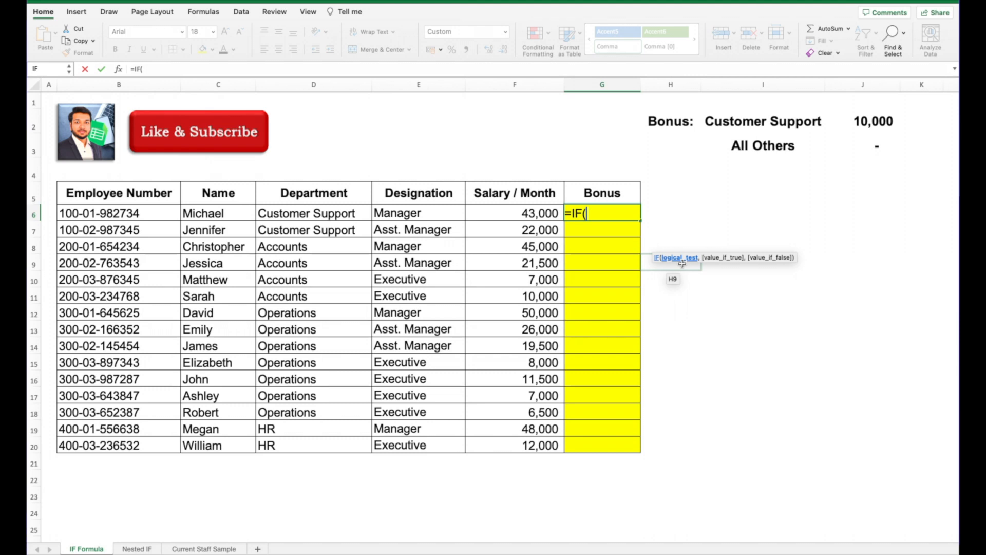
left_click_drag(682, 263, 687, 268)
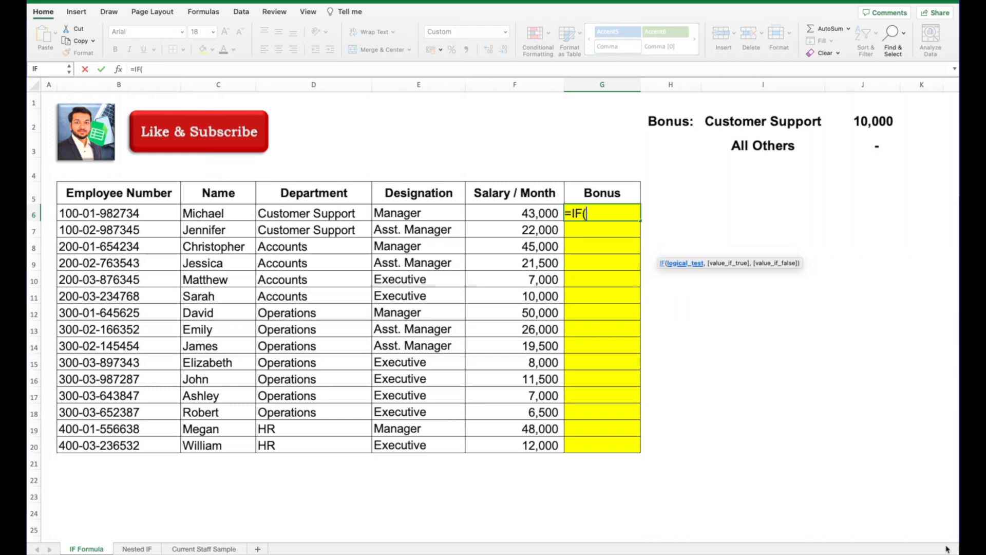
Step: Enter the logical test $I$2=D6 in G6's IF formula, with the bonus department reference made absolute
key("Up")
key("Up")
key("Right")
key("Up")
key("Right")
key("Up")
type("=")
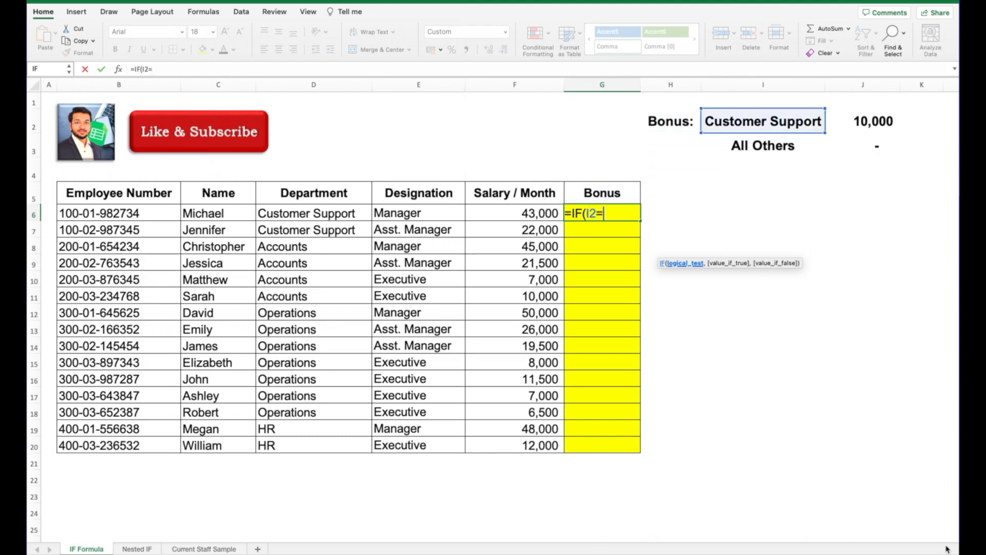
key("Left")
key("Left")
key("Left")
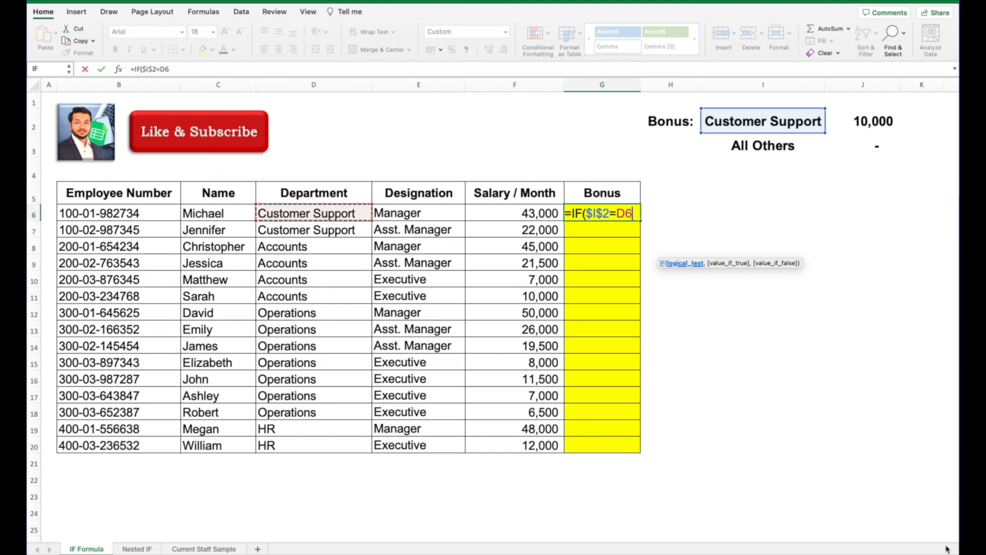
Step: Complete the G6 formula as =IF($I$2=D6,) with the value_if_true argument left empty
type(",")
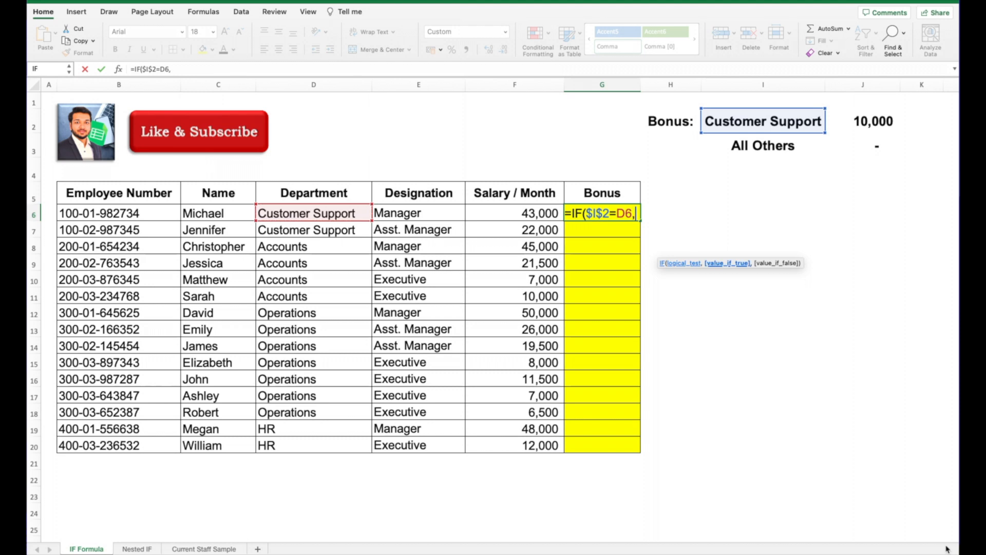
type(")")
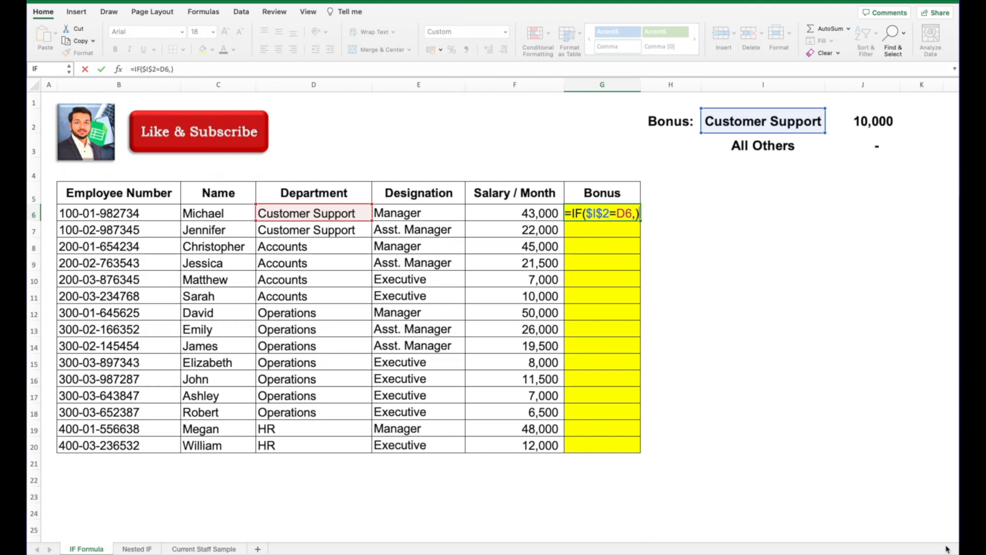
key("Return")
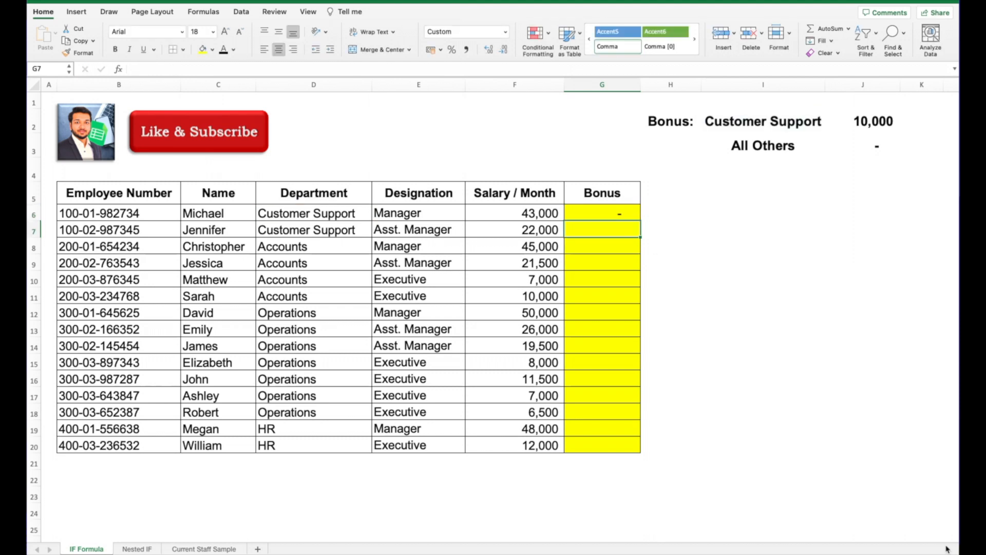
key("Up")
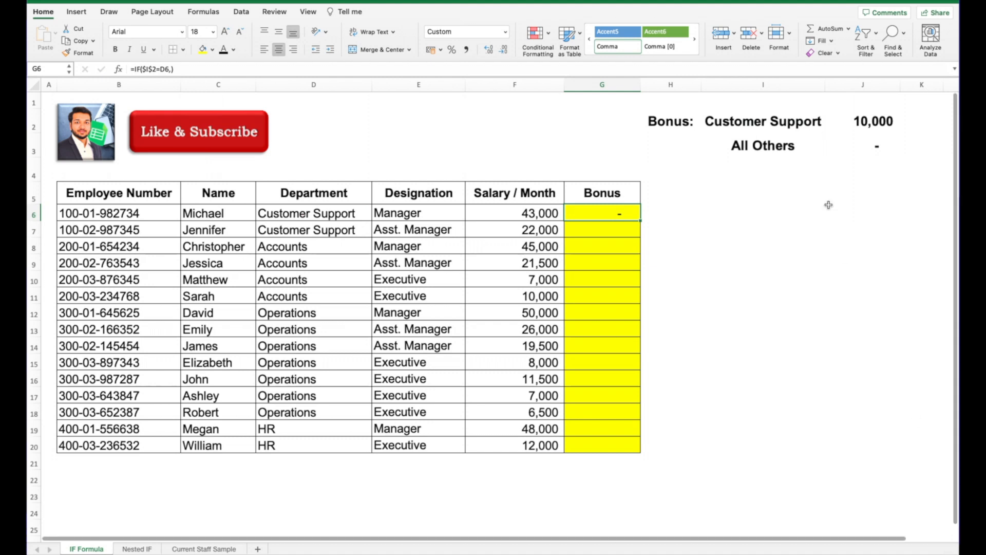
Step: Change the bonus department in I2 to Accounts and compare it with the first employee's department in D6
left_click(819, 123)
left_click(829, 128)
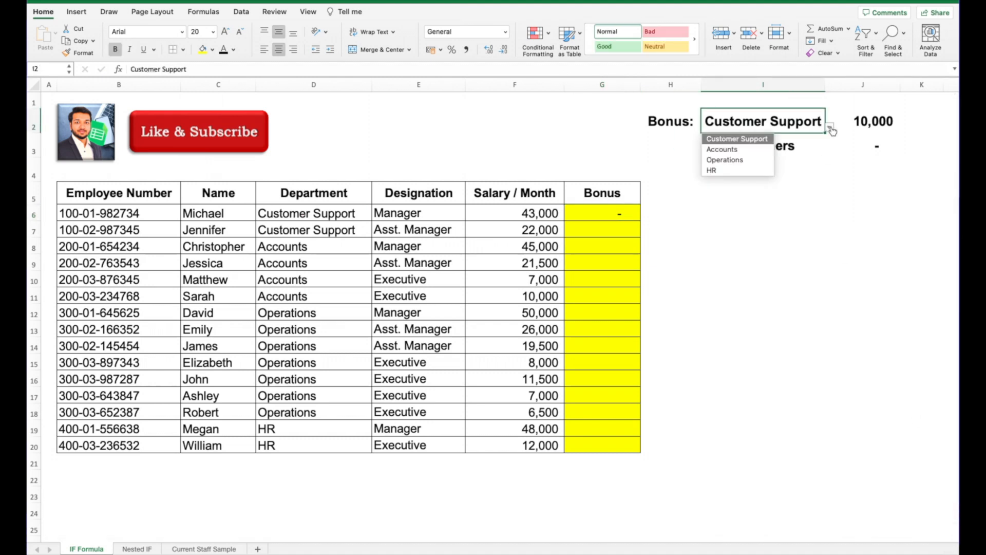
left_click(748, 149)
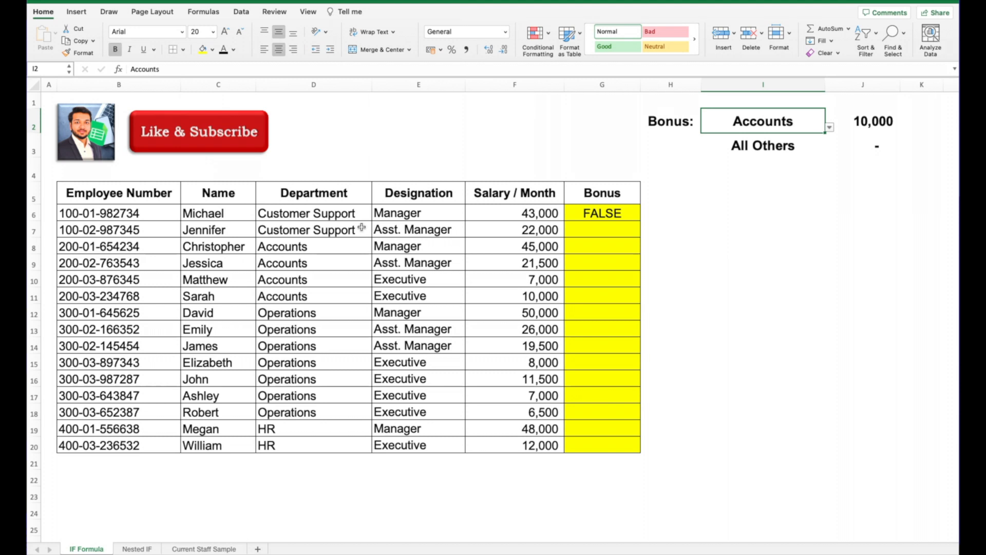
left_click(338, 219)
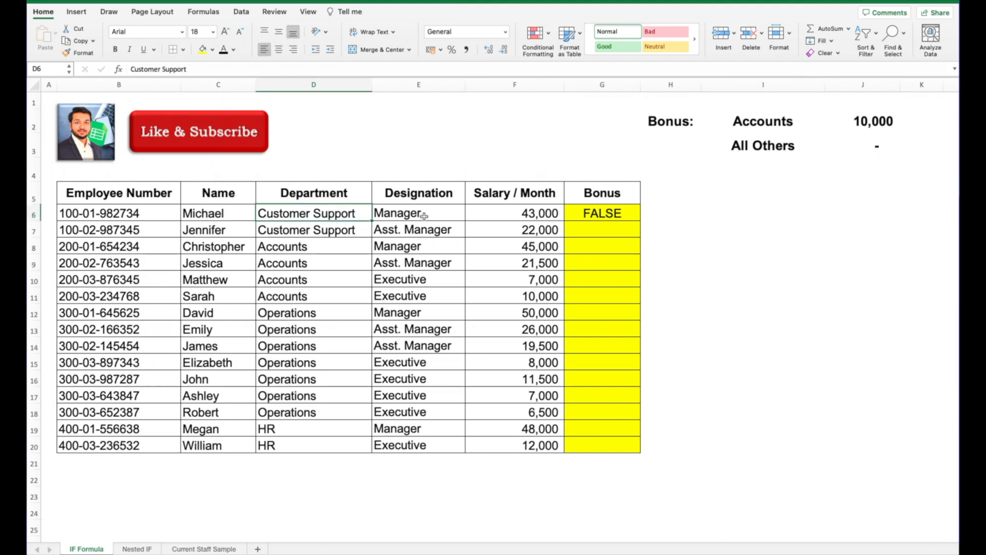
Step: Fill the G6 formula down to G20 and check the results for each department group against I2
left_click(624, 215)
left_click_drag(641, 219, 633, 447)
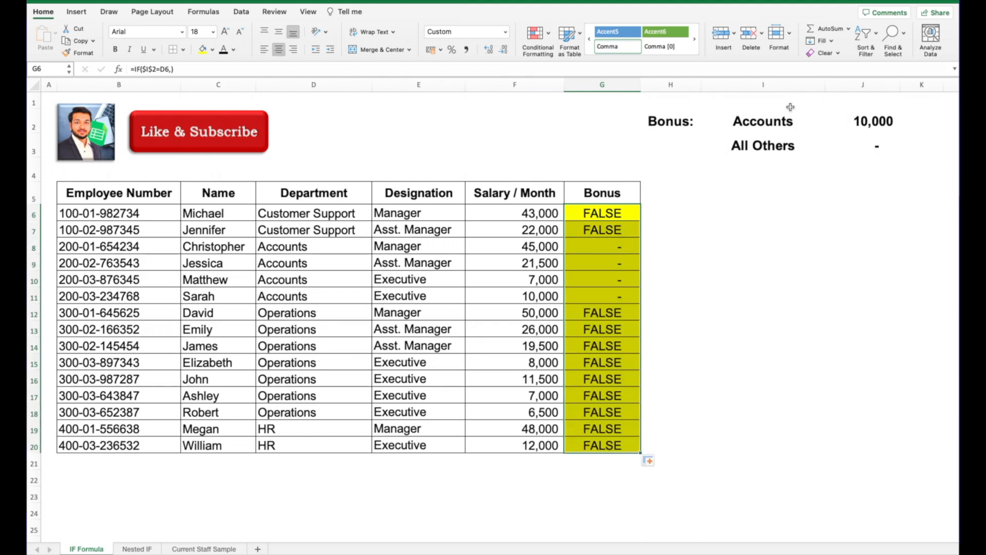
left_click(774, 119)
left_click(615, 254)
left_click_drag(615, 255, 612, 298)
left_click_drag(611, 215, 612, 223)
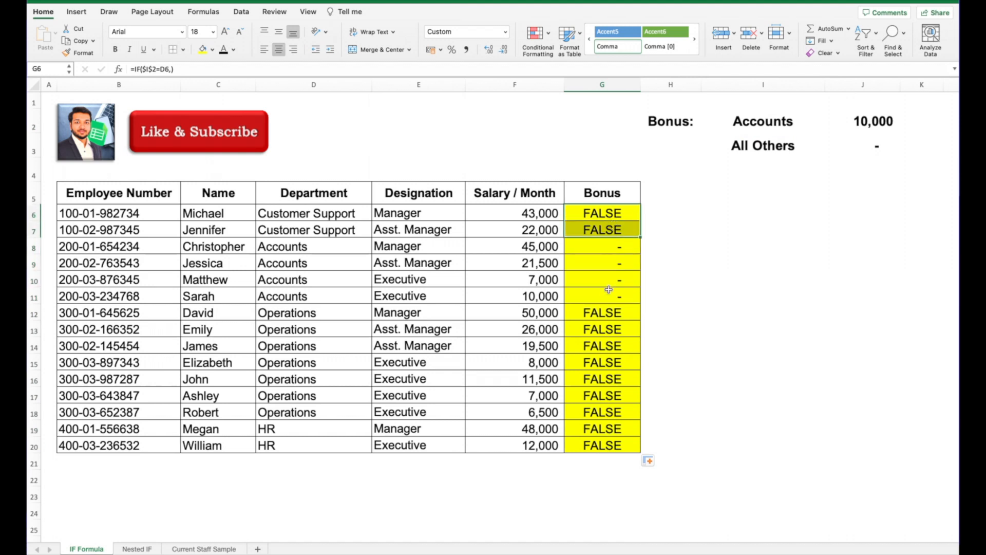
left_click_drag(607, 309, 596, 443)
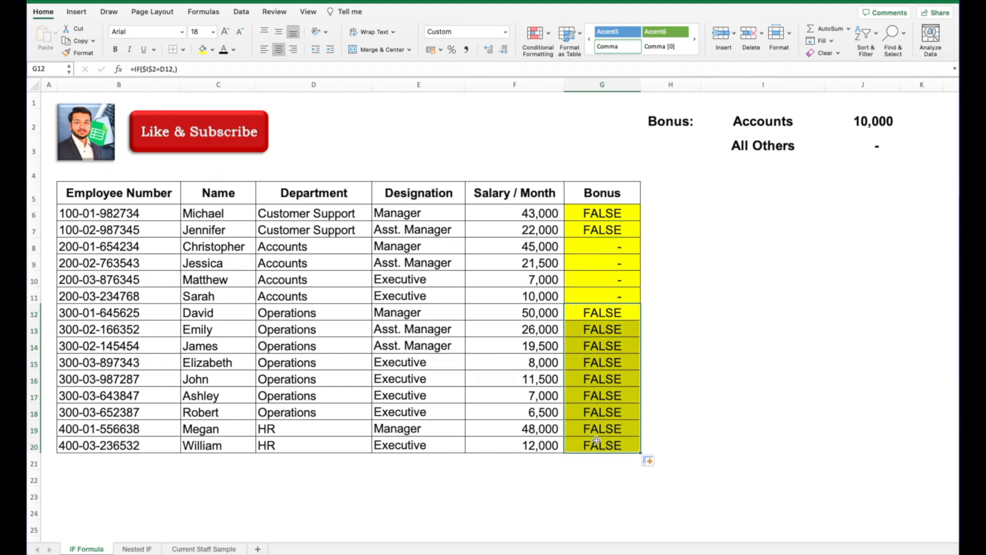
Step: Add the absolute reference $J$2 as value_if_true in G6, making the formula =IF($I$2=D6,$J$2,)
left_click(628, 213)
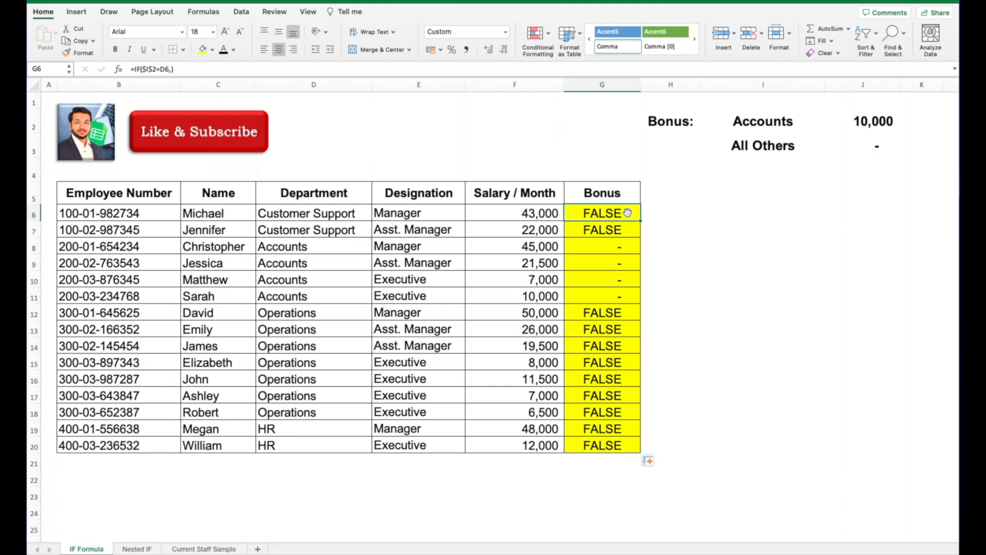
left_click(172, 68)
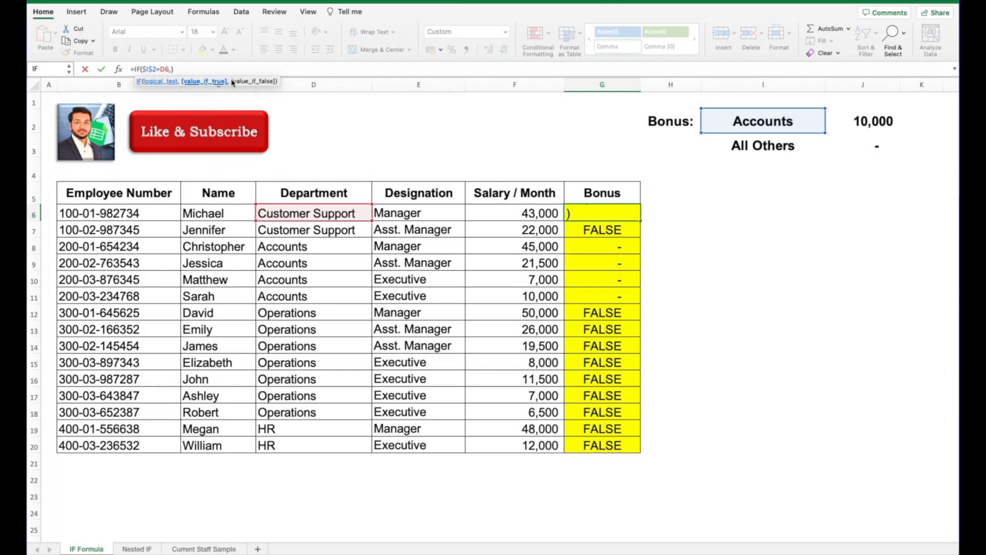
left_click_drag(231, 76, 769, 217)
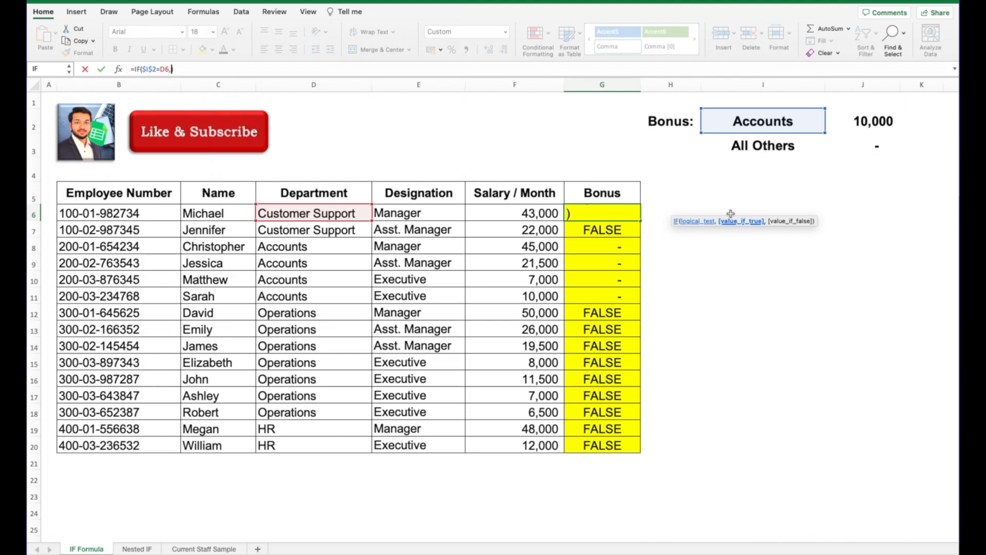
left_click(869, 123)
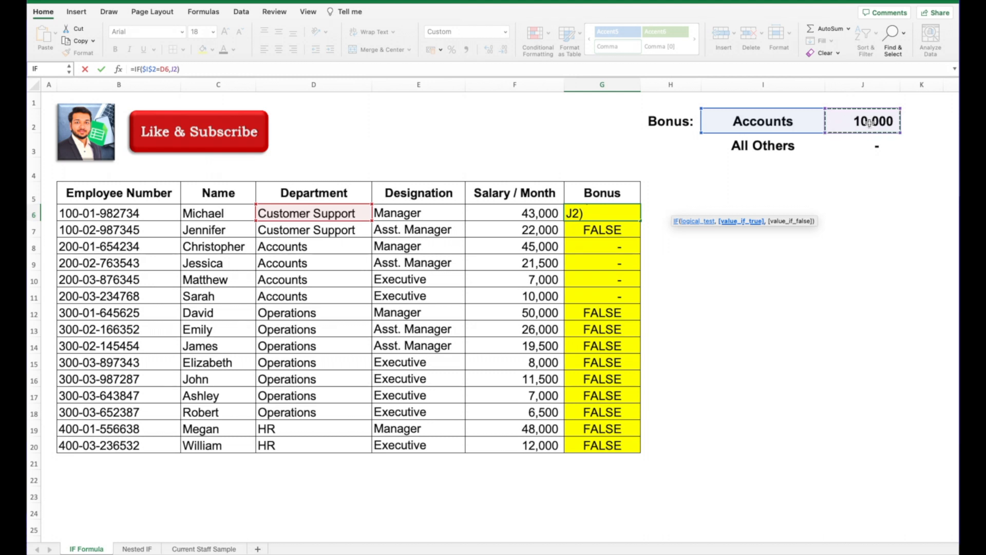
key("F4")
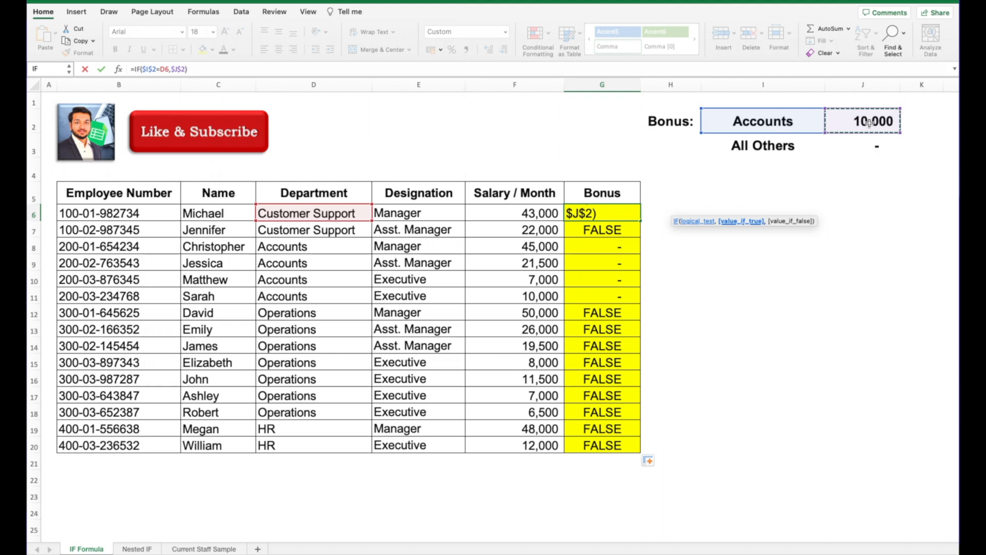
type(",")
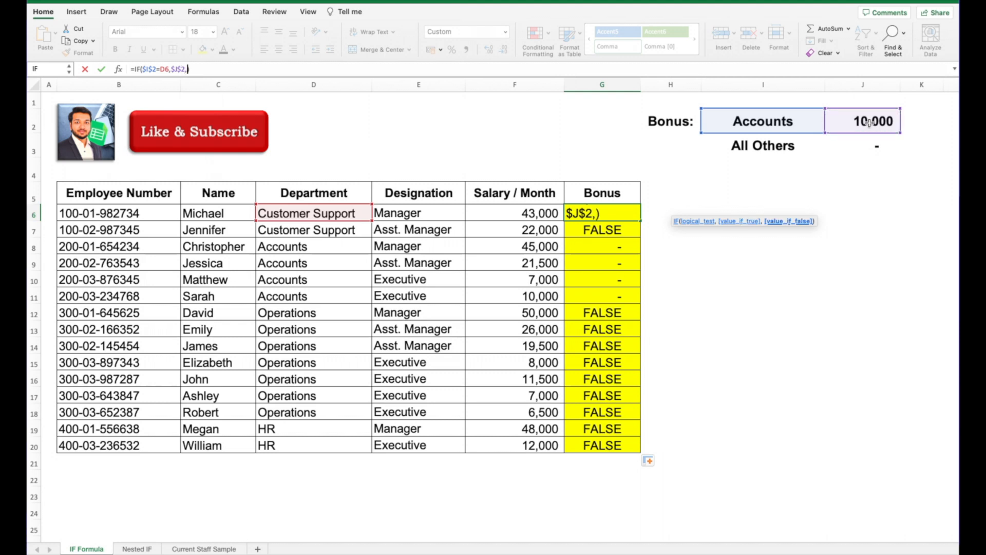
key("Return")
Step: Fill the G6 bonus formula down the Bonus column and check the results for the Accounts and other rows
left_click(624, 213)
double_click(642, 221)
left_click(626, 216)
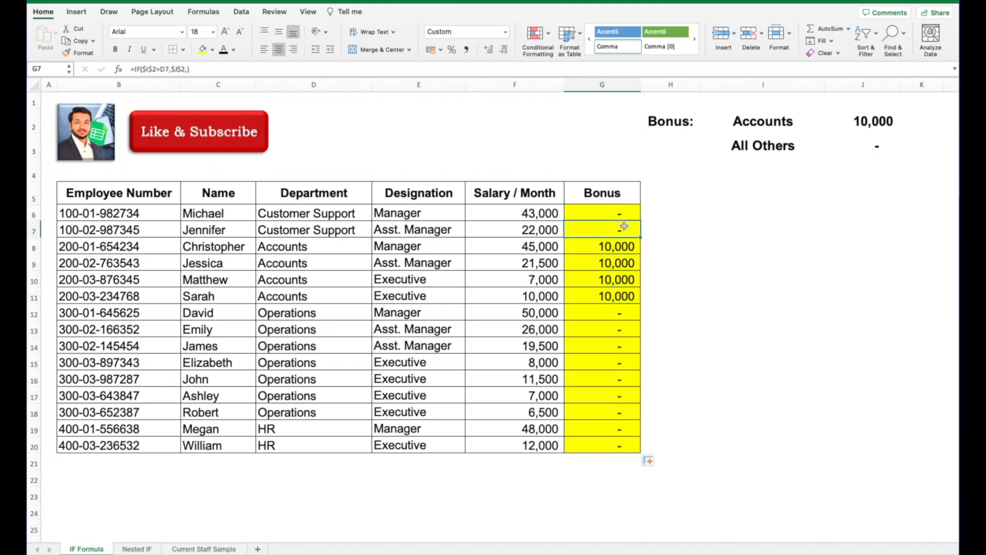
left_click(618, 233)
left_click_drag(620, 310, 610, 437)
left_click_drag(595, 243, 590, 288)
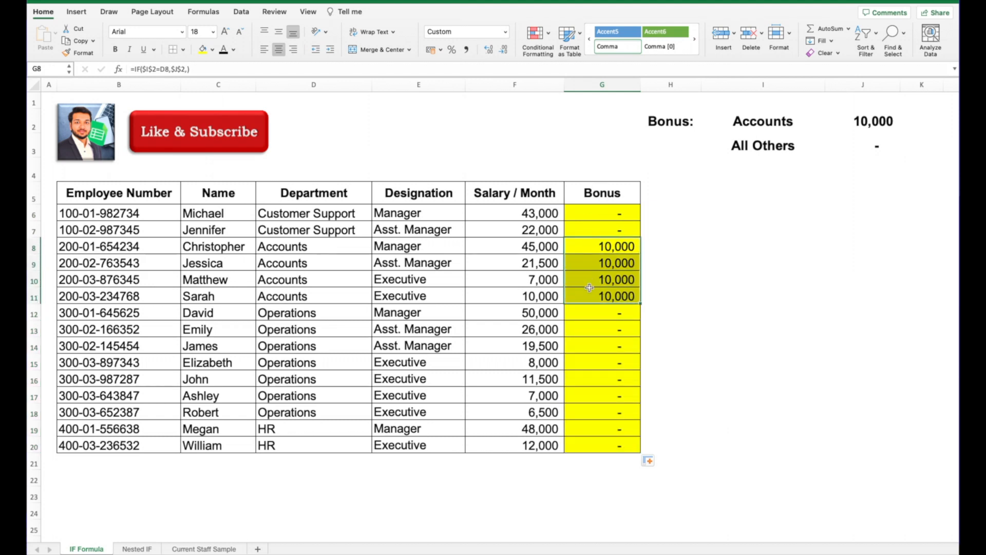
Step: Set the bonus department in I2 to Customer Support
left_click(663, 252)
left_click(817, 124)
left_click(829, 127)
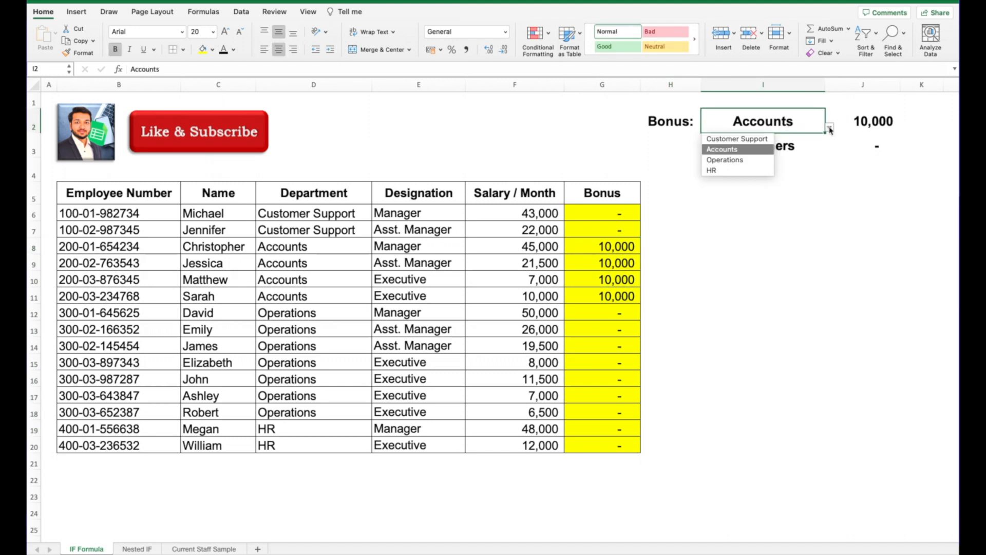
left_click(762, 136)
left_click(747, 268)
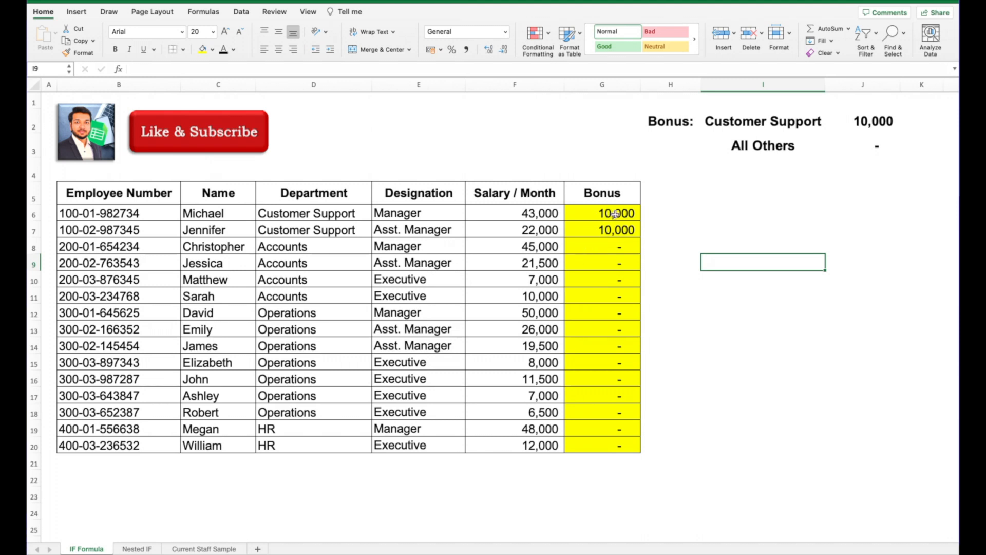
Step: Examine the empty value_if_false argument in G6's formula and the bonus settings in I2, J2 and J3
left_click(615, 213)
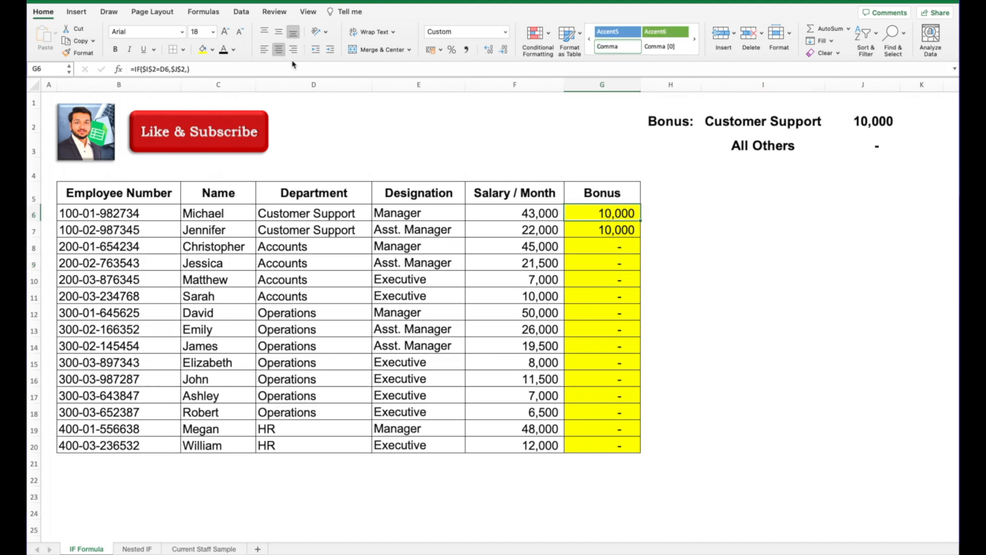
left_click(188, 68)
left_click_drag(225, 79, 761, 244)
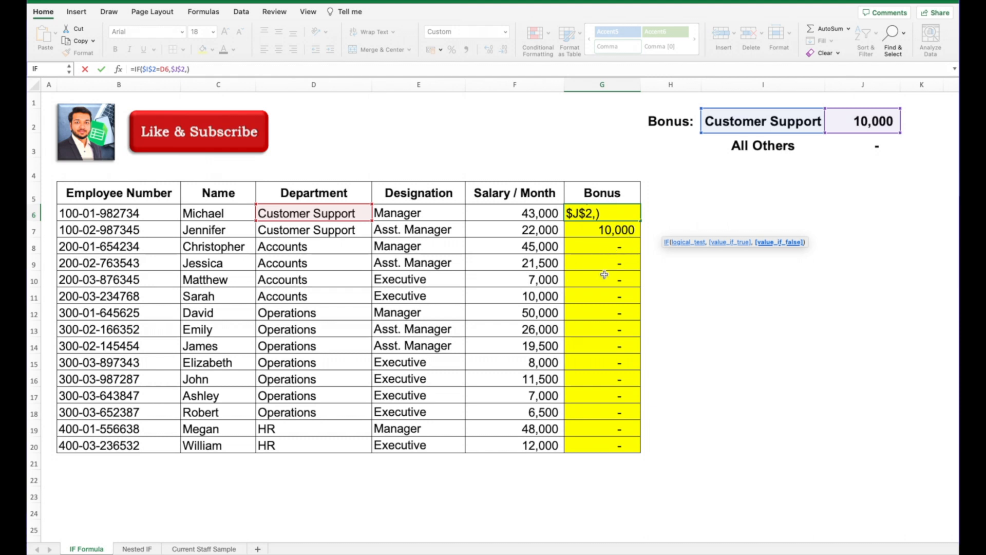
key("ctrl+Return")
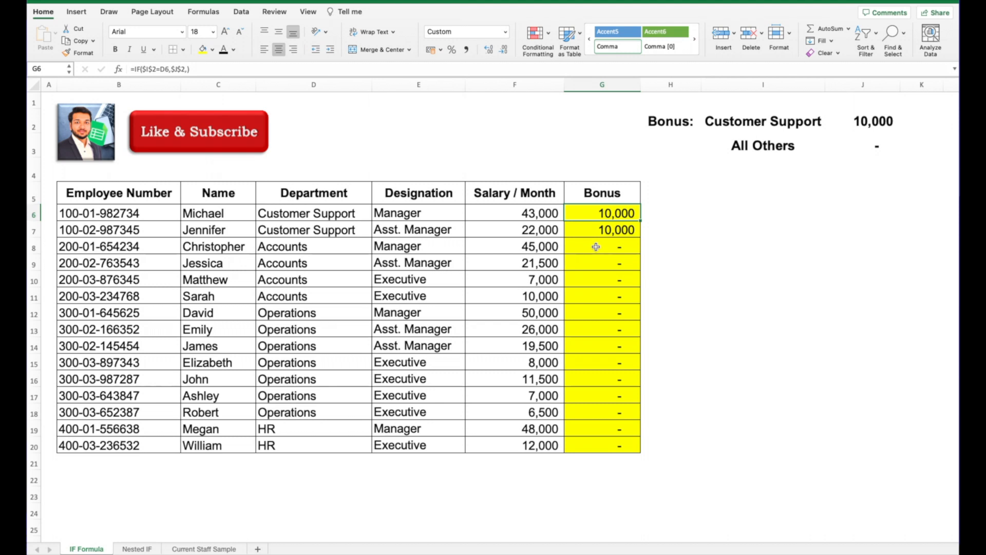
left_click(745, 122)
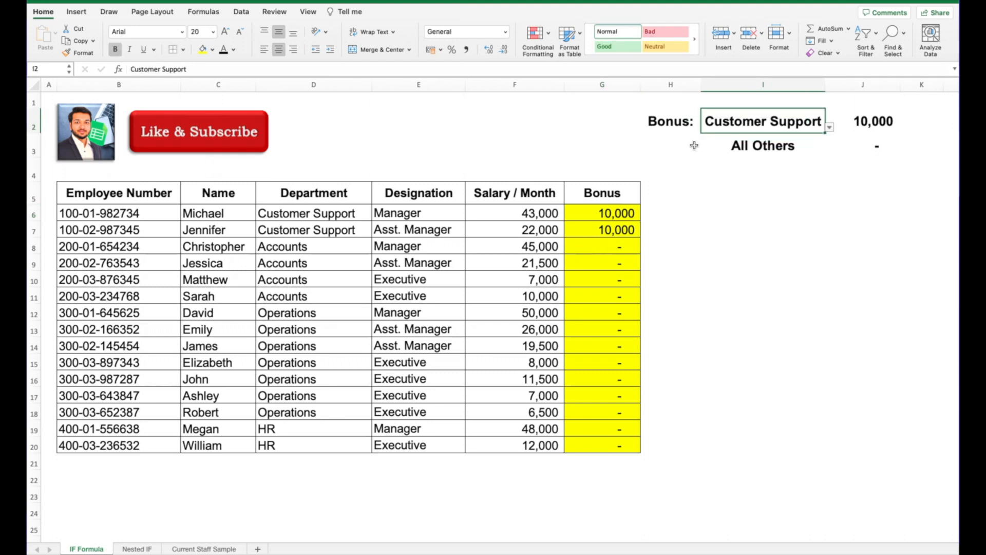
left_click(877, 120)
left_click(861, 145)
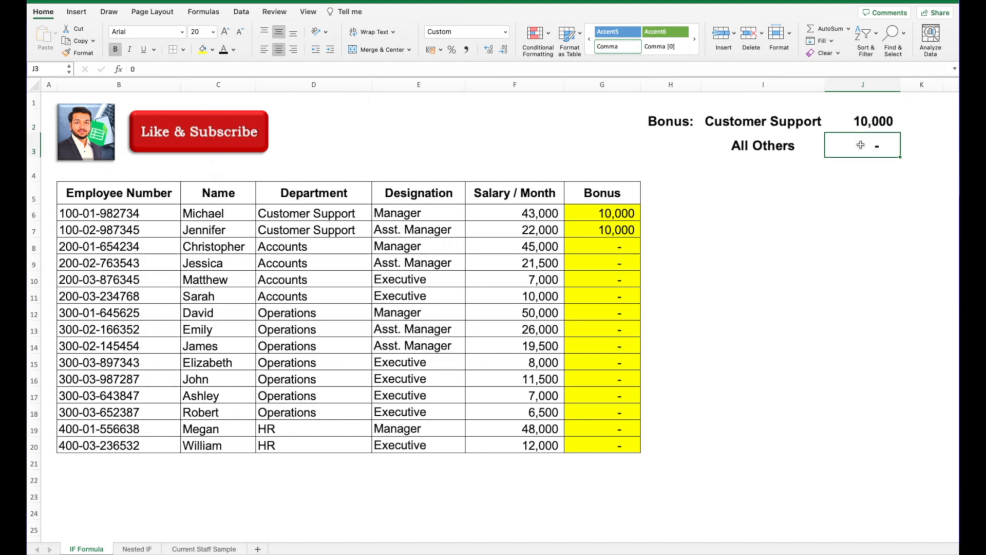
left_click(580, 244)
Step: Add "No Bonus" as value_if_false in G6, making the formula =IF($I$2=D6,$J$2,"No Bonus")
left_click(586, 214)
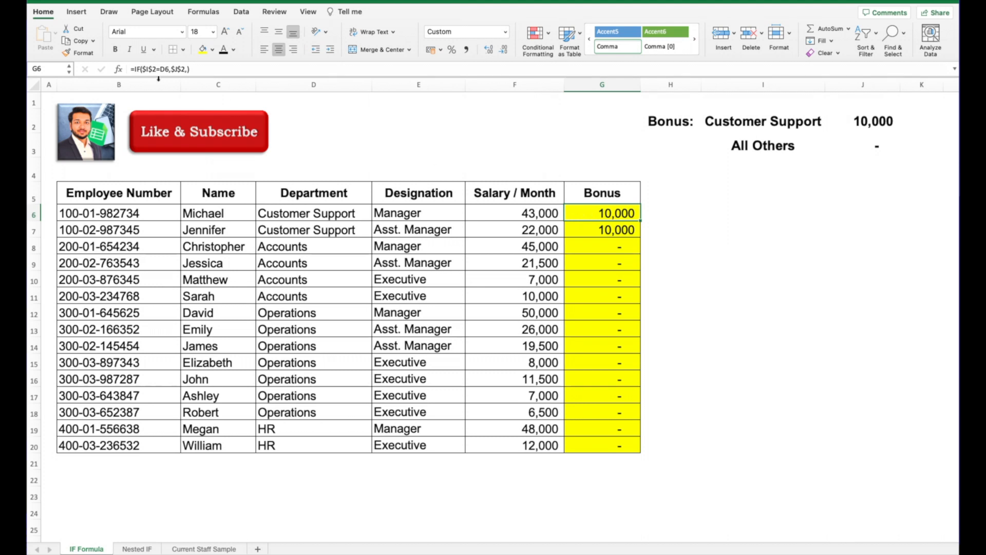
left_click(187, 69)
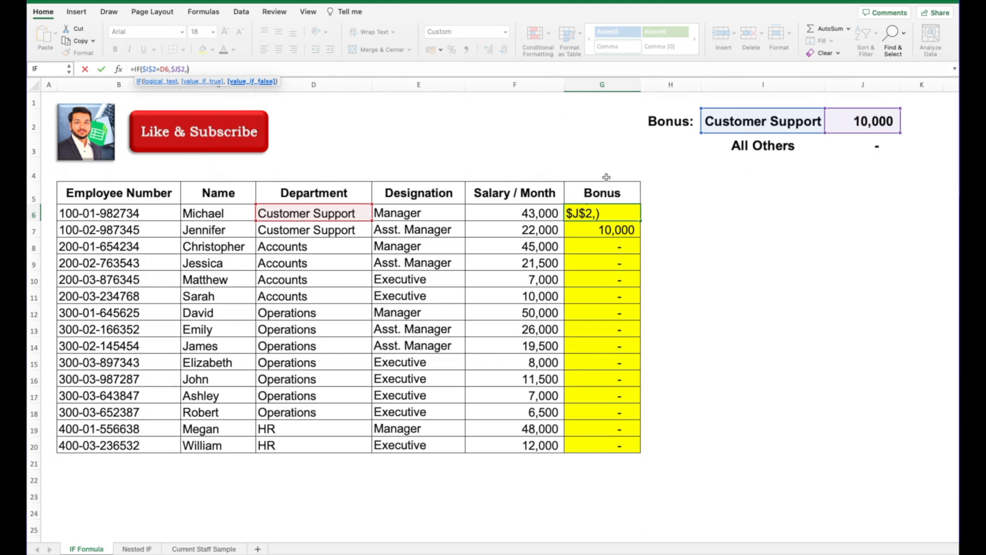
type("\"No ")
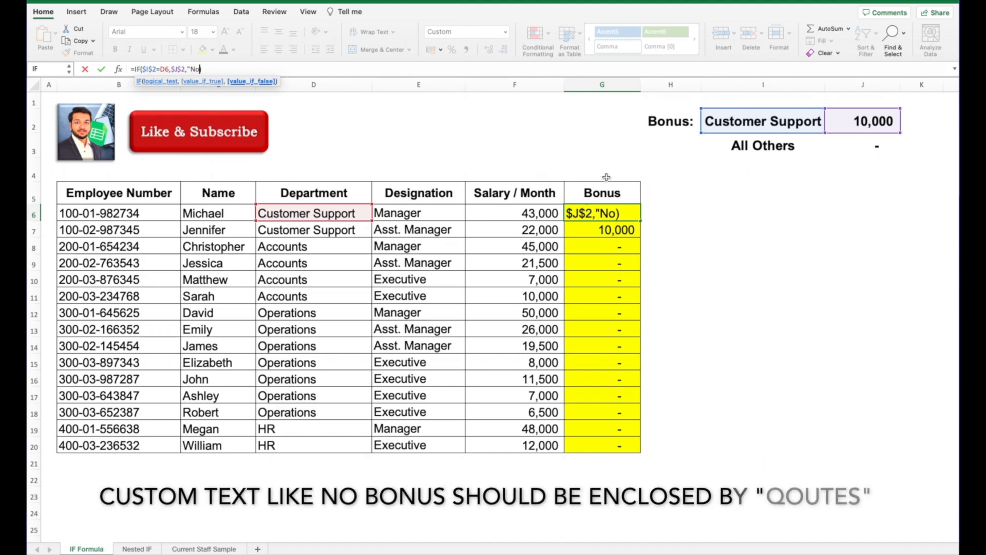
type("B")
type("onus\"")
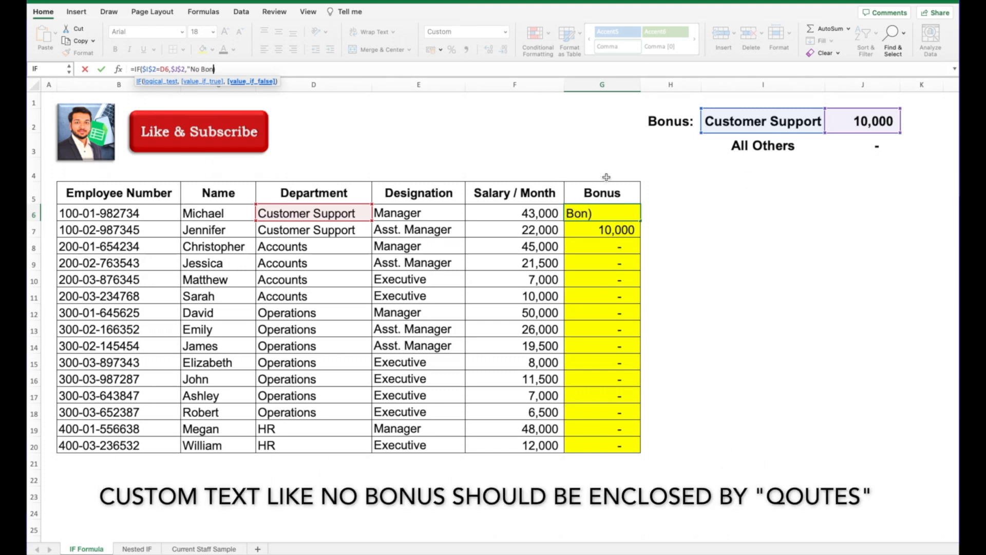
key("Return")
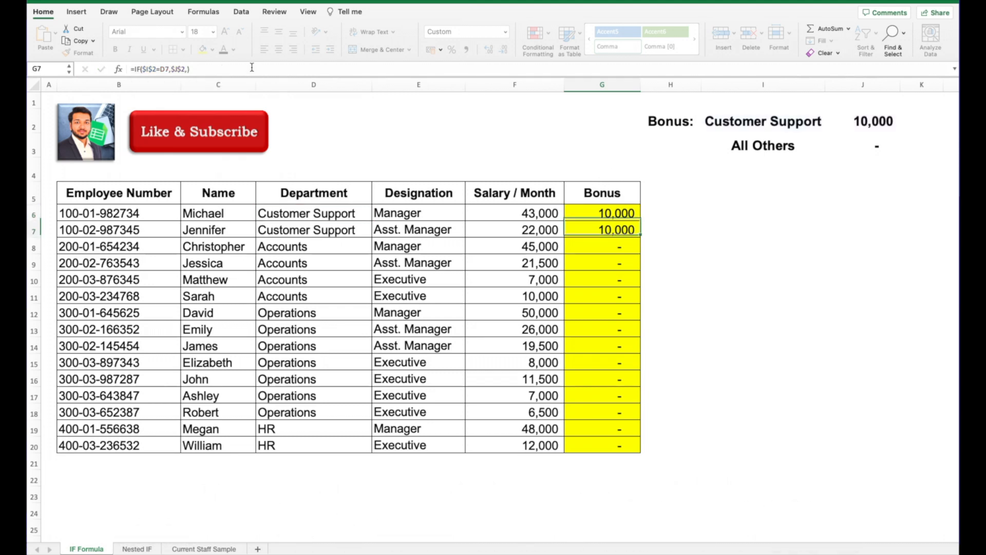
Step: Fill the completed G6 formula down the Bonus column to G20 and check the copy in G8
left_click(603, 216)
double_click(641, 221)
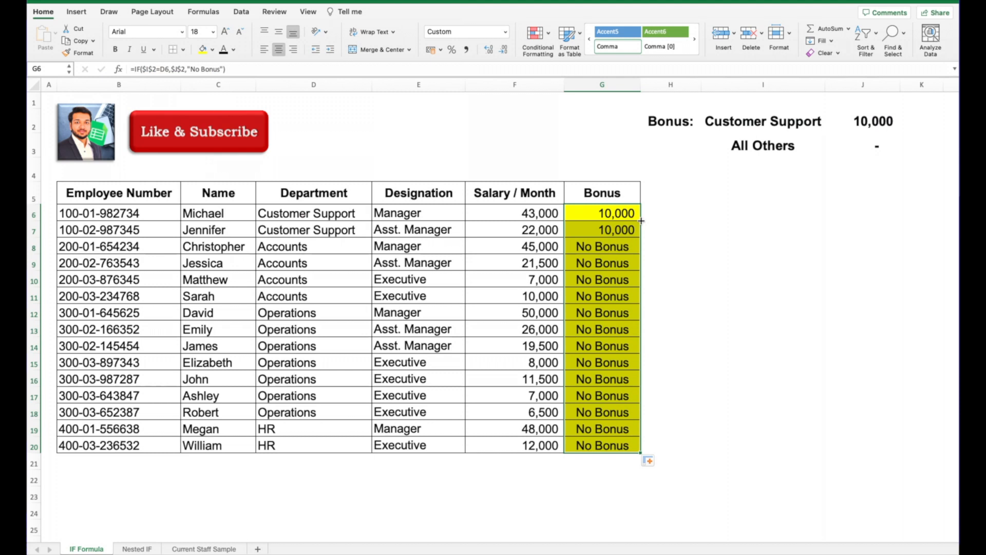
left_click(713, 272)
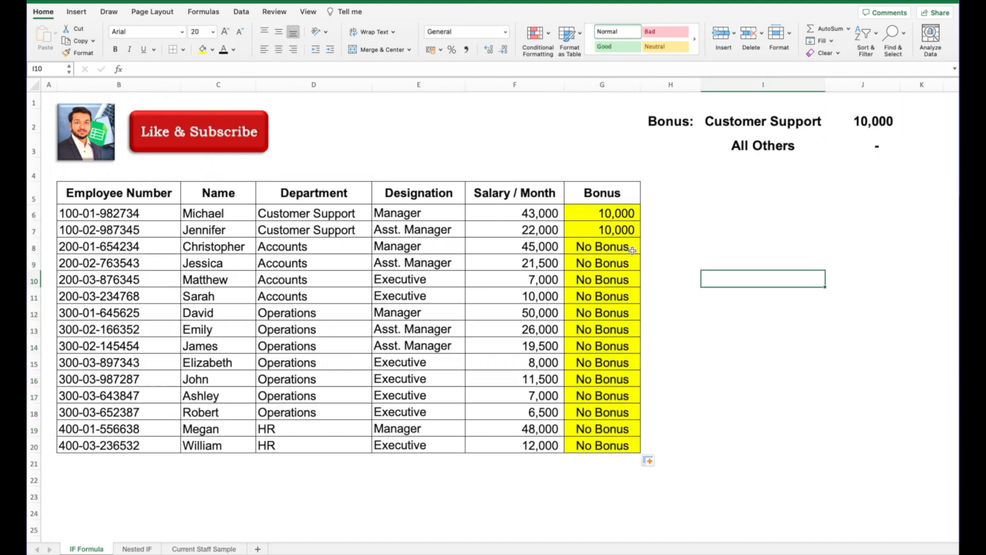
left_click(599, 253)
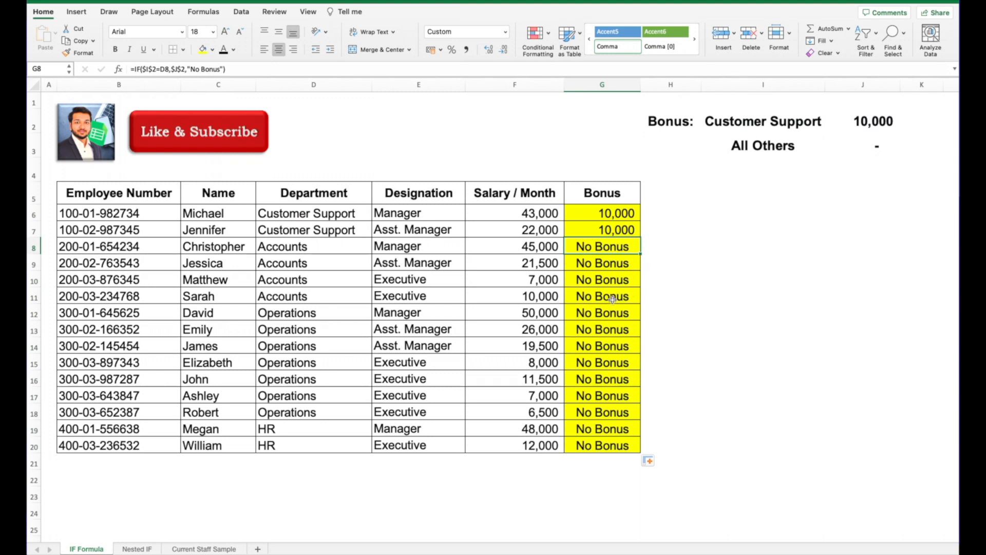
Step: Test the bonus formula by switching the department in I2 to Accounts, Operations and back to Customer Support
left_click(742, 130)
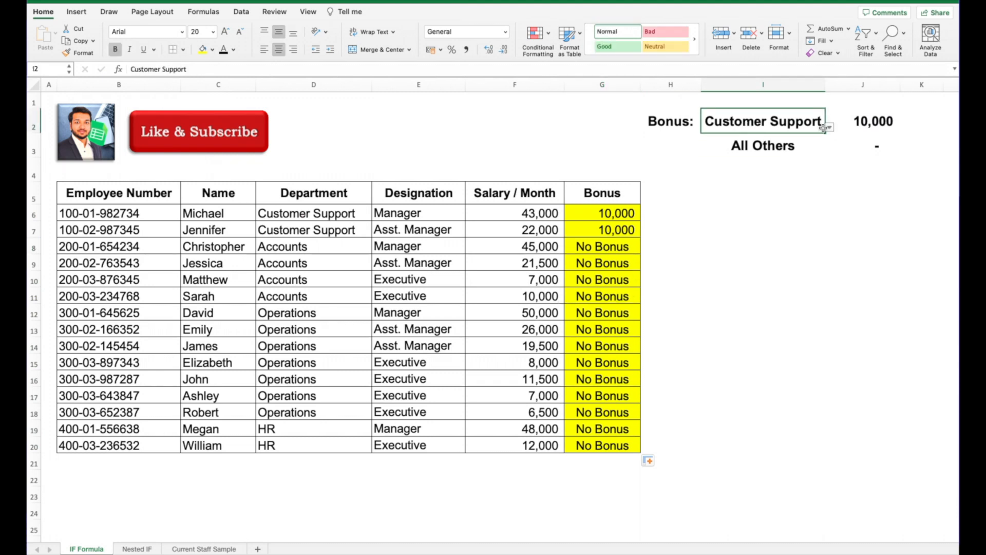
left_click(829, 130)
key("Down")
key("Return")
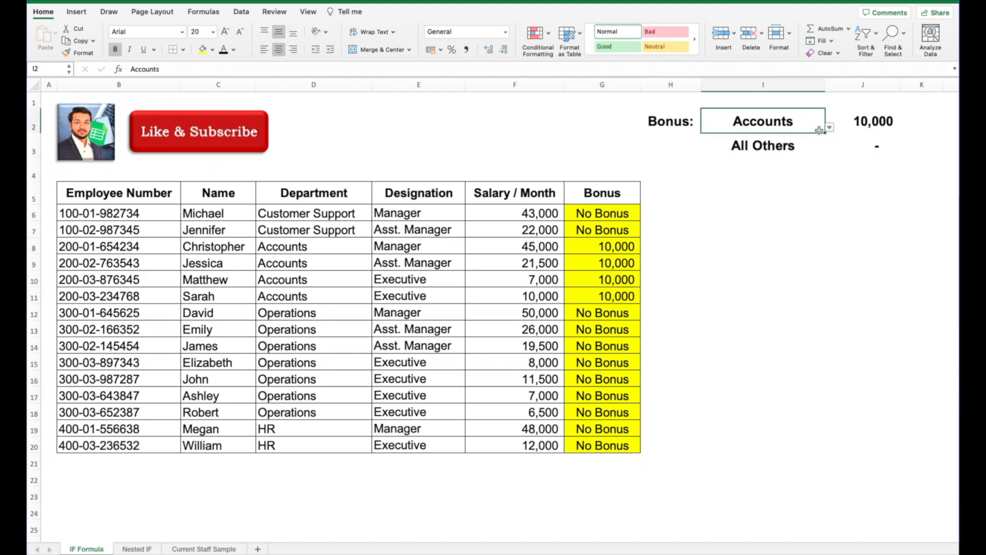
left_click(829, 128)
left_click(764, 161)
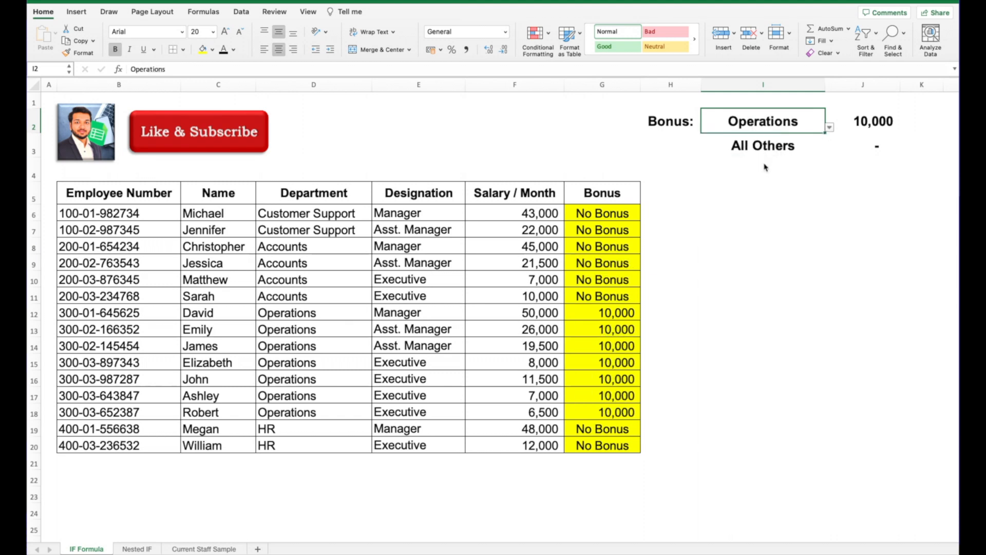
left_click(828, 129)
left_click(729, 170)
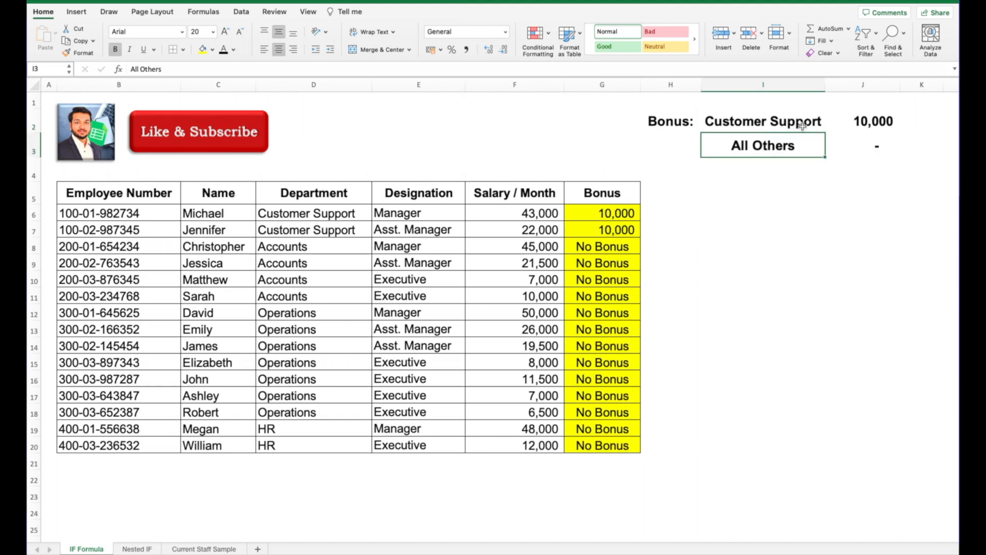
Step: Set the All Others bonus in J3 to 25,000
left_click(803, 125)
left_click(796, 140)
left_click(884, 145)
type("25,000")
key("Return")
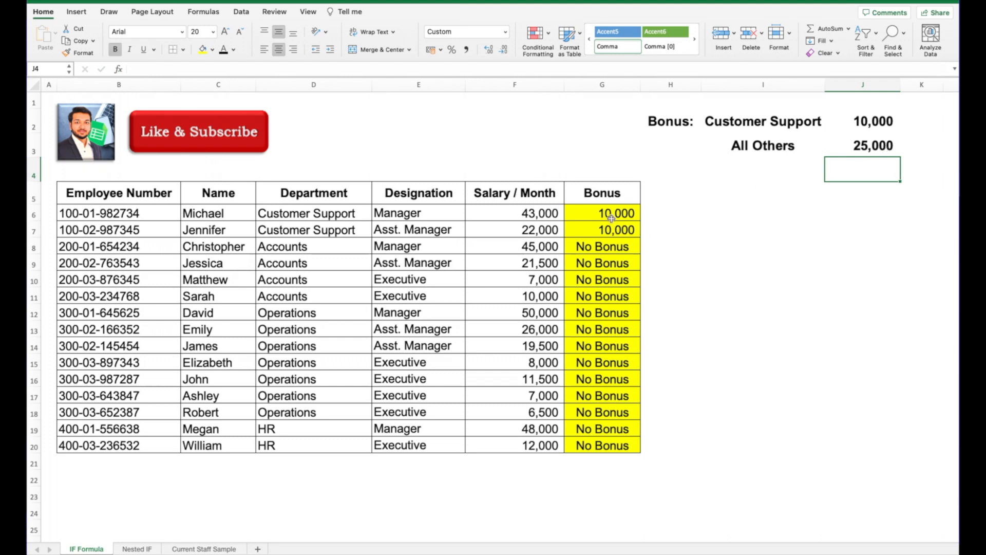
Step: Replace "No Bonus" in G6 with 25000, making the formula =IF($I$2=D6,$J$2,25000)
left_click(613, 210)
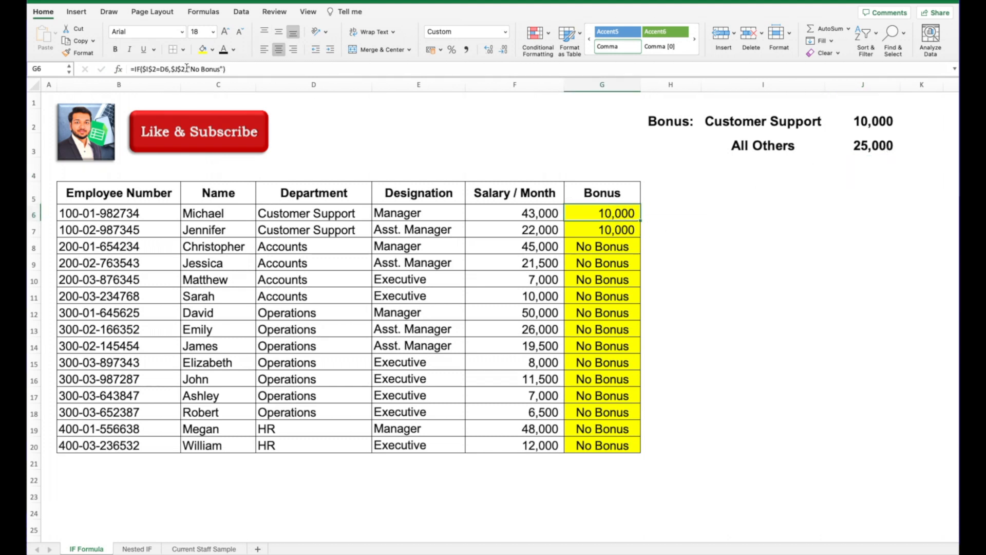
left_click_drag(186, 69, 225, 69)
type("25000")
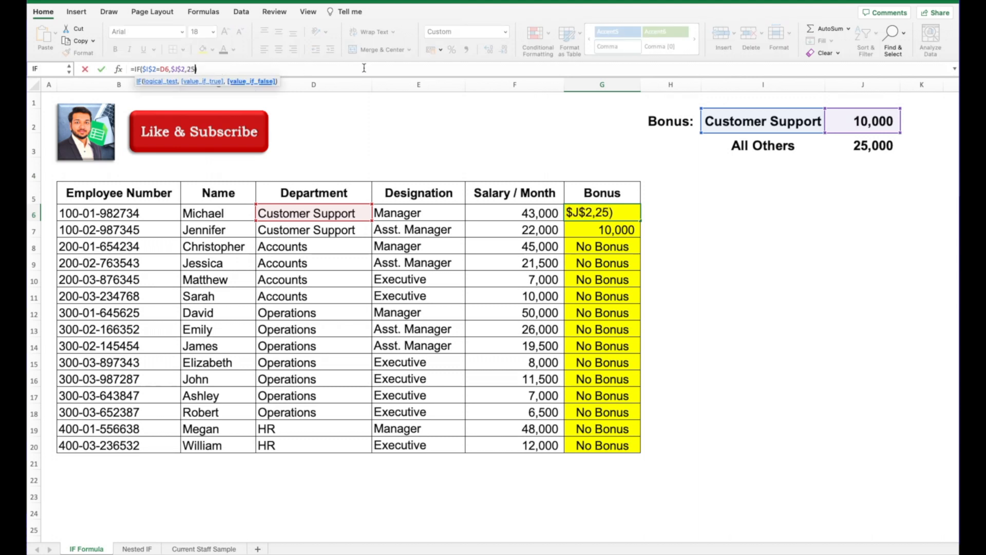
key("Return")
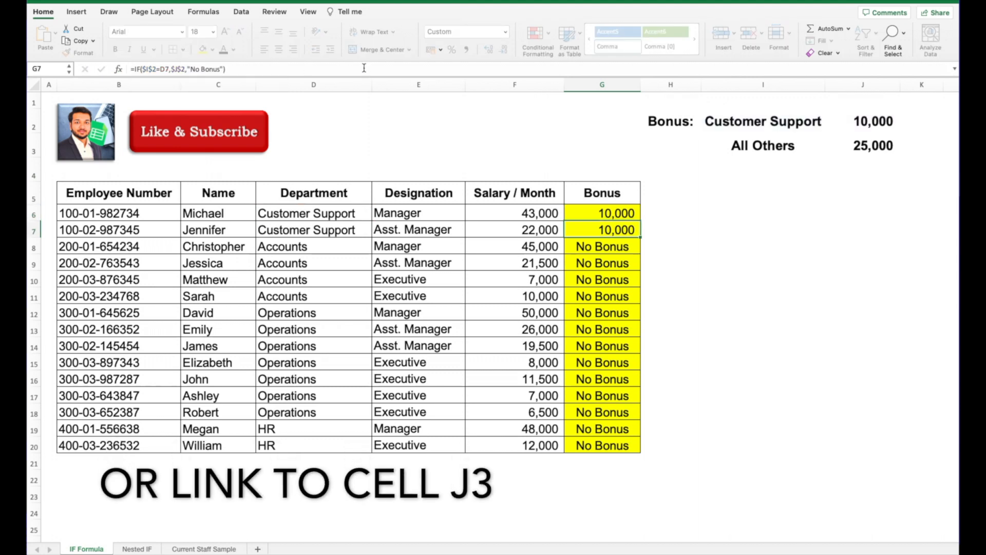
Step: Fill the revised G6 formula down the Bonus column to G20
left_click(621, 213)
double_click(641, 220)
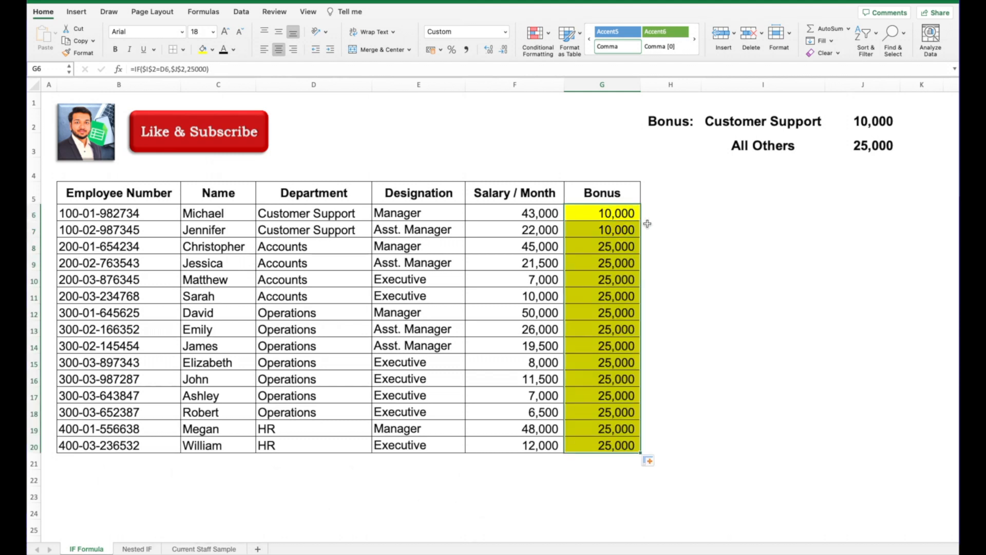
left_click(697, 252)
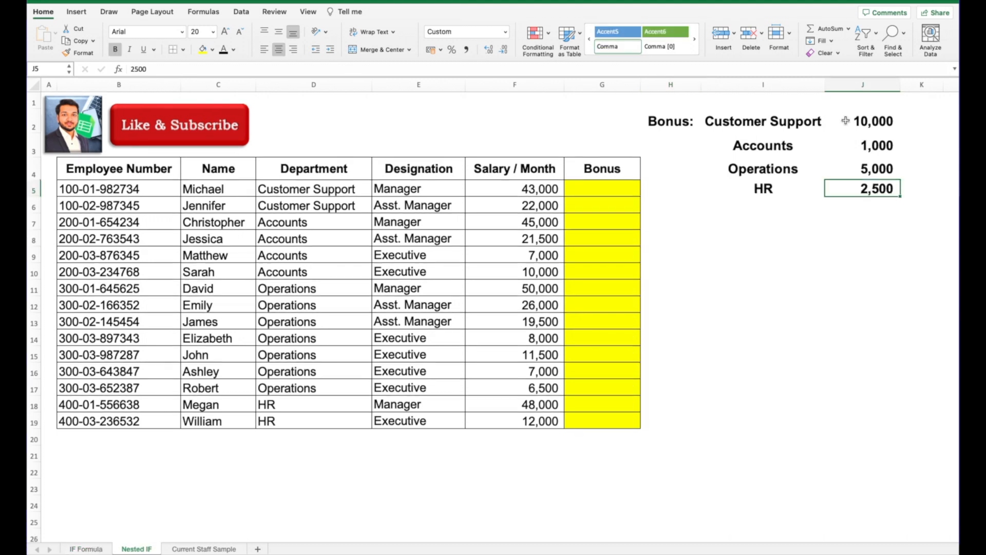
Step: On the Nested IF sheet, review the bonus amount set for each department in I2:J5
left_click(827, 121)
left_click(845, 139)
left_click(834, 173)
left_click(834, 191)
Step: Start the bonus formula in G5 with an IF that tests $I$2=D5 and uses J2 as value_if_true
left_click(599, 189)
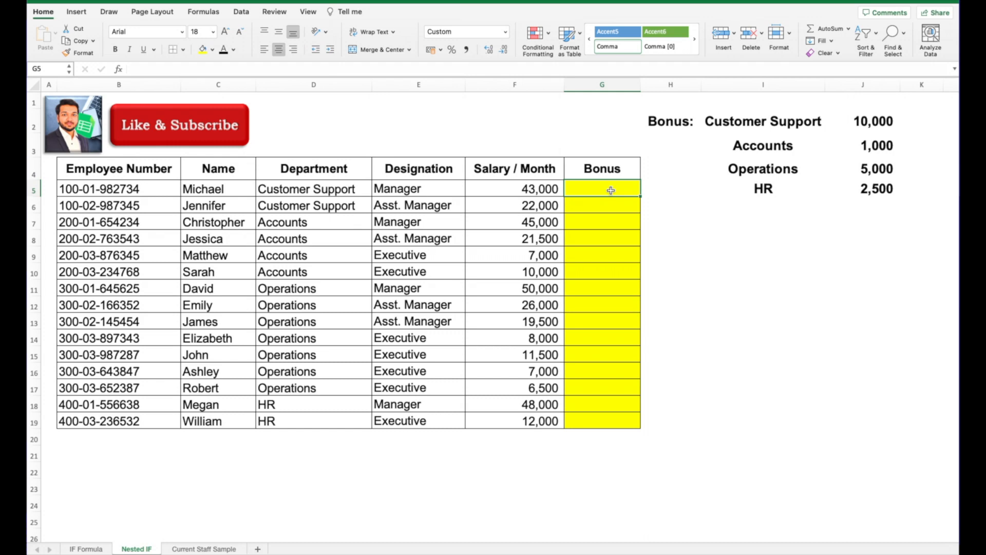
type("=IF(")
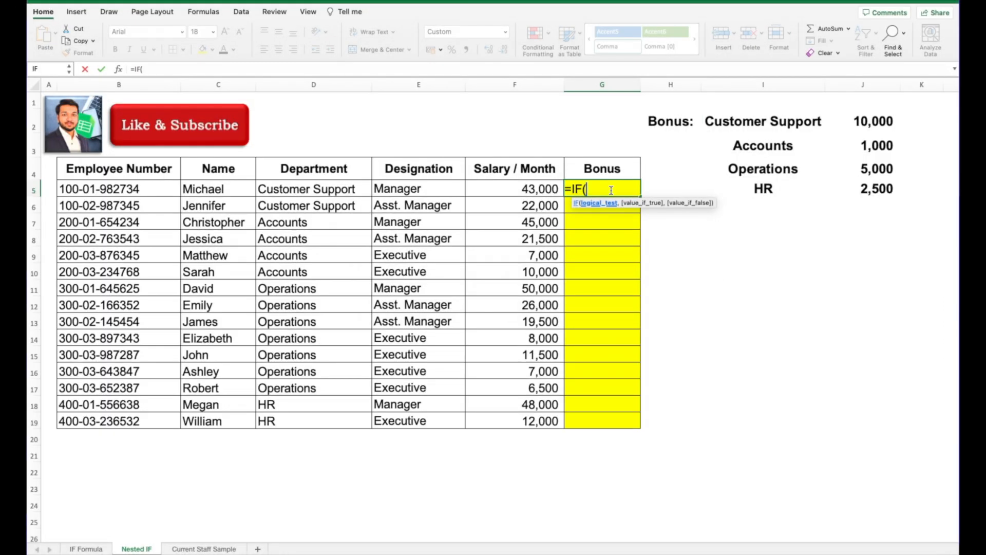
left_click(757, 123)
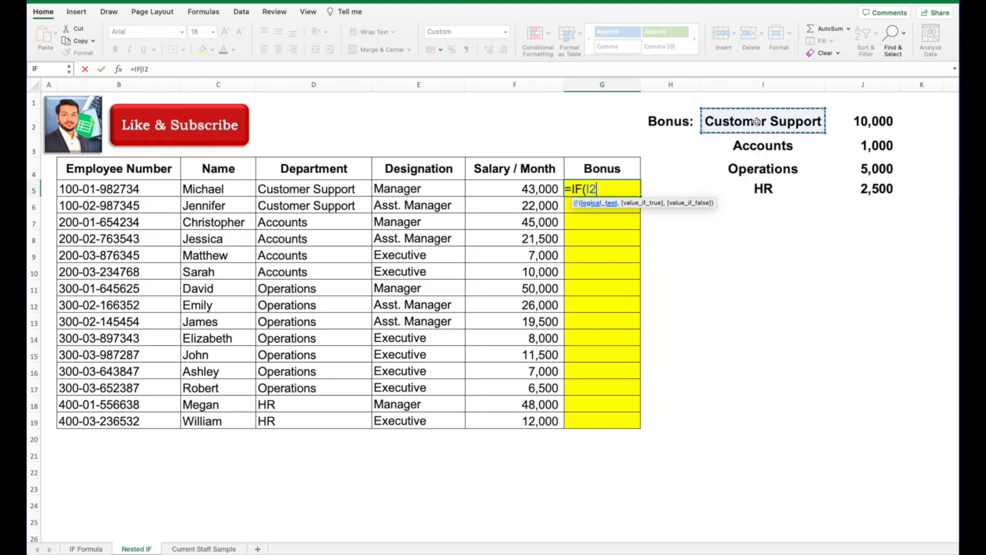
key("F4")
type("=")
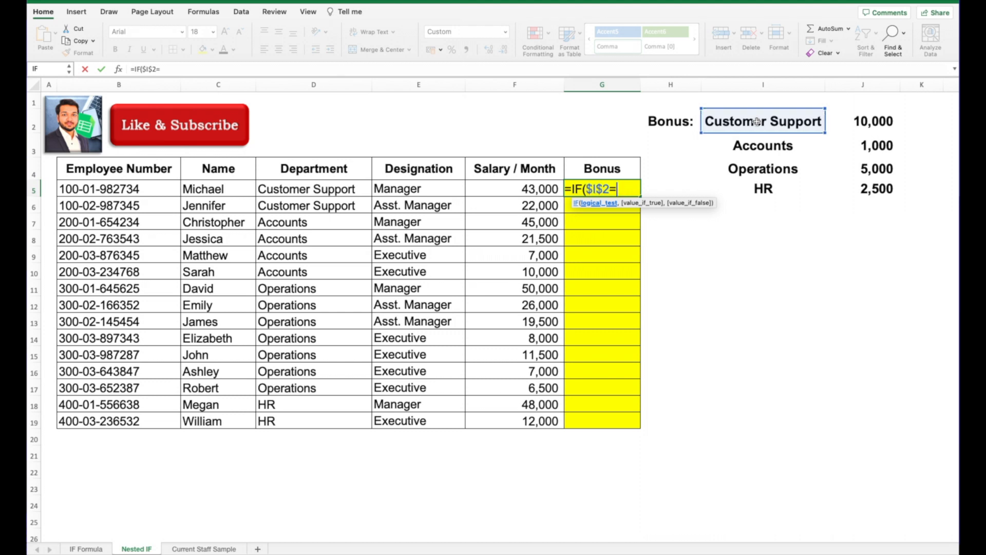
key("Down")
key("Left")
key("Left")
key("Left")
key("Up")
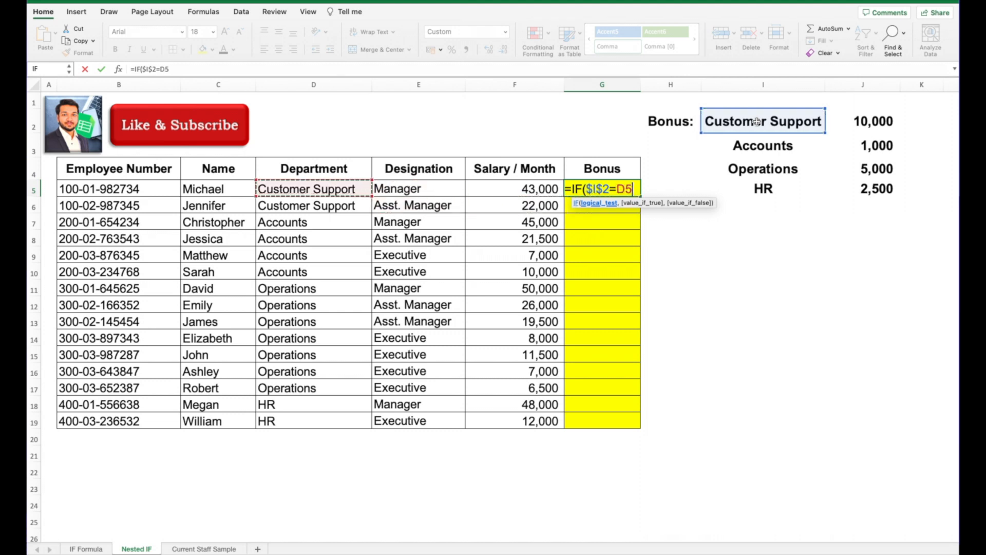
type(",")
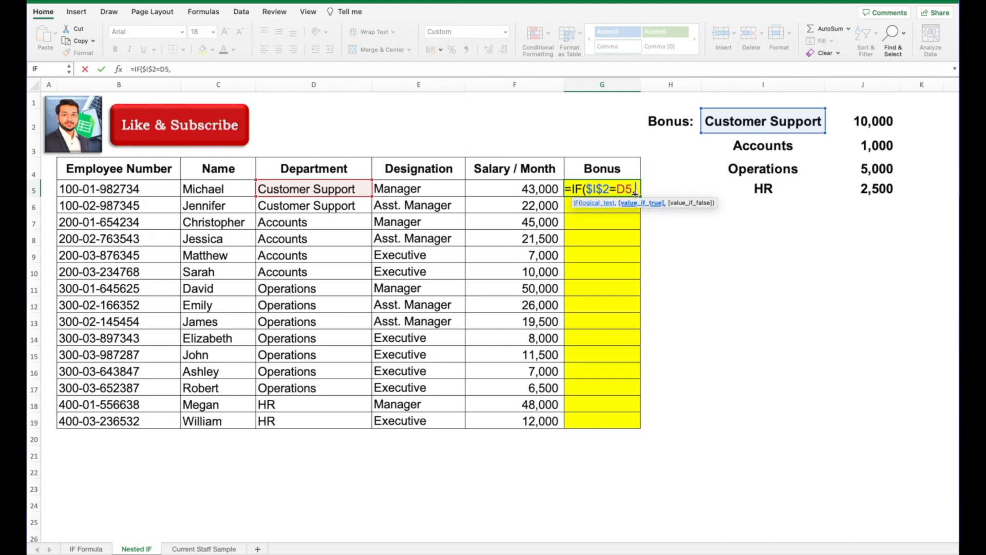
left_click(861, 115)
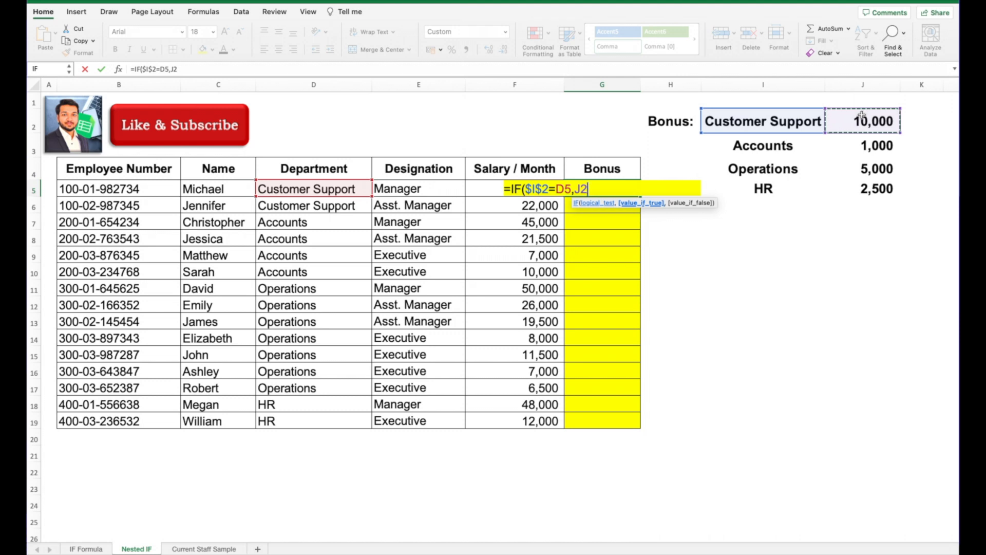
type(",")
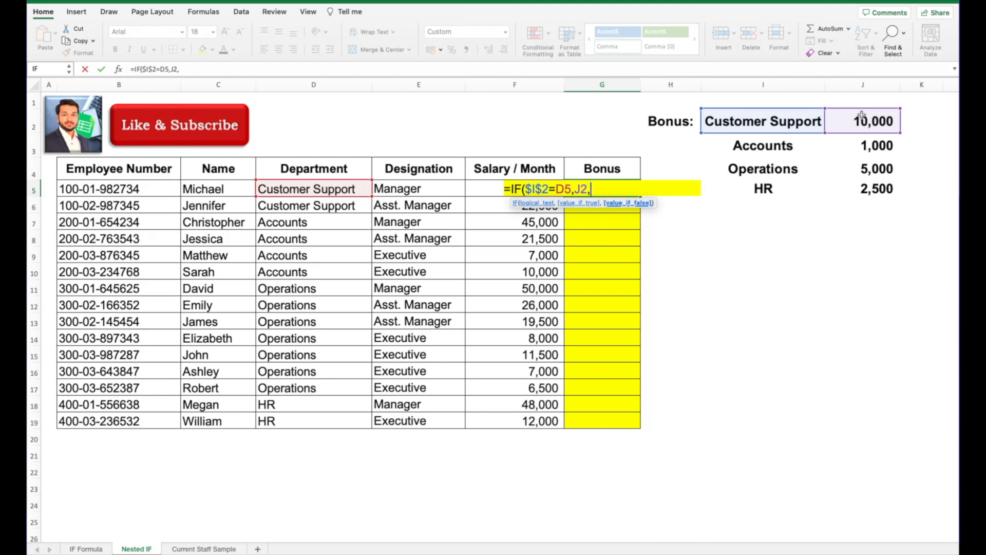
Step: Nest a second IF as value_if_false in G5, with the logical test $I$3=D5
type("if")
key("Tab")
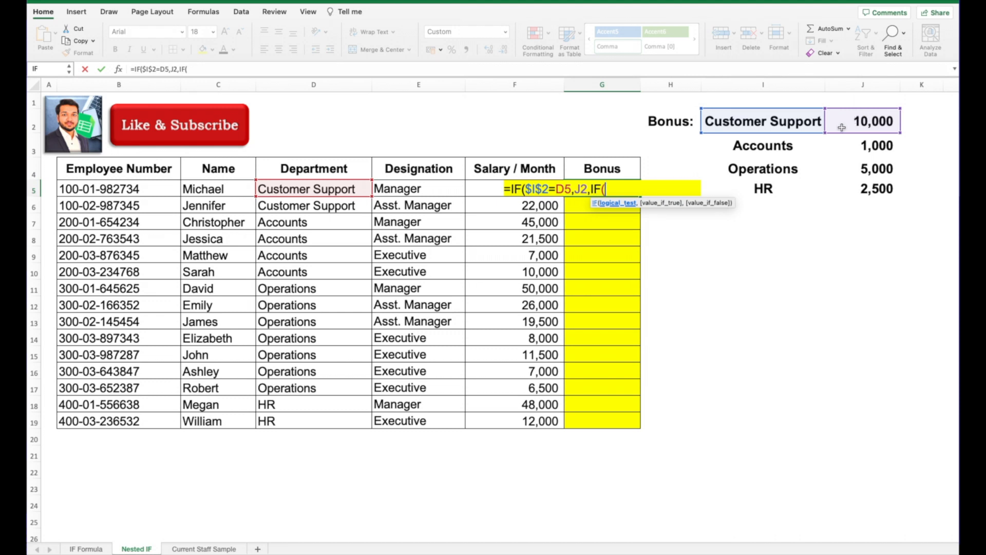
left_click(765, 148)
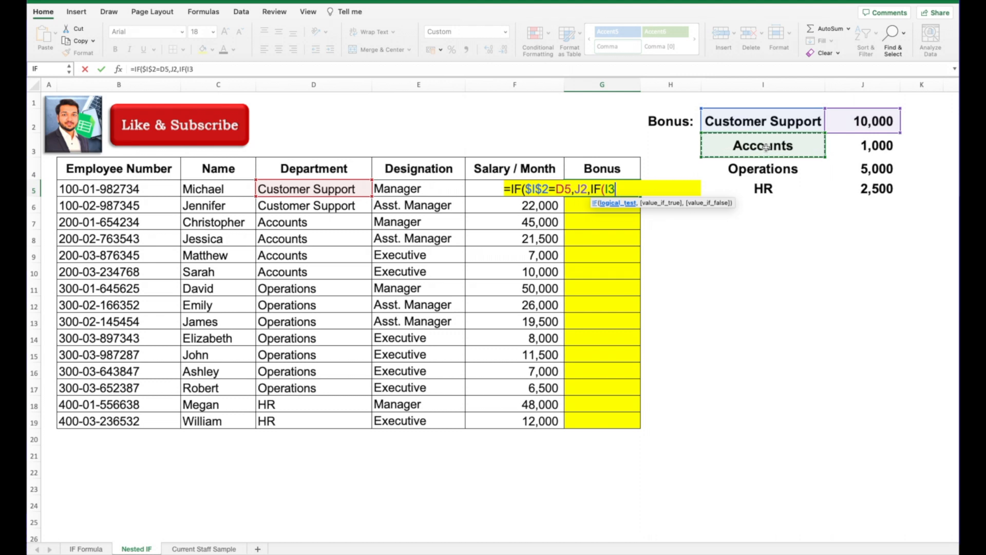
key("F4")
type("=")
key("Left")
key("Left")
key("Left")
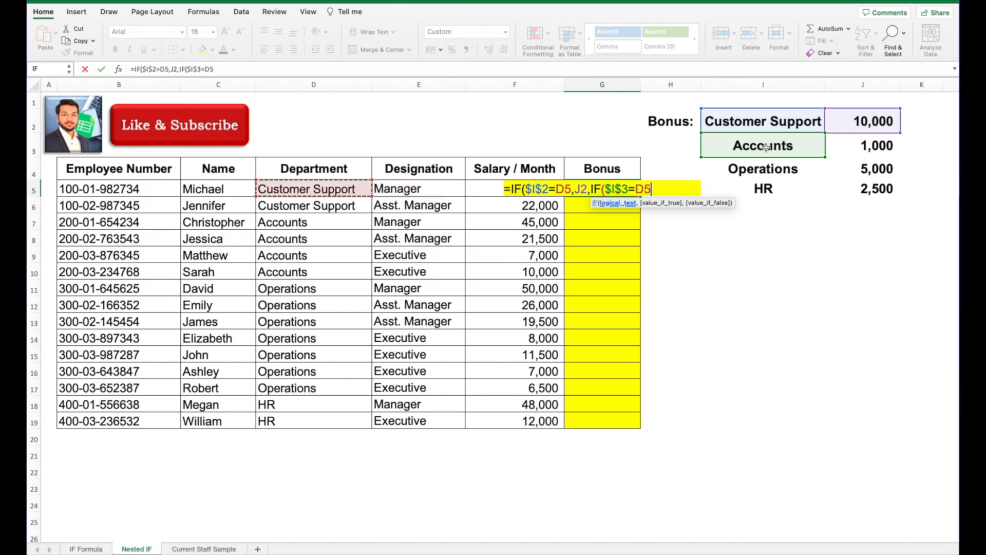
type(",")
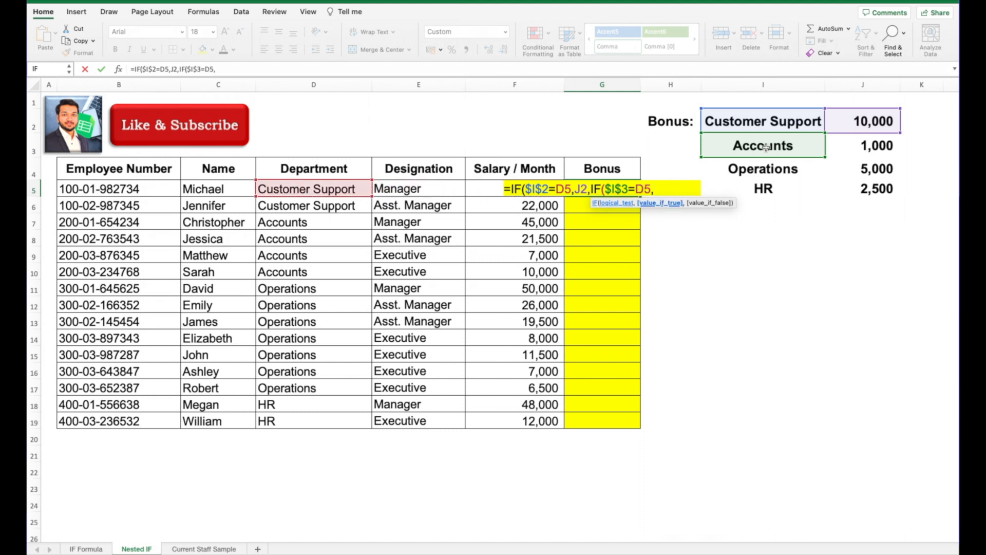
Step: Add J3 as the second IF's value_if_true and make the J2 and J3 references absolute
left_click(862, 143)
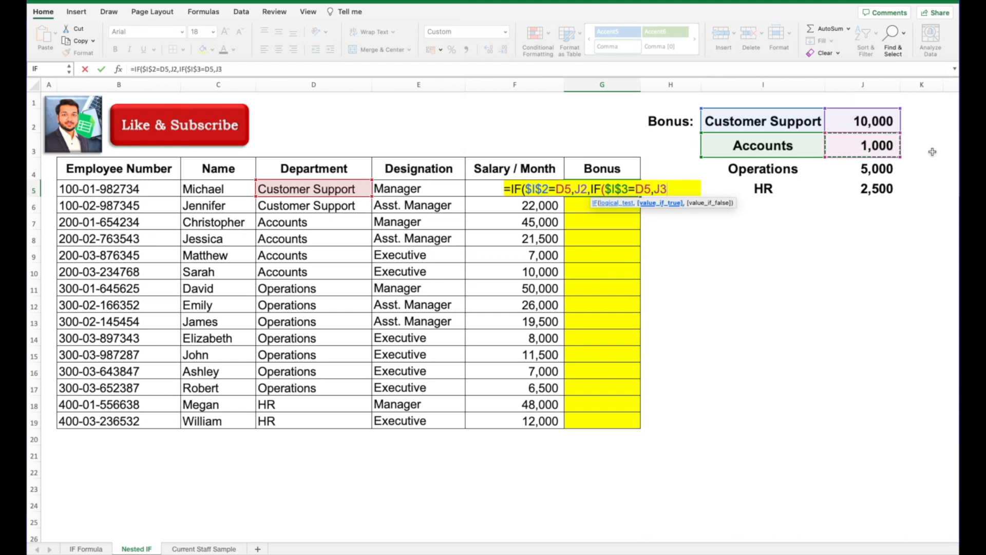
key("F4")
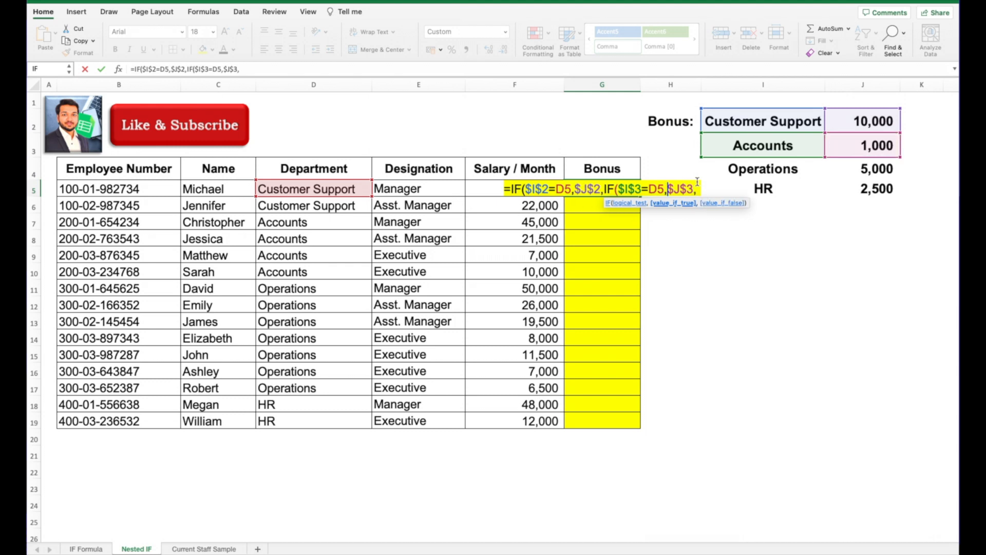
left_click(699, 188)
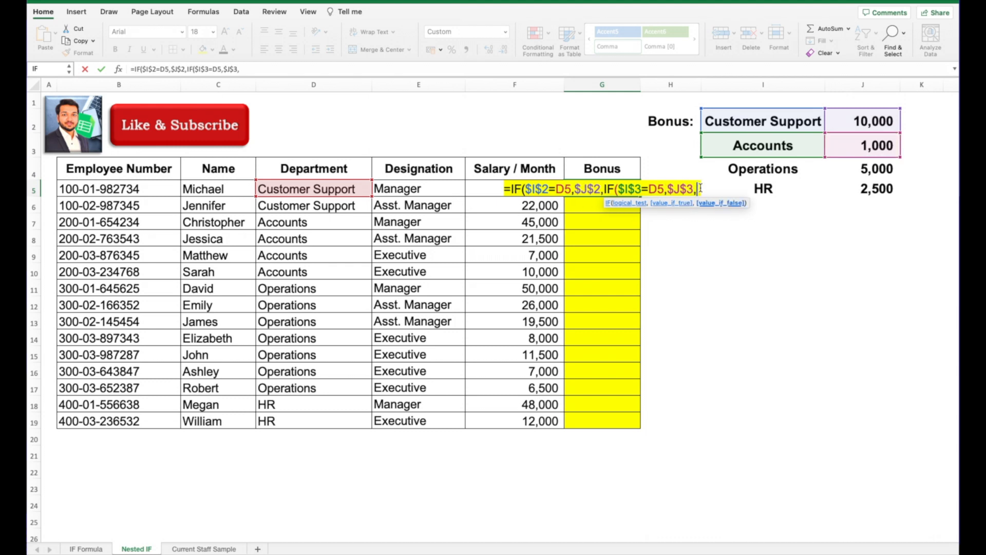
Step: Nest a third IF in the G5 formula that returns $J$4 when $I$4=D5
type("IF(")
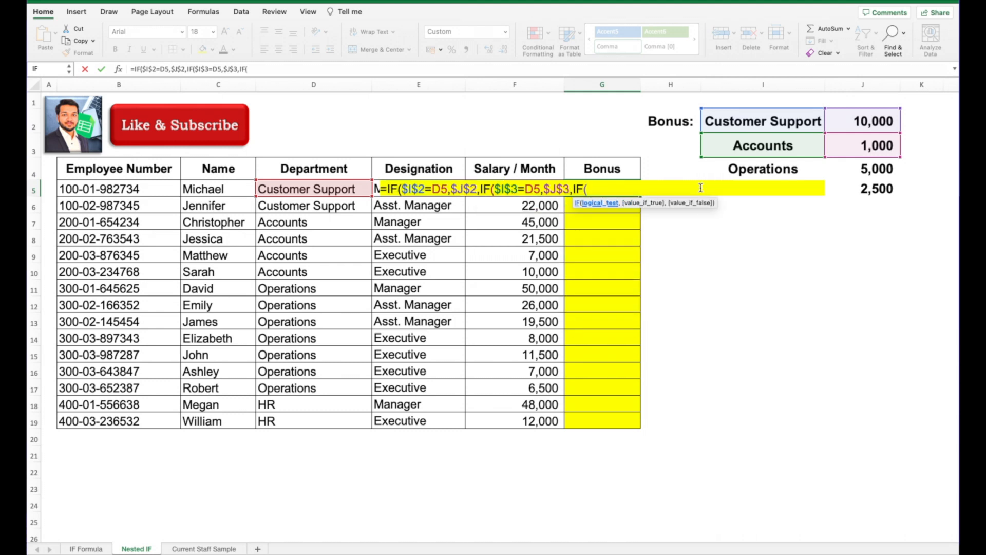
left_click(740, 170)
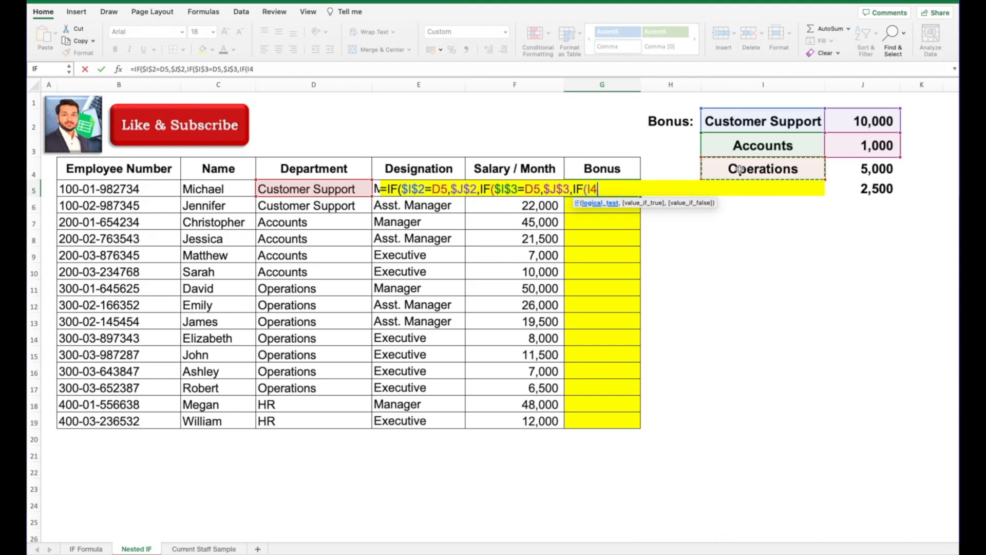
key("F4")
type("=")
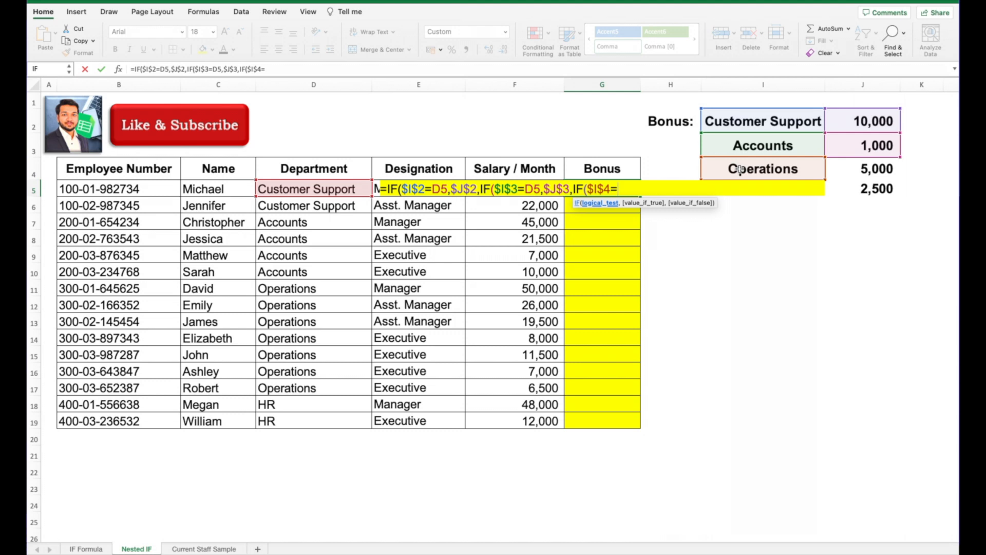
left_click(336, 190)
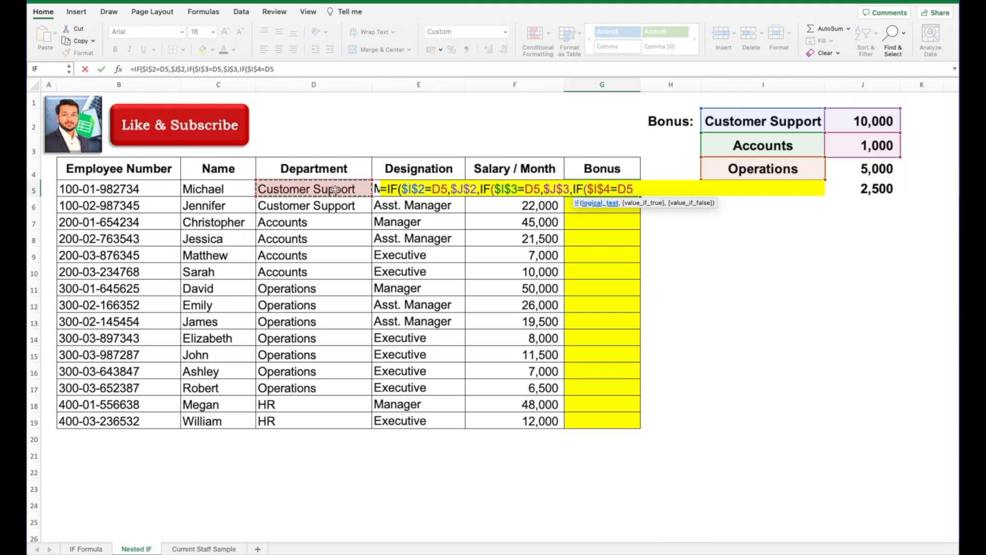
type(",")
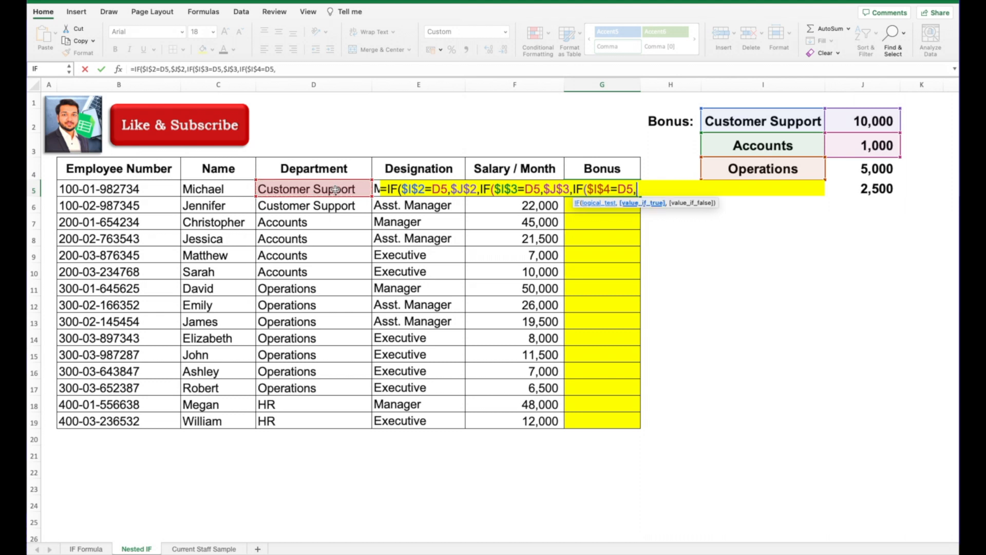
left_click(882, 168)
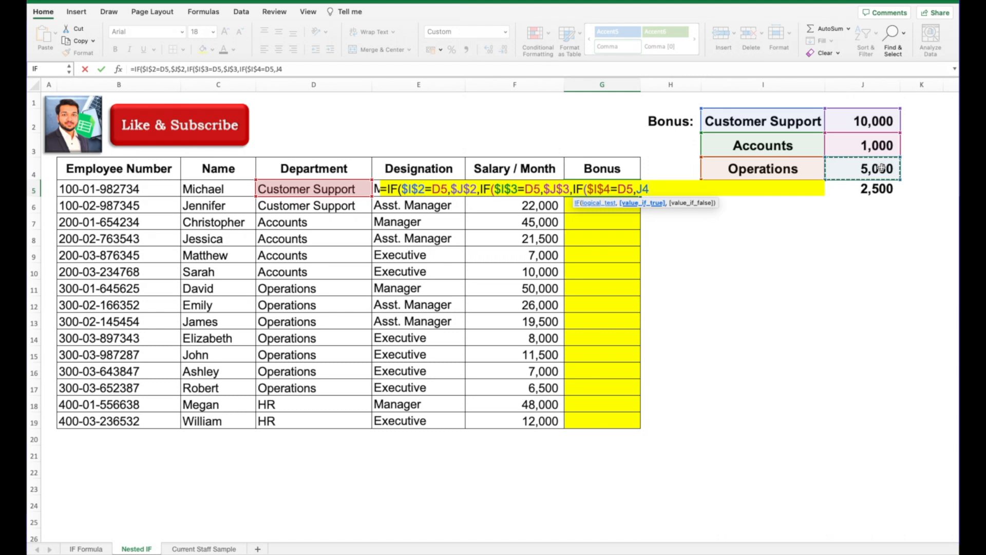
key("F4")
type(",")
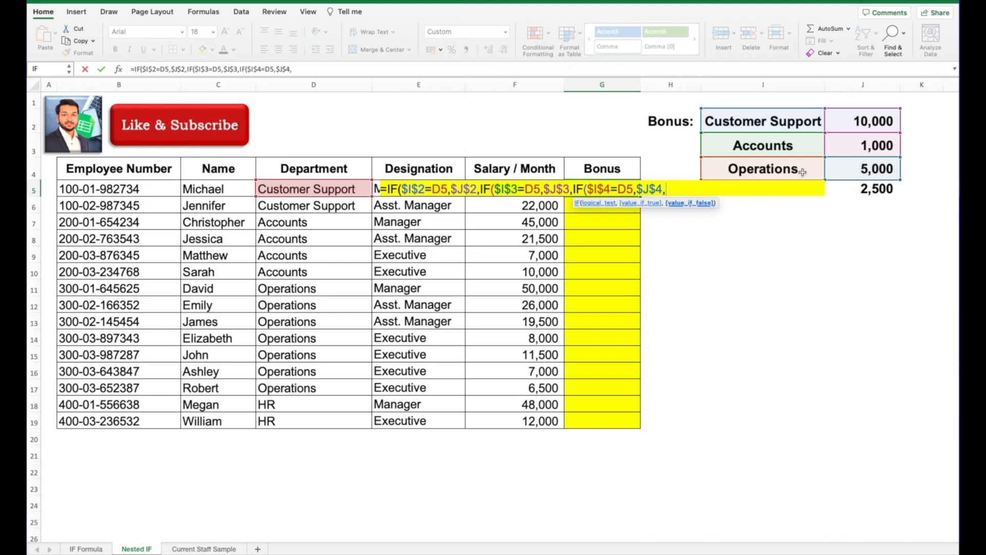
Step: Complete the nested IF formula in G5 with $J$5 as the final value_if_false, accepting the proposed closing-parenthesis correction
left_click(874, 189)
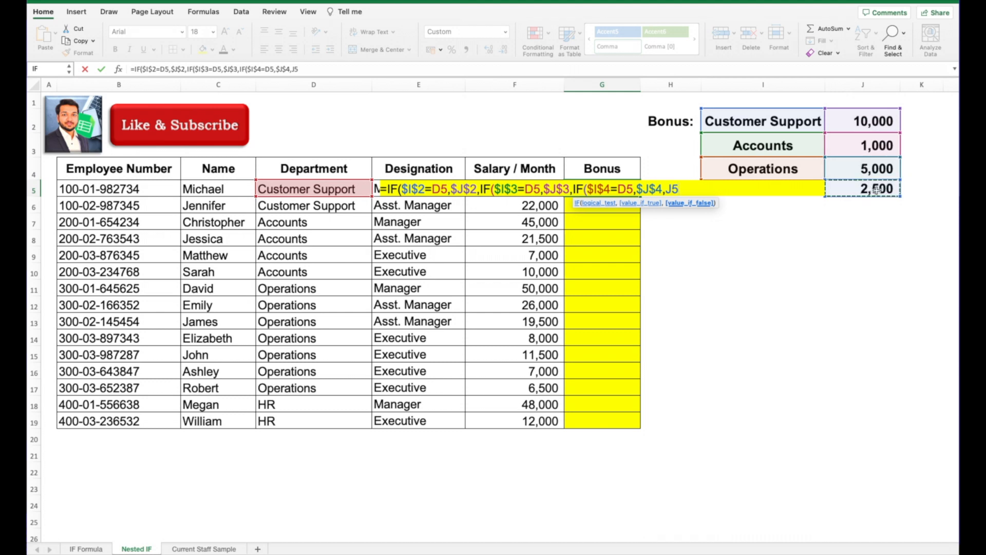
key("F4")
type(")")
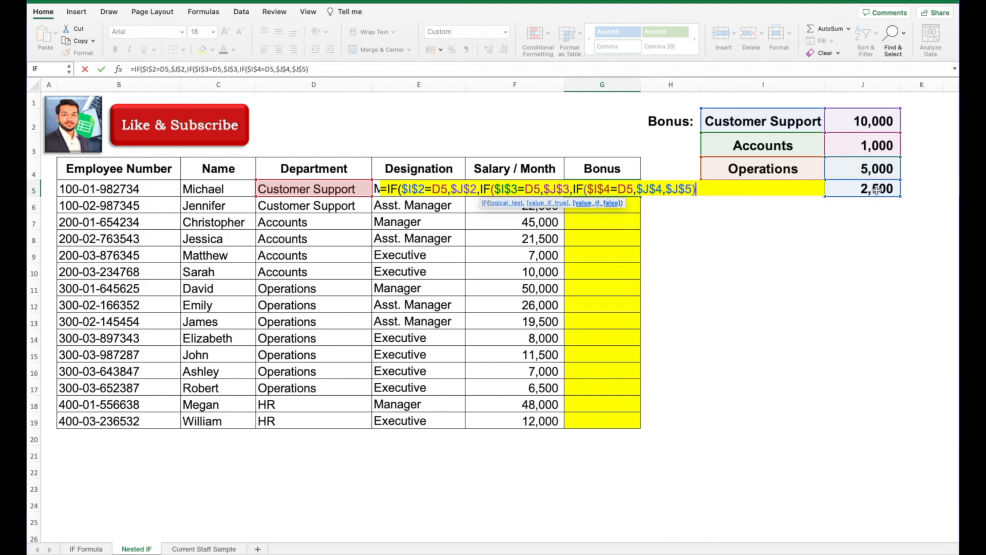
key("Return")
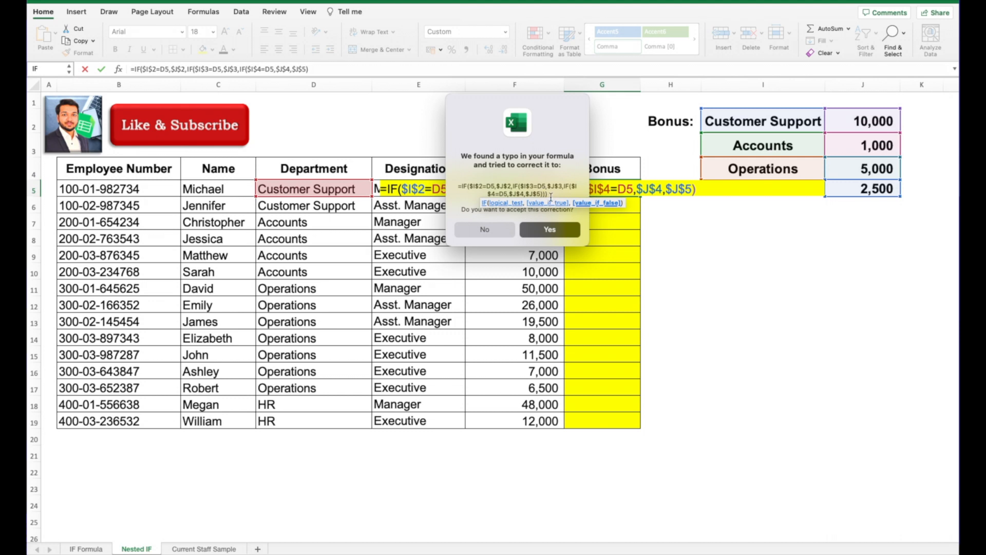
left_click_drag(550, 196, 537, 194)
left_click(565, 236)
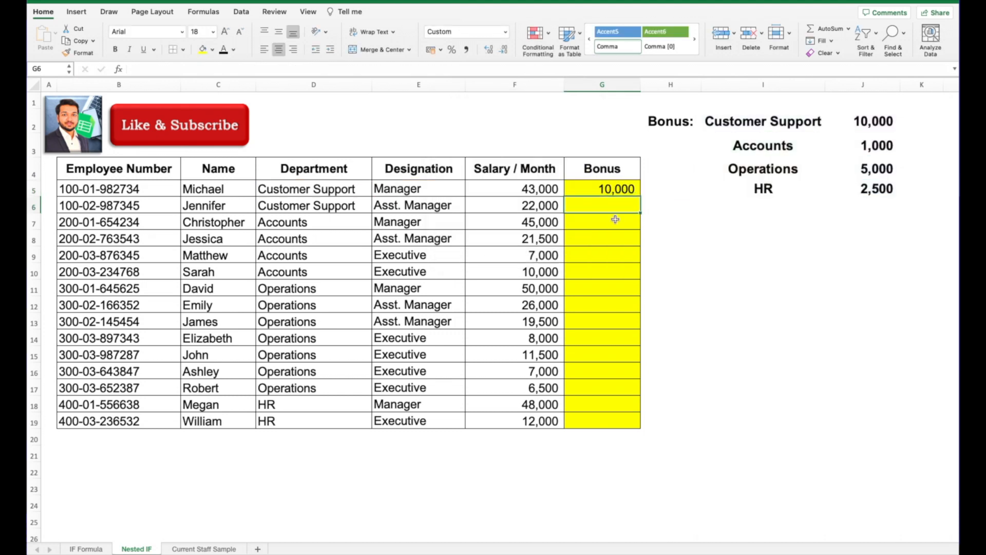
Step: Fill the nested IF formula from G5 down the Bonus column to G19
left_click(634, 191)
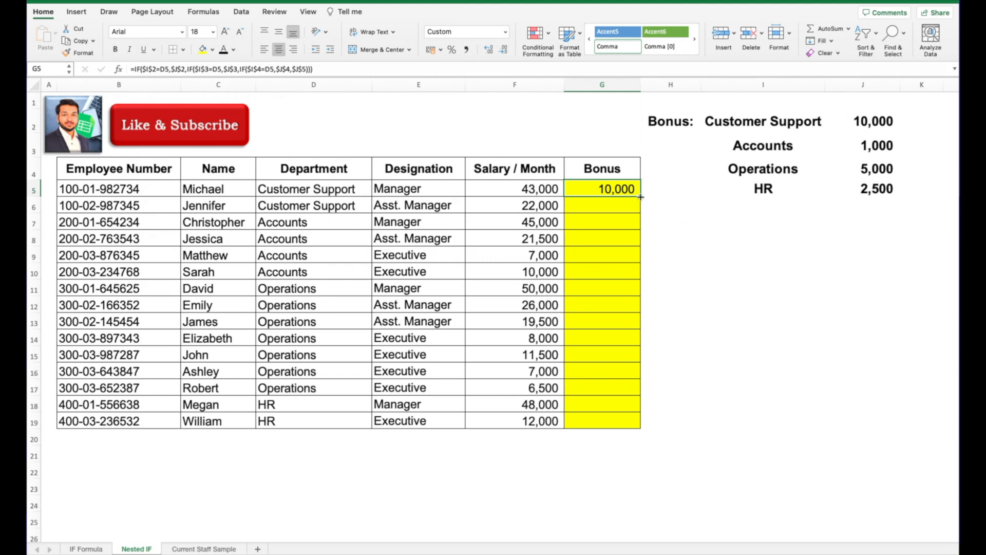
left_click_drag(641, 197, 625, 419)
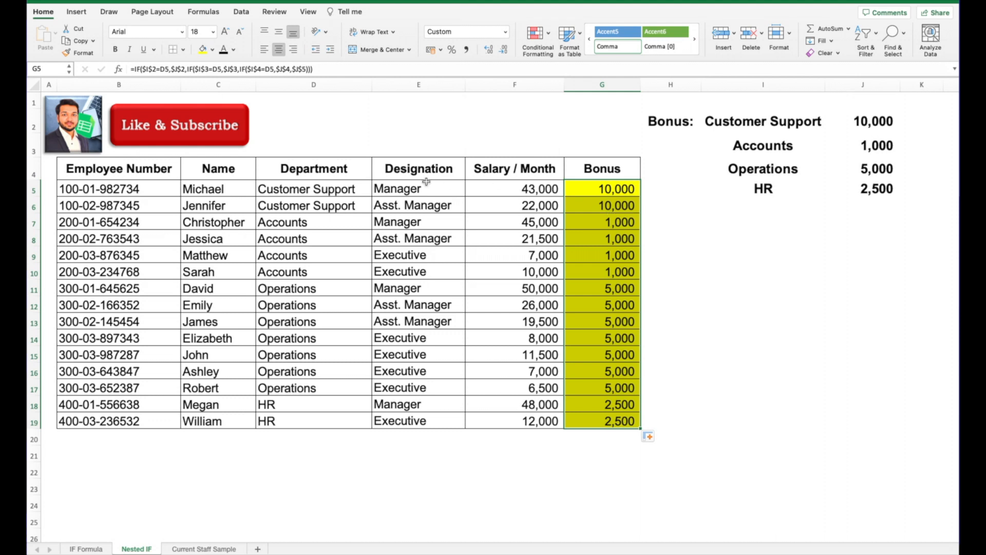
Step: Check the filled bonuses against the bonus table for the Customer Support, Accounts, Operations and HR rows, one department at a time
left_click_drag(318, 188, 604, 205)
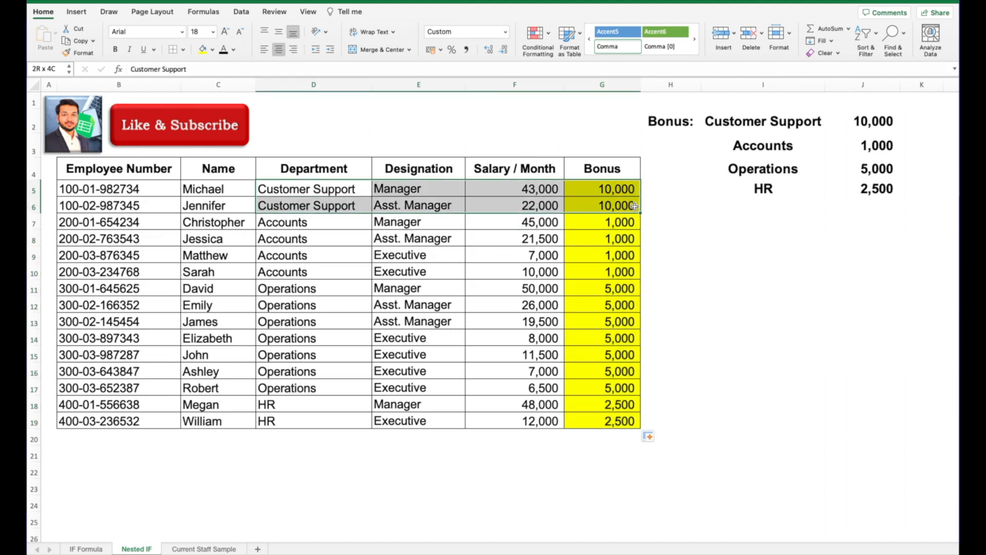
left_click_drag(307, 224, 621, 225)
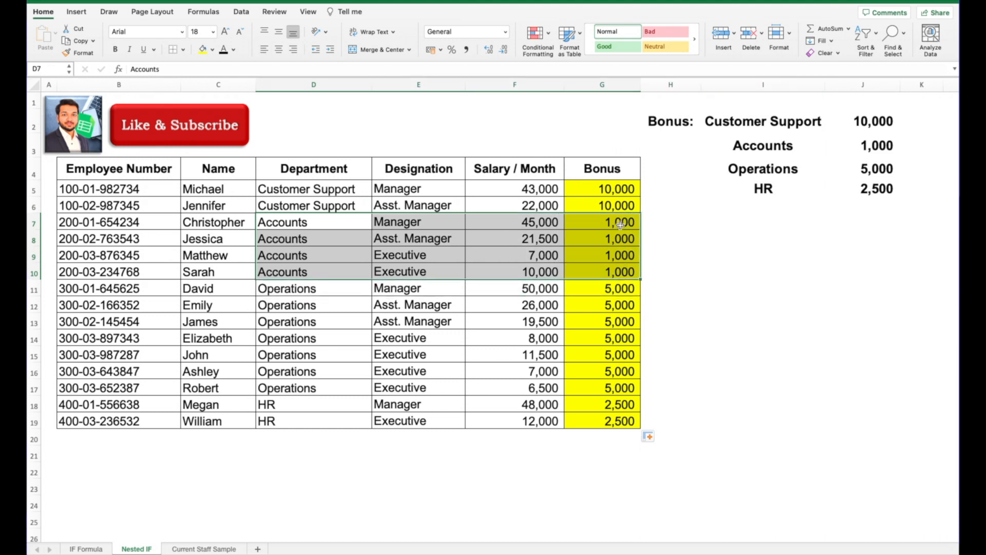
left_click(315, 290)
left_click_drag(315, 289, 606, 389)
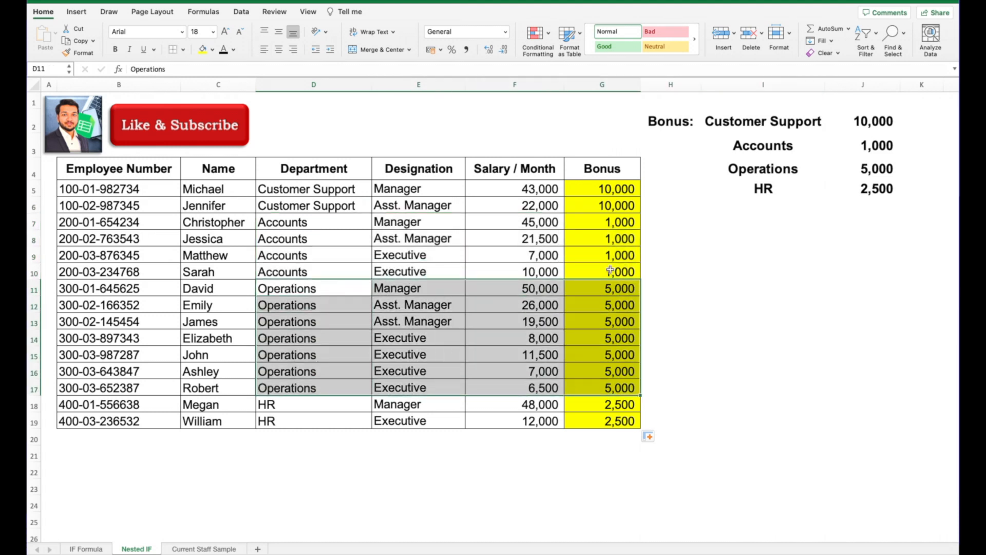
left_click_drag(299, 405, 616, 422)
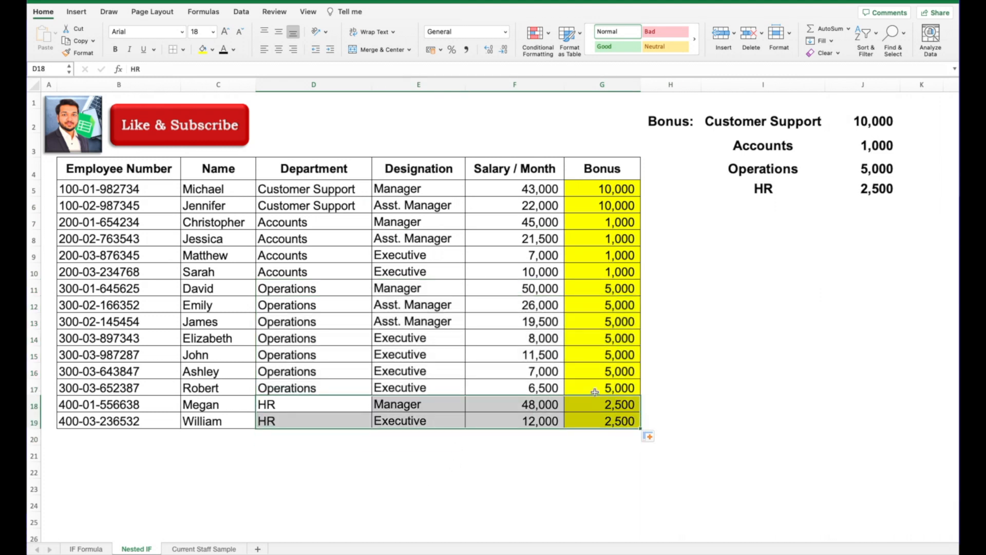